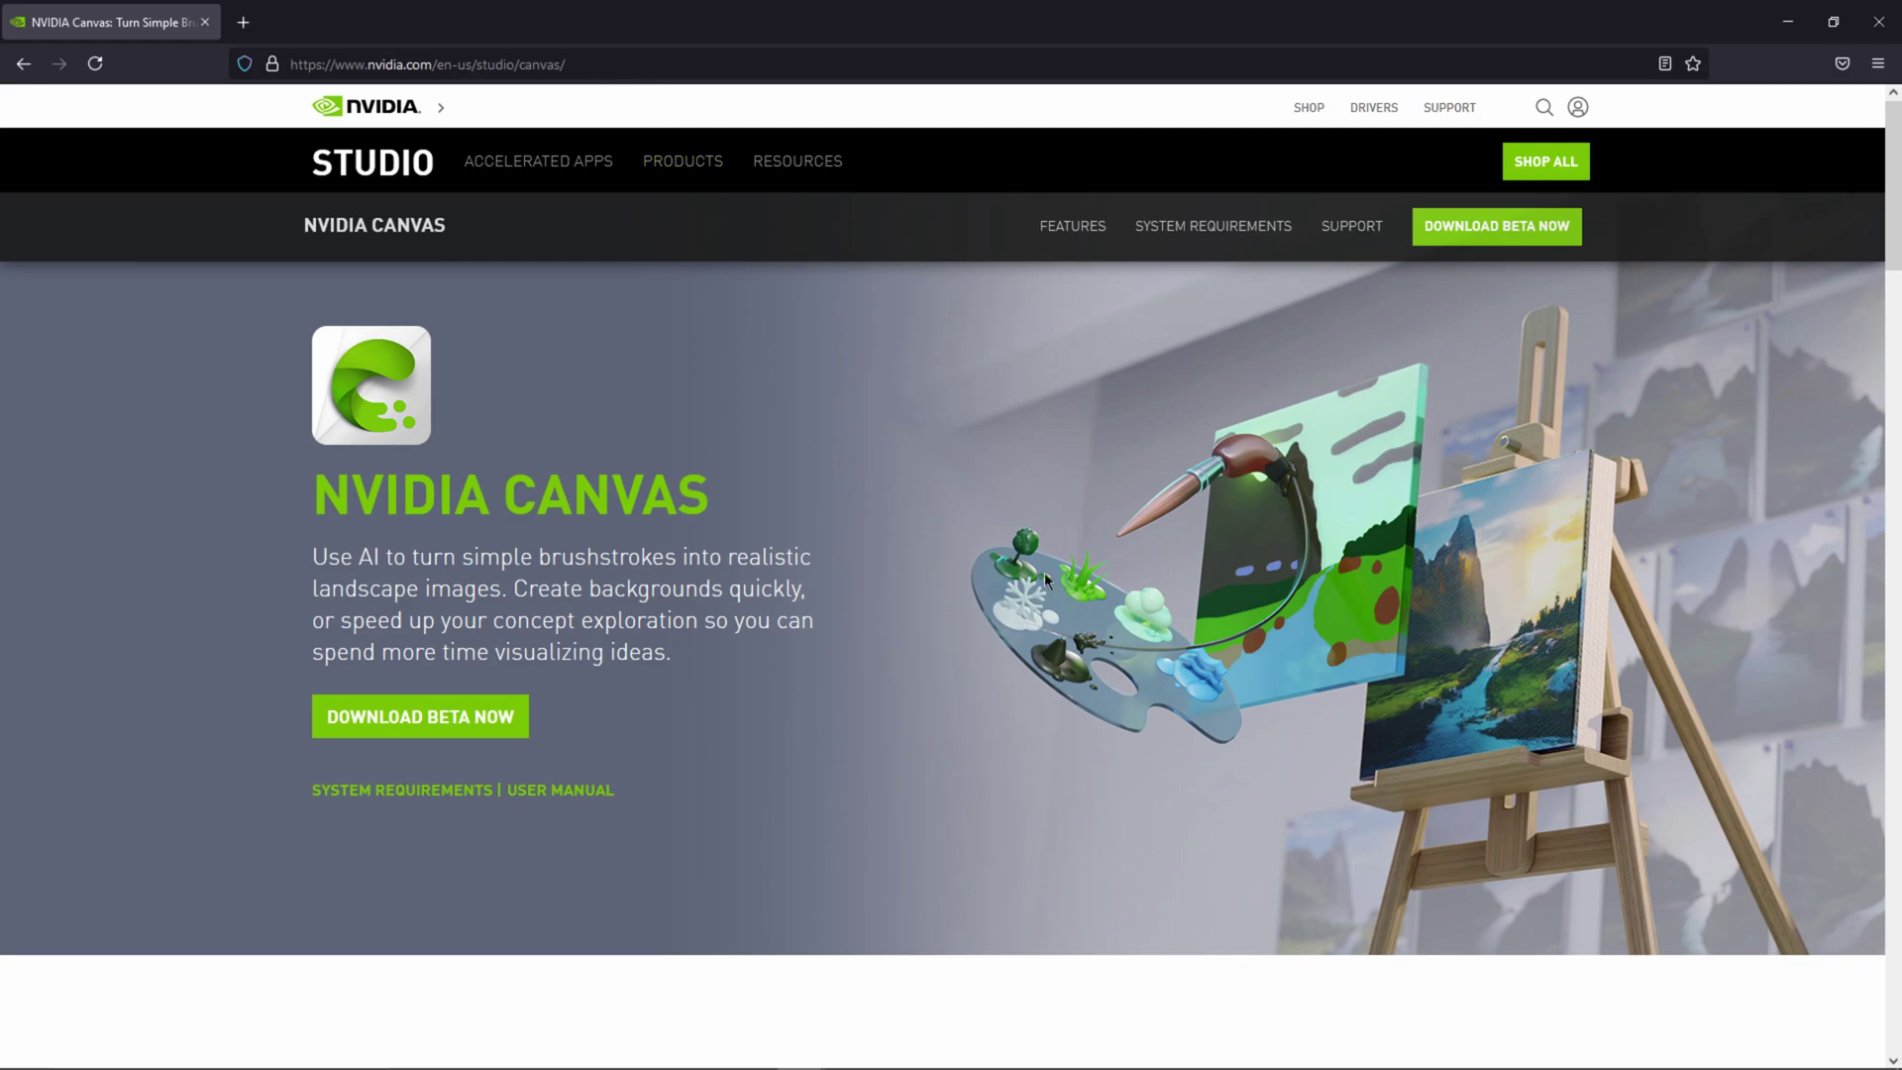
- Examine the NVIDIA Canvas product page, including the demo video, AI painting and palette sections
{"action": "scroll", "coordinate": [1078, 604], "scroll_direction": "down", "scroll_amount": 4}
{"action": "scroll", "coordinate": [1078, 614], "scroll_direction": "down", "scroll_amount": 2}
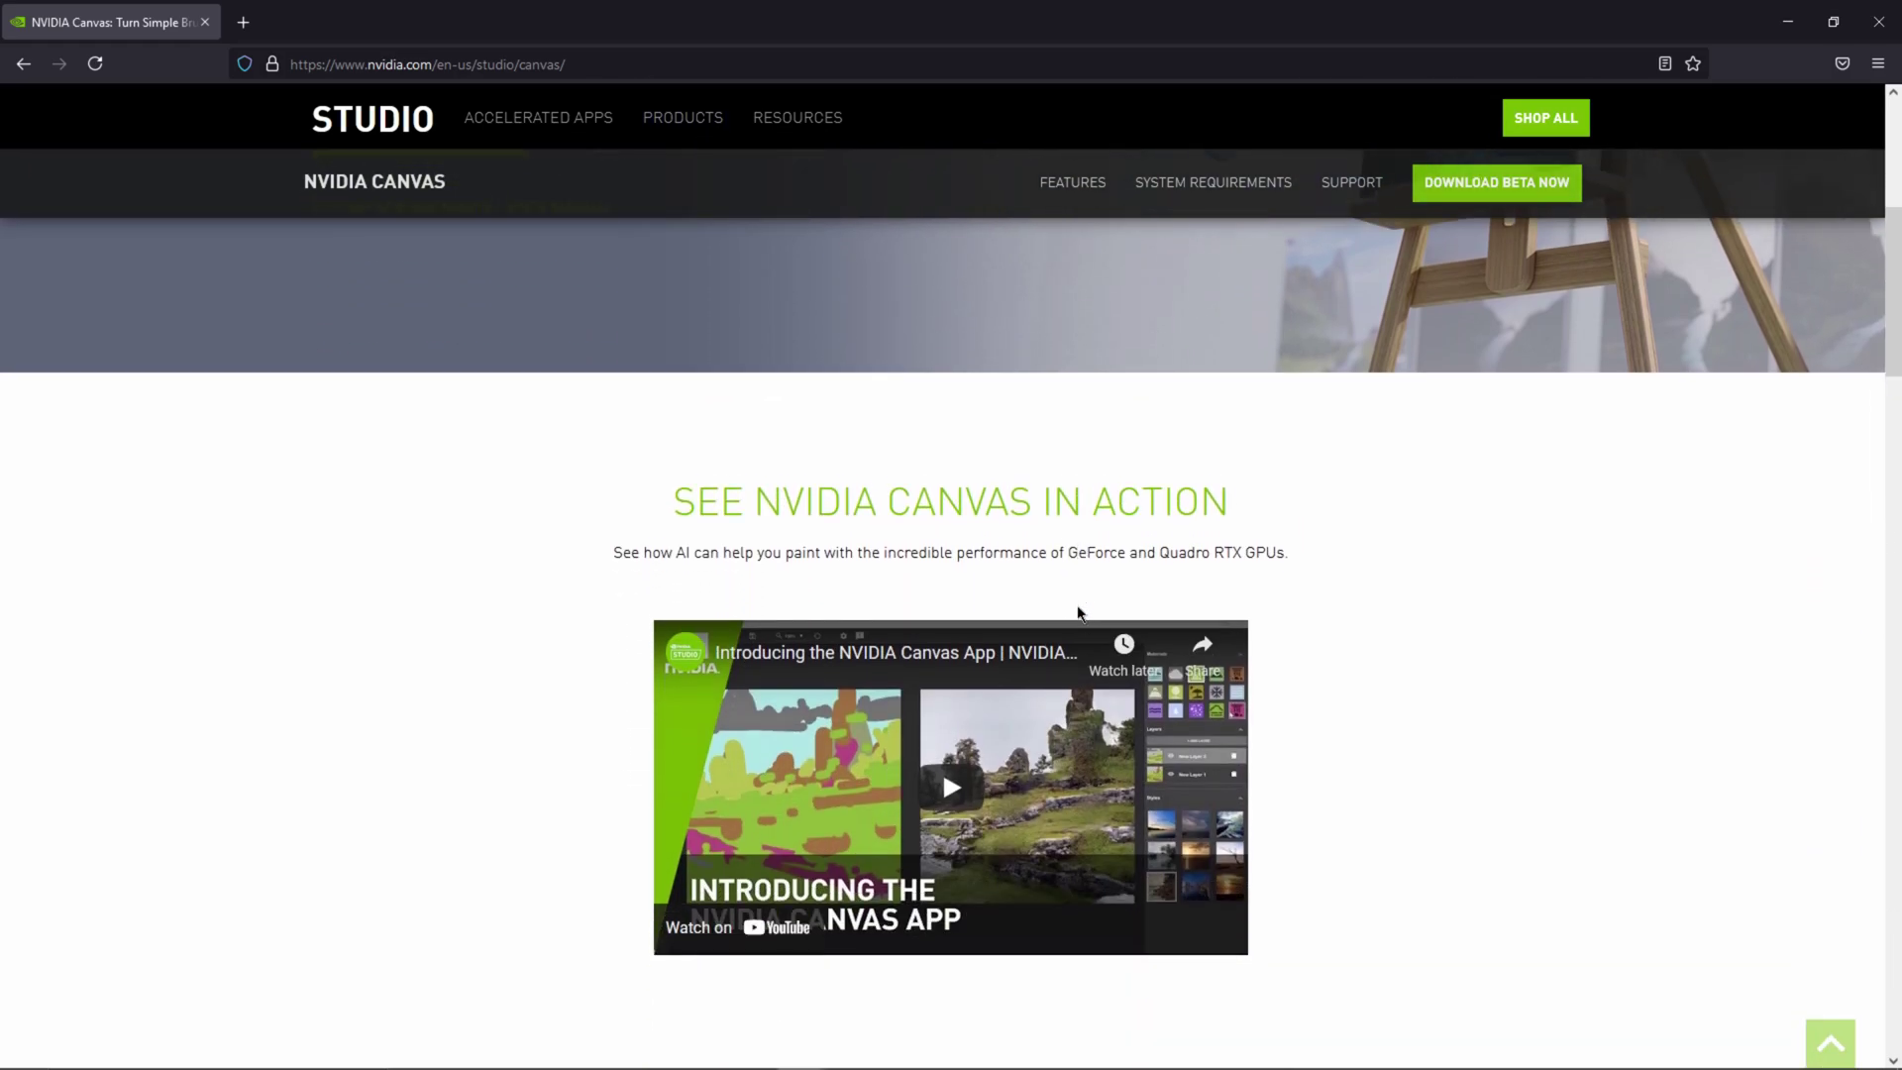
{"action": "scroll", "coordinate": [1078, 614], "scroll_direction": "down", "scroll_amount": 4}
{"action": "scroll", "coordinate": [1077, 615], "scroll_direction": "down", "scroll_amount": 2}
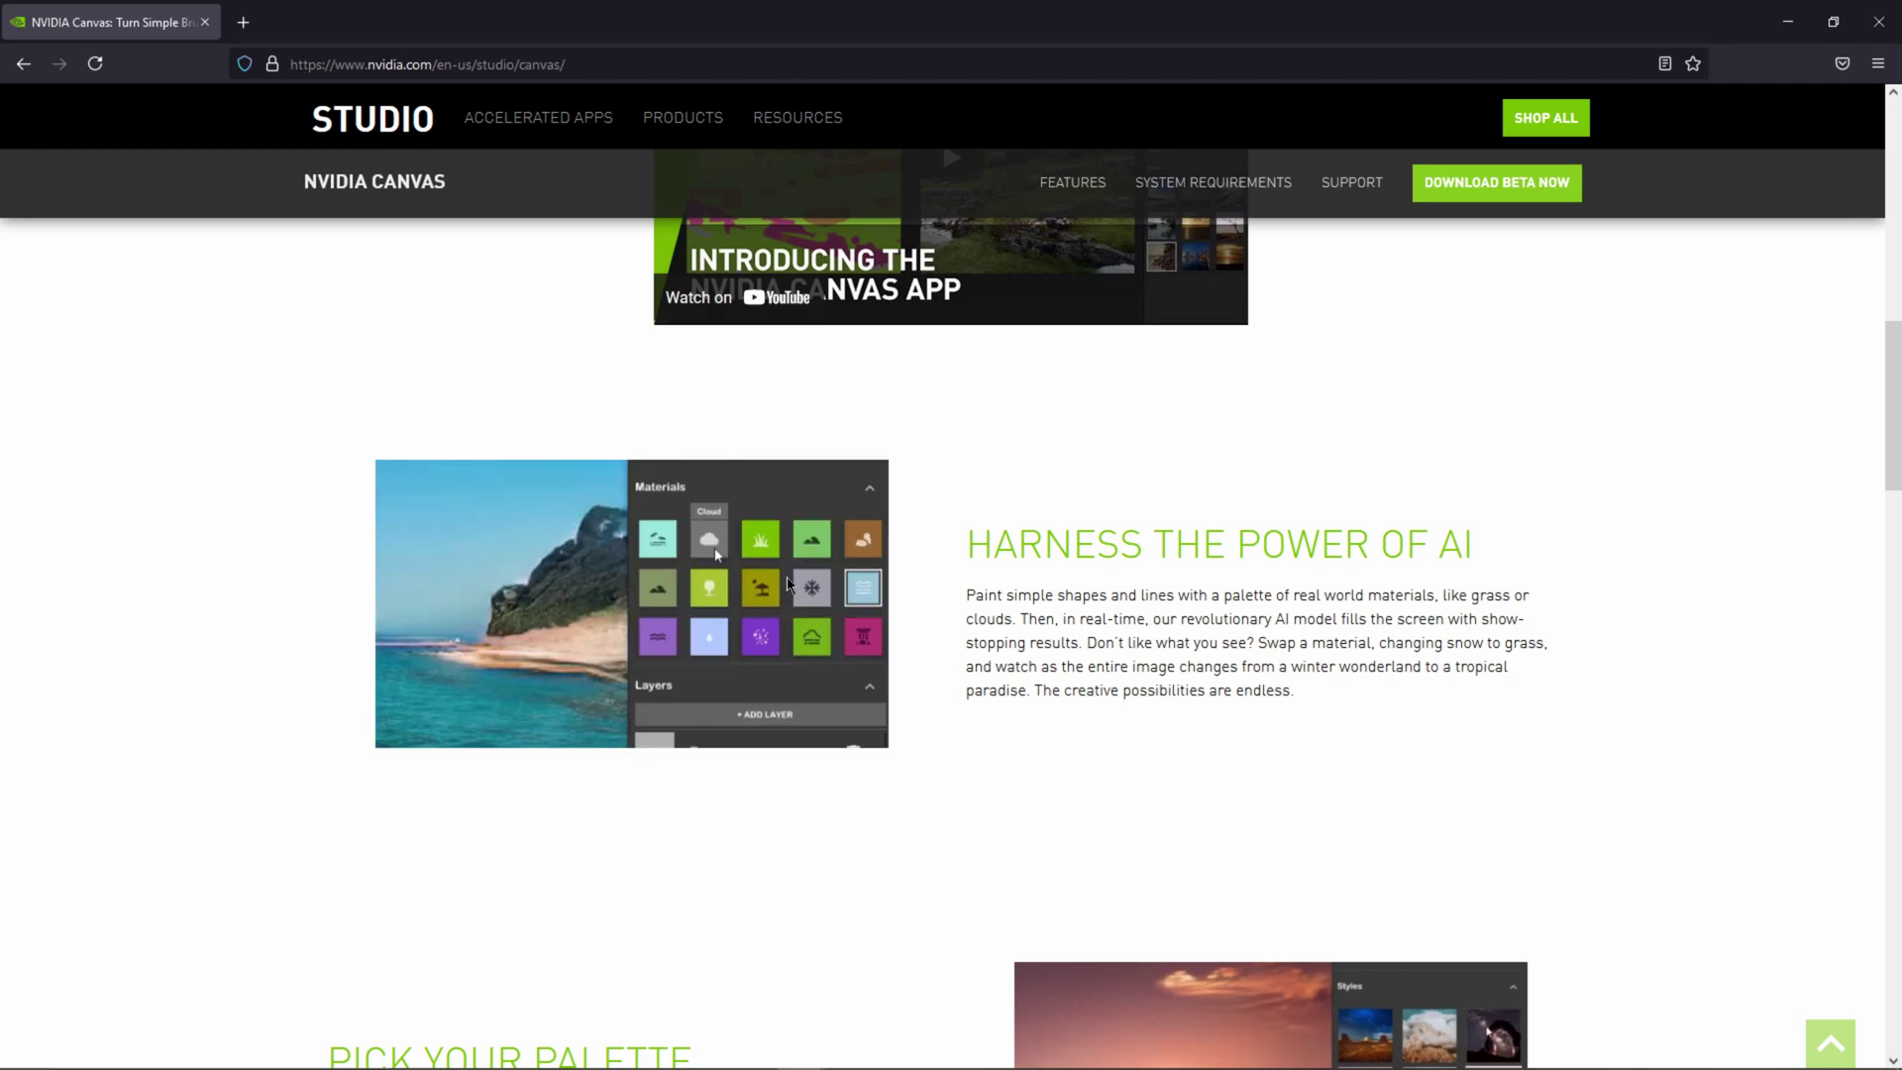
{"action": "scroll", "coordinate": [830, 612], "scroll_direction": "down", "scroll_amount": 1}
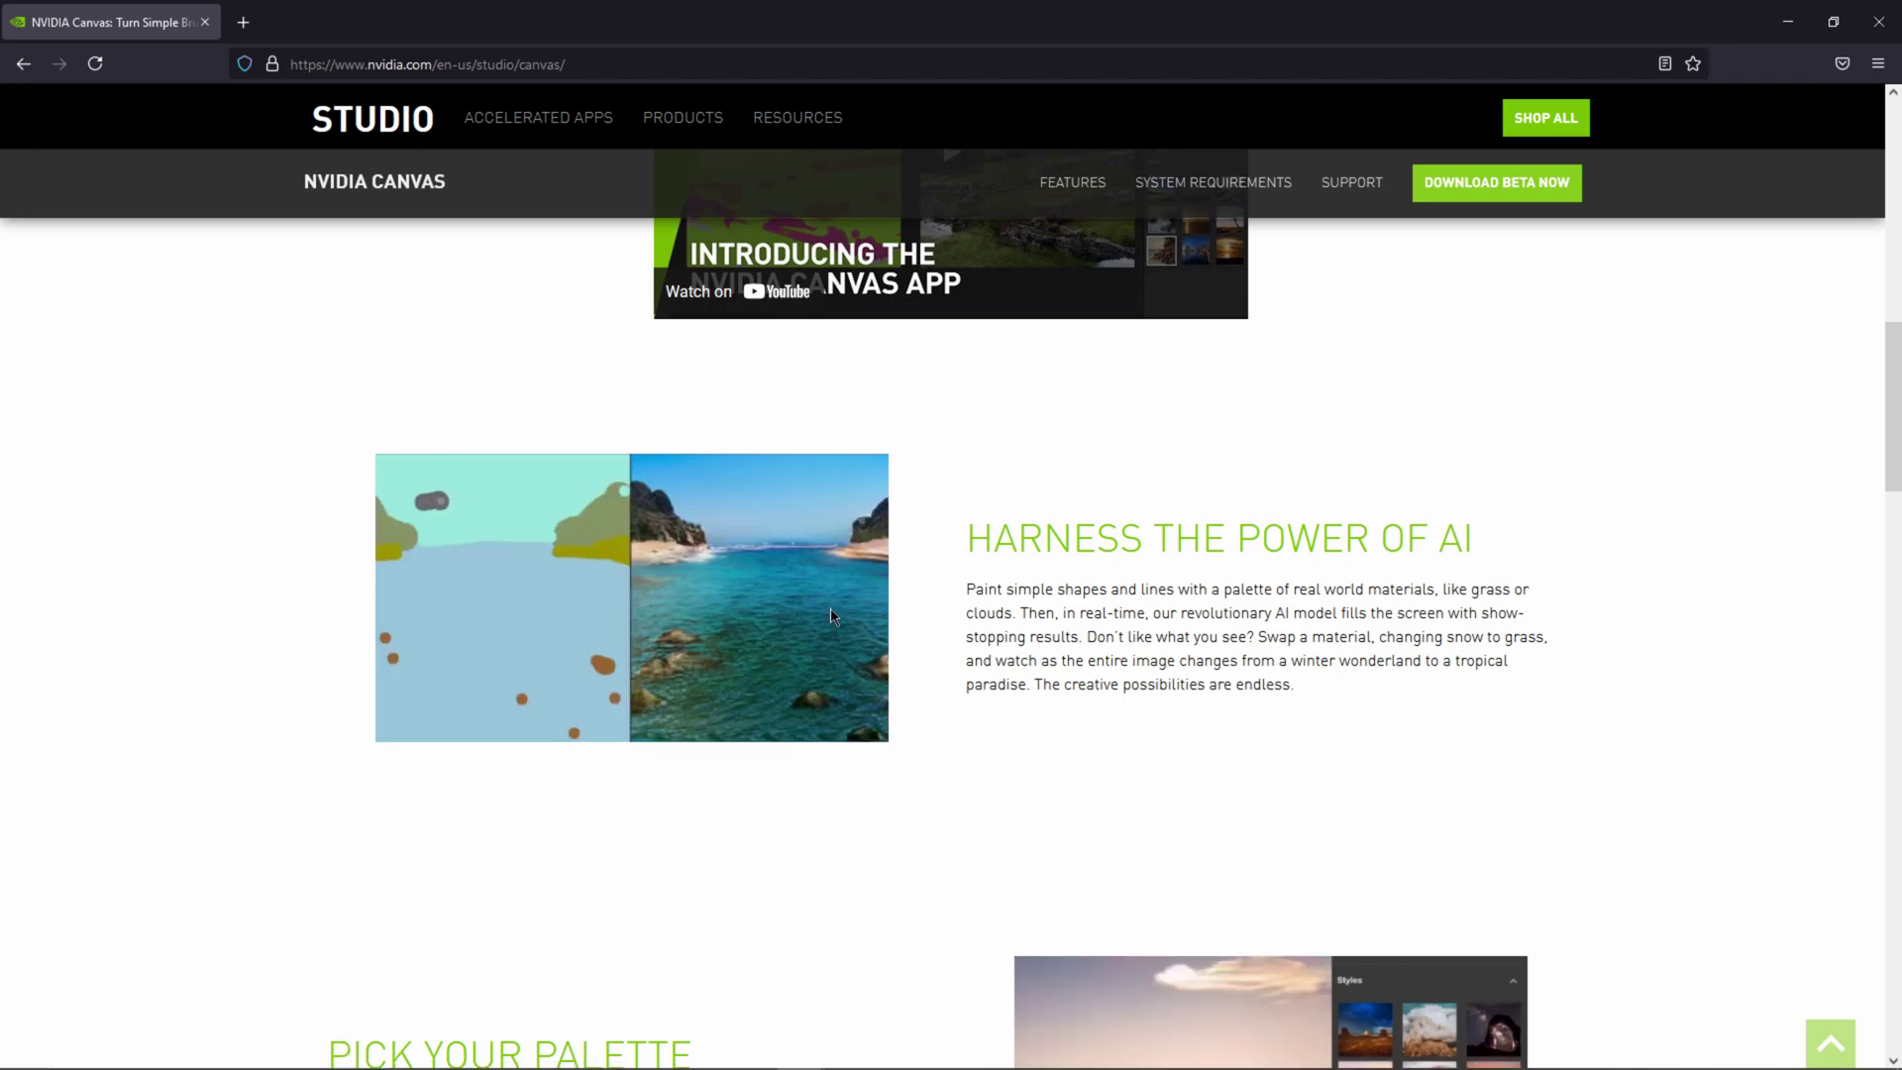
{"action": "scroll", "coordinate": [830, 616], "scroll_direction": "down", "scroll_amount": 5}
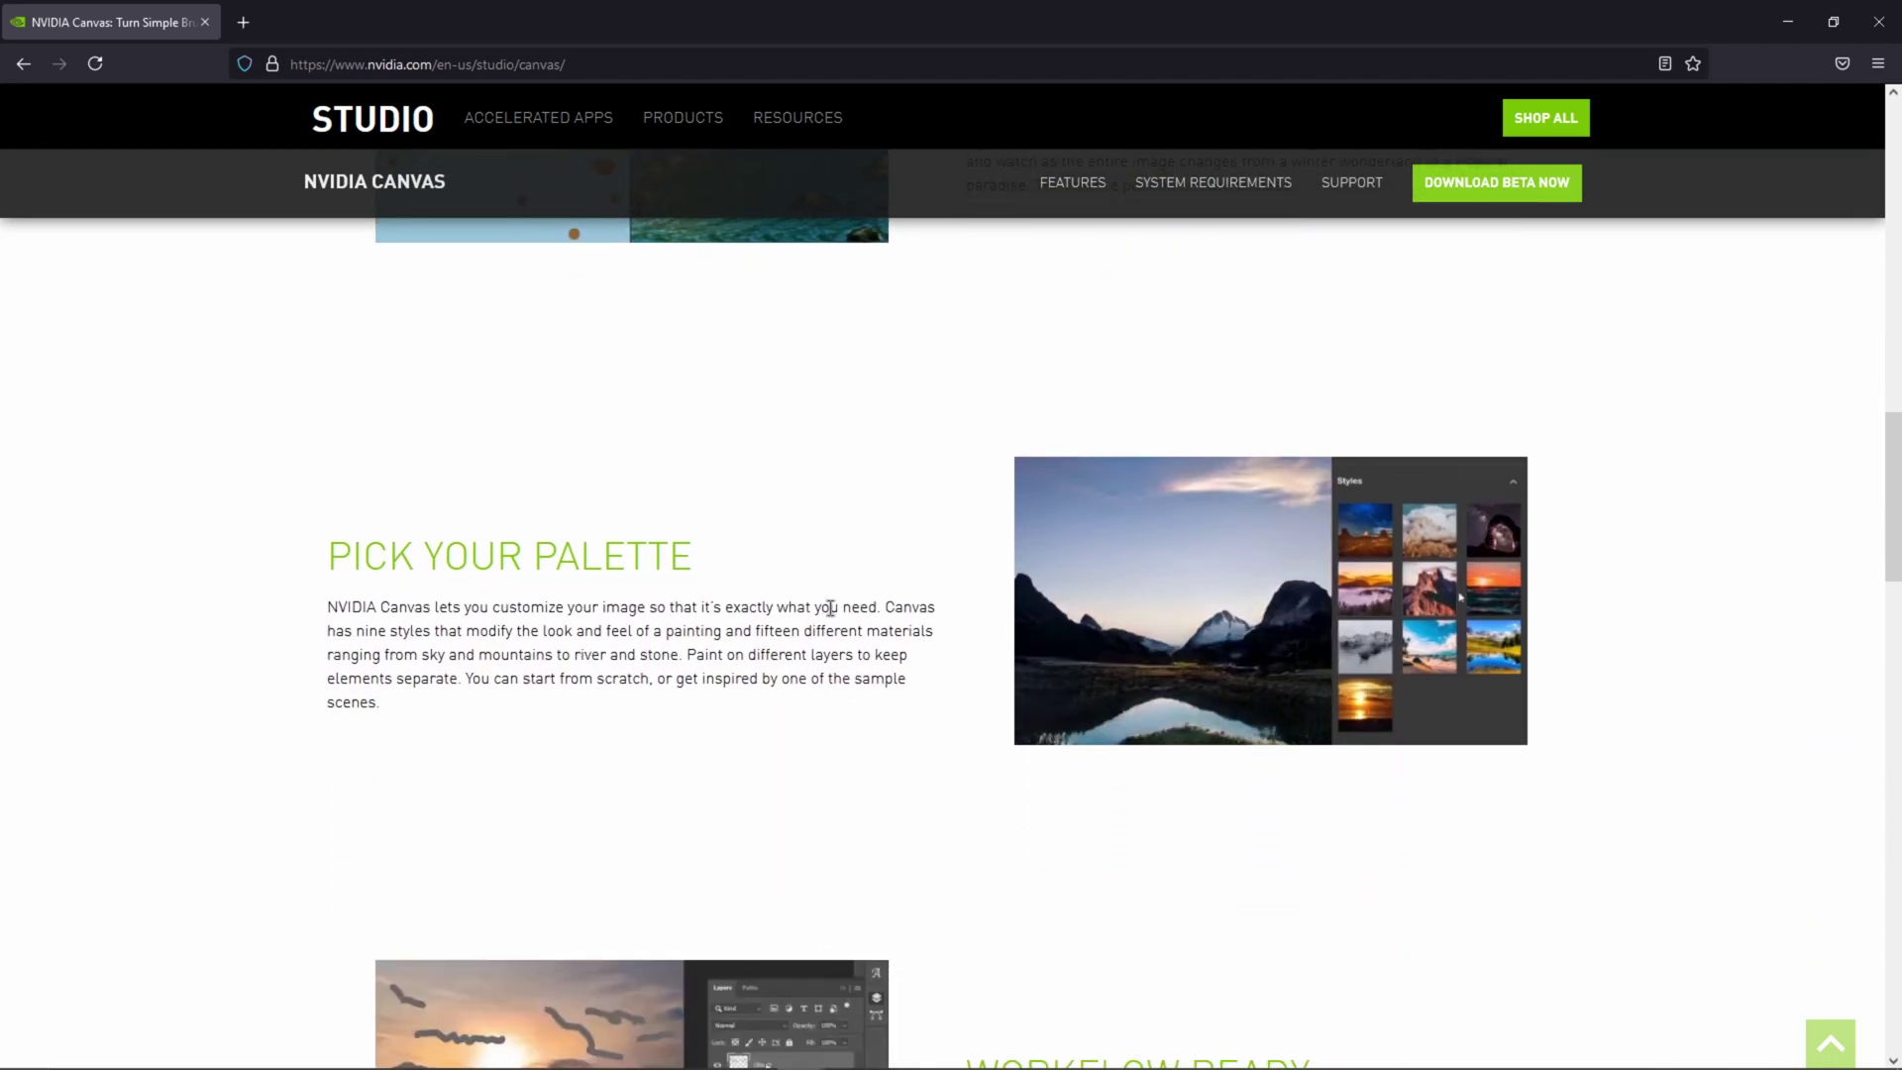
{"action": "scroll", "coordinate": [830, 607], "scroll_direction": "down", "scroll_amount": 1}
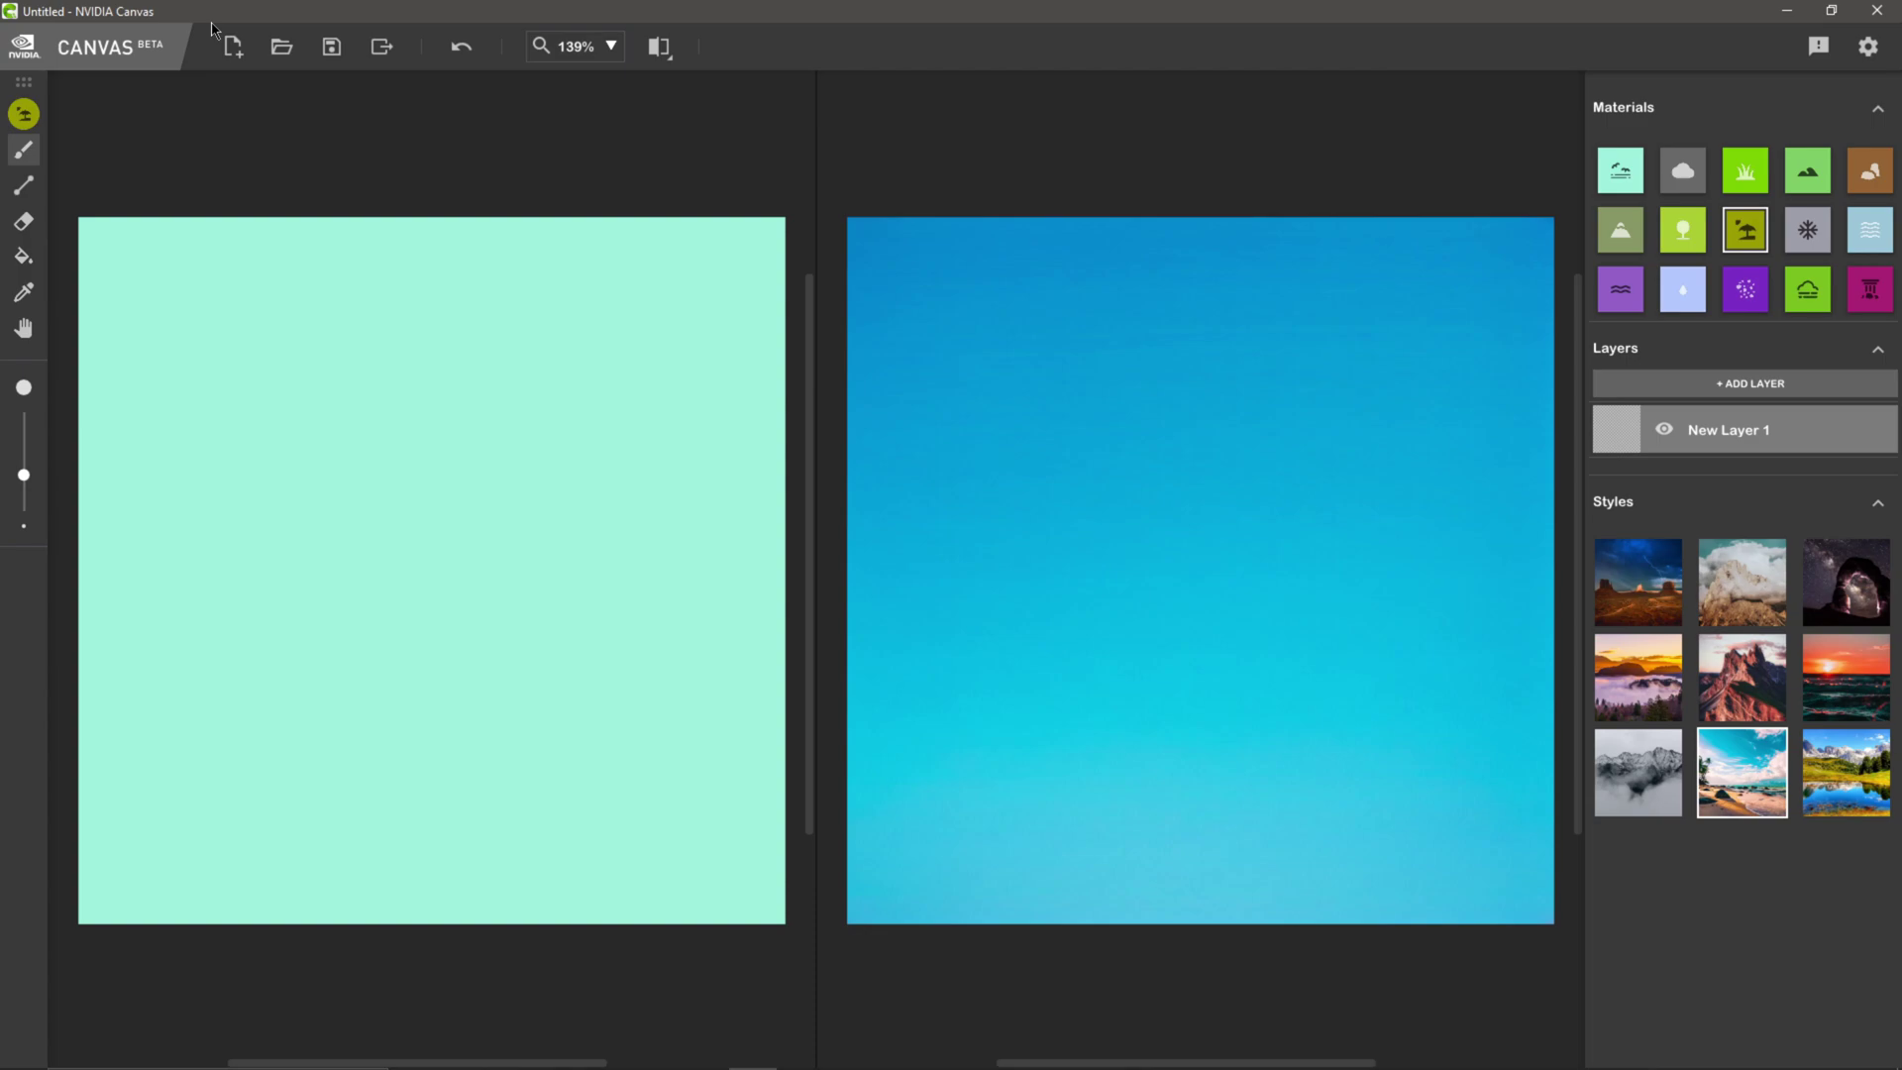
- Paint a sand beach across the bottom of the canvas, sloping down from the left edge to the lower right corner
{"action": "mouse_move", "coordinate": [84, 699]}
{"action": "left_mouse_down"}
{"action": "mouse_move", "coordinate": [114, 728]}
{"action": "mouse_move", "coordinate": [465, 864]}
{"action": "mouse_move", "coordinate": [675, 902]}
{"action": "left_mouse_up"}
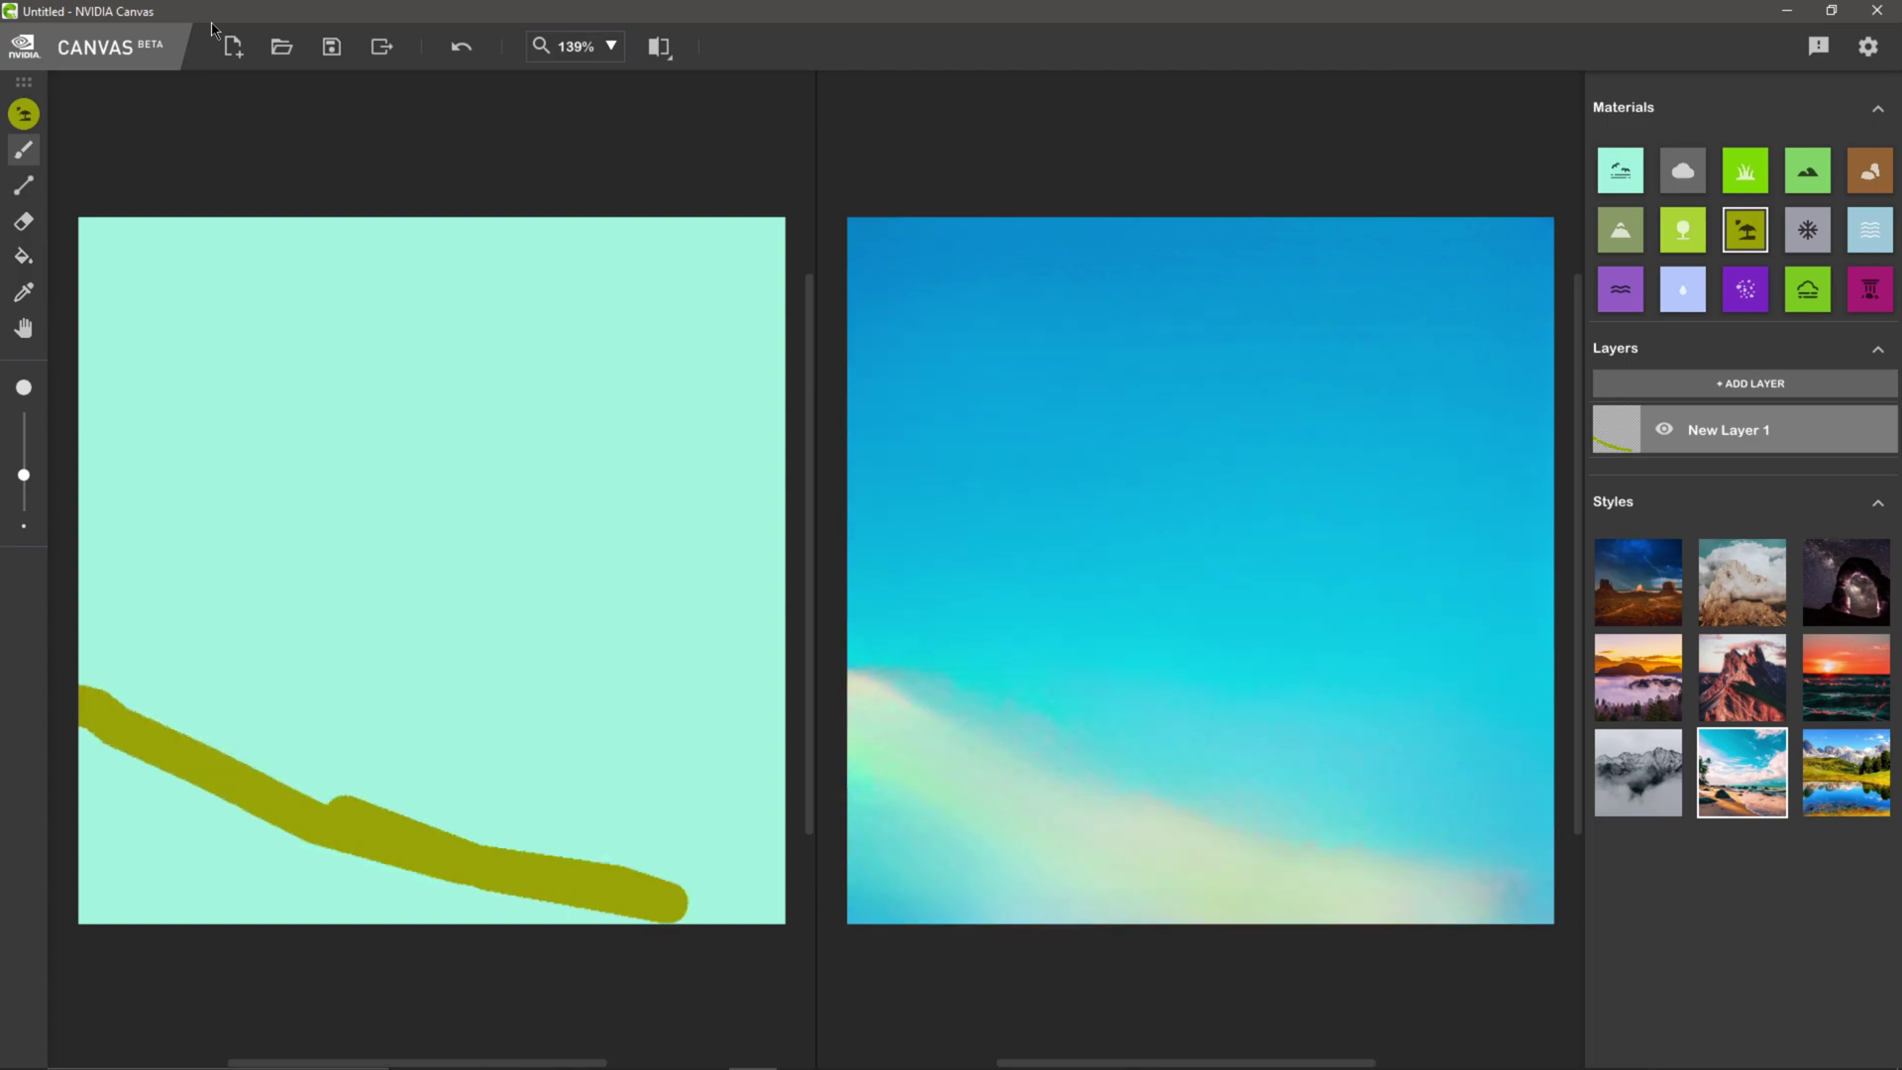
{"action": "left_click_drag", "start_coordinate": [149, 703], "coordinate": [693, 892]}
{"action": "mouse_move", "coordinate": [188, 792]}
{"action": "left_mouse_down"}
{"action": "mouse_move", "coordinate": [119, 890]}
{"action": "mouse_move", "coordinate": [295, 904]}
{"action": "left_mouse_up"}
{"action": "mouse_move", "coordinate": [84, 732]}
{"action": "left_mouse_down"}
{"action": "mouse_move", "coordinate": [232, 842]}
{"action": "mouse_move", "coordinate": [416, 871]}
{"action": "mouse_move", "coordinate": [397, 797]}
{"action": "left_mouse_up"}
{"action": "mouse_move", "coordinate": [525, 912]}
{"action": "left_mouse_down"}
{"action": "mouse_move", "coordinate": [693, 911]}
{"action": "mouse_move", "coordinate": [317, 866]}
{"action": "mouse_move", "coordinate": [243, 882]}
{"action": "mouse_move", "coordinate": [153, 852]}
{"action": "mouse_move", "coordinate": [89, 783]}
{"action": "mouse_move", "coordinate": [99, 916]}
{"action": "left_mouse_up"}
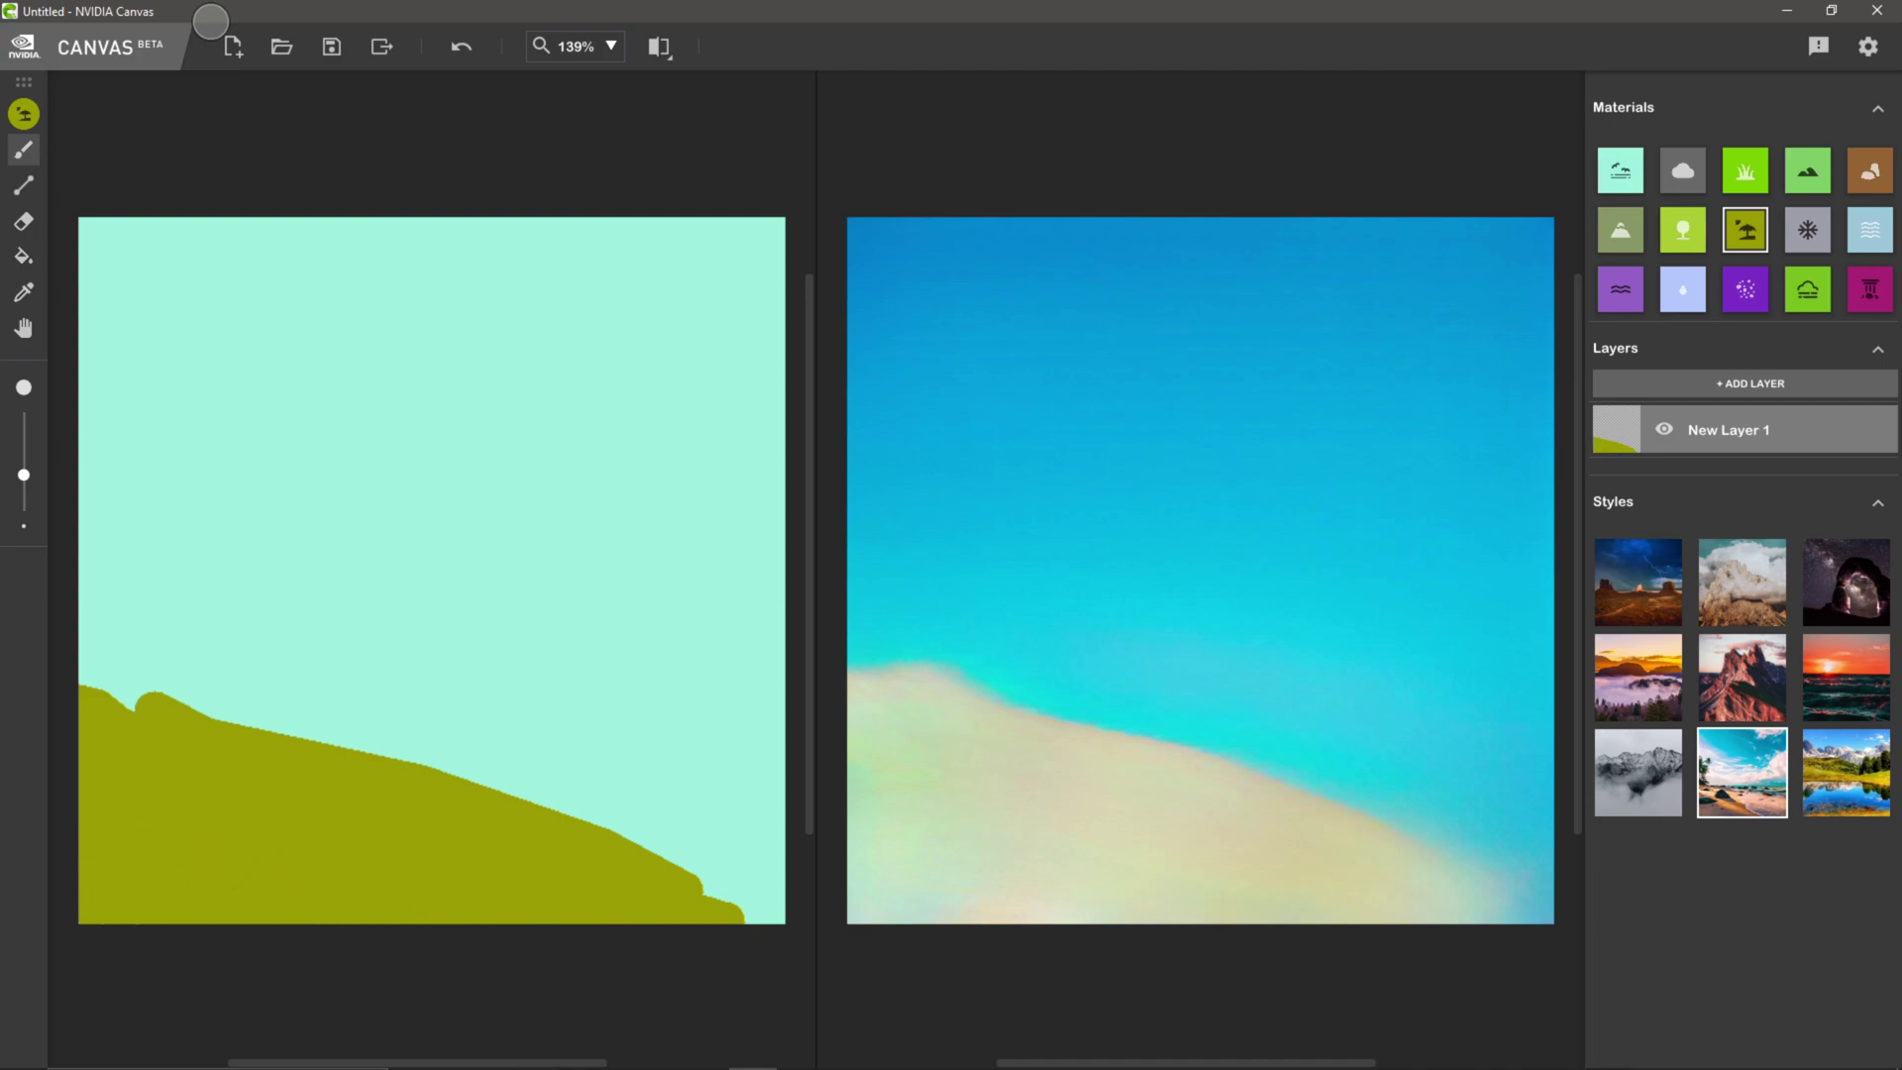
{"action": "left_click_drag", "start_coordinate": [91, 690], "coordinate": [135, 699]}
{"action": "left_click_drag", "start_coordinate": [672, 860], "coordinate": [778, 915]}
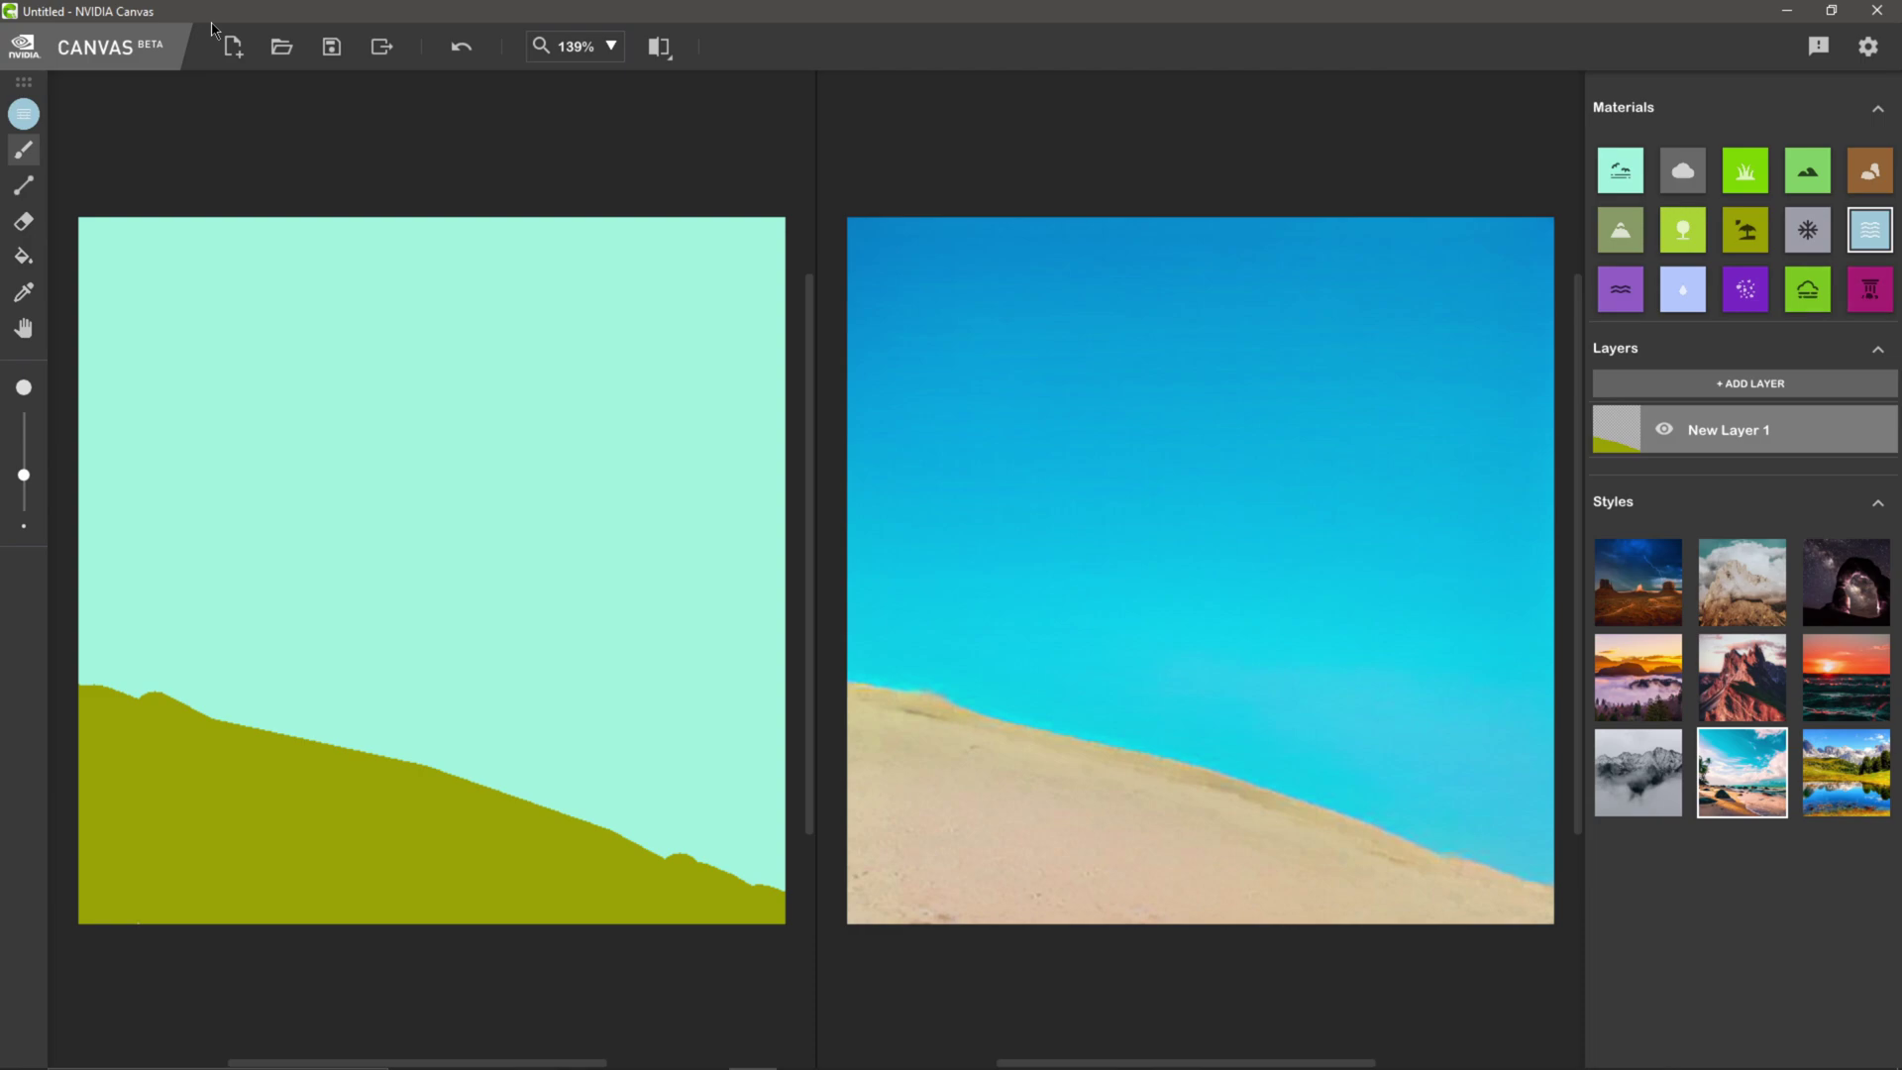
- Paint water along the upper edge of the sand, widening it upward across the full canvas width
{"action": "mouse_move", "coordinate": [778, 888]}
{"action": "left_mouse_down"}
{"action": "mouse_move", "coordinate": [547, 785]}
{"action": "mouse_move", "coordinate": [82, 677]}
{"action": "left_mouse_up"}
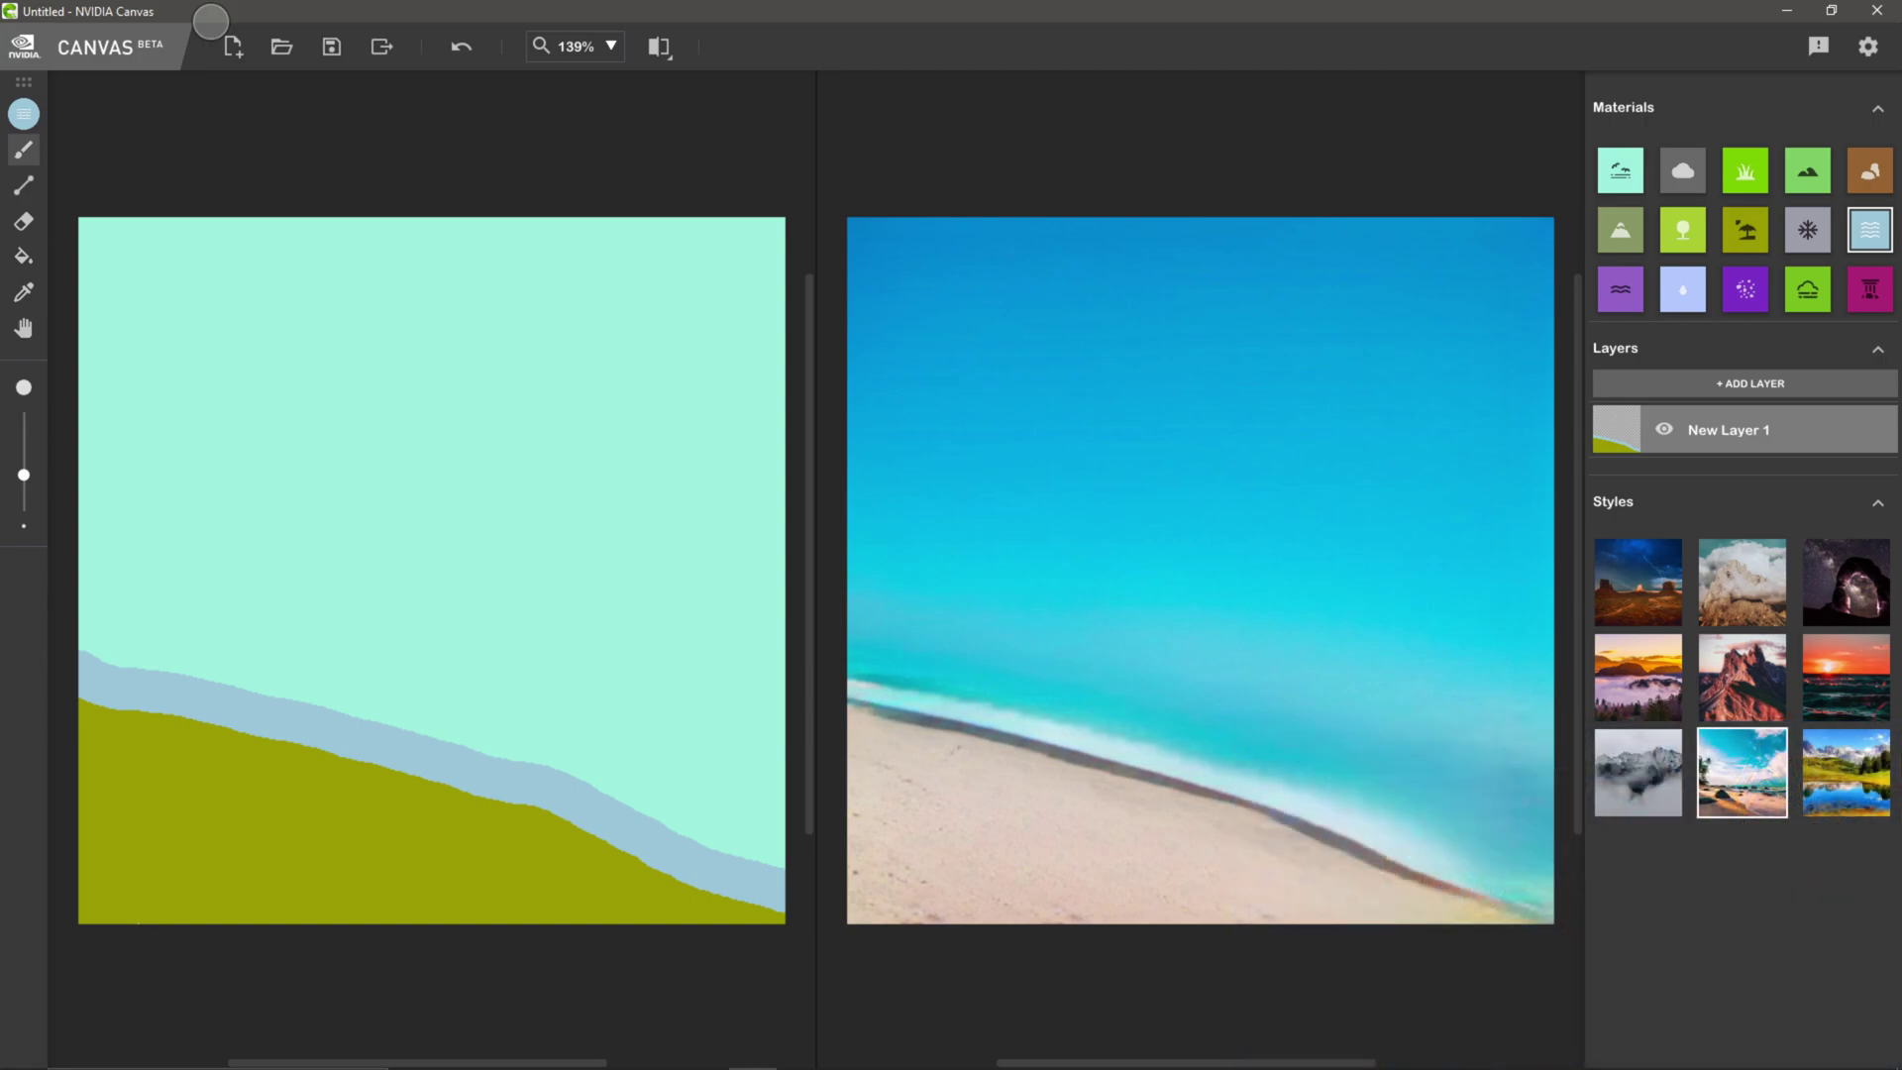
{"action": "mouse_move", "coordinate": [777, 854]}
{"action": "left_mouse_down"}
{"action": "mouse_move", "coordinate": [492, 745]}
{"action": "mouse_move", "coordinate": [87, 651]}
{"action": "mouse_move", "coordinate": [575, 675]}
{"action": "mouse_move", "coordinate": [456, 720]}
{"action": "mouse_move", "coordinate": [699, 774]}
{"action": "mouse_move", "coordinate": [749, 829]}
{"action": "mouse_move", "coordinate": [640, 824]}
{"action": "mouse_move", "coordinate": [610, 799]}
{"action": "mouse_move", "coordinate": [674, 800]}
{"action": "mouse_move", "coordinate": [706, 723]}
{"action": "mouse_move", "coordinate": [589, 705]}
{"action": "left_mouse_up"}
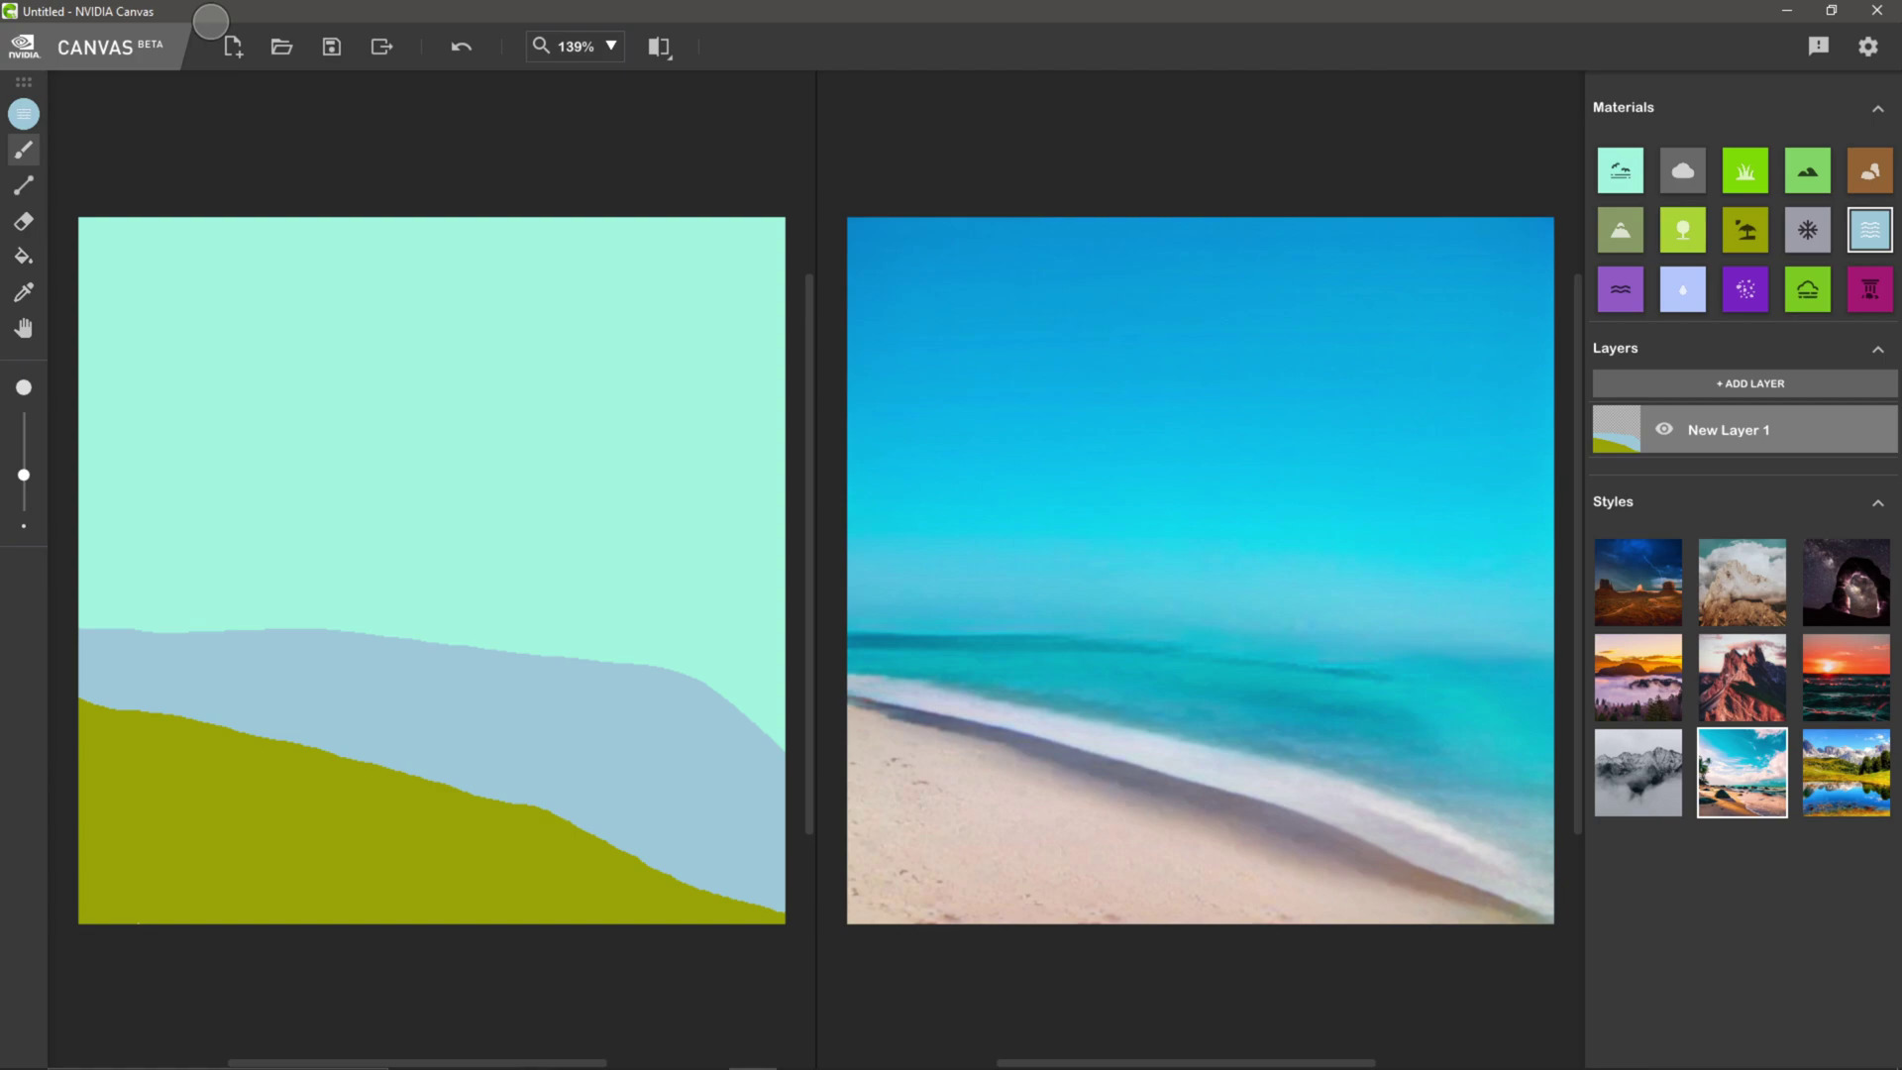
{"action": "mouse_move", "coordinate": [118, 624]}
{"action": "left_mouse_down"}
{"action": "mouse_move", "coordinate": [317, 616]}
{"action": "mouse_move", "coordinate": [733, 679]}
{"action": "mouse_move", "coordinate": [782, 705]}
{"action": "left_mouse_up"}
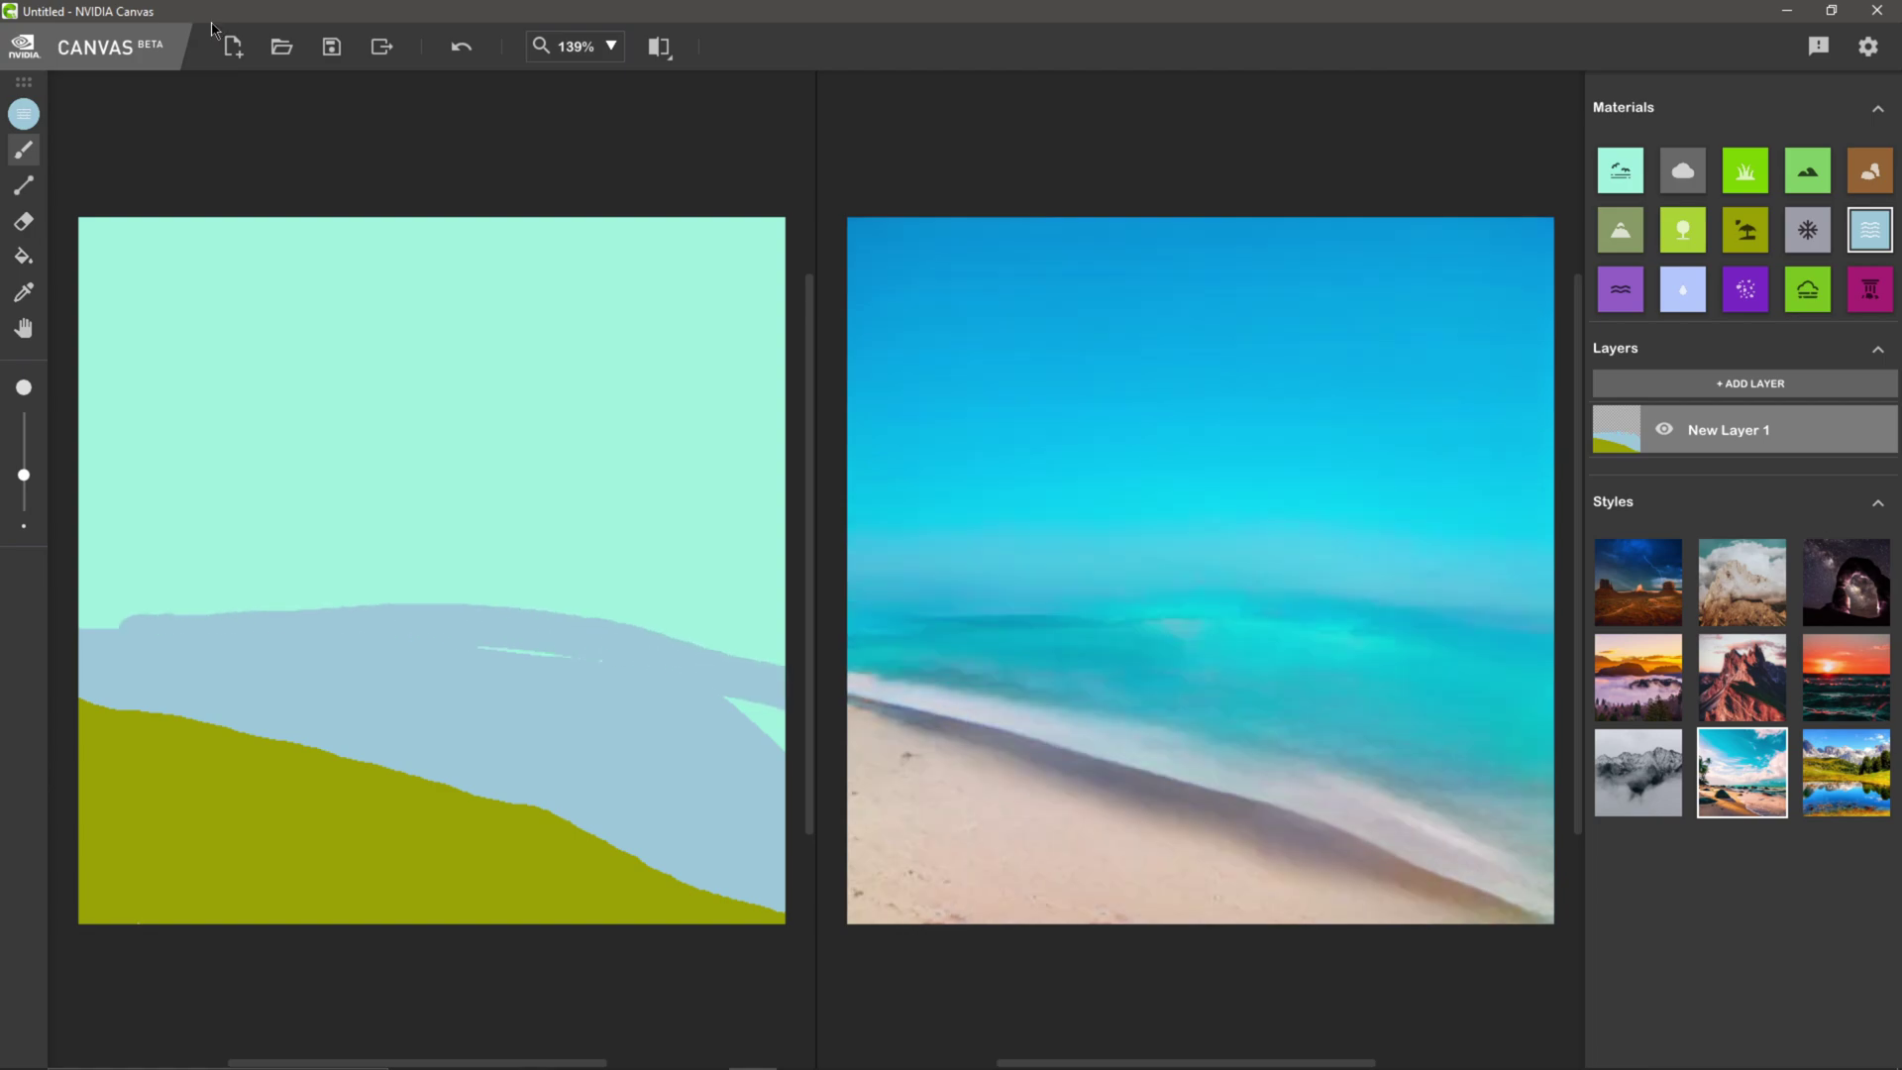
- Draw a straight horizon line across the top of the water with the Line tool and fill the remaining gaps with water
{"action": "key", "text": "l"}
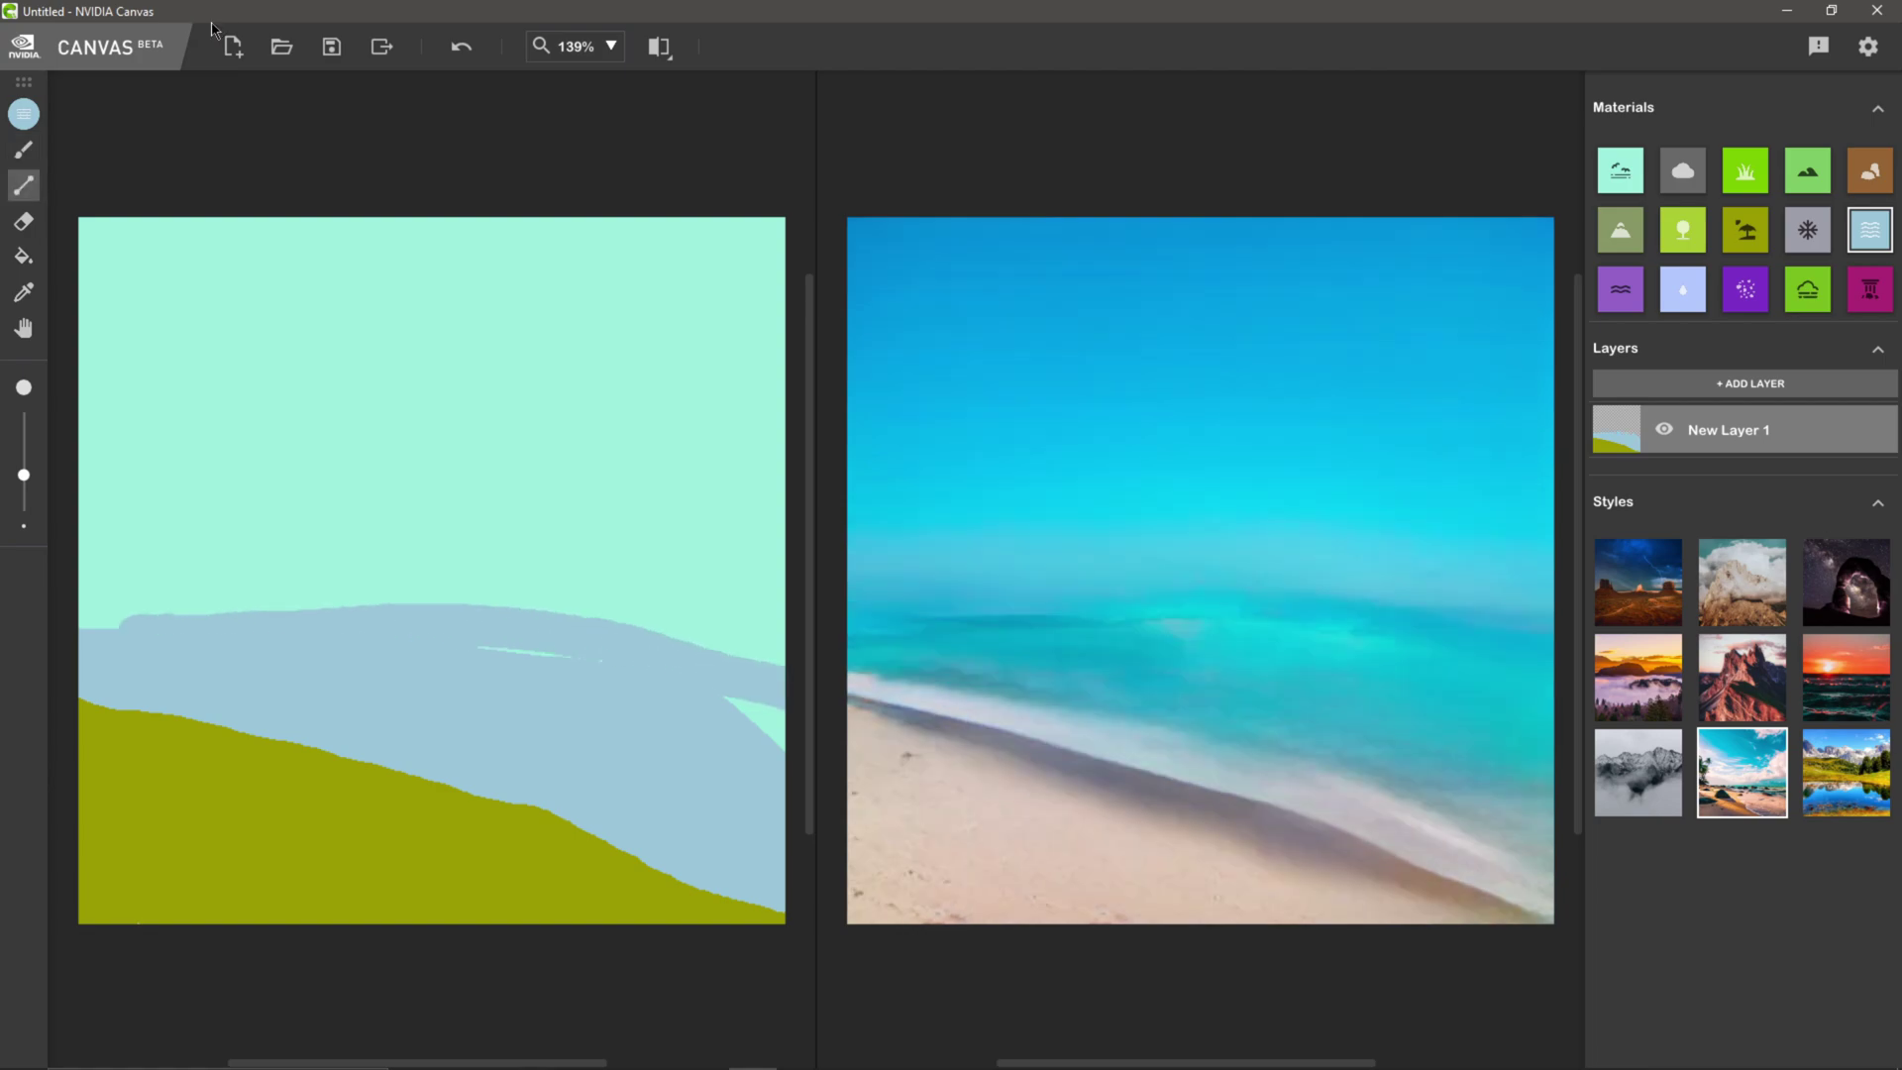
{"action": "mouse_move", "coordinate": [84, 604]}
{"action": "left_mouse_down"}
{"action": "mouse_move", "coordinate": [546, 596]}
{"action": "mouse_move", "coordinate": [784, 617]}
{"action": "left_mouse_up"}
{"action": "left_click", "coordinate": [210, 21]}
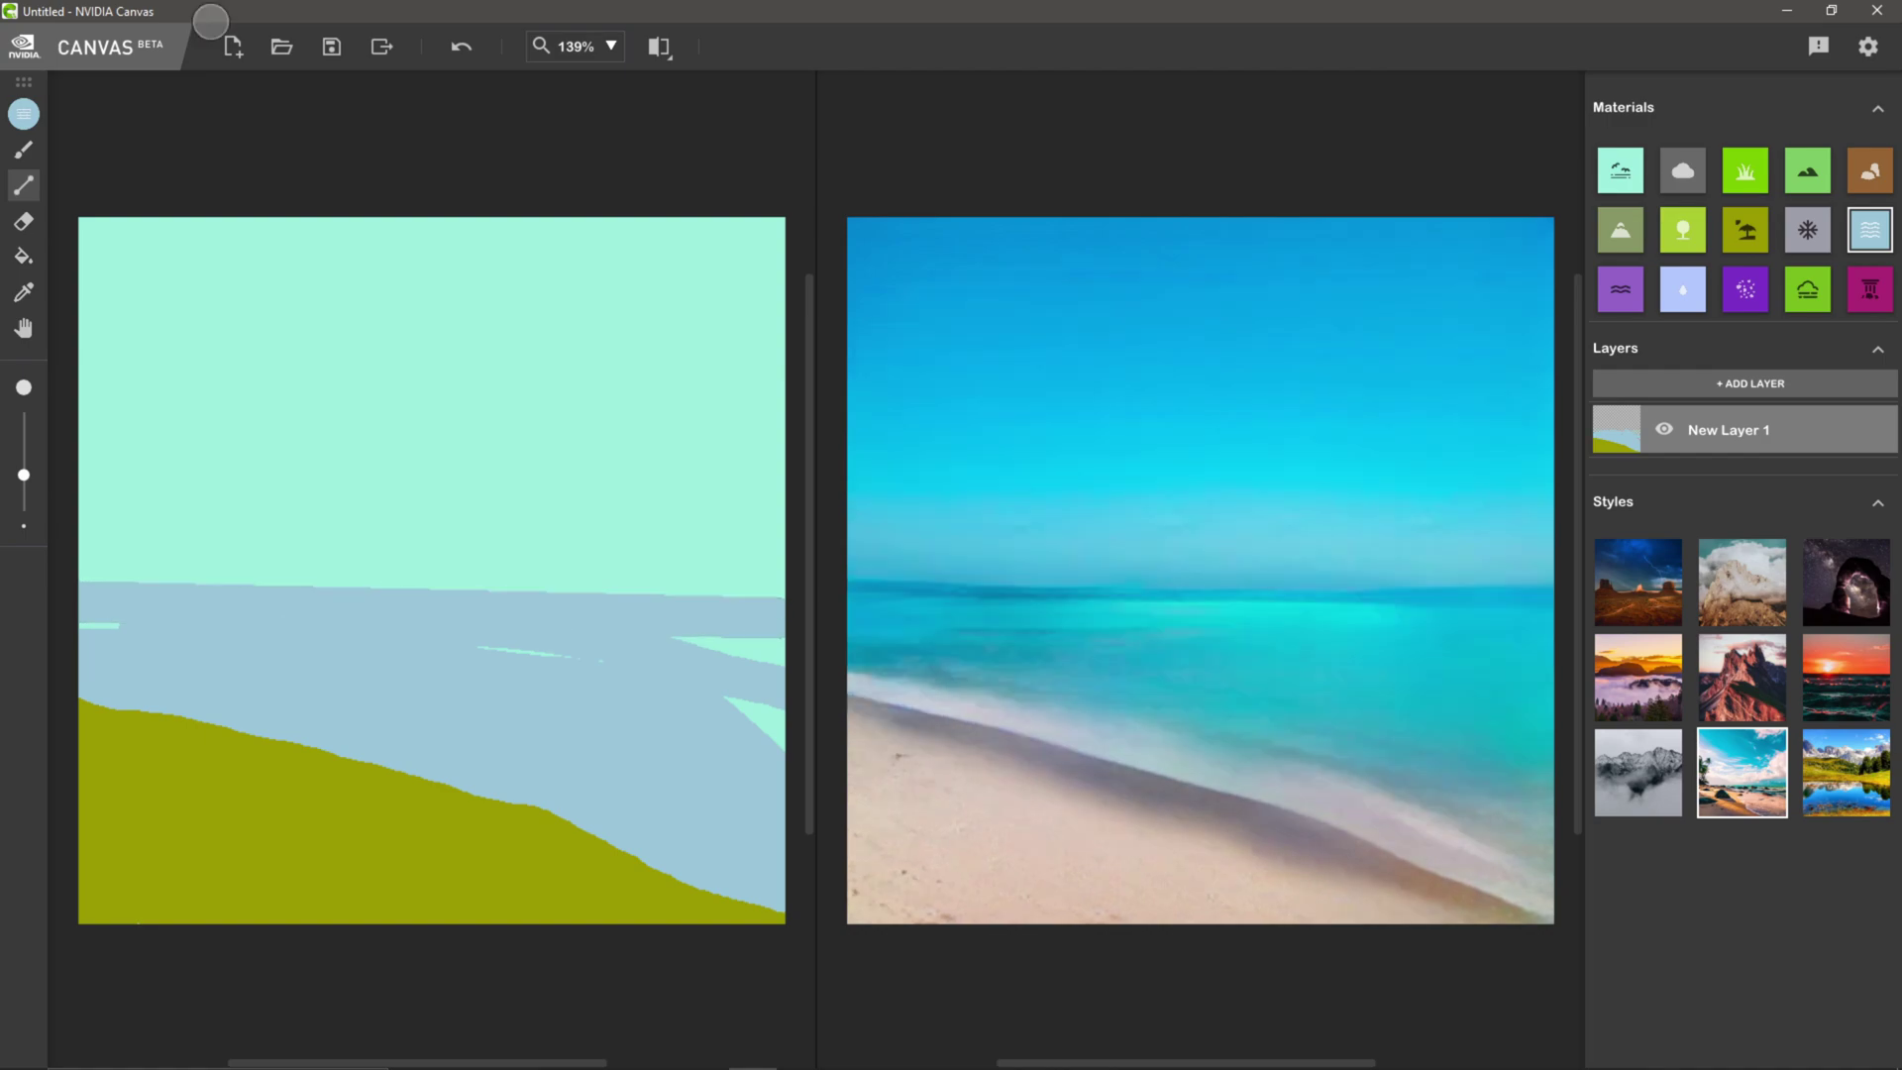
{"action": "key", "text": "b"}
{"action": "mouse_move", "coordinate": [479, 650]}
{"action": "left_mouse_down"}
{"action": "mouse_move", "coordinate": [782, 654]}
{"action": "mouse_move", "coordinate": [733, 713]}
{"action": "left_mouse_up"}
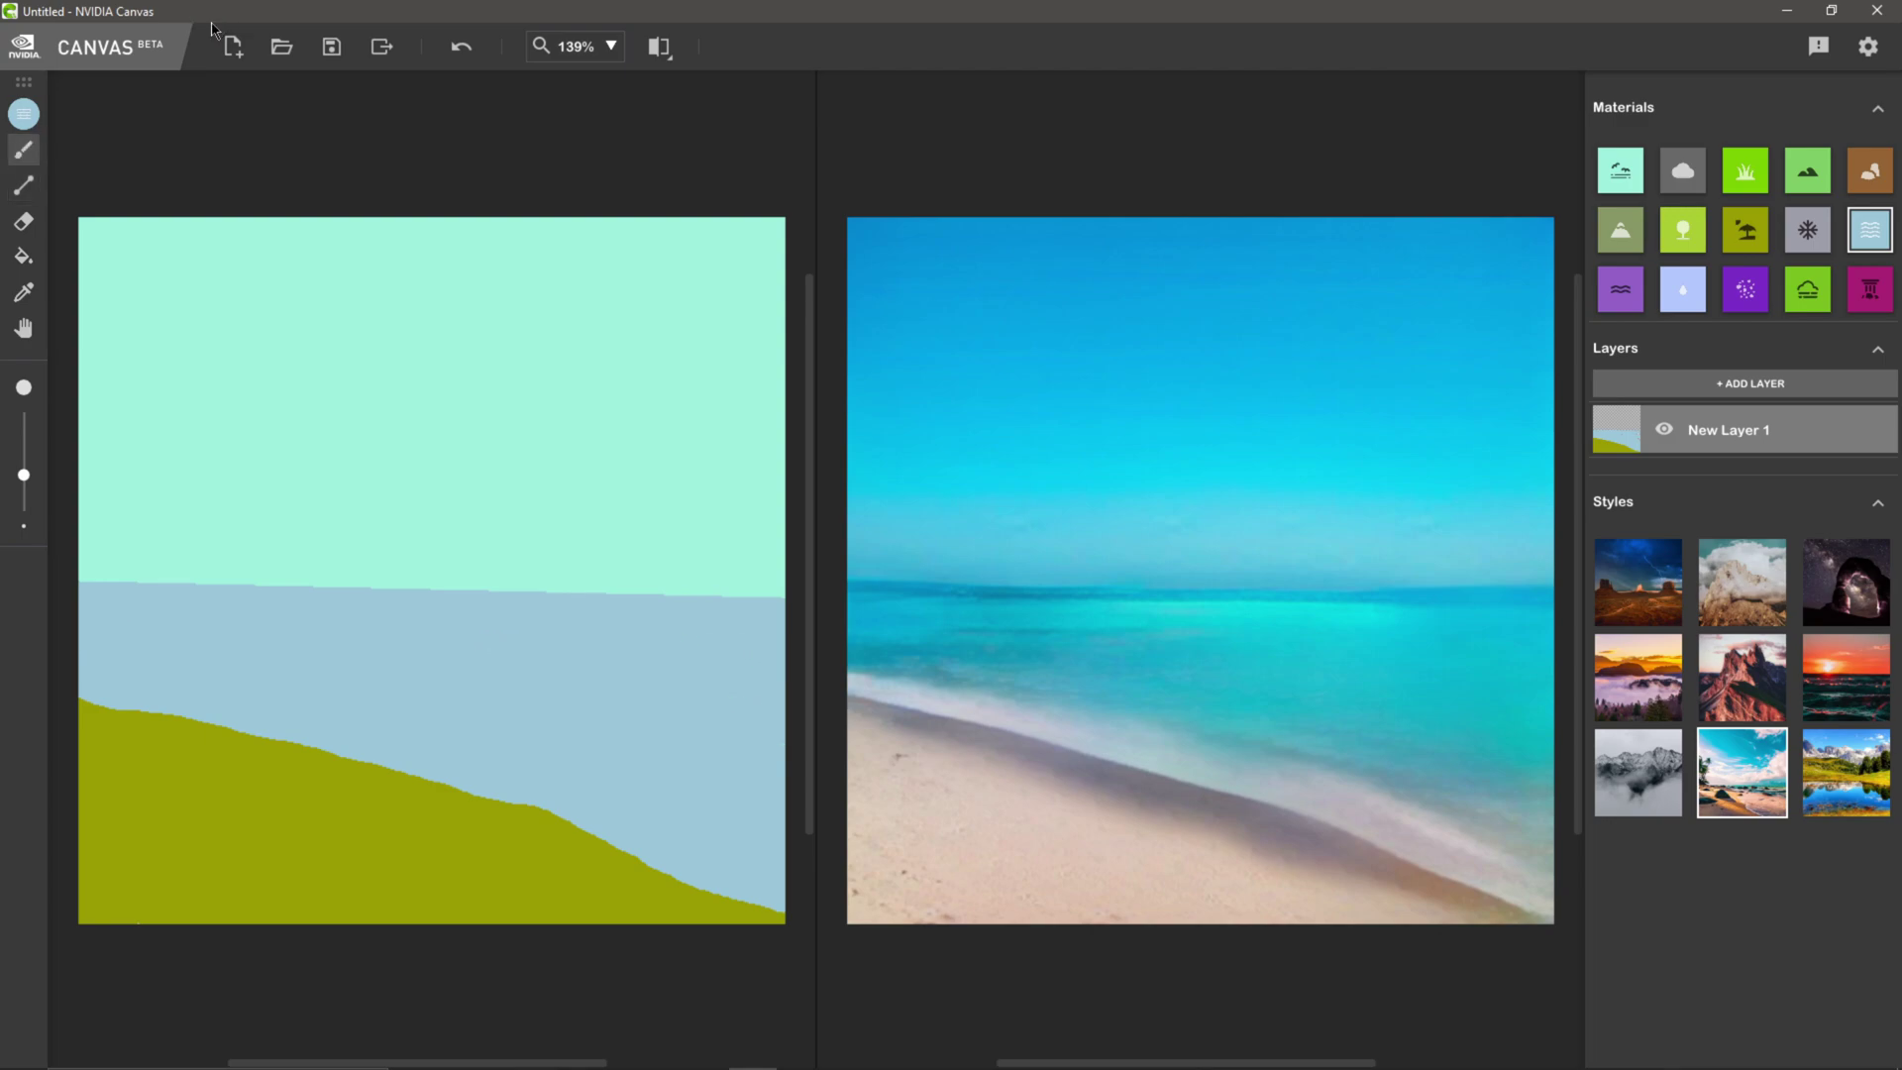
- Add a second layer and paint a strip of grass along the left half of the horizon
{"action": "left_click", "coordinate": [210, 22]}
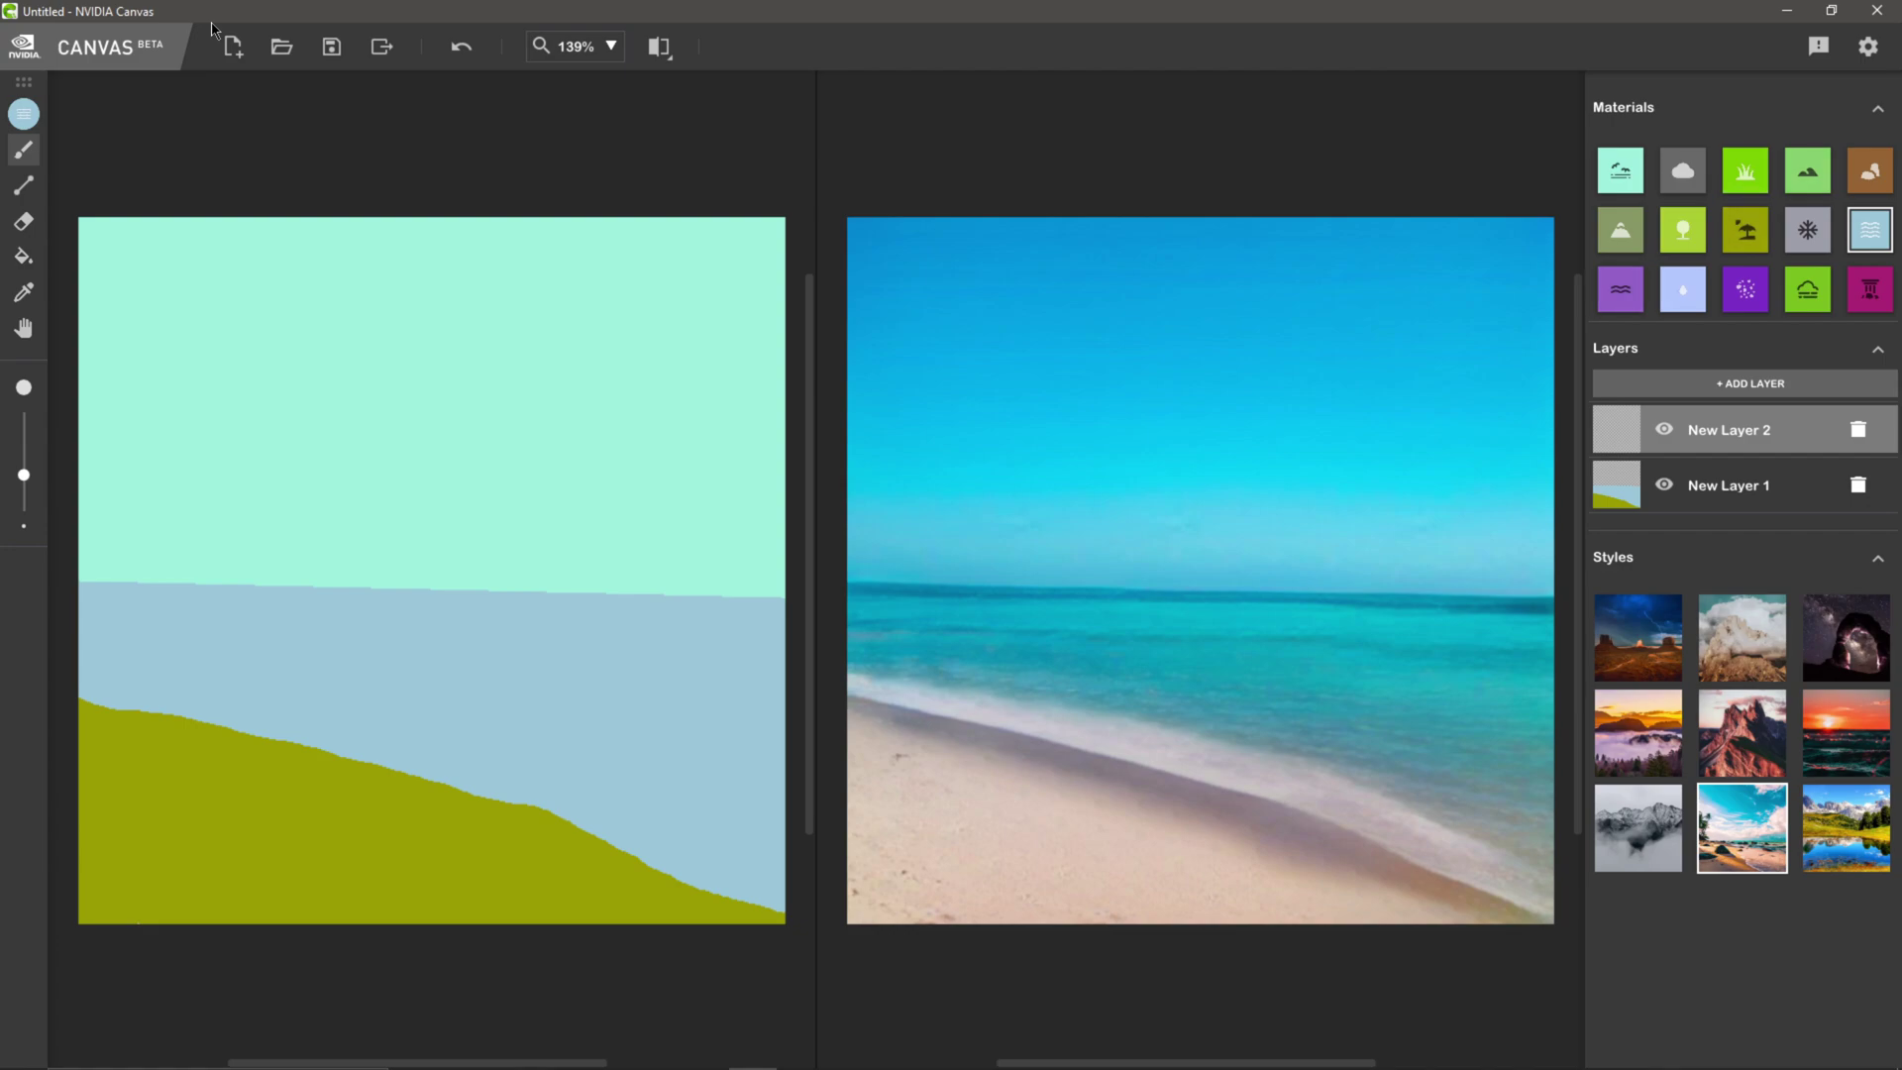
{"action": "left_click", "coordinate": [1744, 171]}
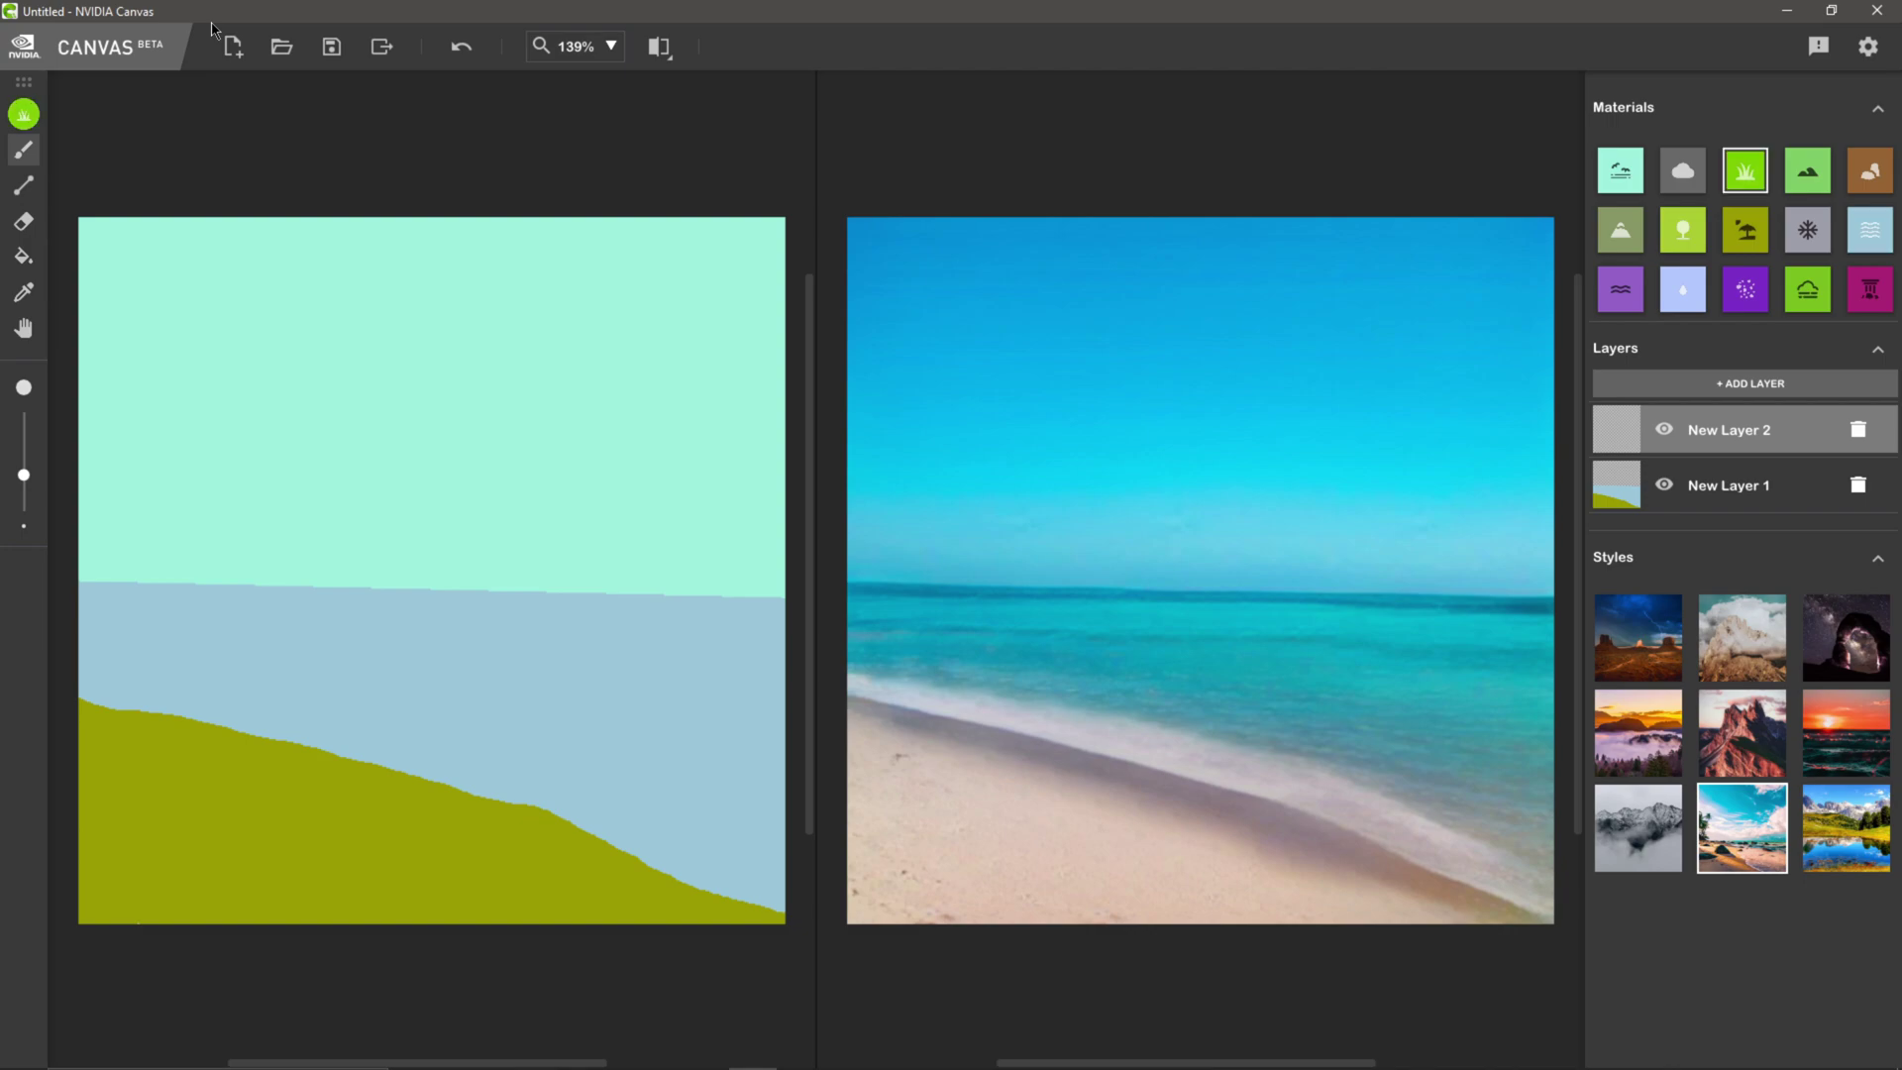
{"action": "left_click_drag", "start_coordinate": [84, 583], "coordinate": [390, 593]}
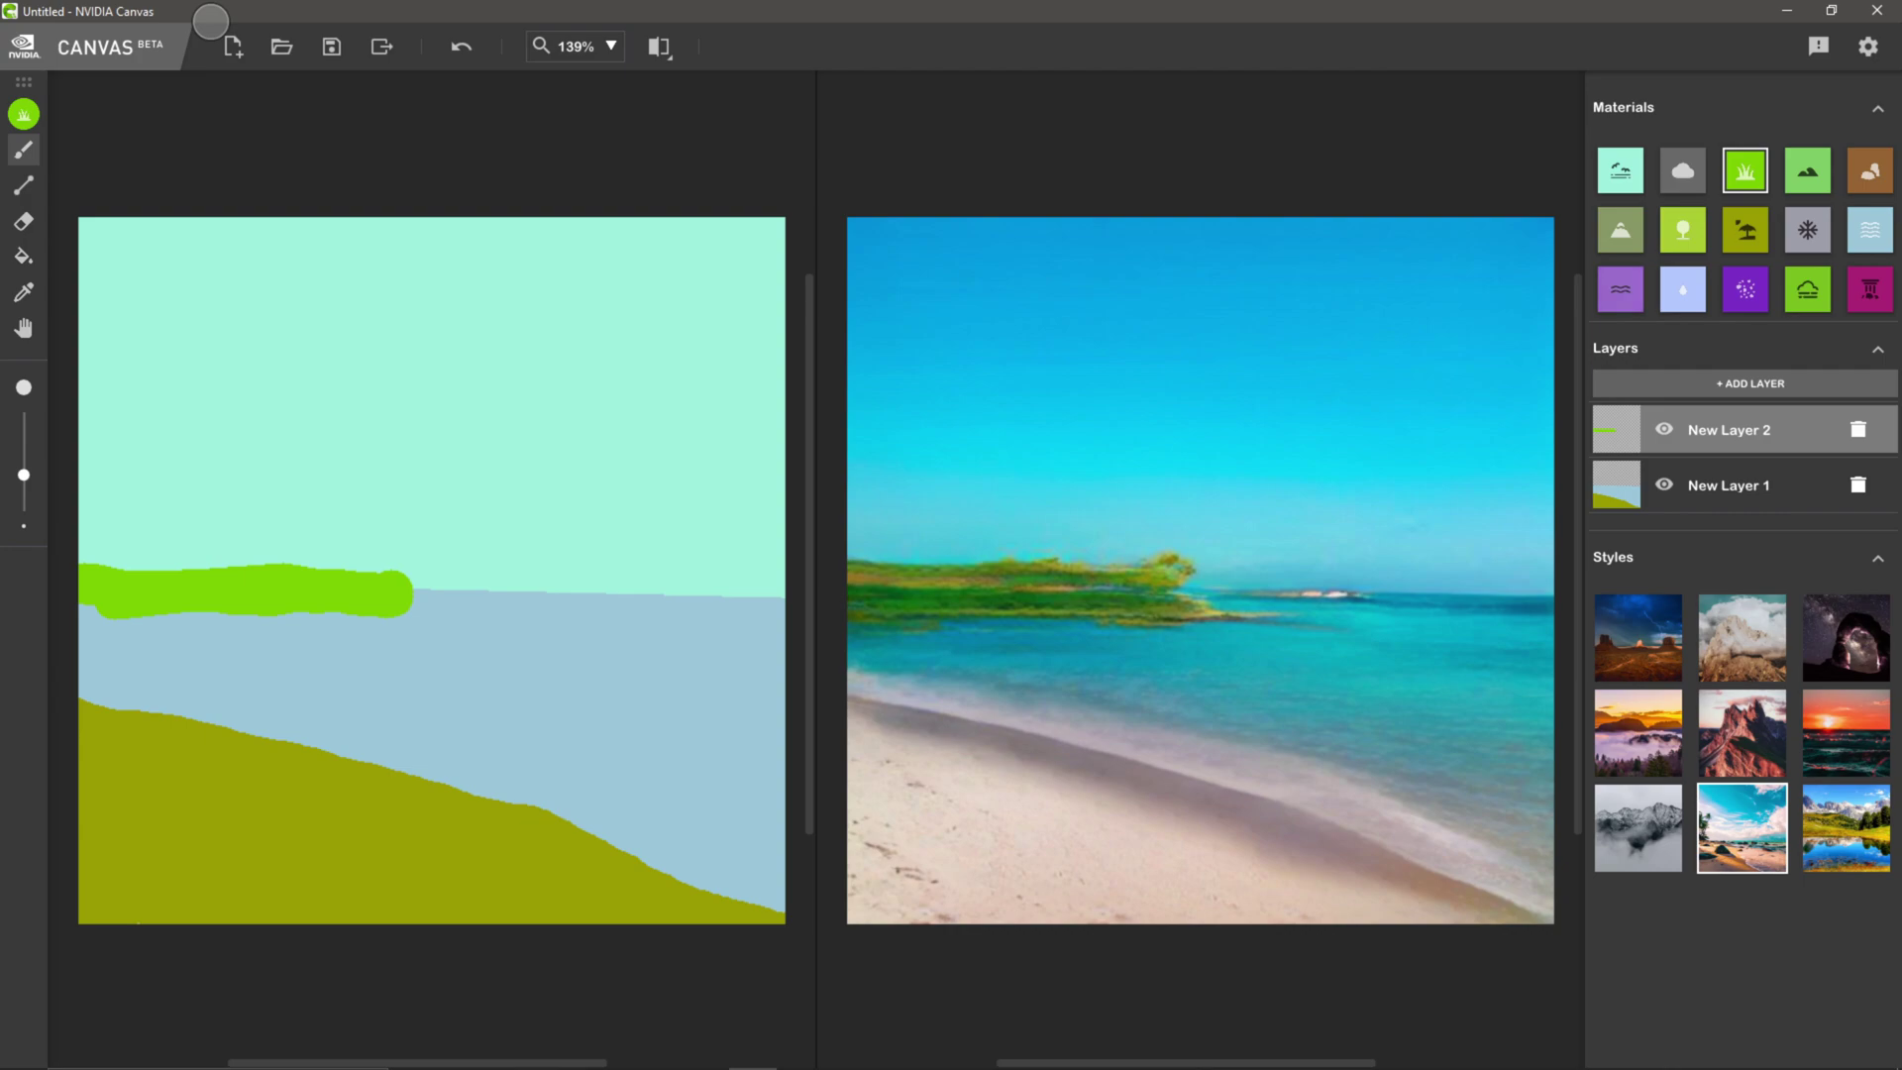
- Add a third layer and paint a tall clump of forest along the left edge of the canvas, reaching down onto the beach
{"action": "left_click", "coordinate": [1754, 383]}
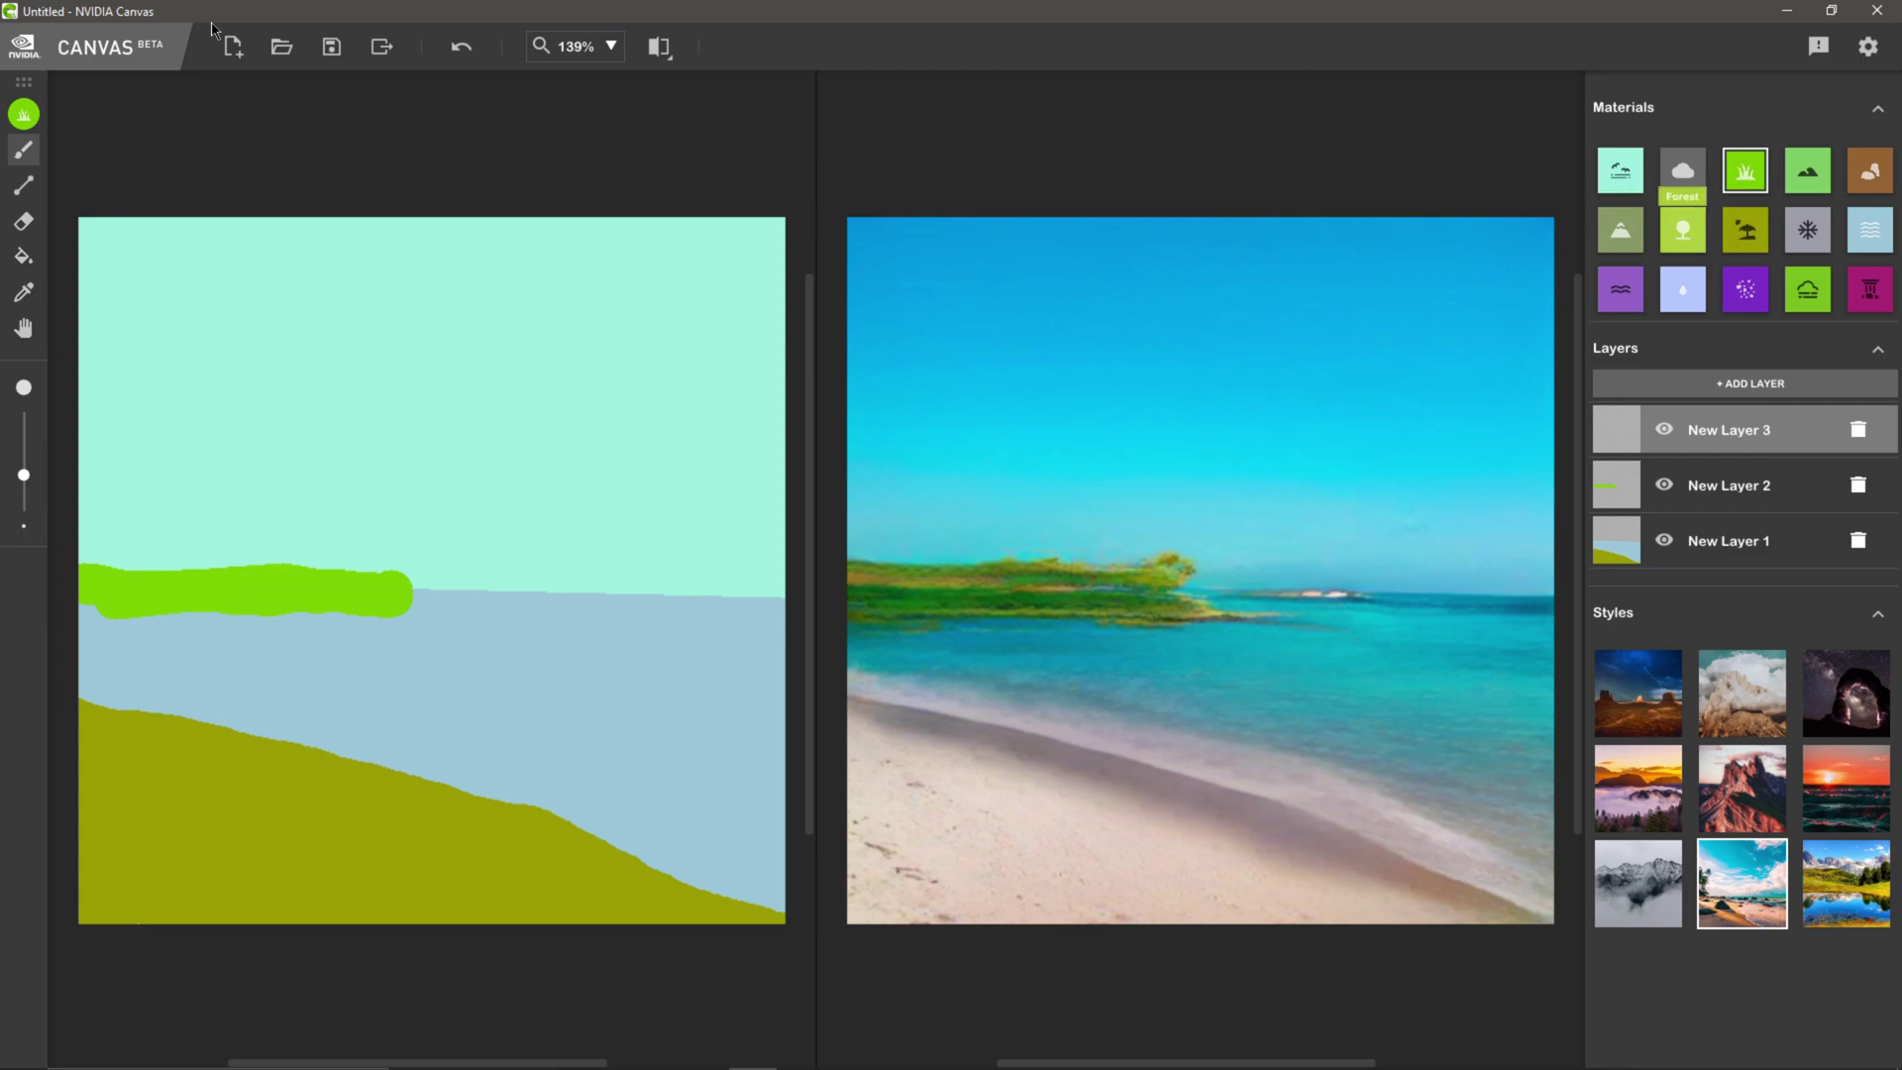
{"action": "left_click", "coordinate": [1683, 230]}
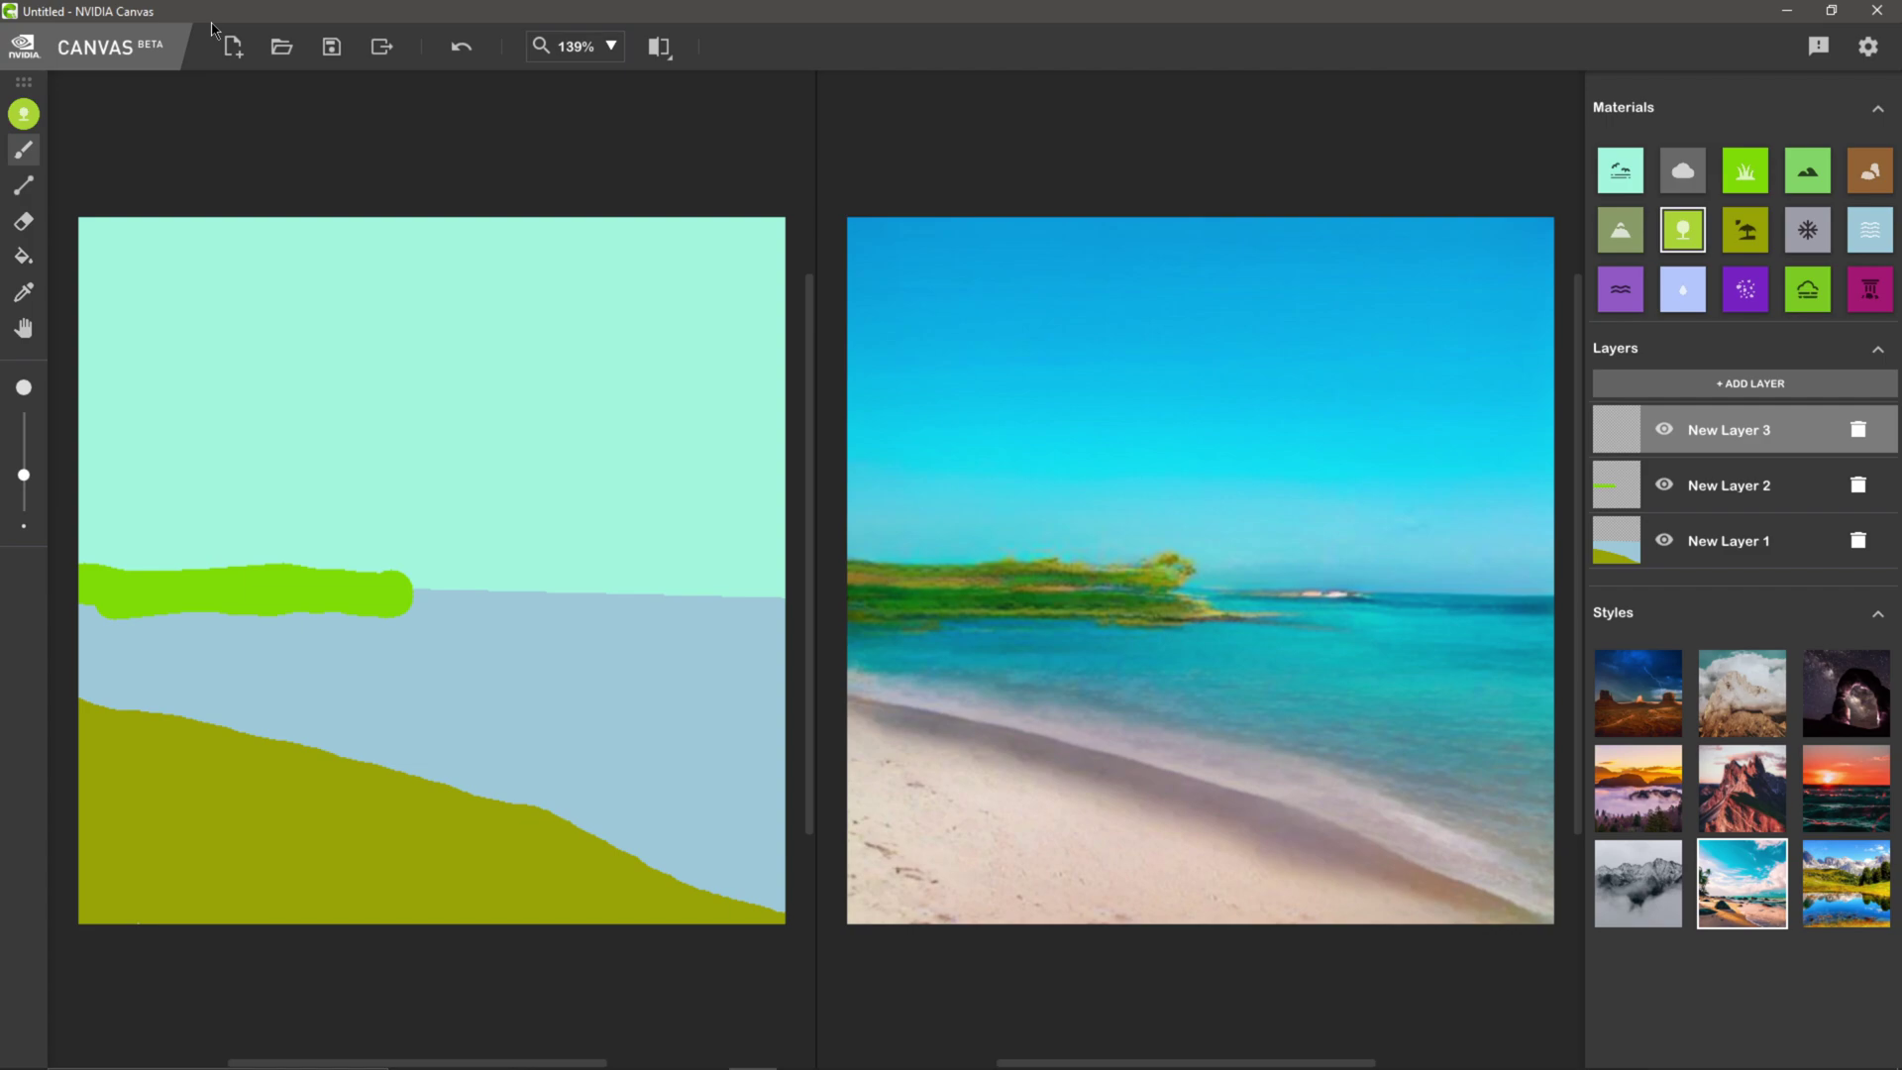
{"action": "left_click_drag", "start_coordinate": [93, 733], "coordinate": [93, 519]}
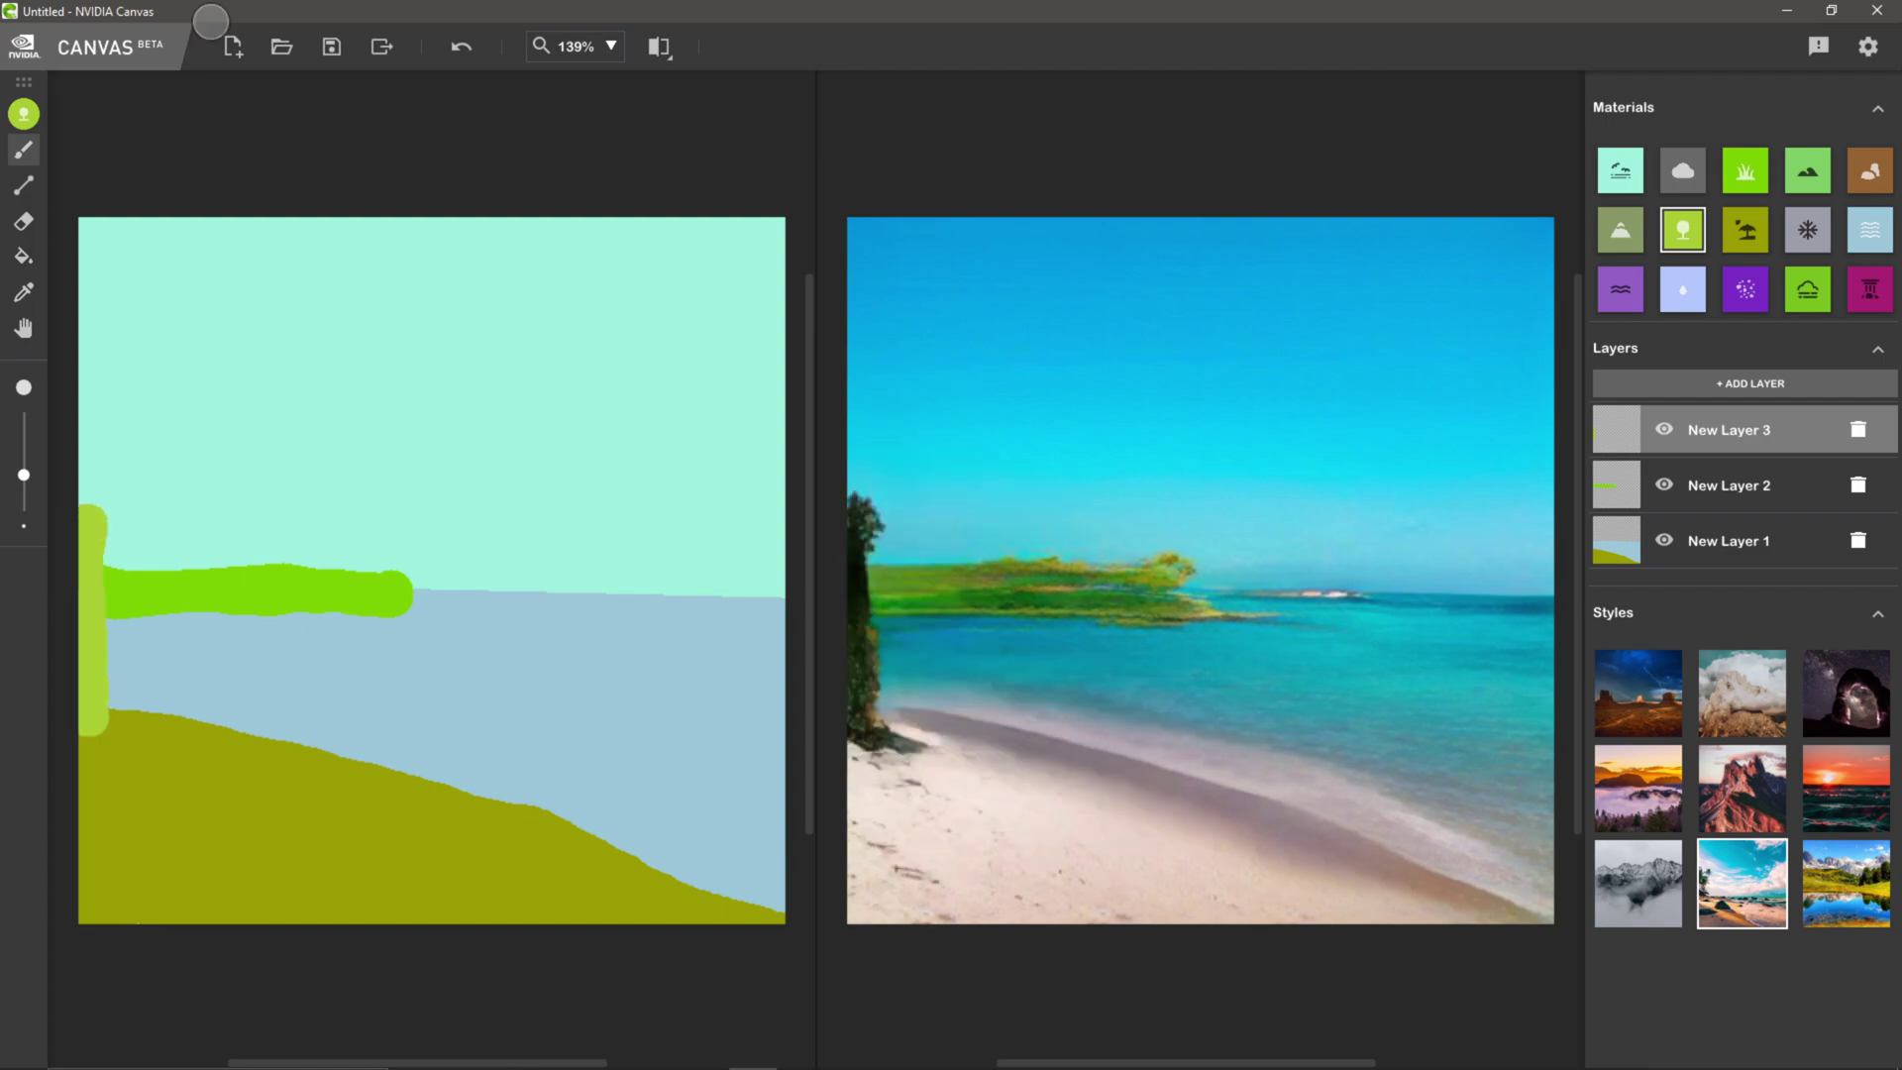
{"action": "mouse_move", "coordinate": [97, 753]}
{"action": "left_mouse_down"}
{"action": "mouse_move", "coordinate": [115, 713]}
{"action": "mouse_move", "coordinate": [112, 501]}
{"action": "left_mouse_up"}
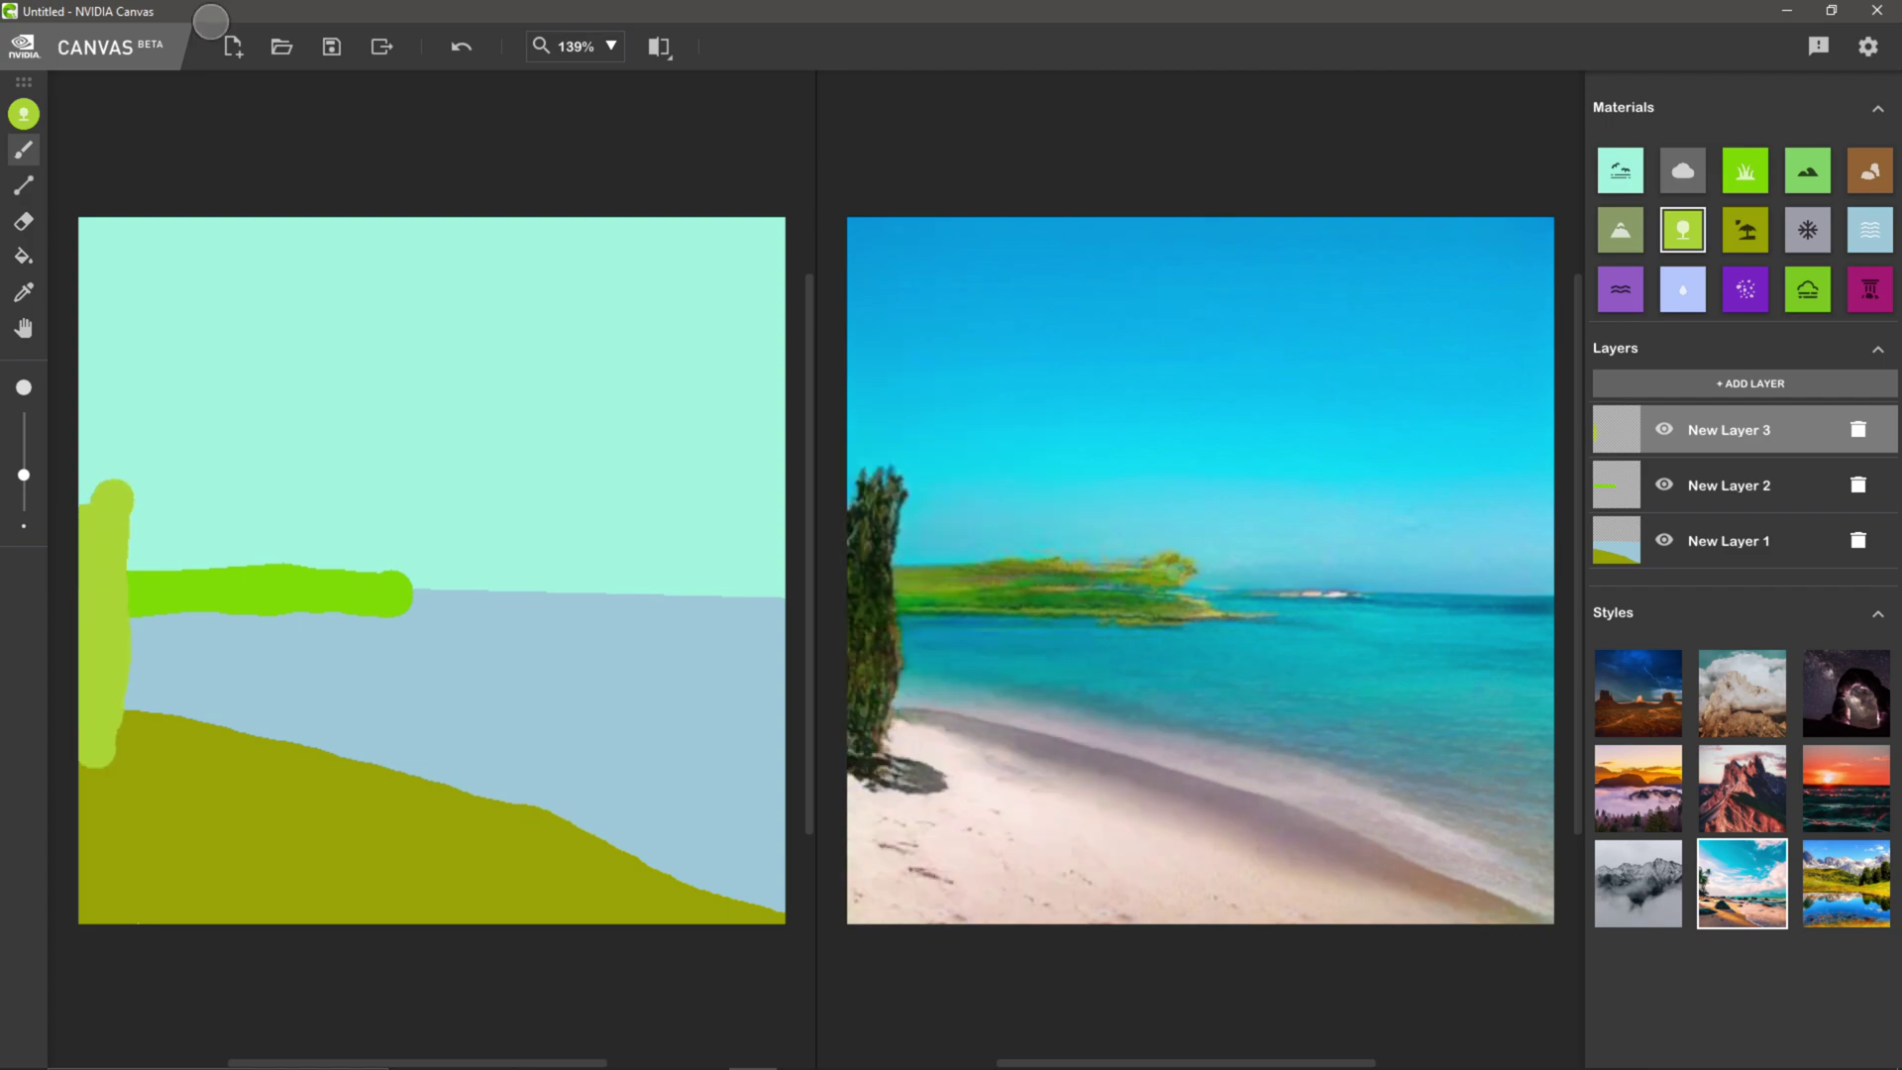
{"action": "mouse_move", "coordinate": [120, 758]}
{"action": "left_mouse_down"}
{"action": "mouse_move", "coordinate": [137, 540]}
{"action": "mouse_move", "coordinate": [90, 802]}
{"action": "left_mouse_up"}
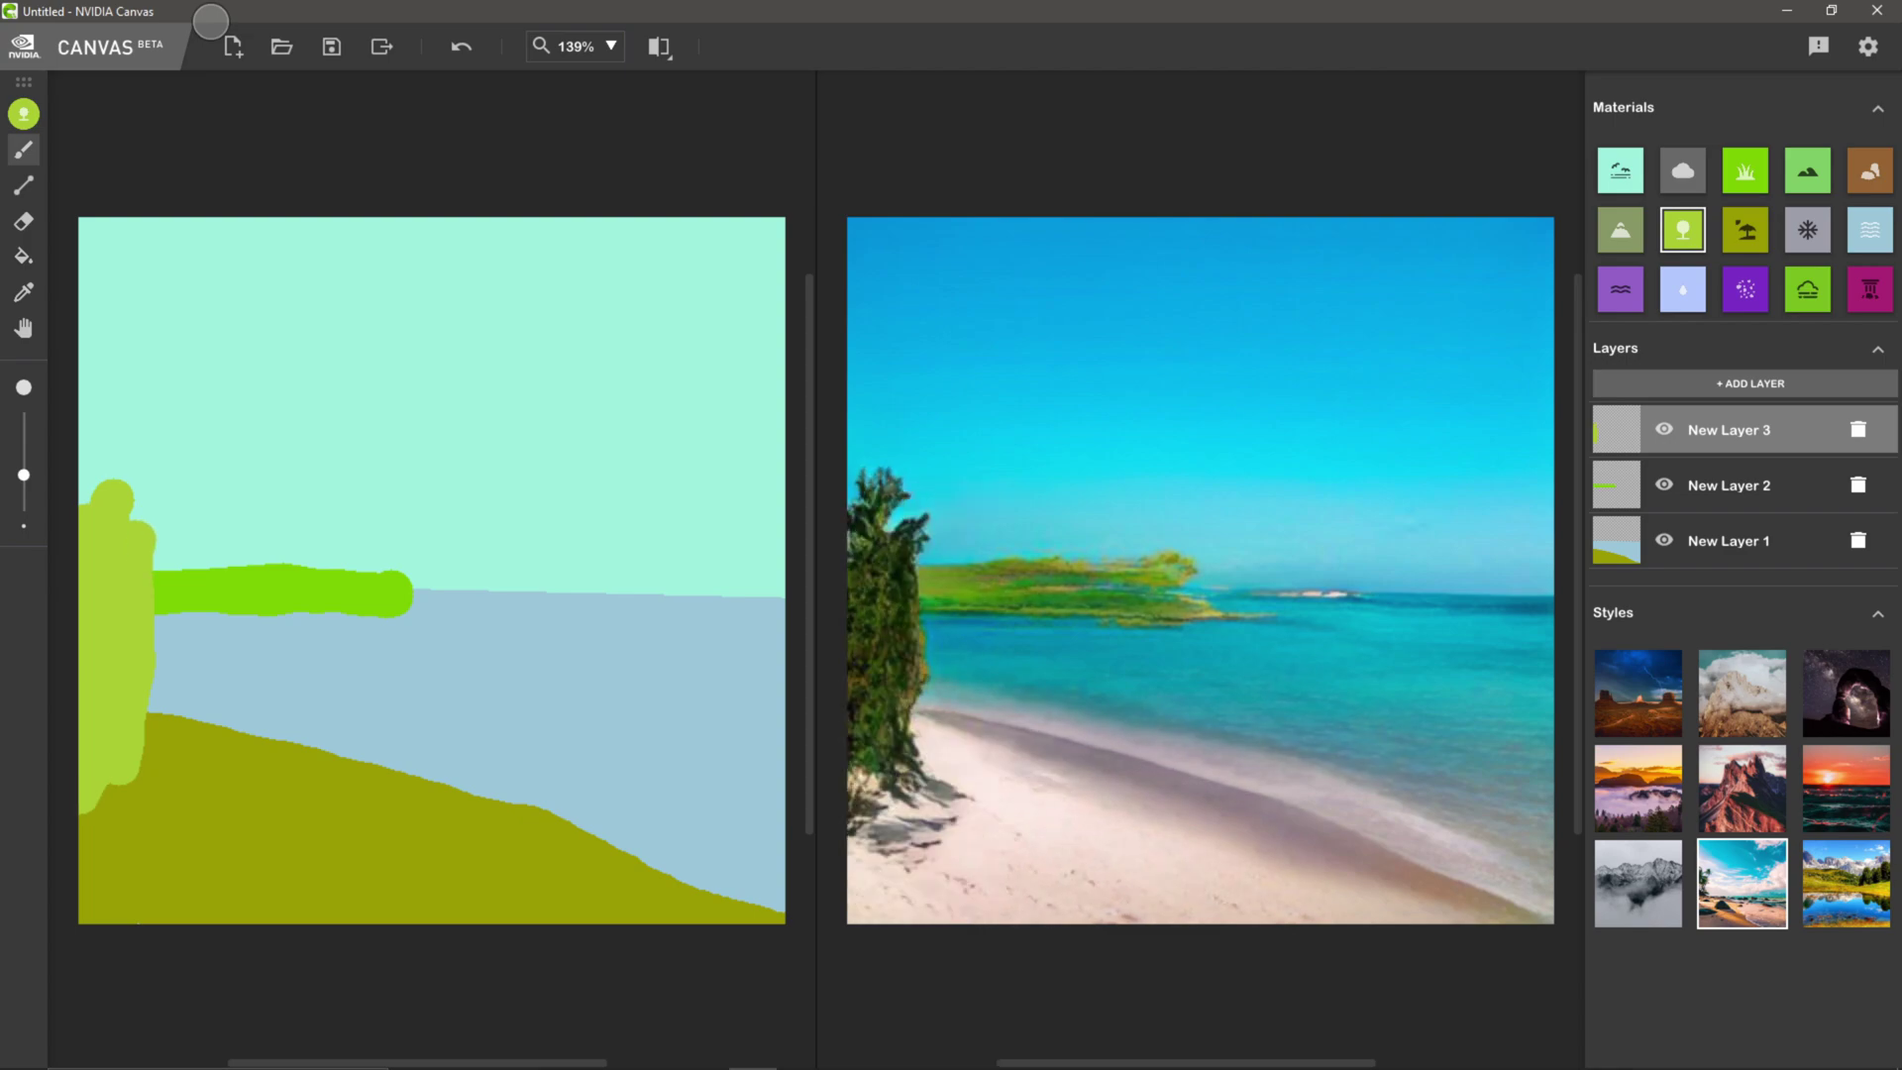
- Paint a band of forest along the top of the grass strip on the horizon, ending just short of its right tip
{"action": "left_click_drag", "start_coordinate": [164, 580], "coordinate": [391, 579]}
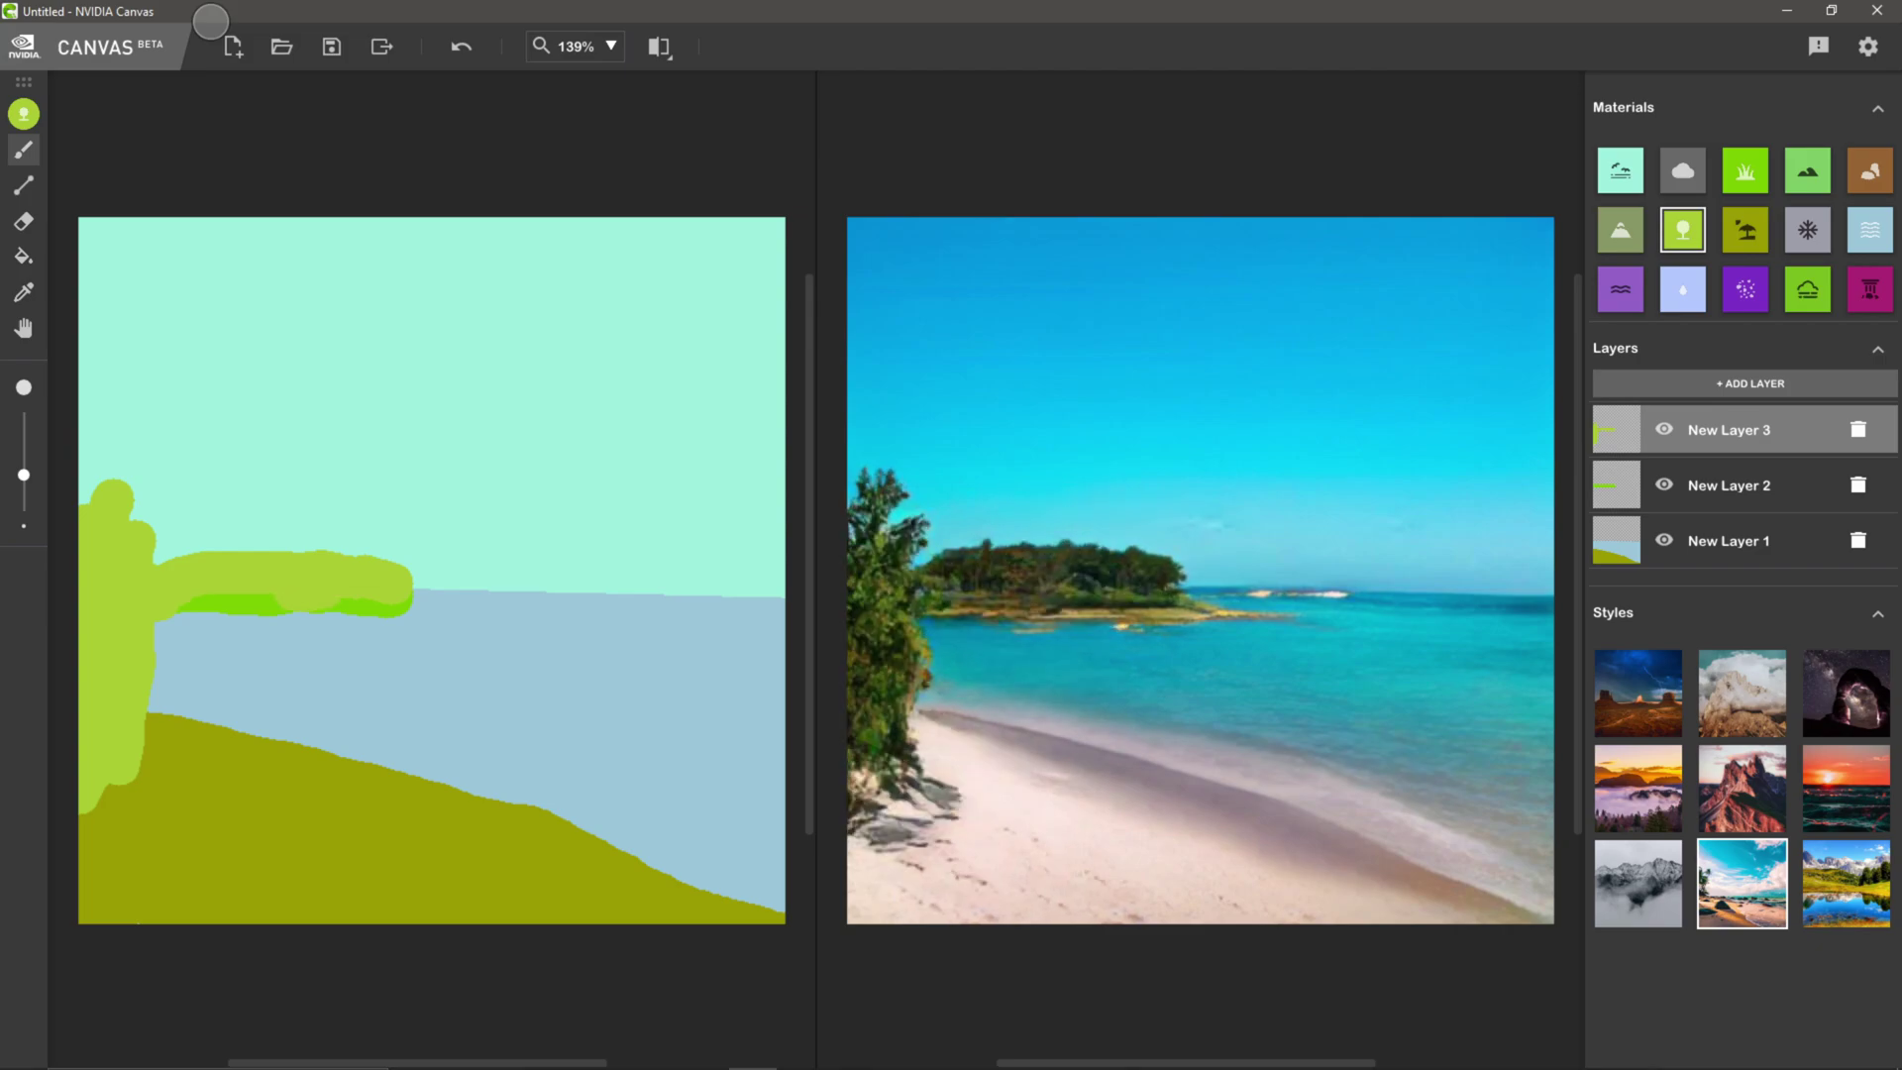
{"action": "key", "text": "ctrl"}
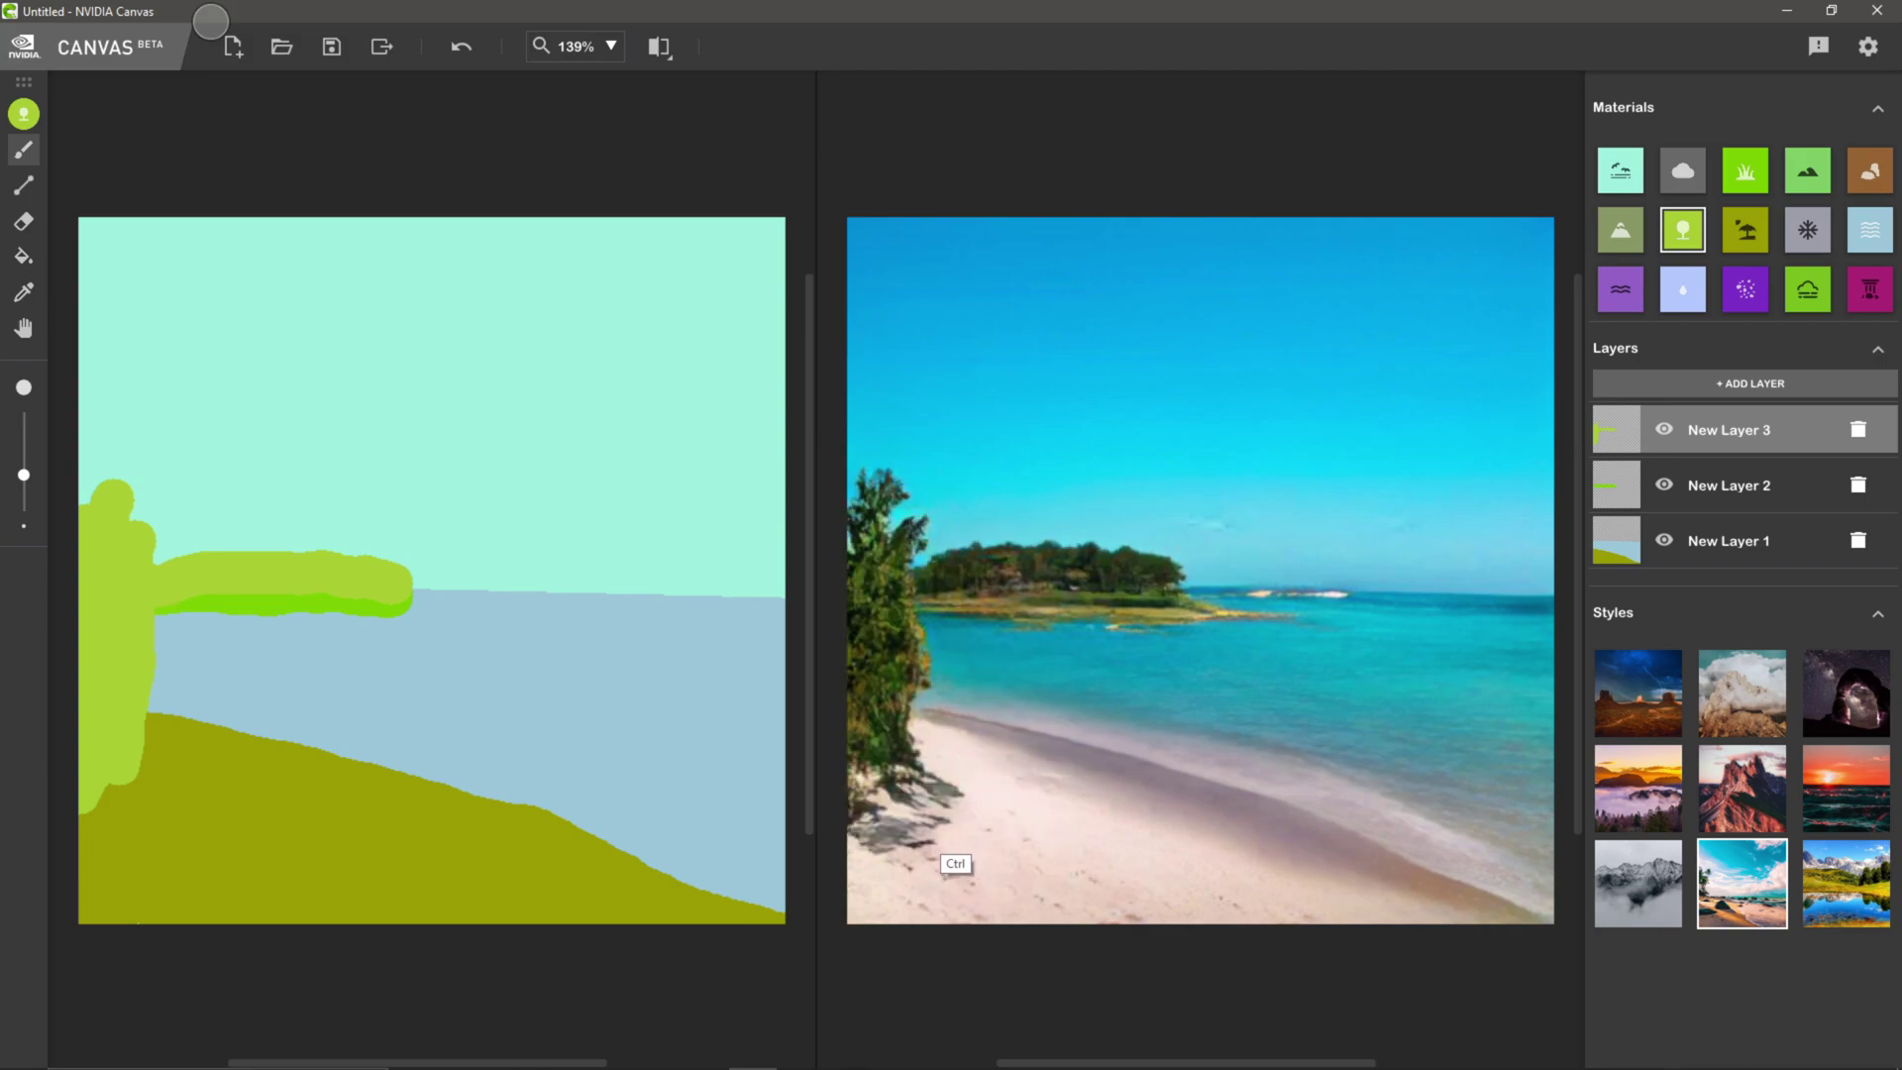
{"action": "key", "text": "ctrl+z"}
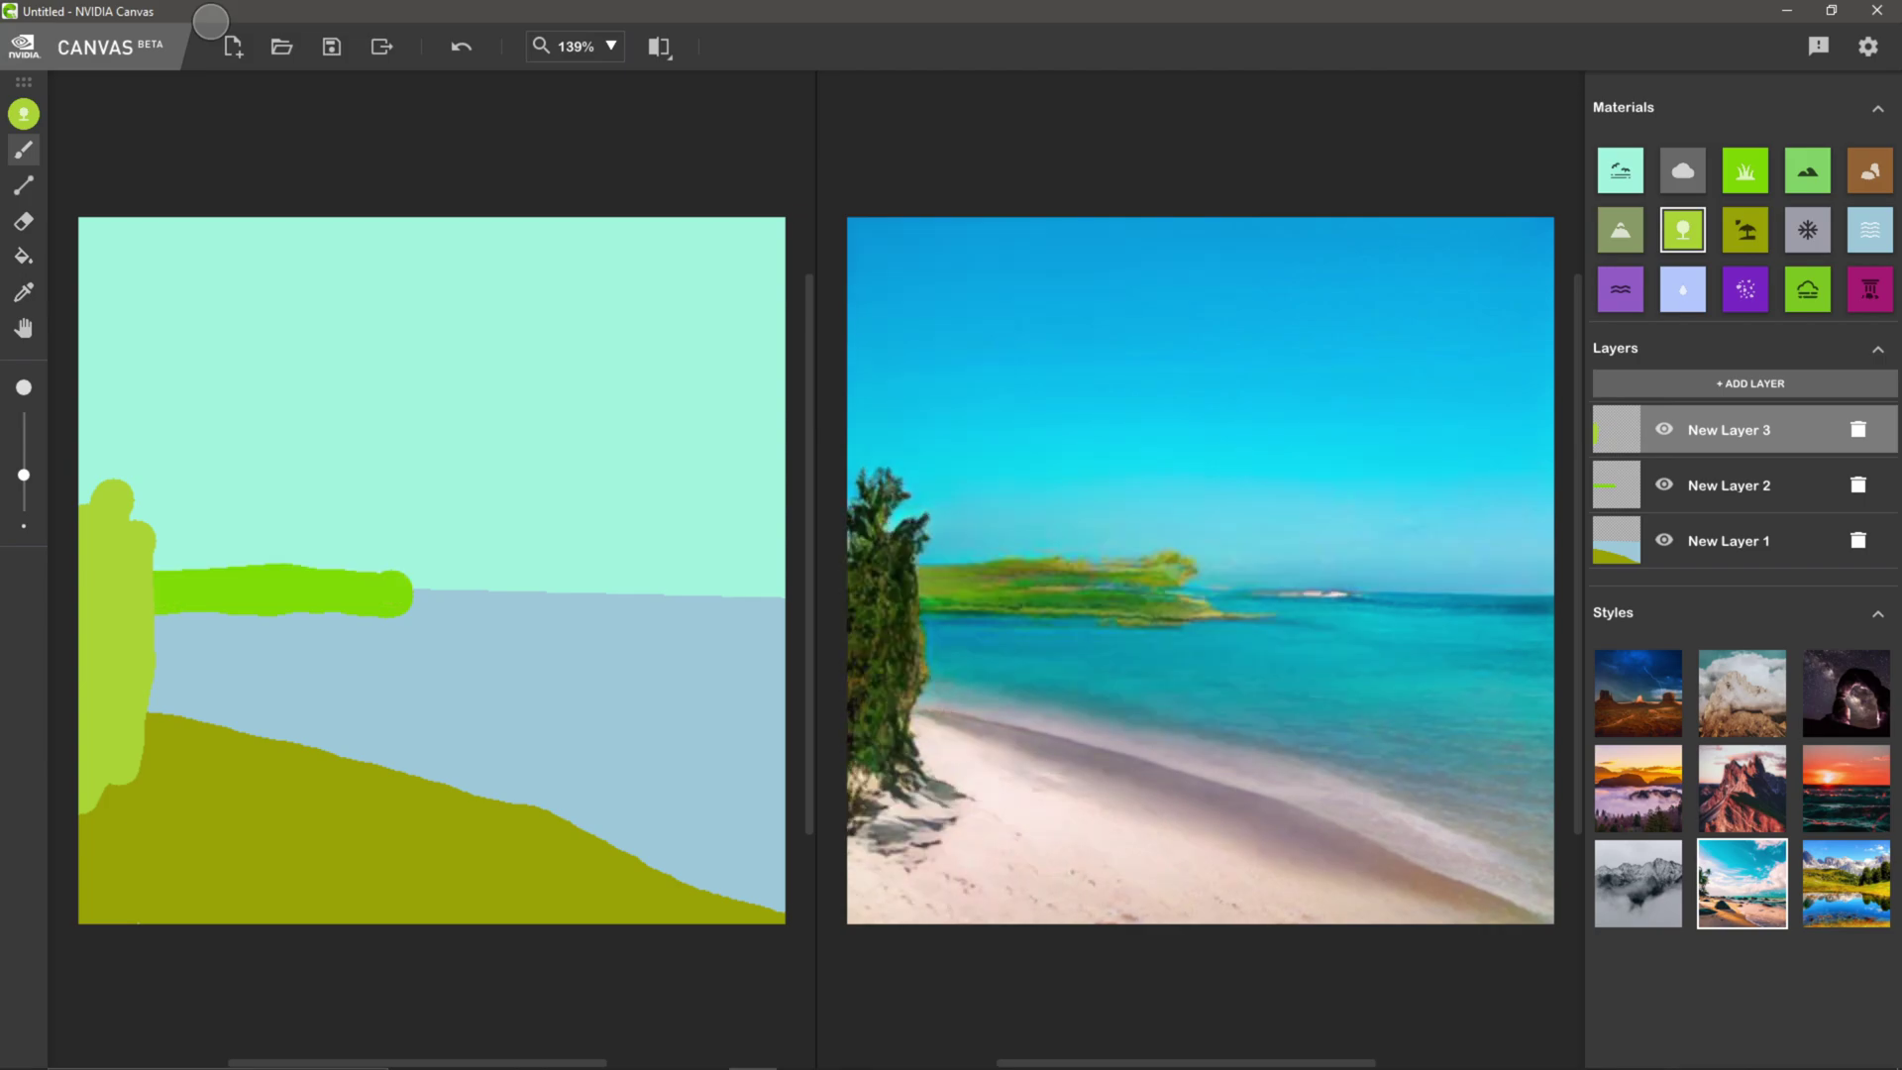
{"action": "left_click_drag", "start_coordinate": [367, 576], "coordinate": [160, 575]}
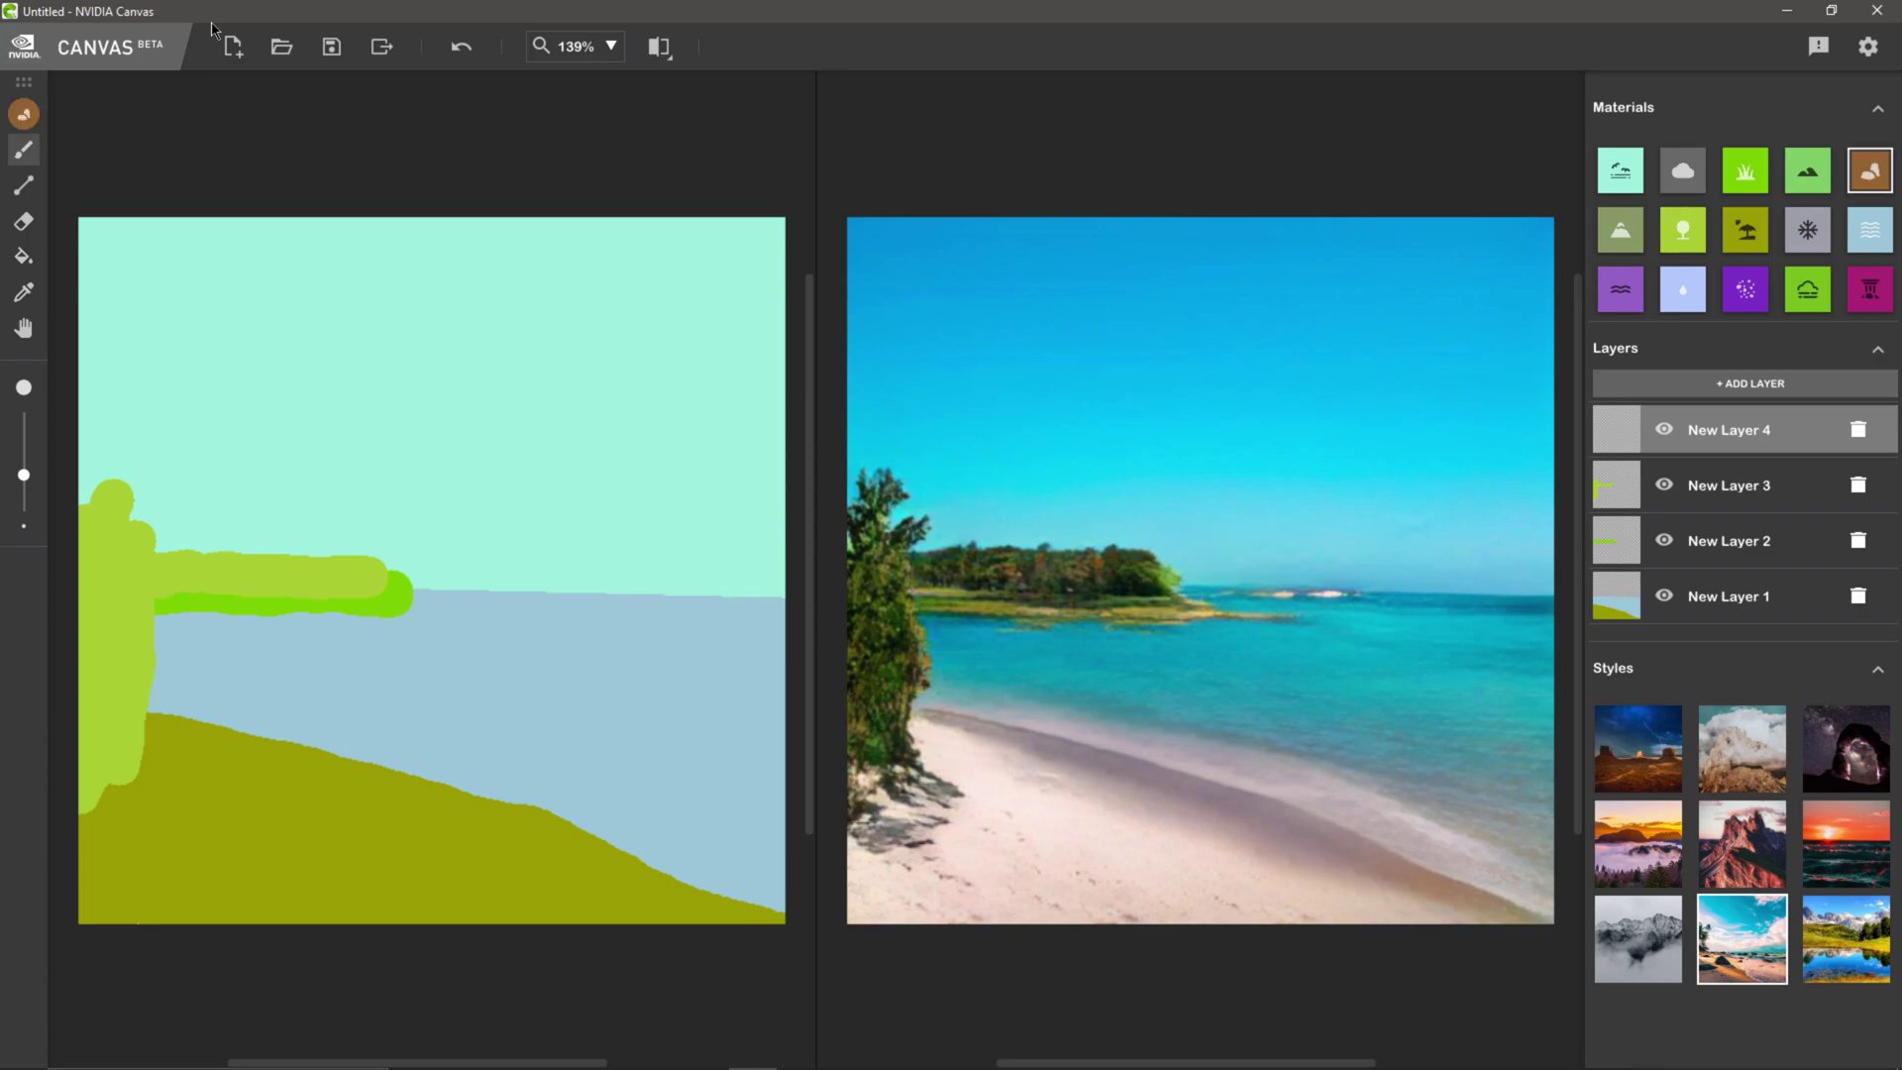
- On the fourth layer, paint a small and a large rock in the water, plus grass around the base of the left trees
{"action": "left_click", "coordinate": [479, 666]}
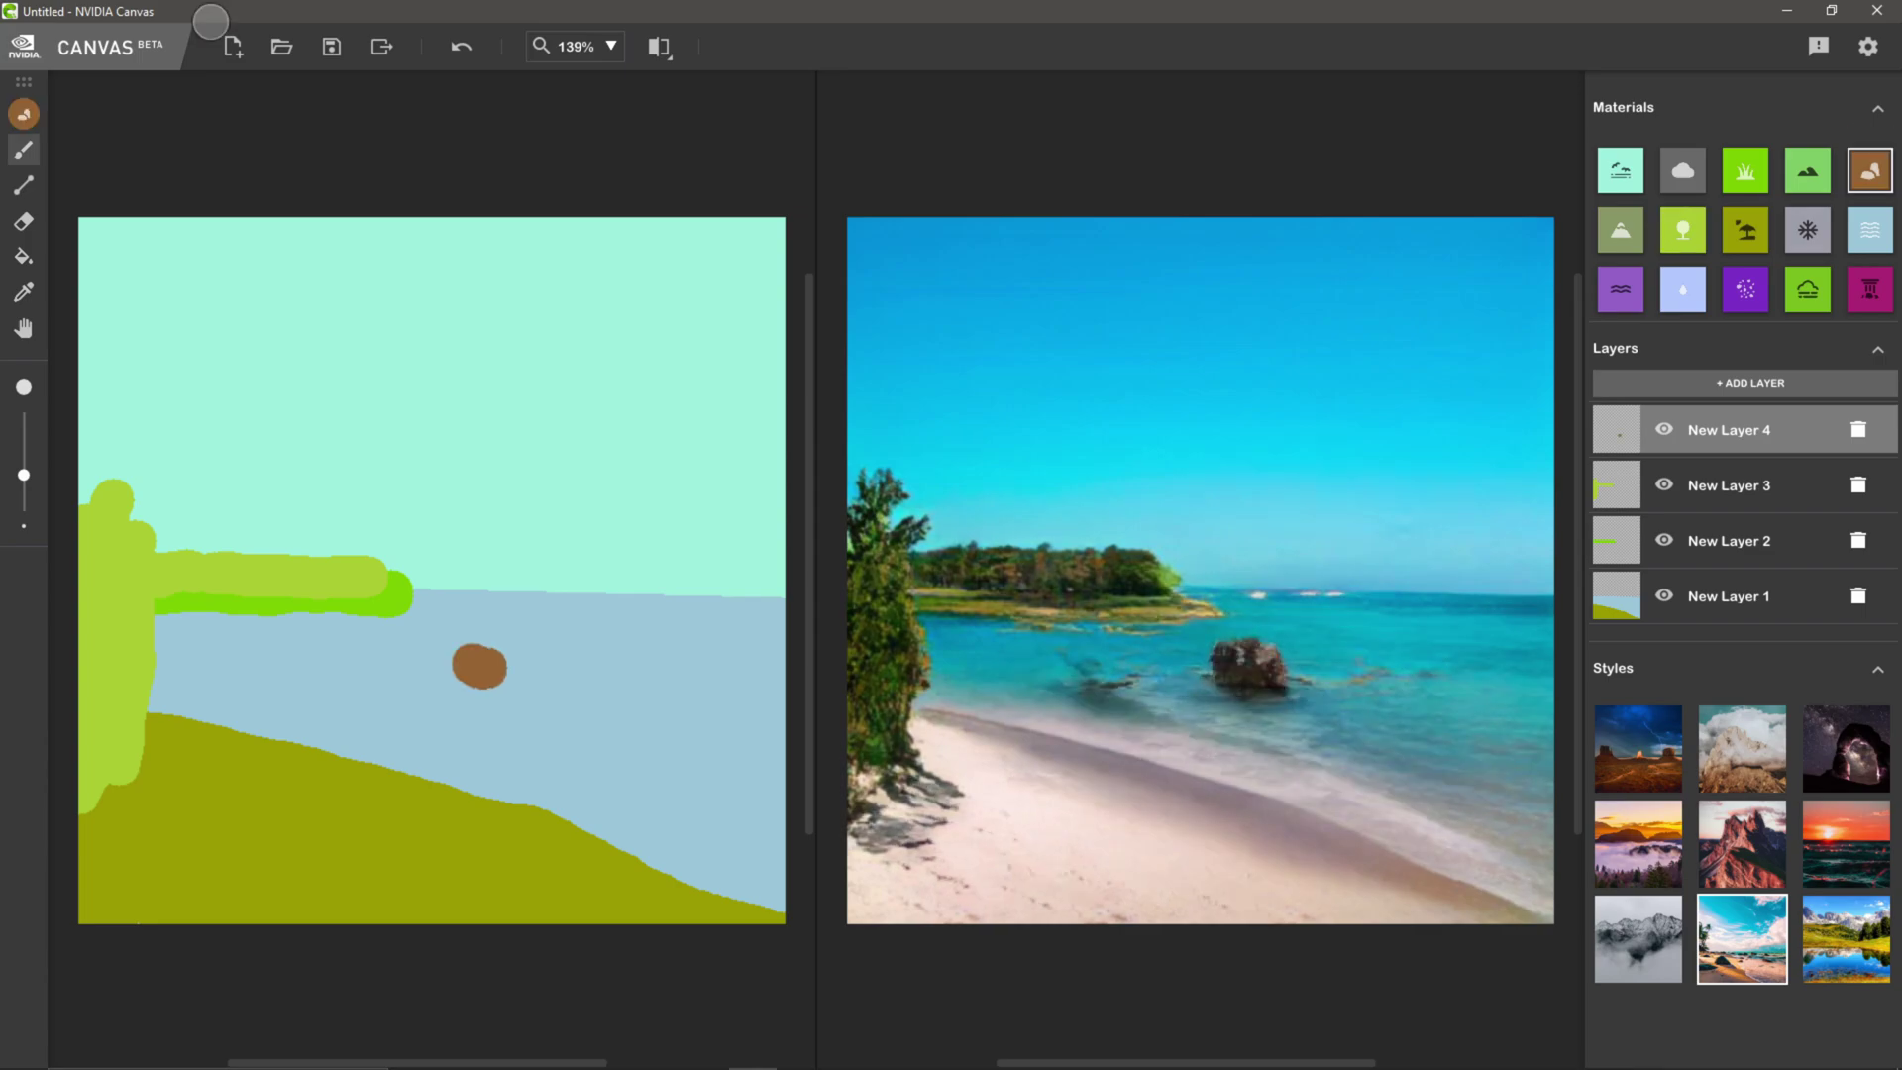
{"action": "mouse_move", "coordinate": [715, 738]}
{"action": "left_mouse_down"}
{"action": "mouse_move", "coordinate": [778, 792]}
{"action": "mouse_move", "coordinate": [773, 738]}
{"action": "mouse_move", "coordinate": [778, 822]}
{"action": "mouse_move", "coordinate": [753, 718]}
{"action": "mouse_move", "coordinate": [698, 699]}
{"action": "mouse_move", "coordinate": [777, 698]}
{"action": "mouse_move", "coordinate": [748, 686]}
{"action": "left_mouse_up"}
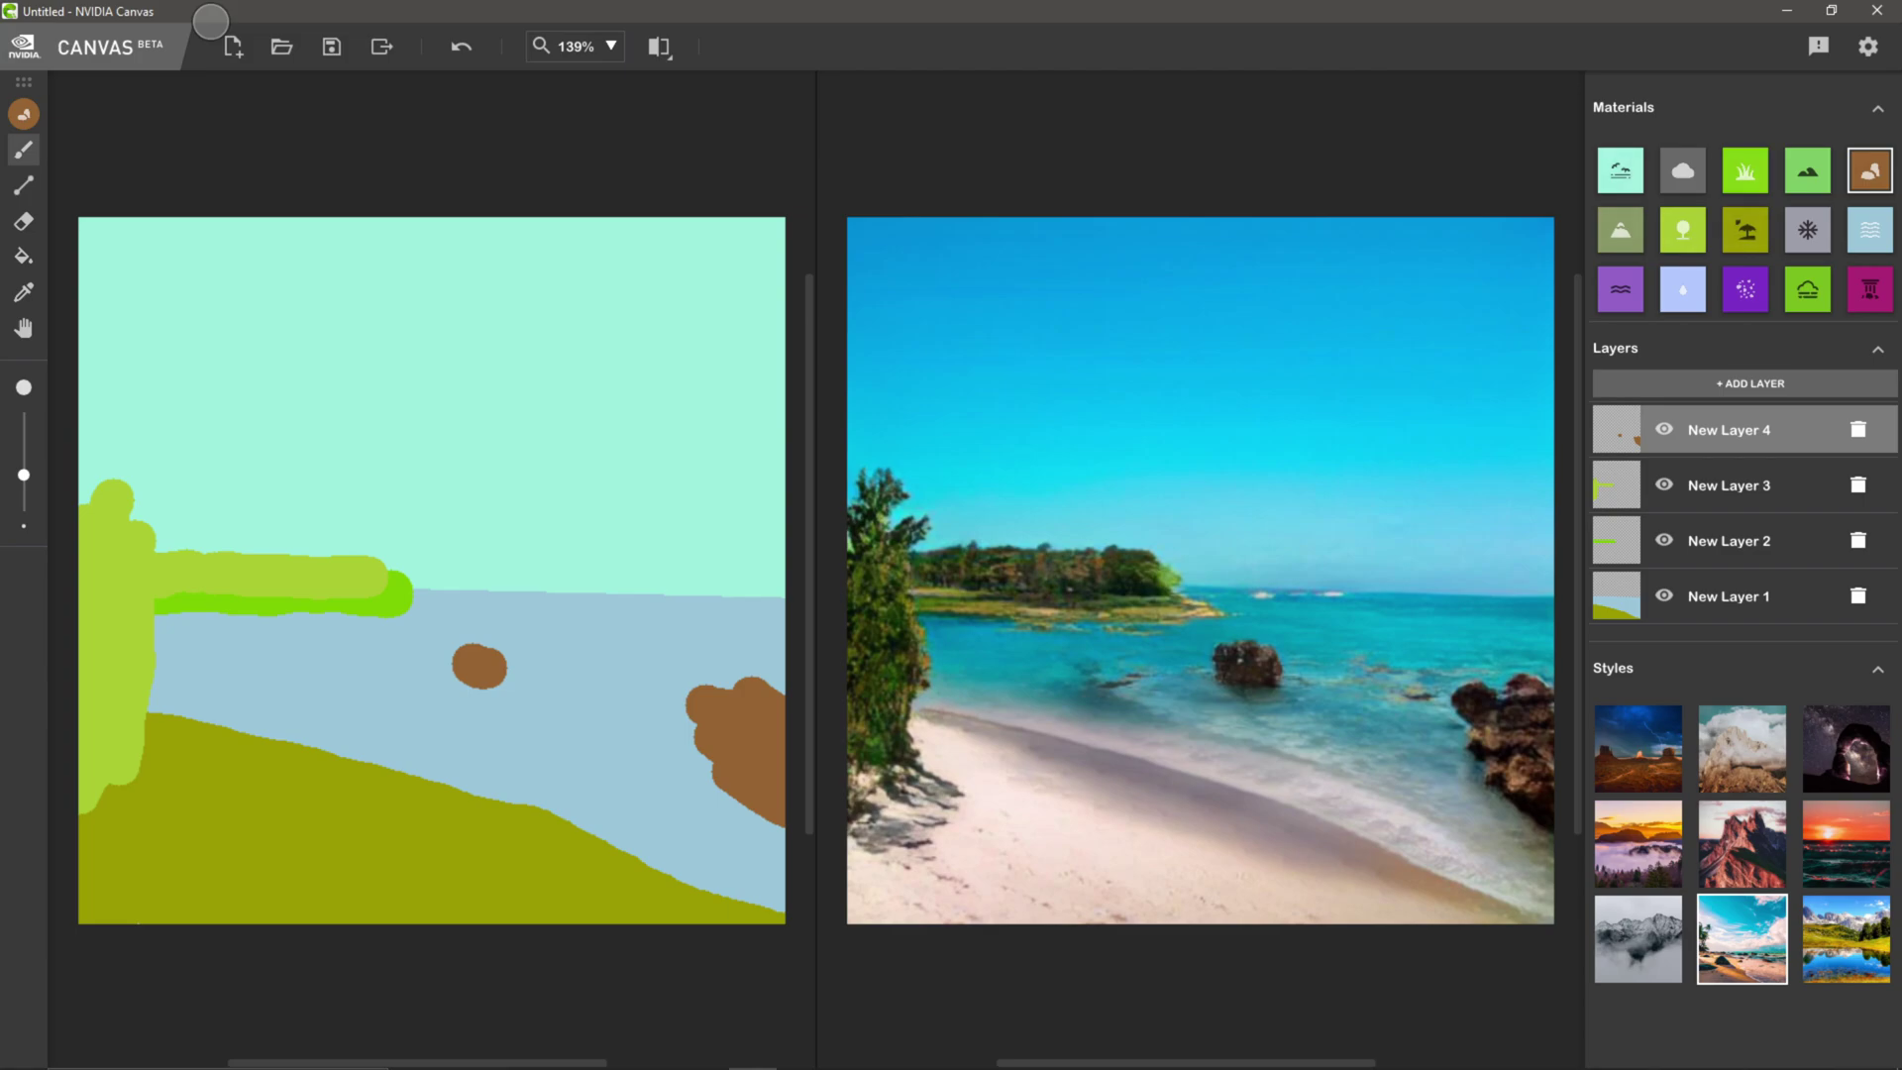
{"action": "left_click", "coordinate": [1744, 170]}
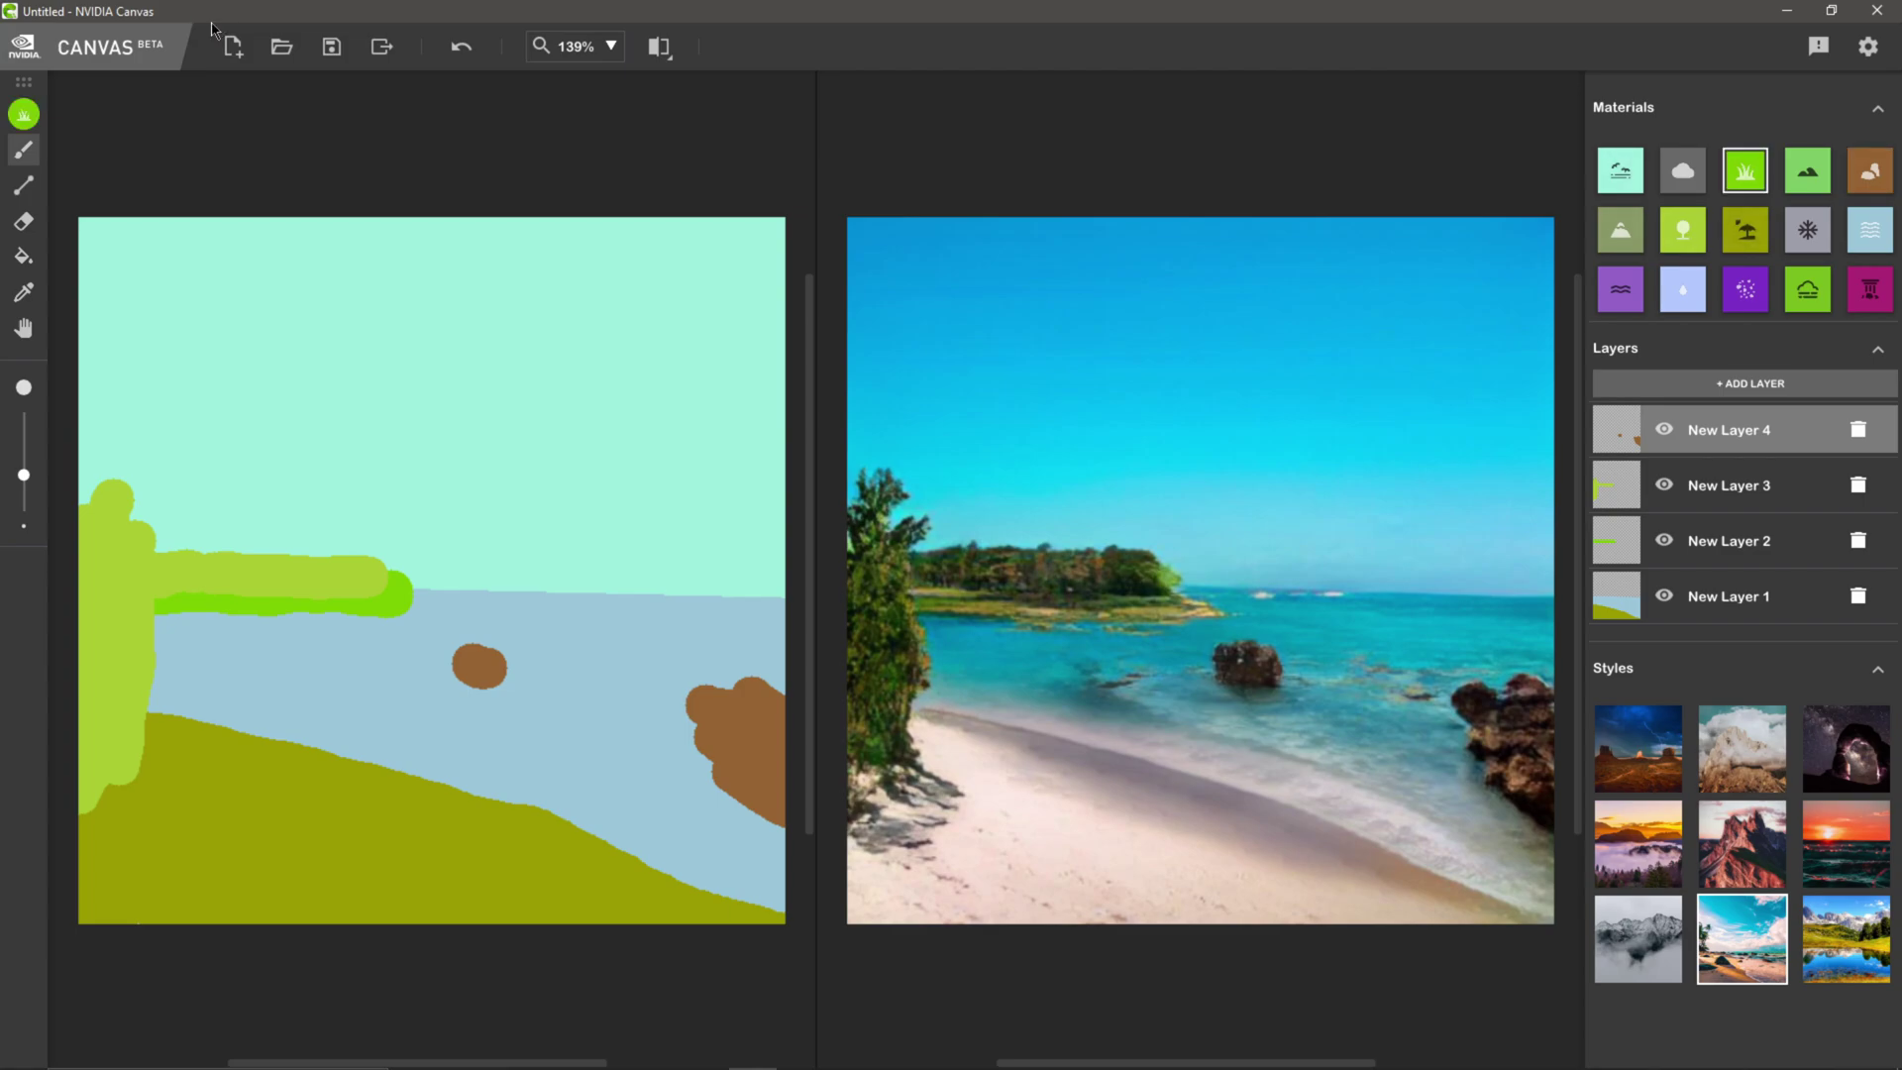
{"action": "mouse_move", "coordinate": [146, 706]}
{"action": "left_mouse_down"}
{"action": "mouse_move", "coordinate": [140, 780]}
{"action": "mouse_move", "coordinate": [87, 840]}
{"action": "left_mouse_up"}
{"action": "left_click_drag", "start_coordinate": [149, 738], "coordinate": [176, 716]}
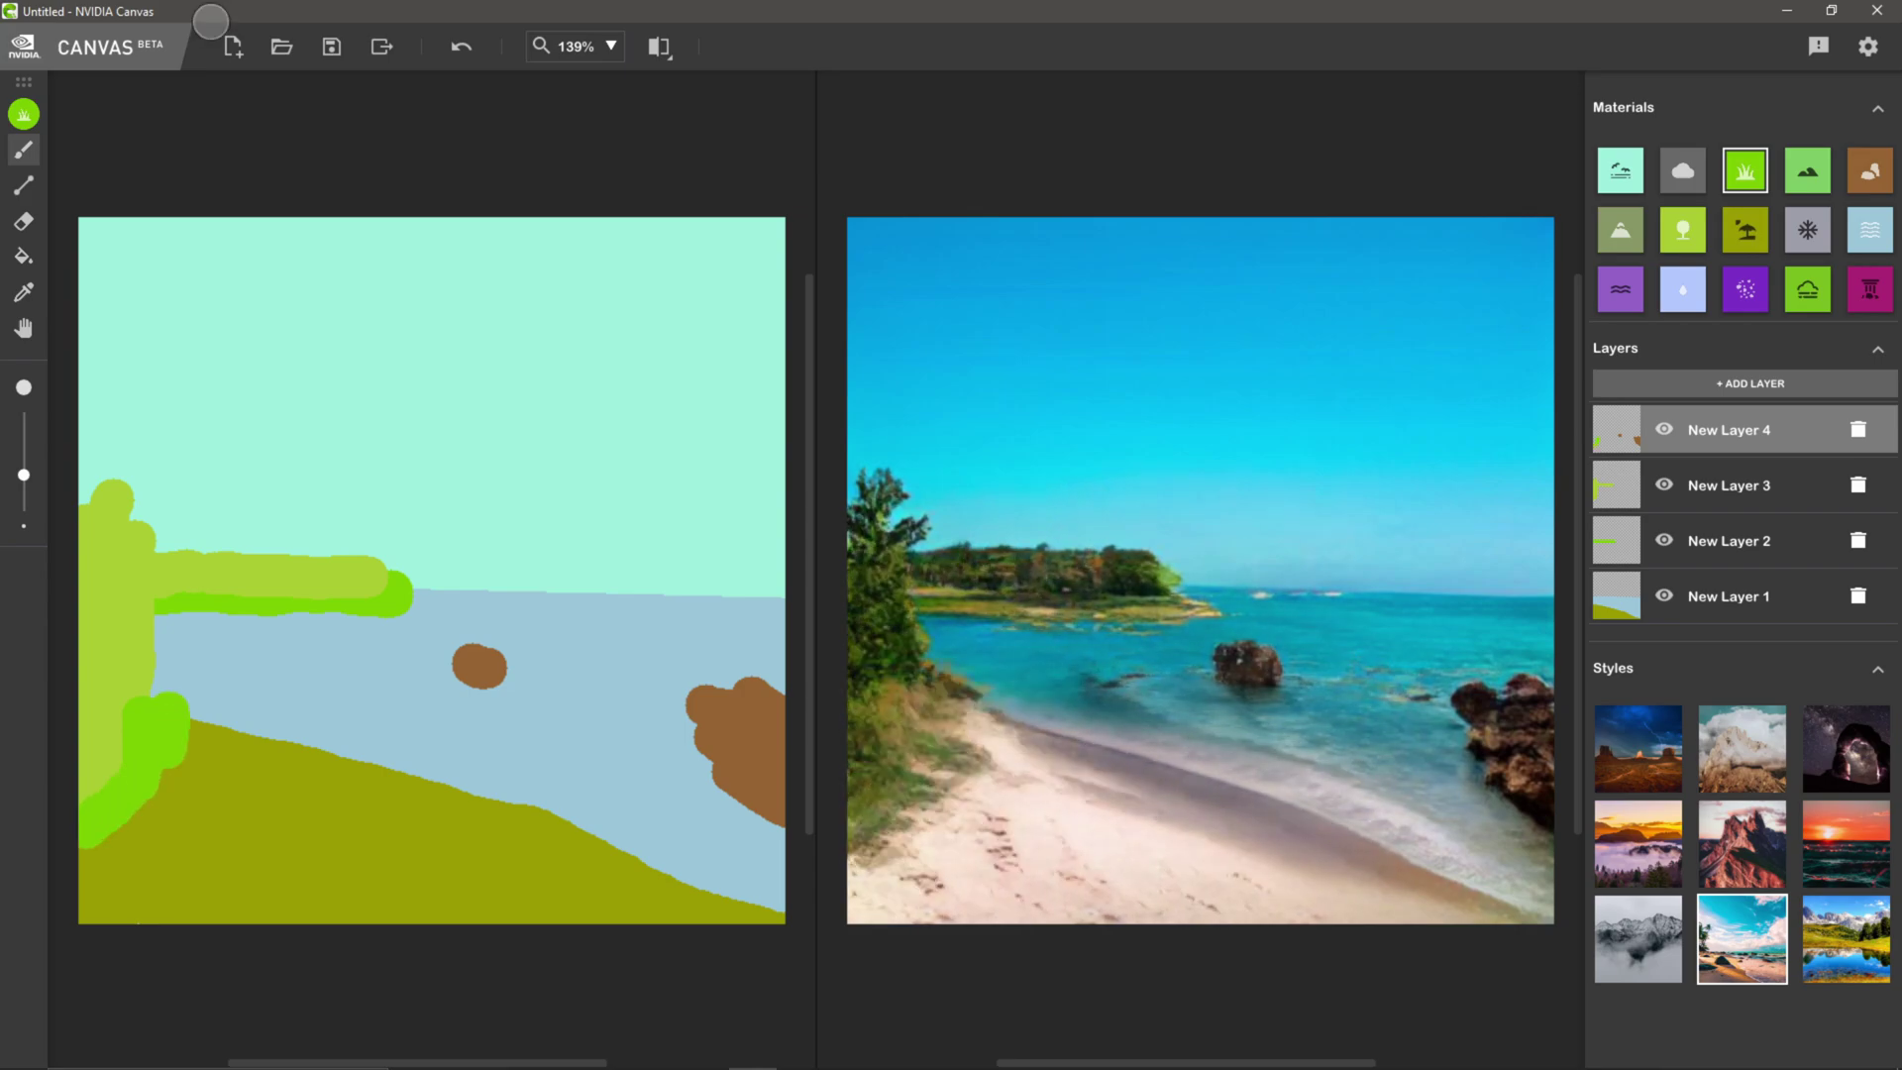
{"action": "left_click_drag", "start_coordinate": [248, 590], "coordinate": [141, 594]}
{"action": "key", "text": "ctrl+z"}
{"action": "key", "text": "ctrl+z"}
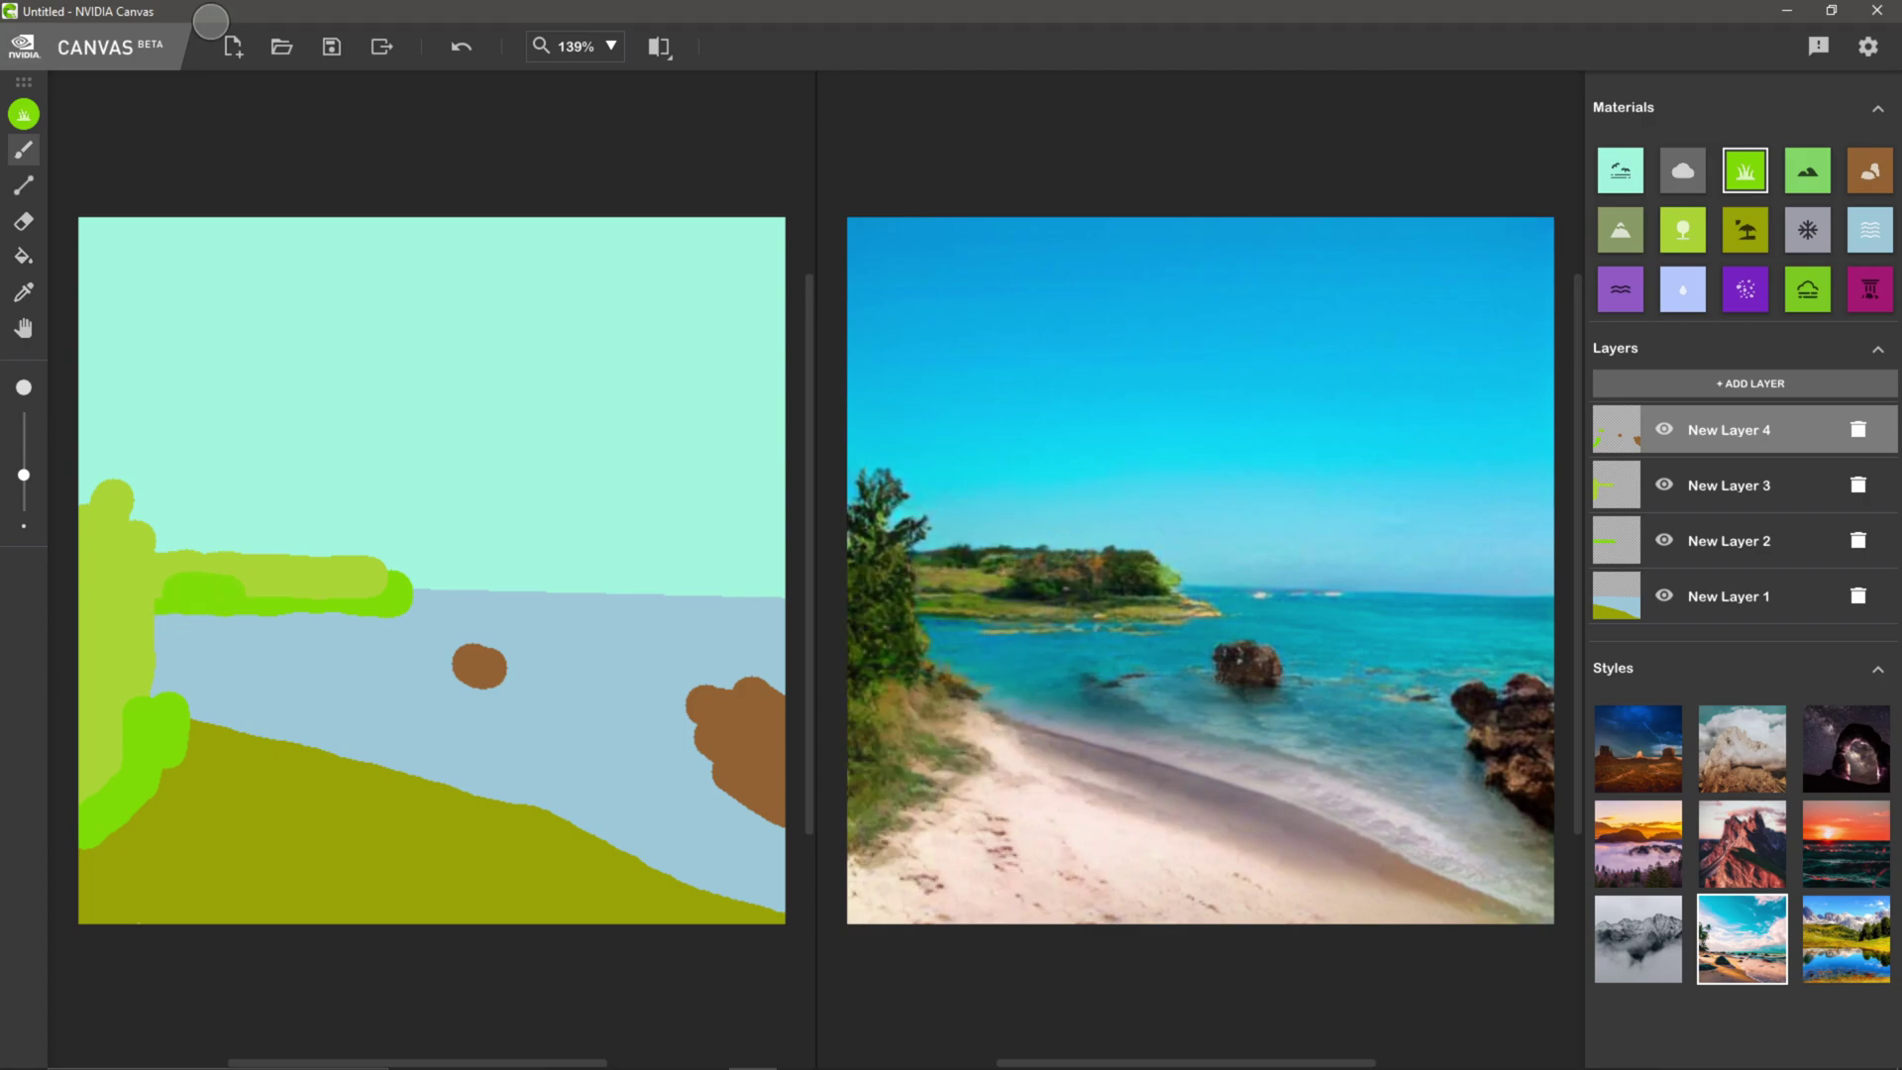
{"action": "key", "text": "ctrl+y"}
{"action": "key", "text": "ctrl+y"}
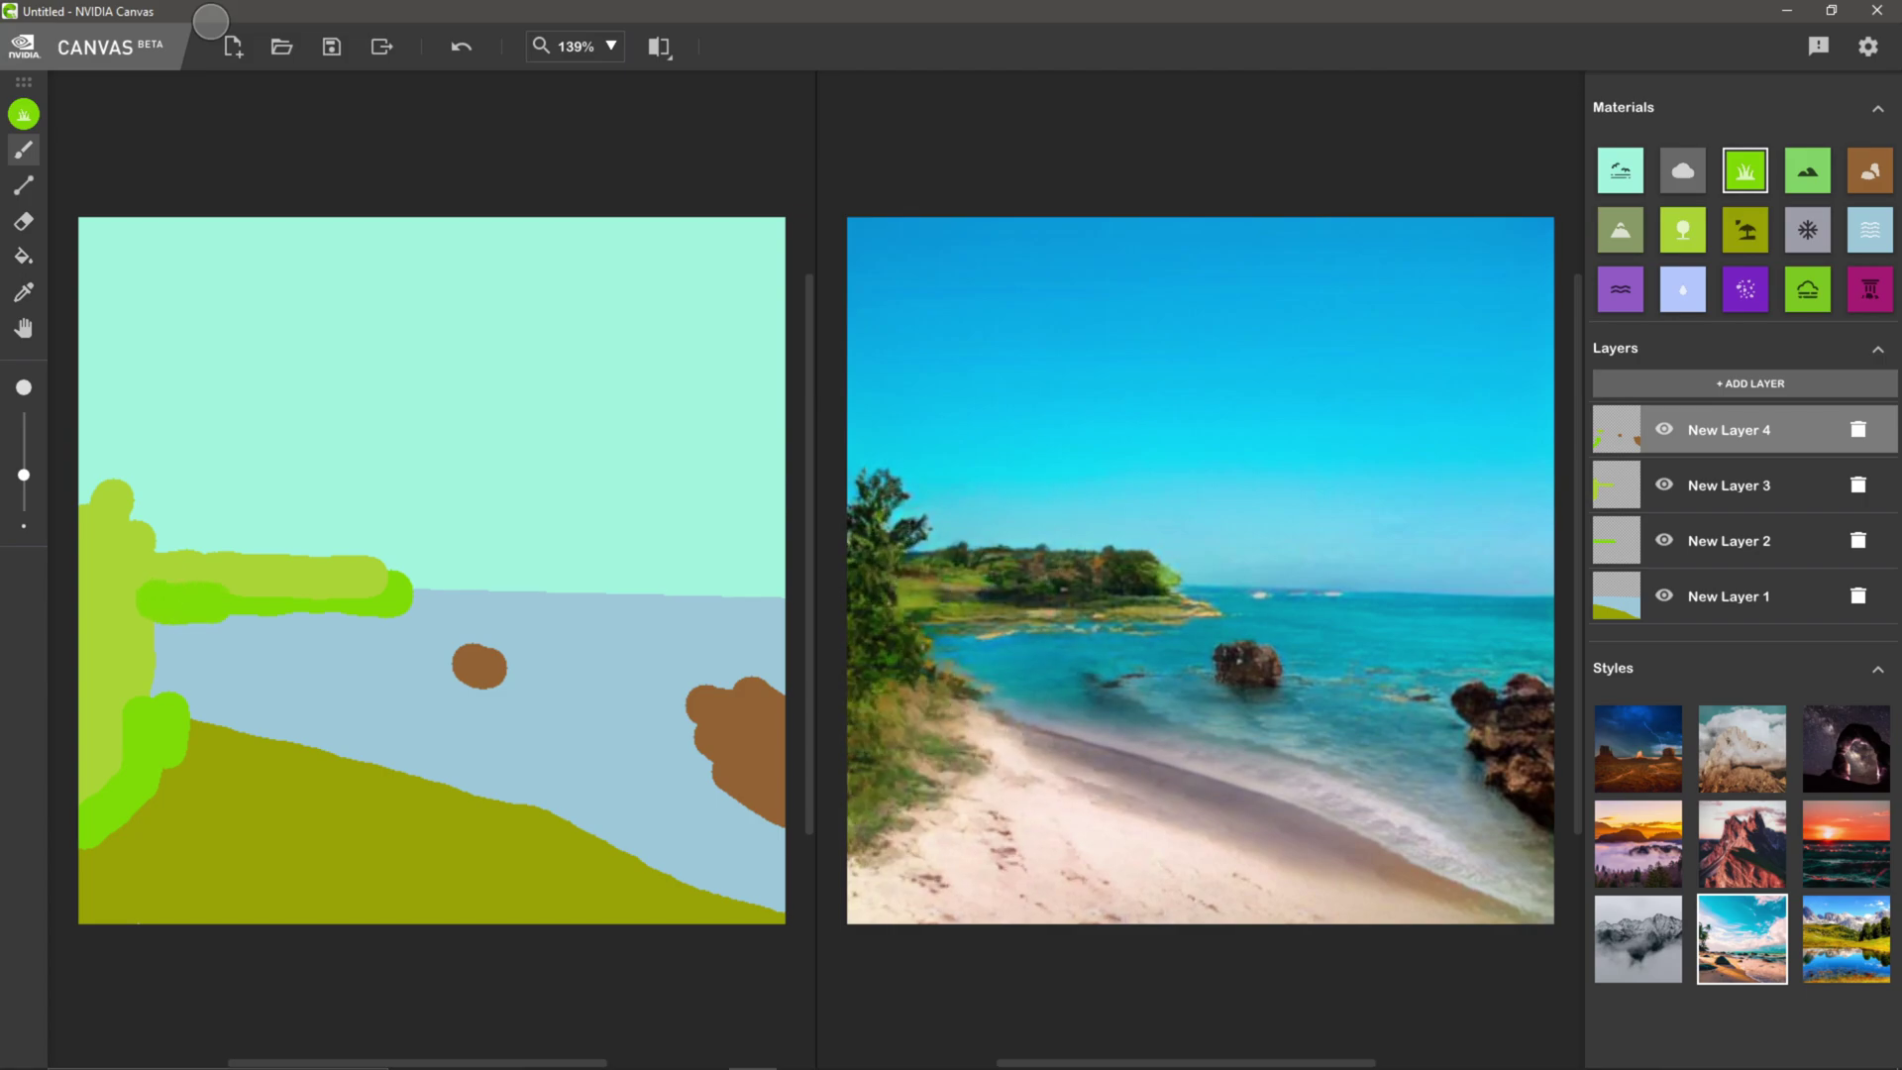
{"action": "key", "text": "ctrl+z"}
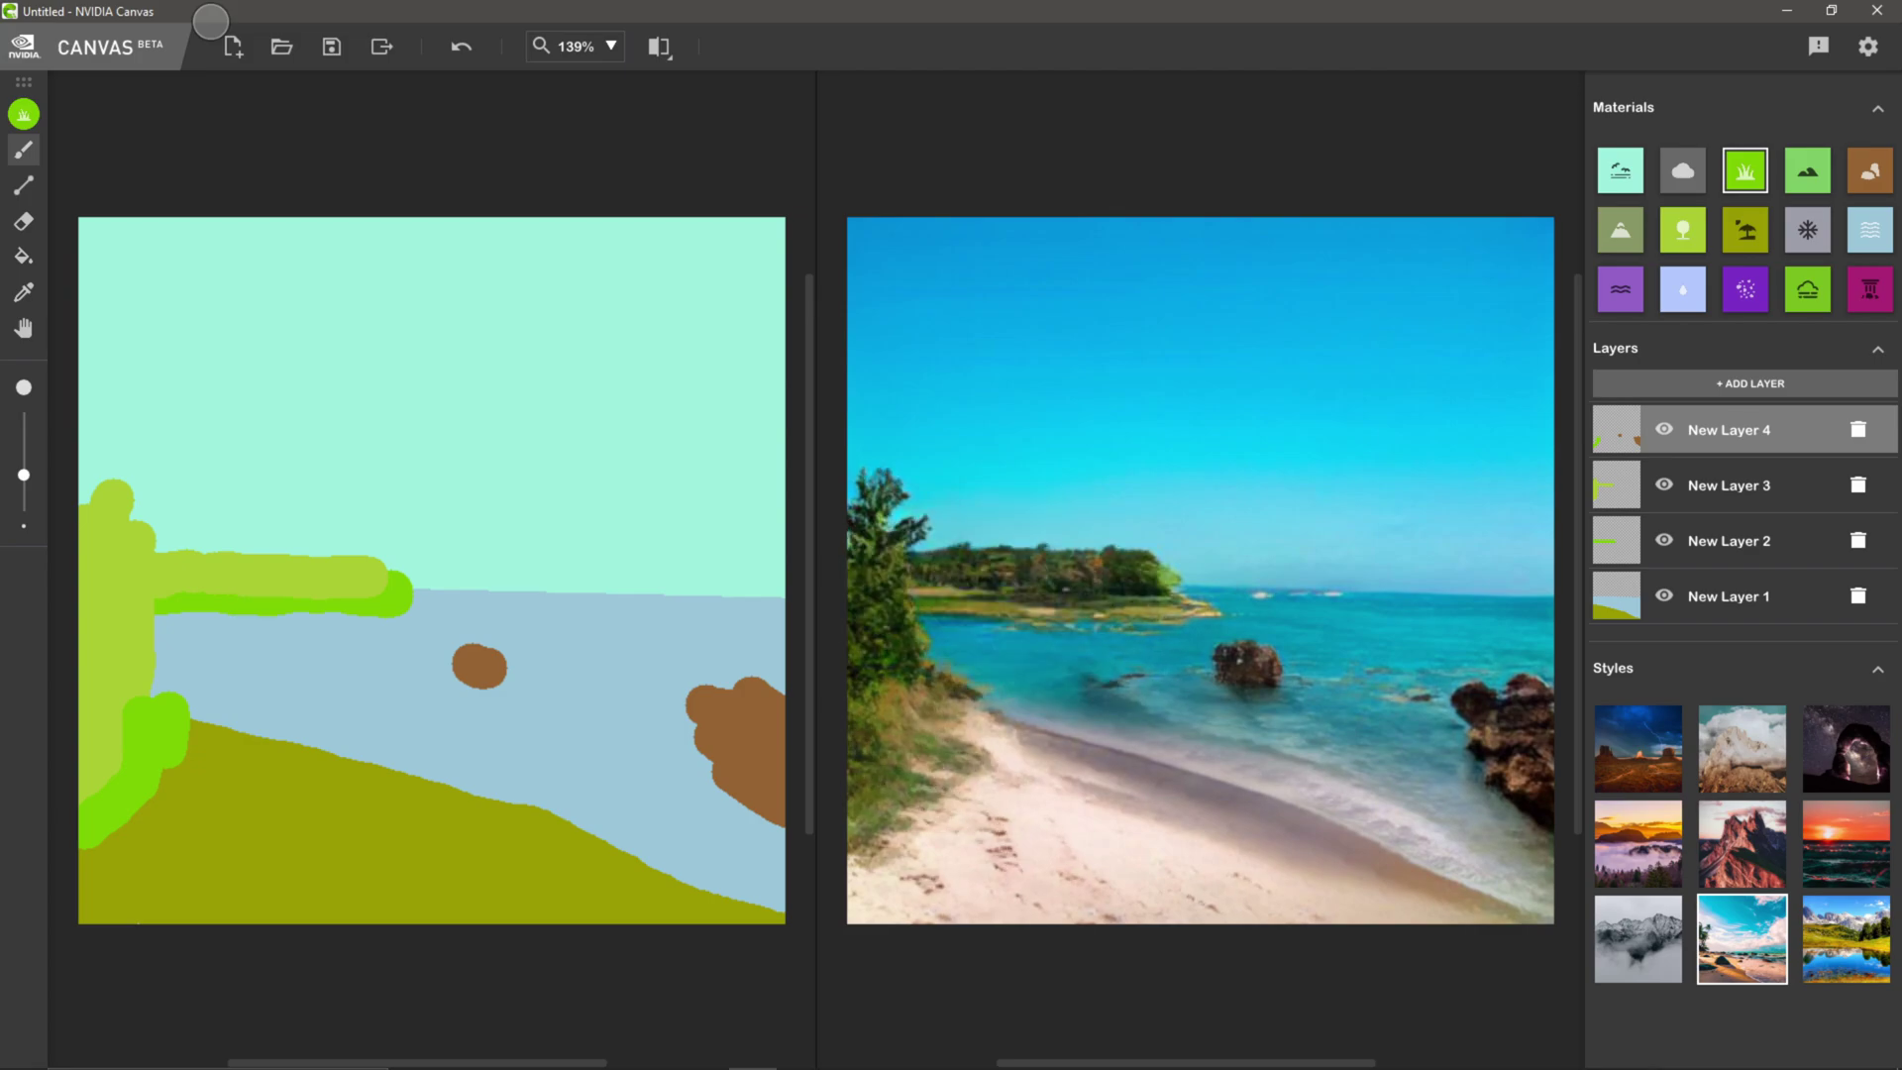
- Paint a grass patch on the lower edge of the horizon strip and extend the grass down the beach's left edge
{"action": "key", "text": "ctrl+y"}
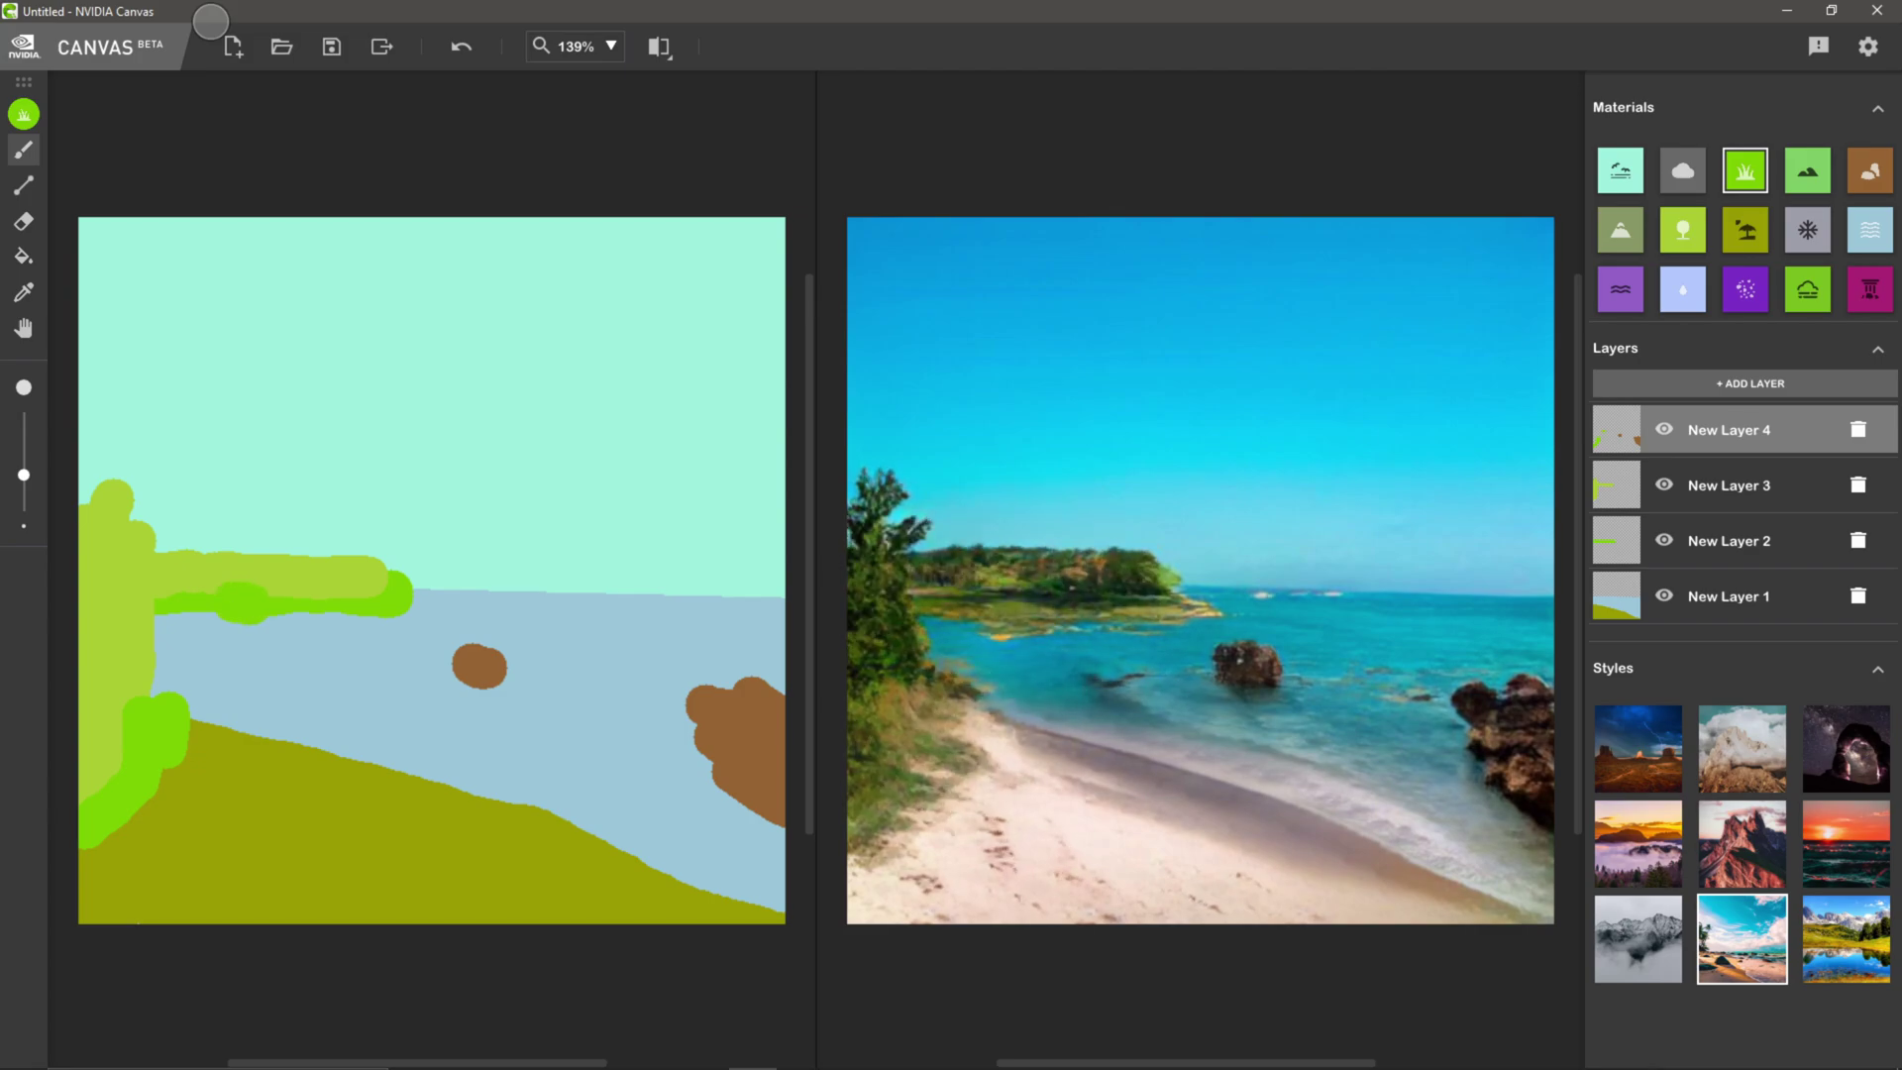
{"action": "key", "text": "ctrl+y"}
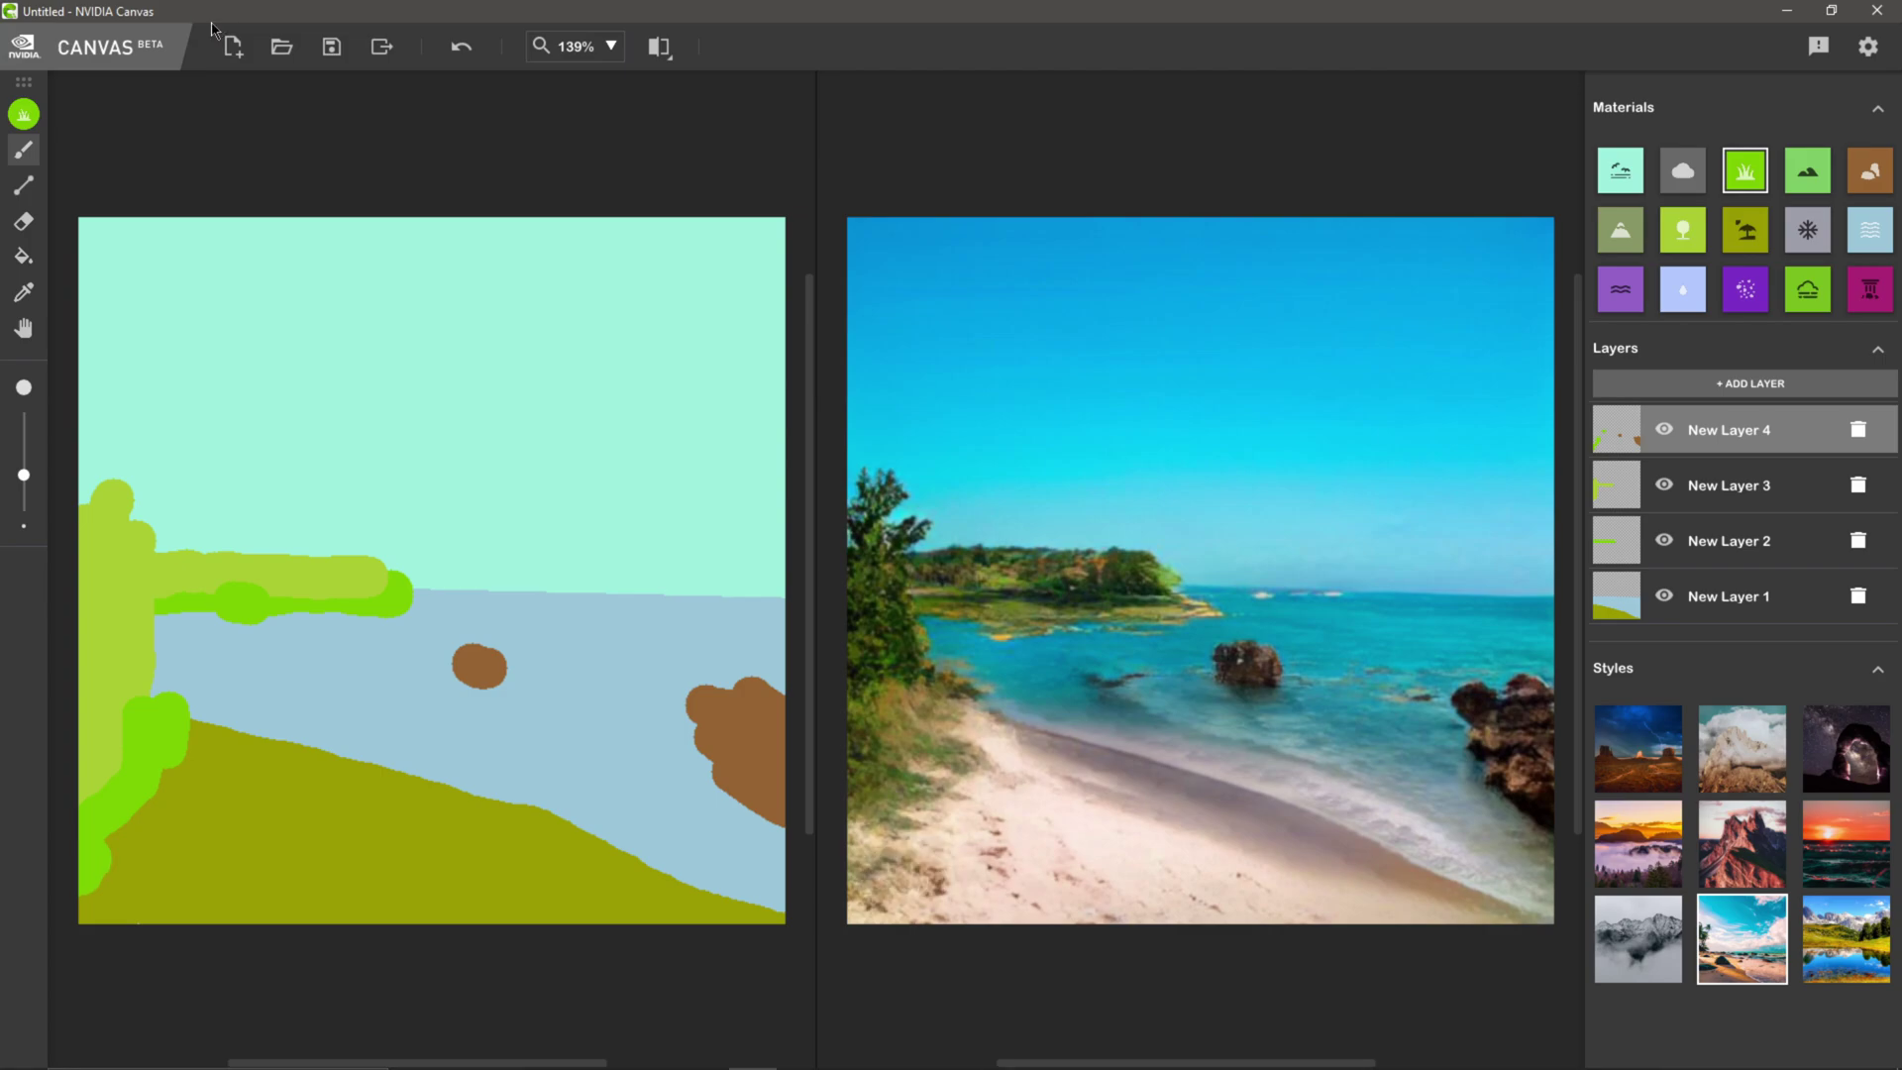
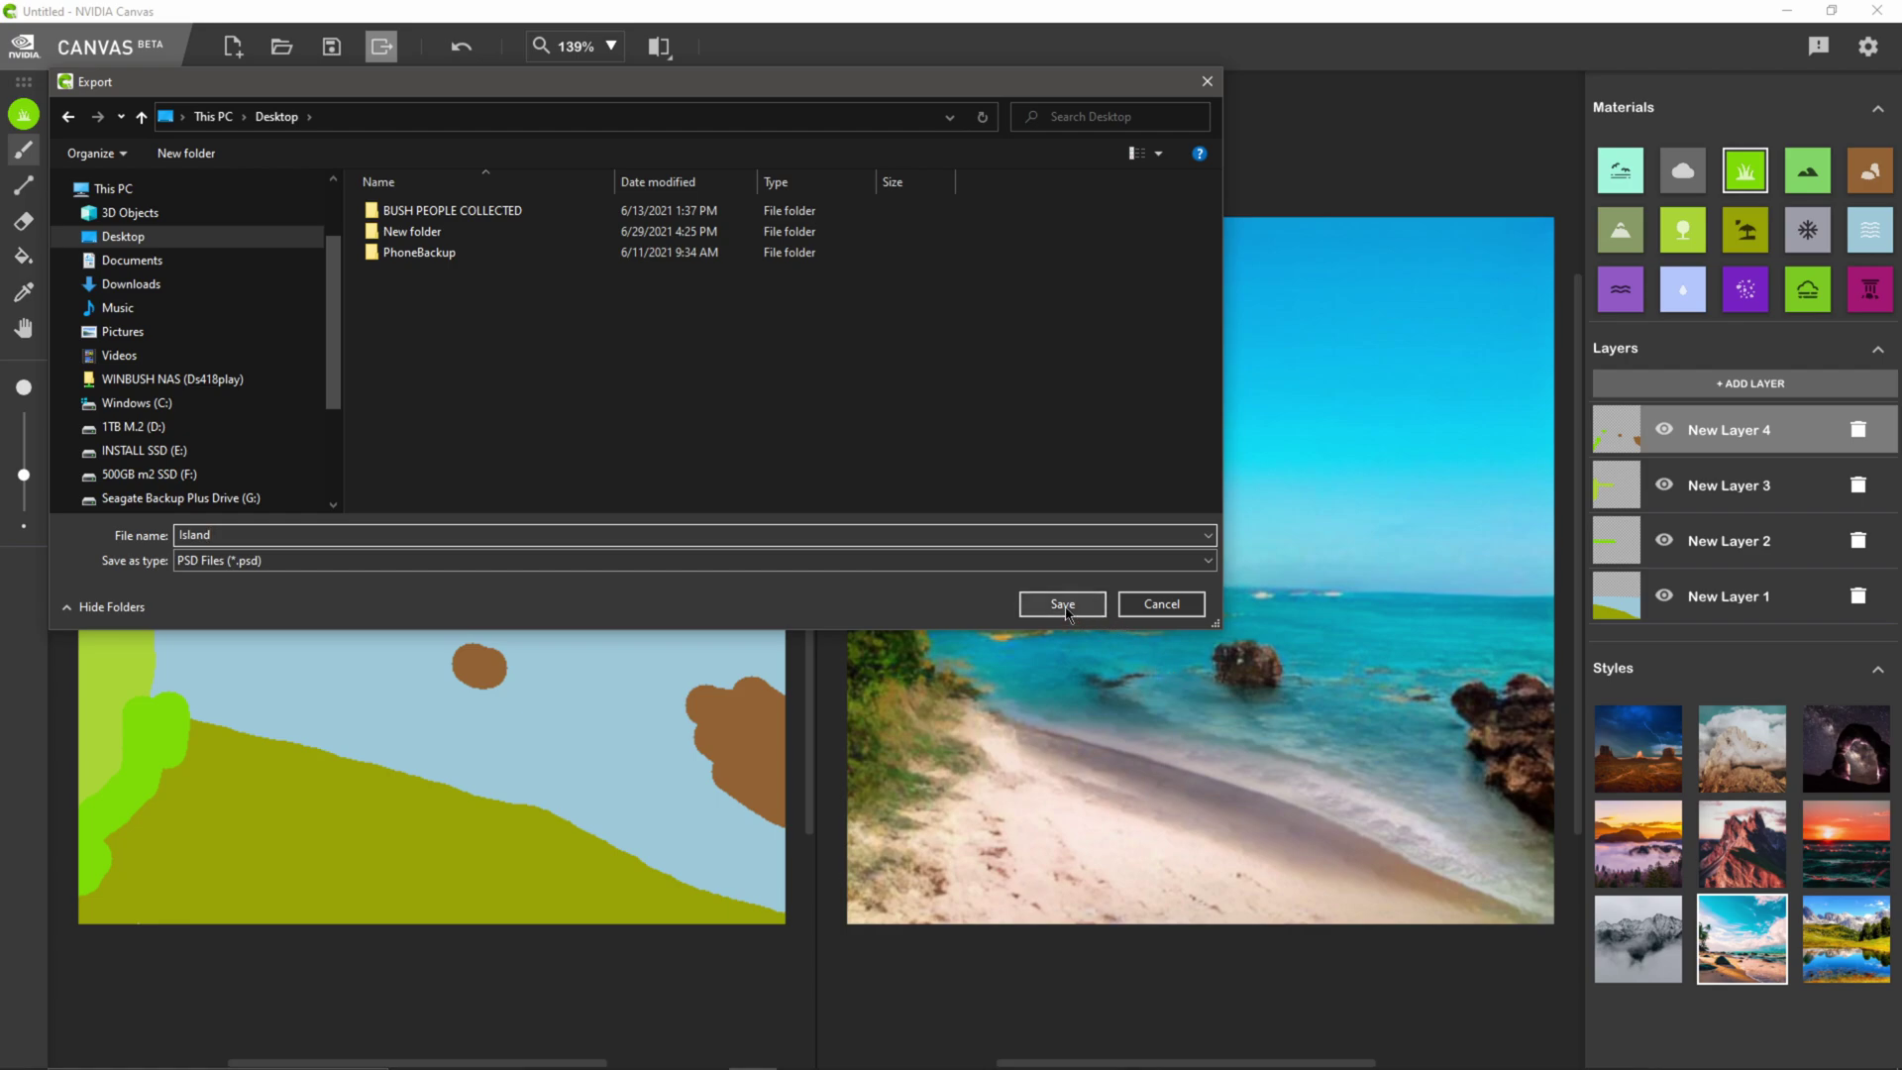
- Export the landscape to the Desktop as a PSD file named Island
{"action": "left_click", "coordinate": [1067, 606]}
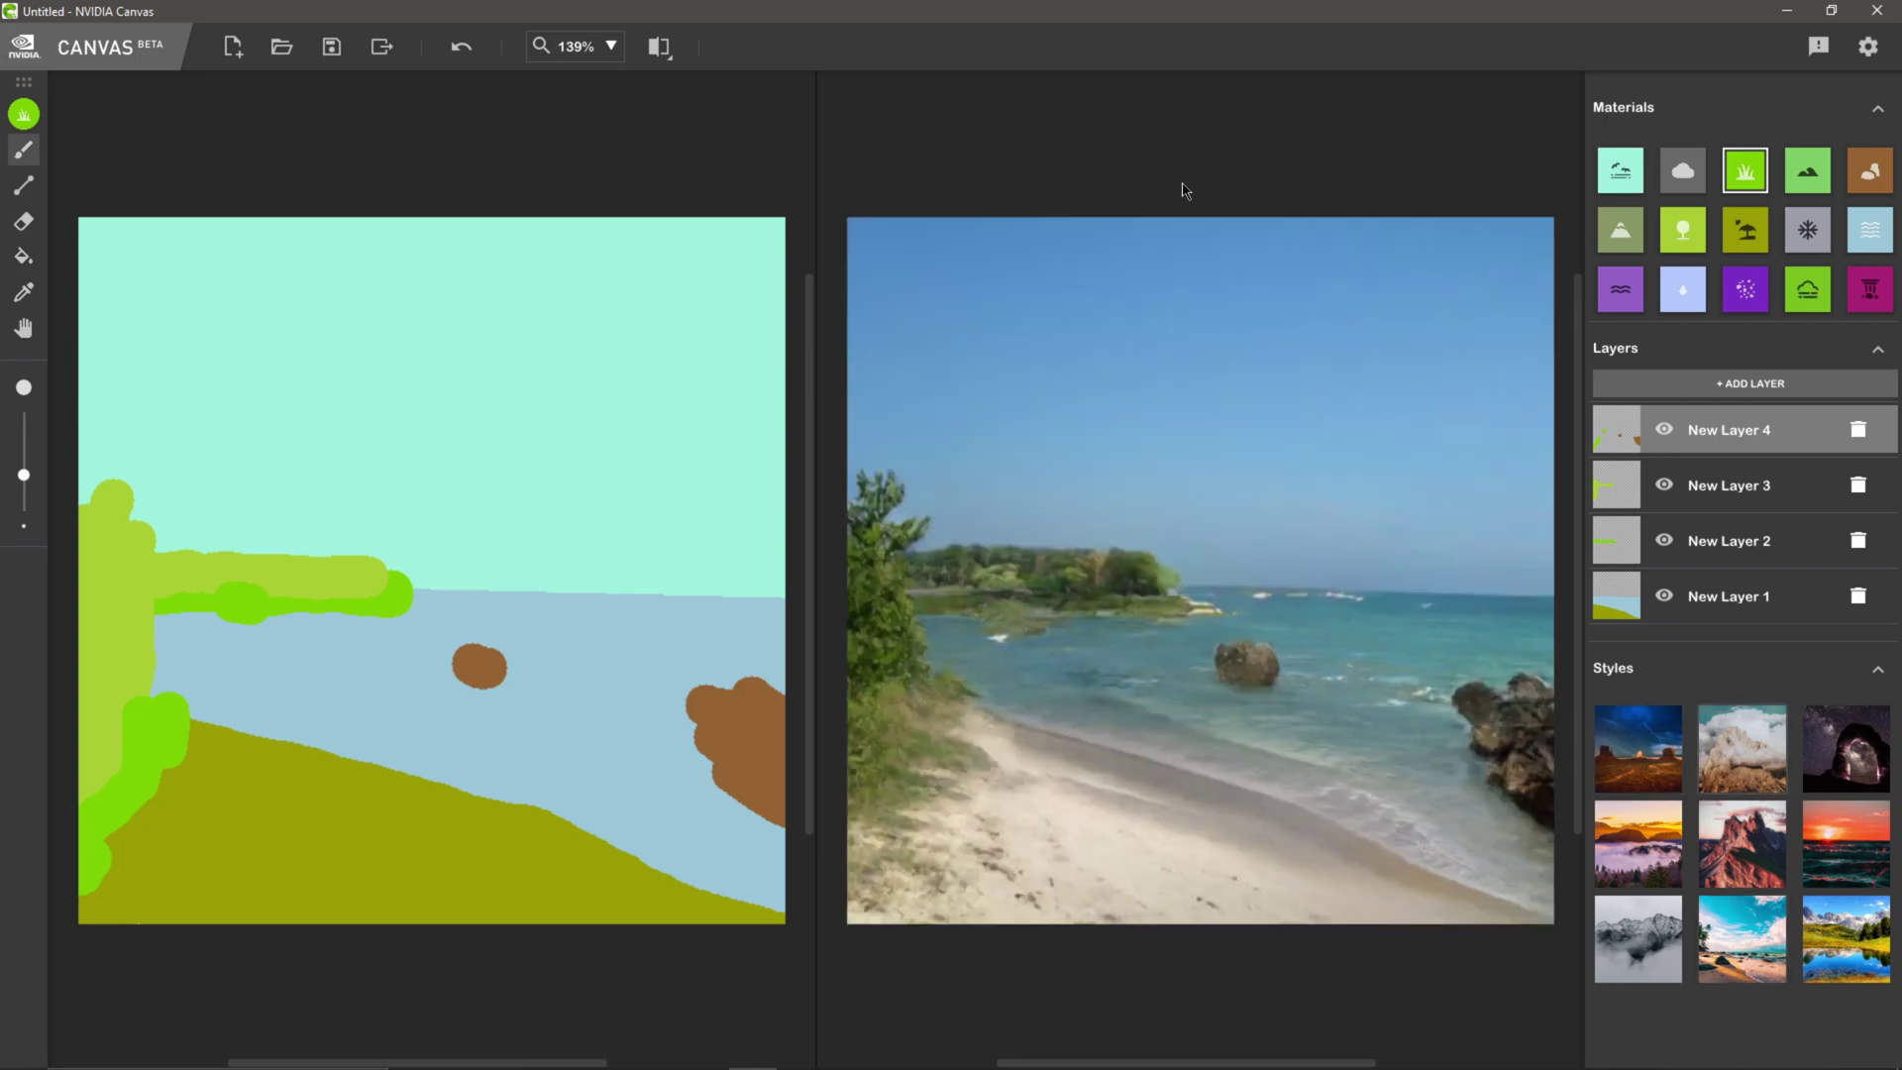
- Preview the landscape in successive styles, including the night-sky arch, the sunset over clouds, the red mountain and the alpine lake
{"action": "key", "text": "Right"}
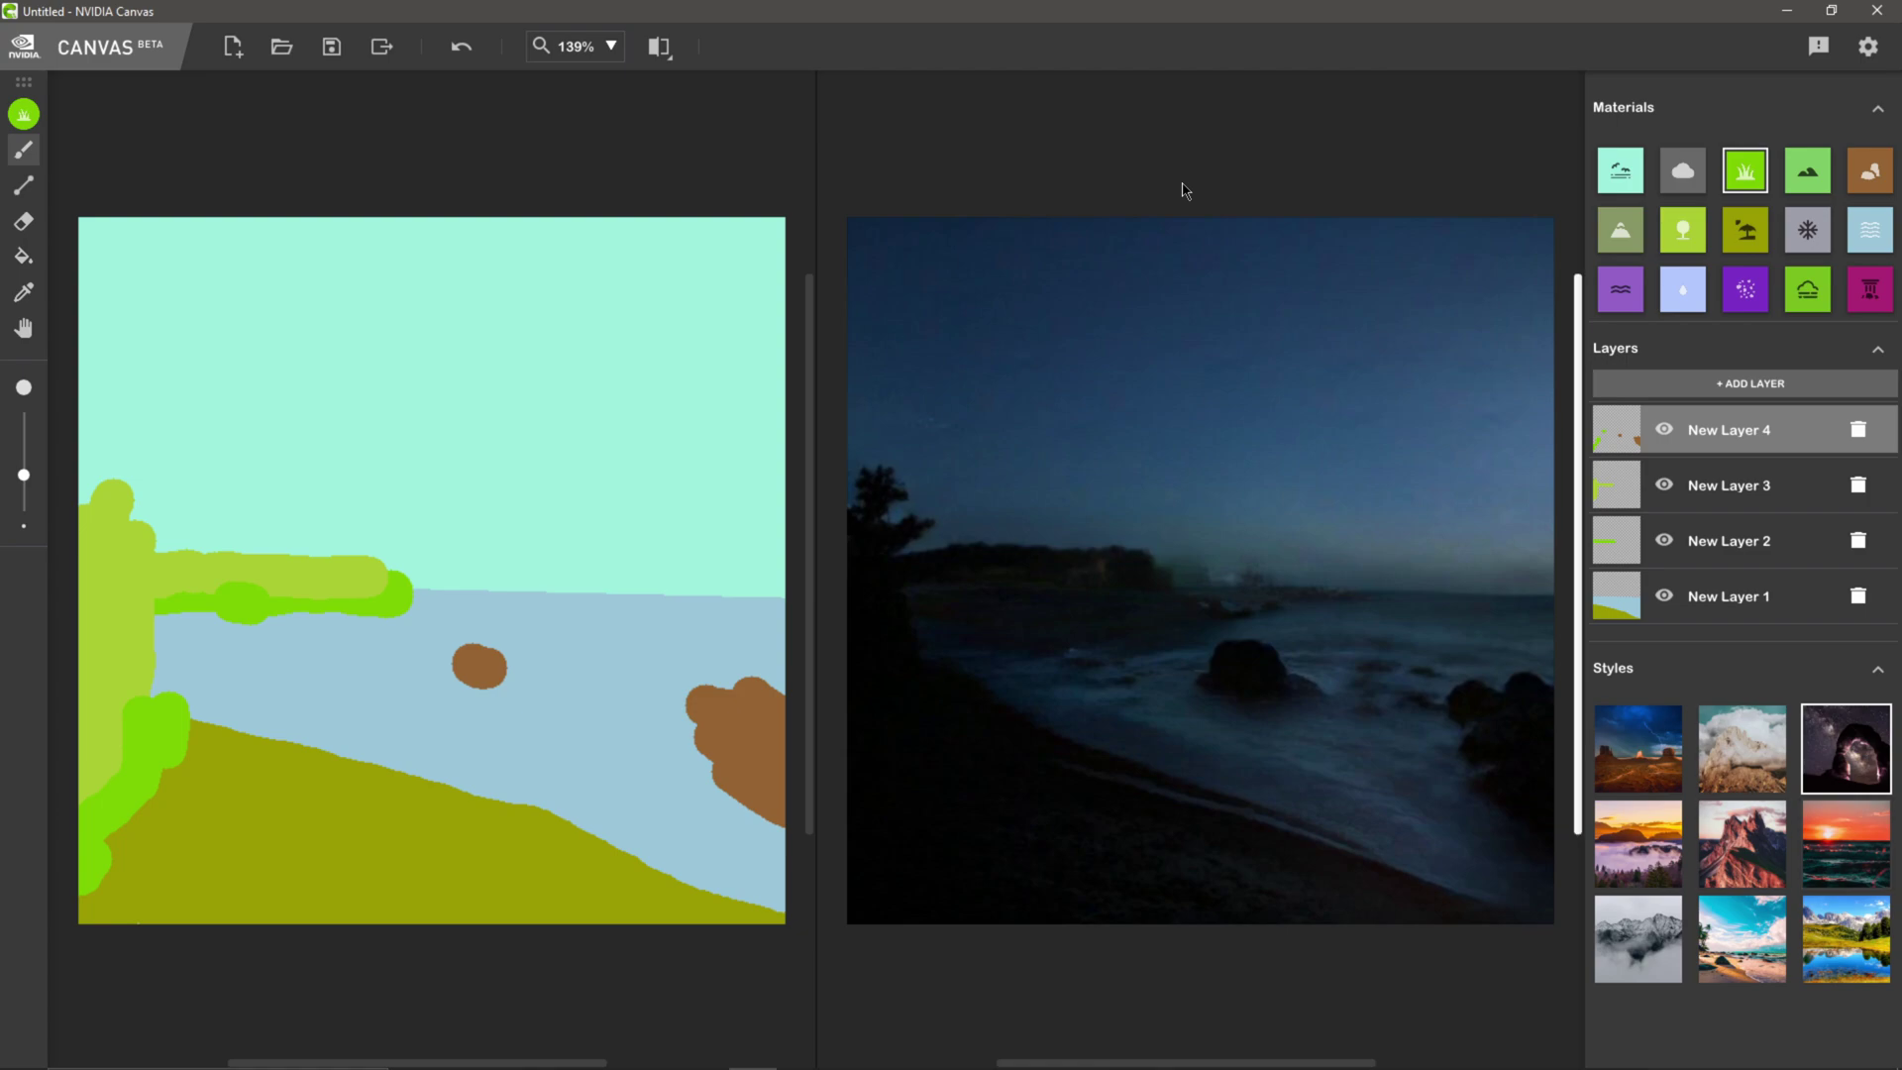
{"action": "key", "text": "Right"}
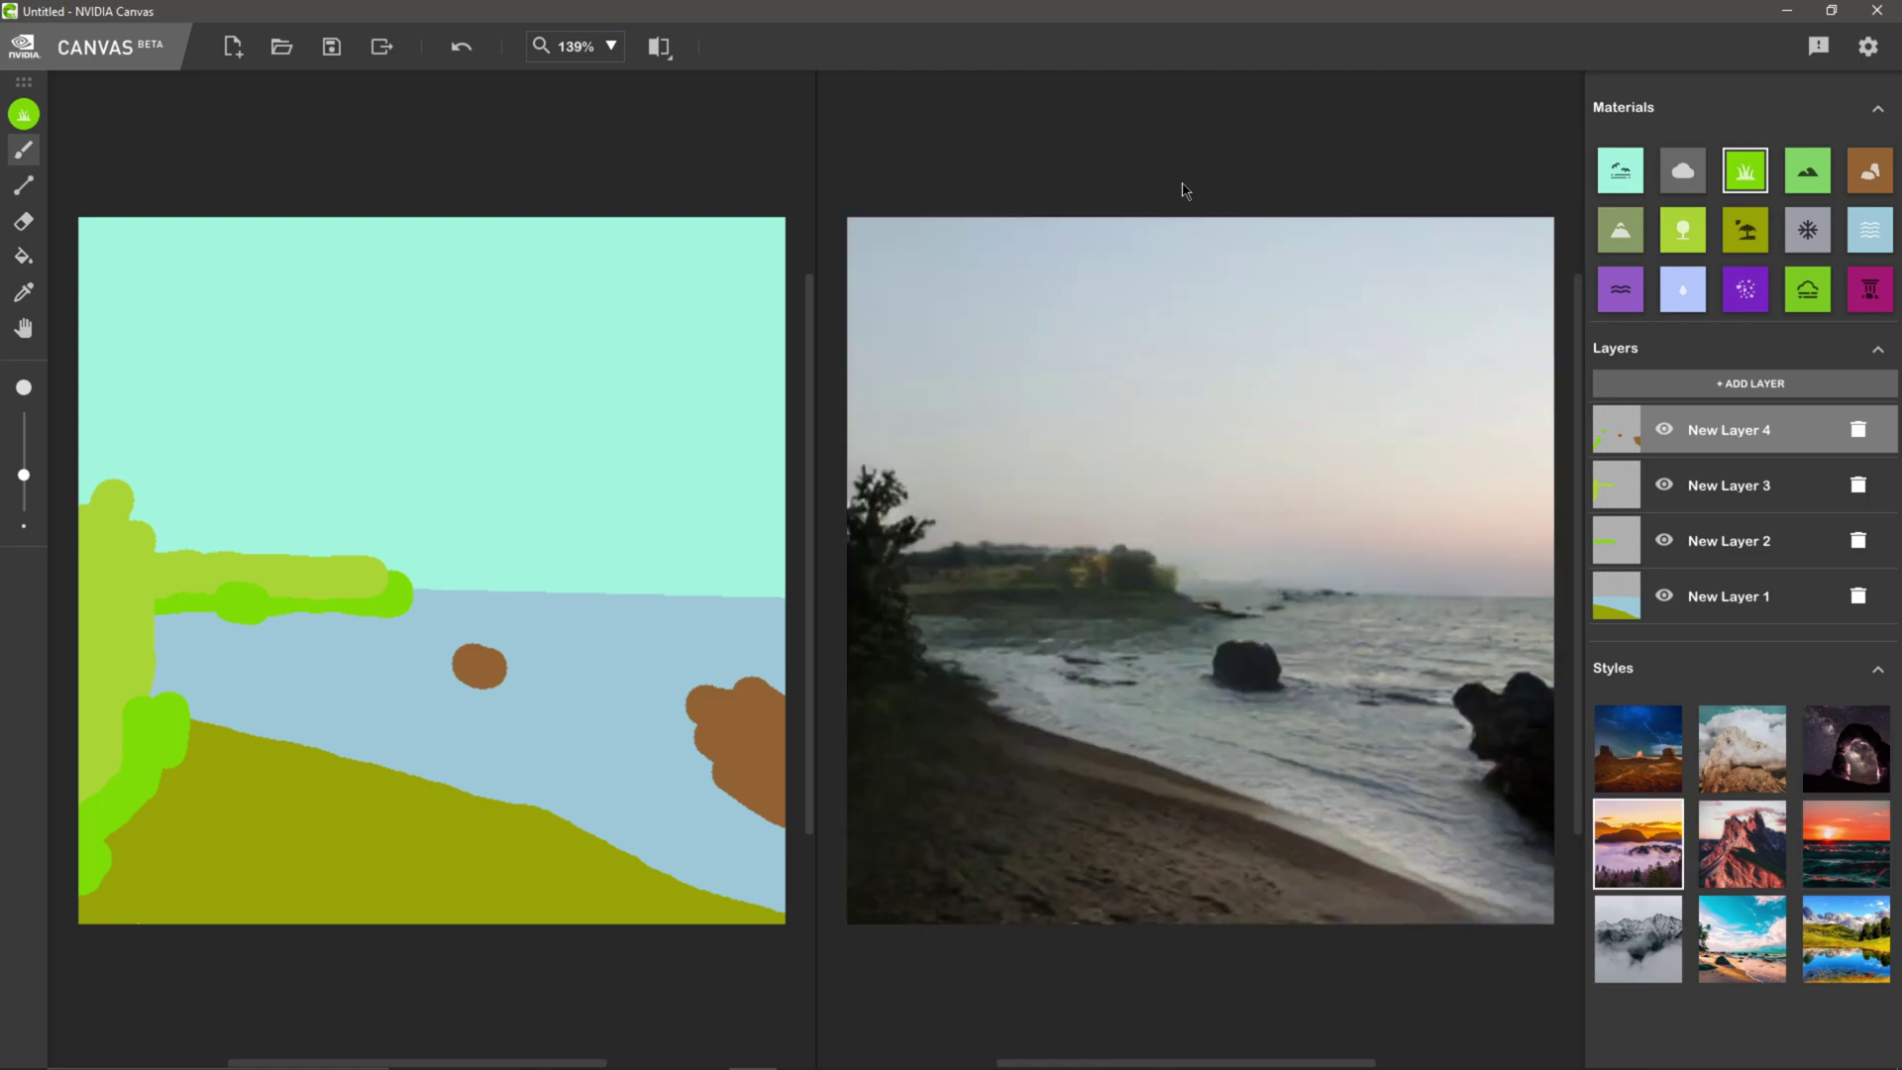
{"action": "key", "text": "Right"}
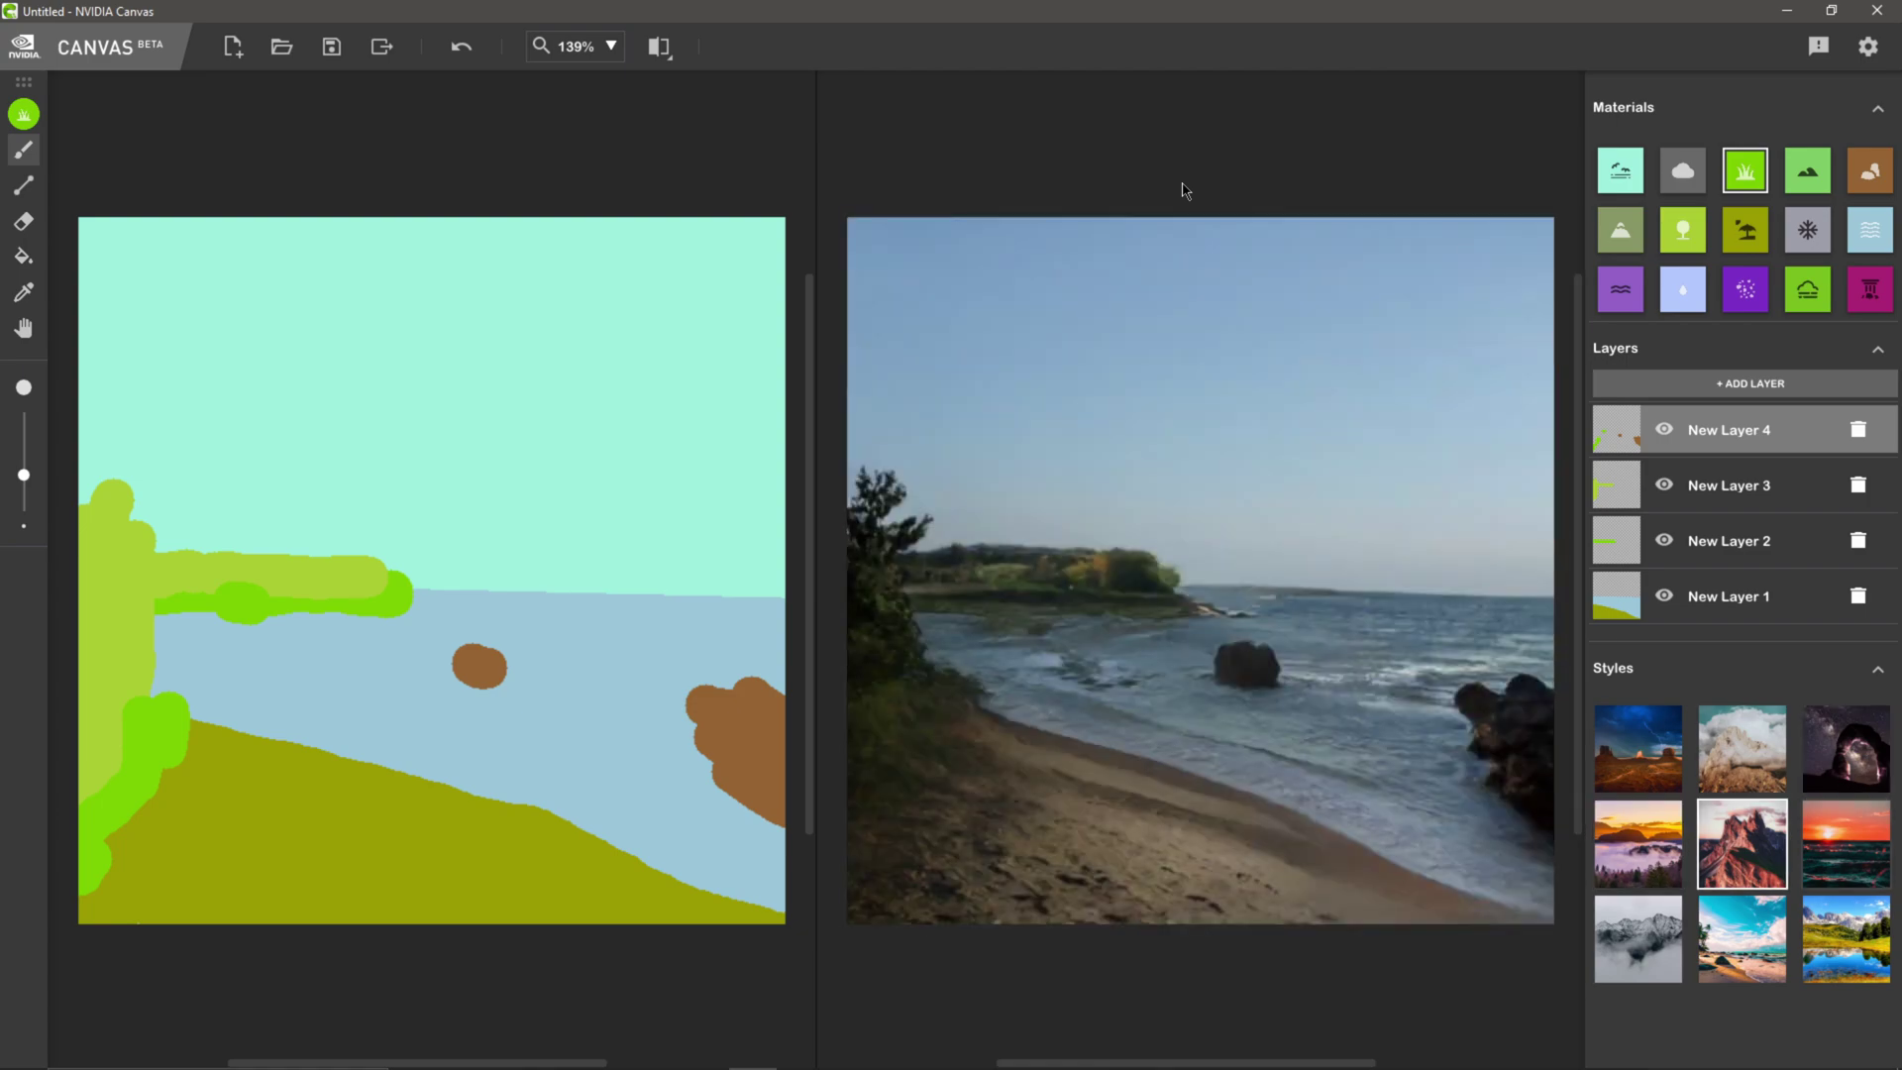
{"action": "key", "text": "Right"}
{"action": "key", "text": "Down"}
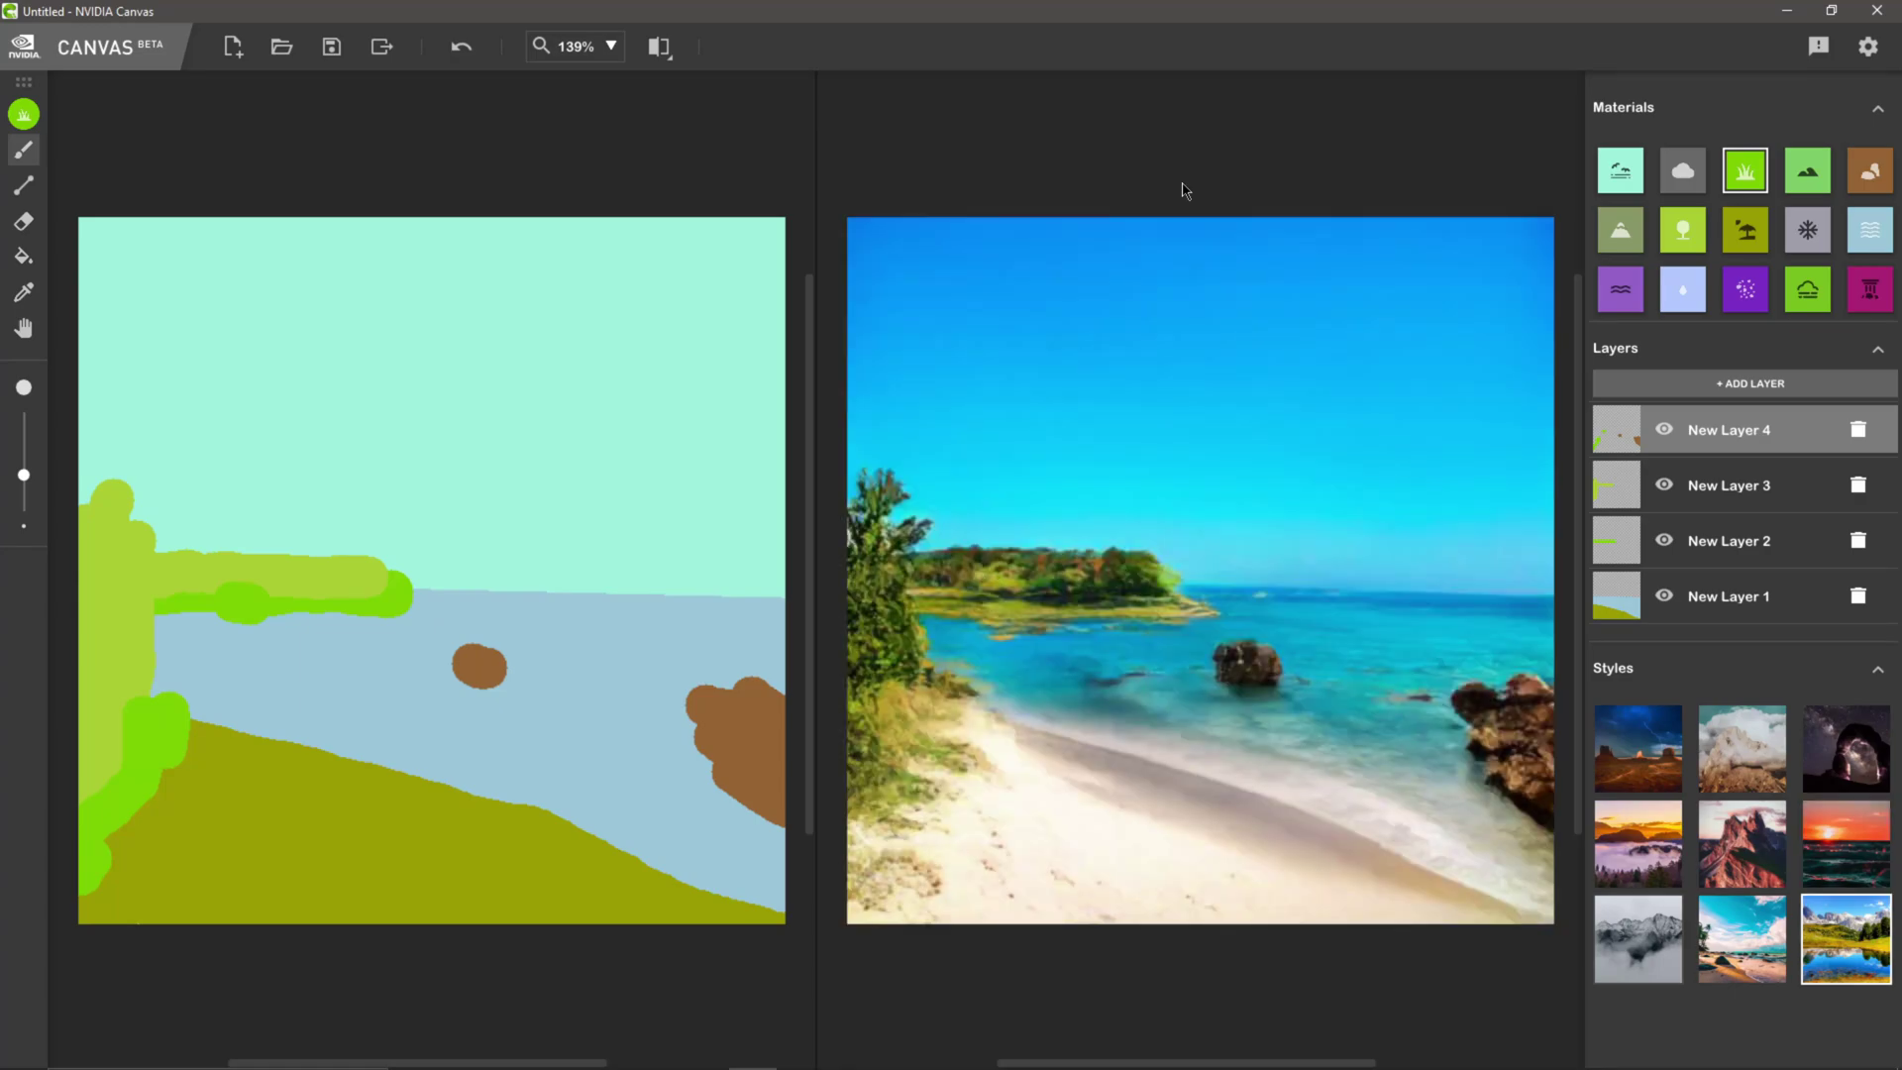
- Compare the landscape in the tropical beach style with the alpine lake style, finishing on the tropical beach
{"action": "key", "text": "Left"}
{"action": "key", "text": "Left"}
{"action": "key", "text": "Right"}
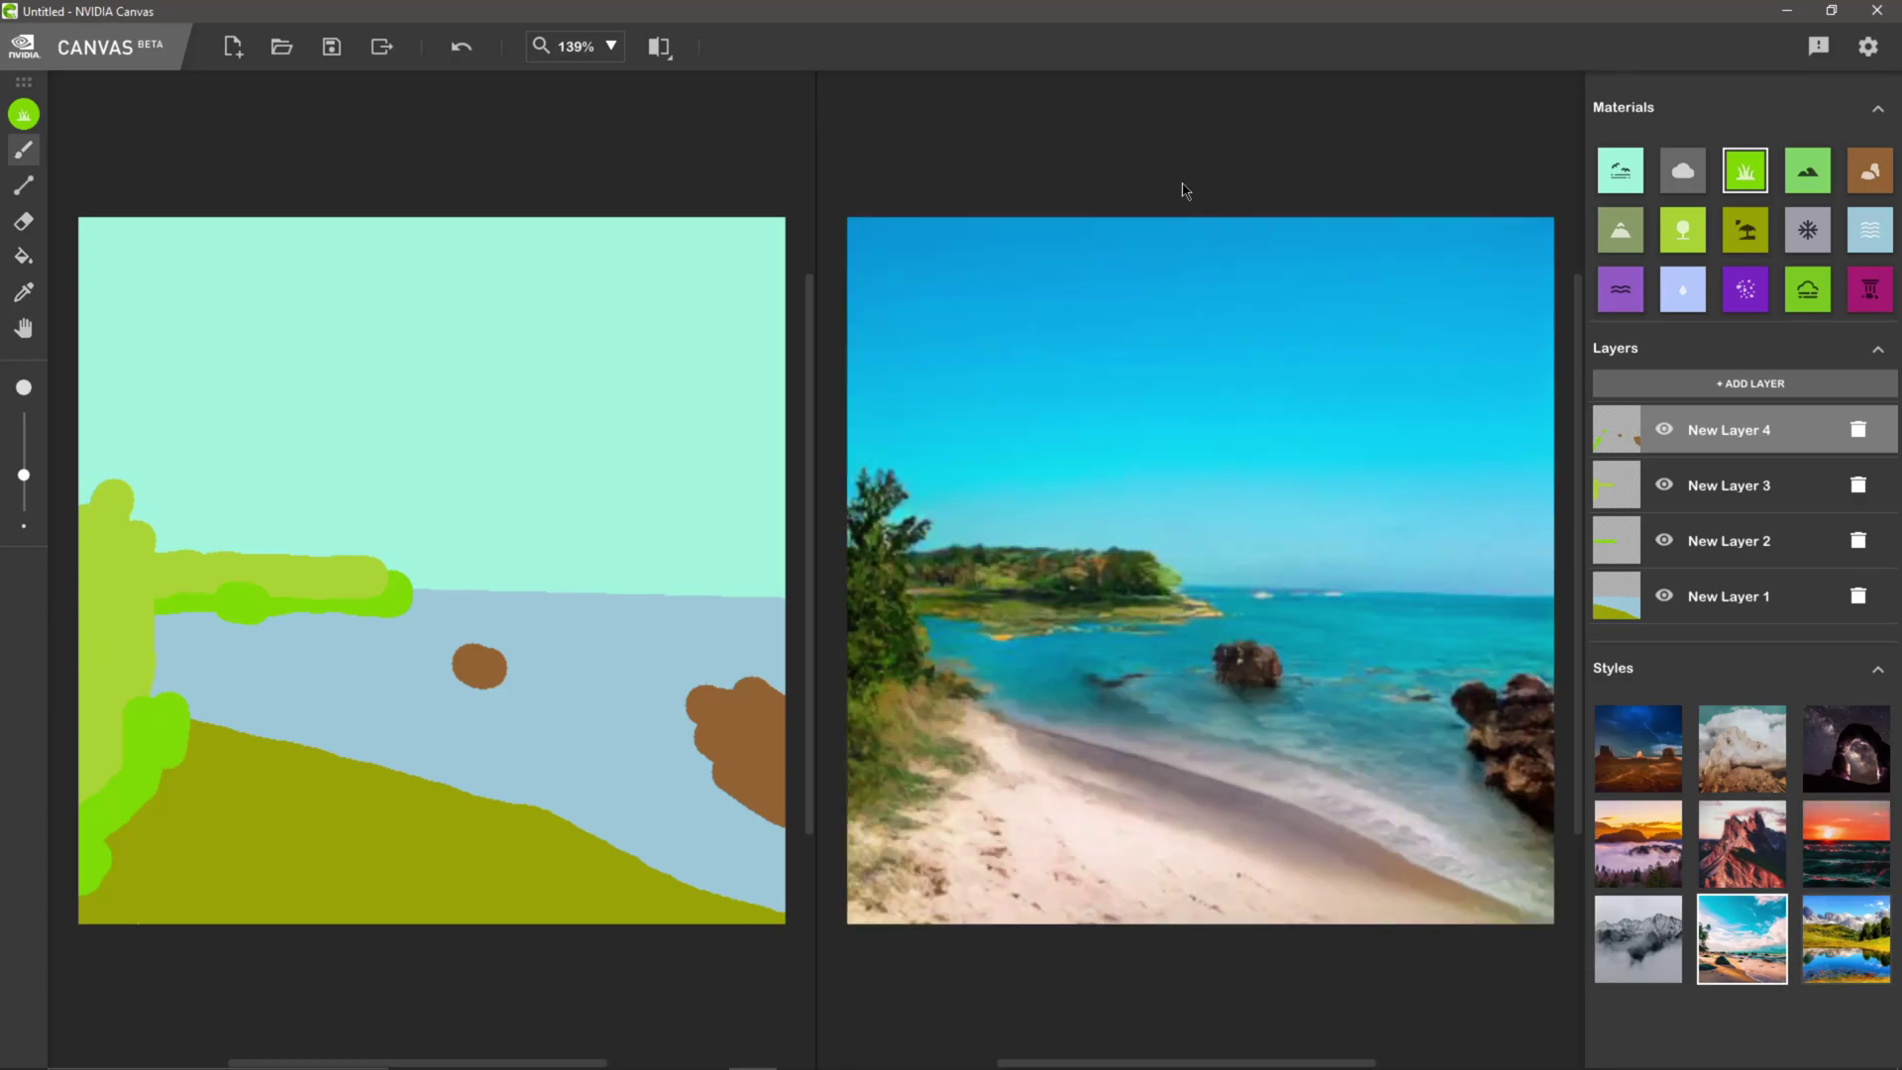
{"action": "key", "text": "Right"}
{"action": "key", "text": "Left"}
{"action": "key", "text": "Right"}
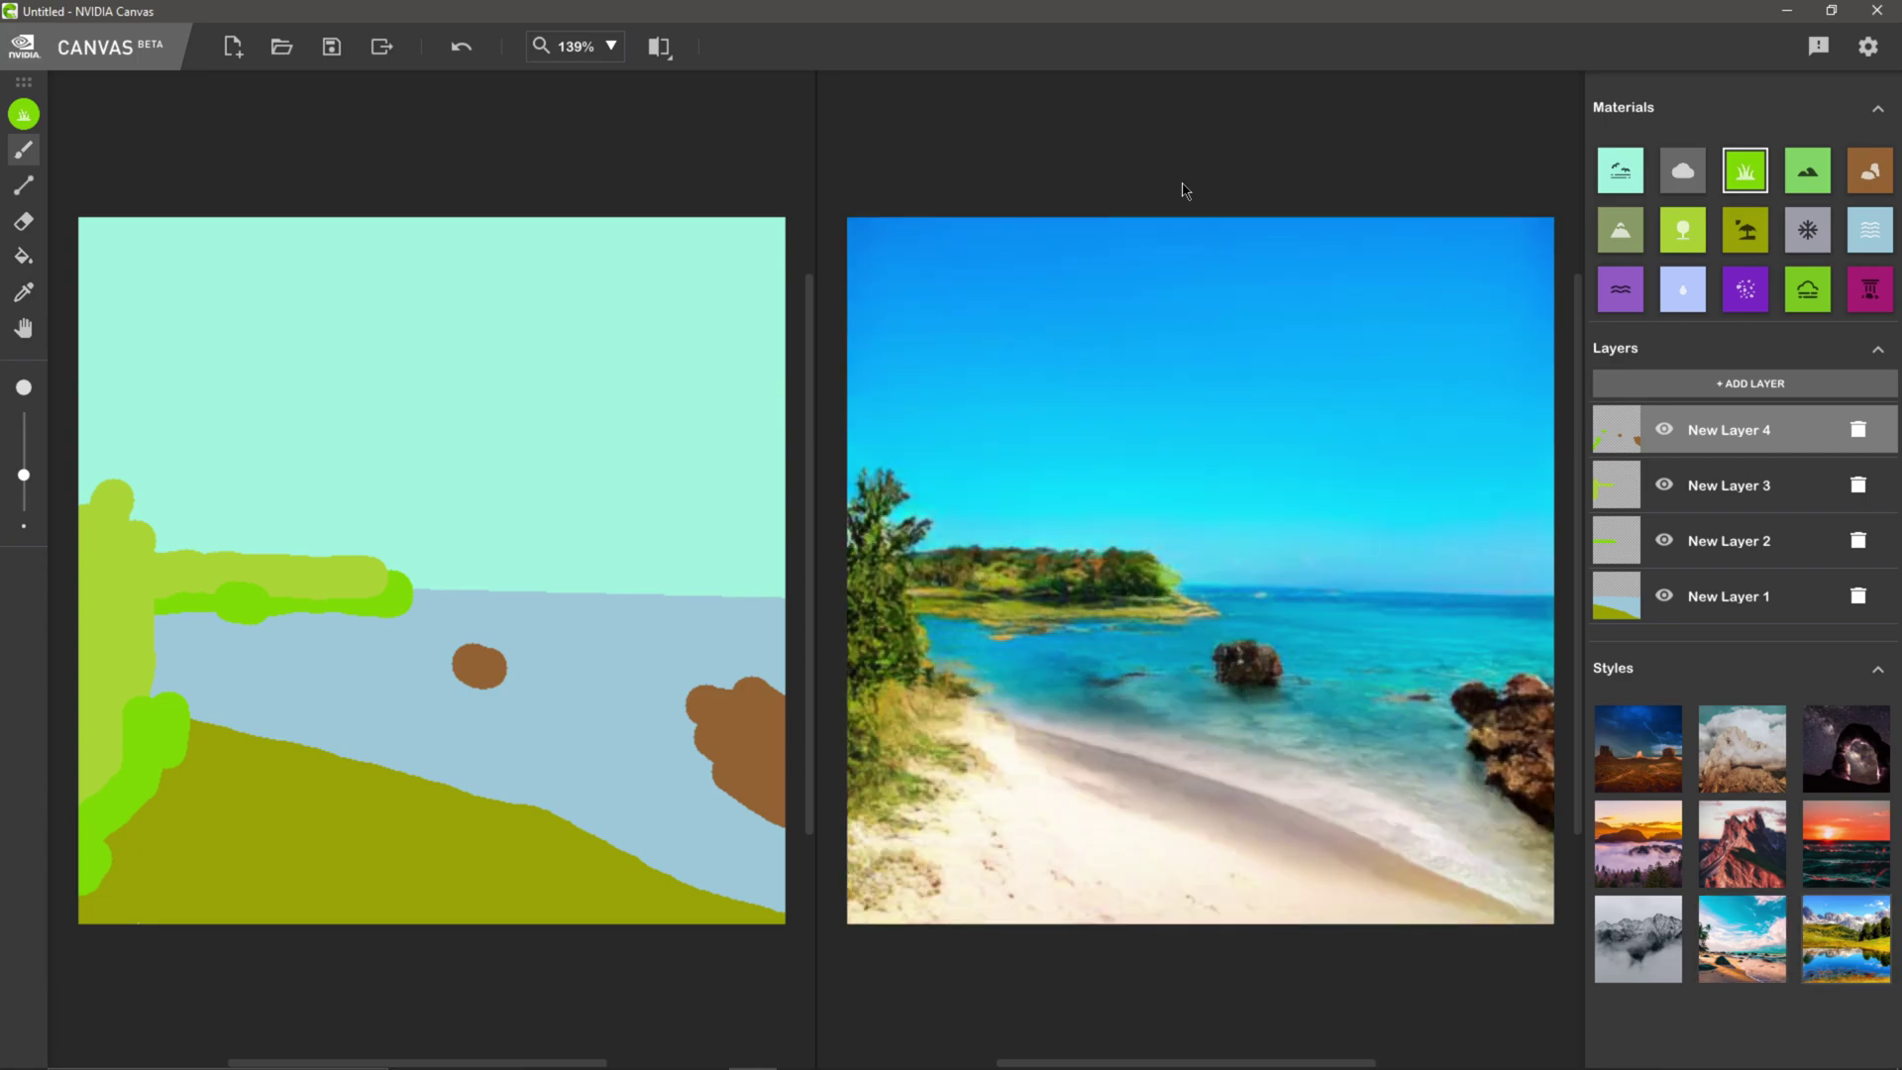
{"action": "key", "text": "Left"}
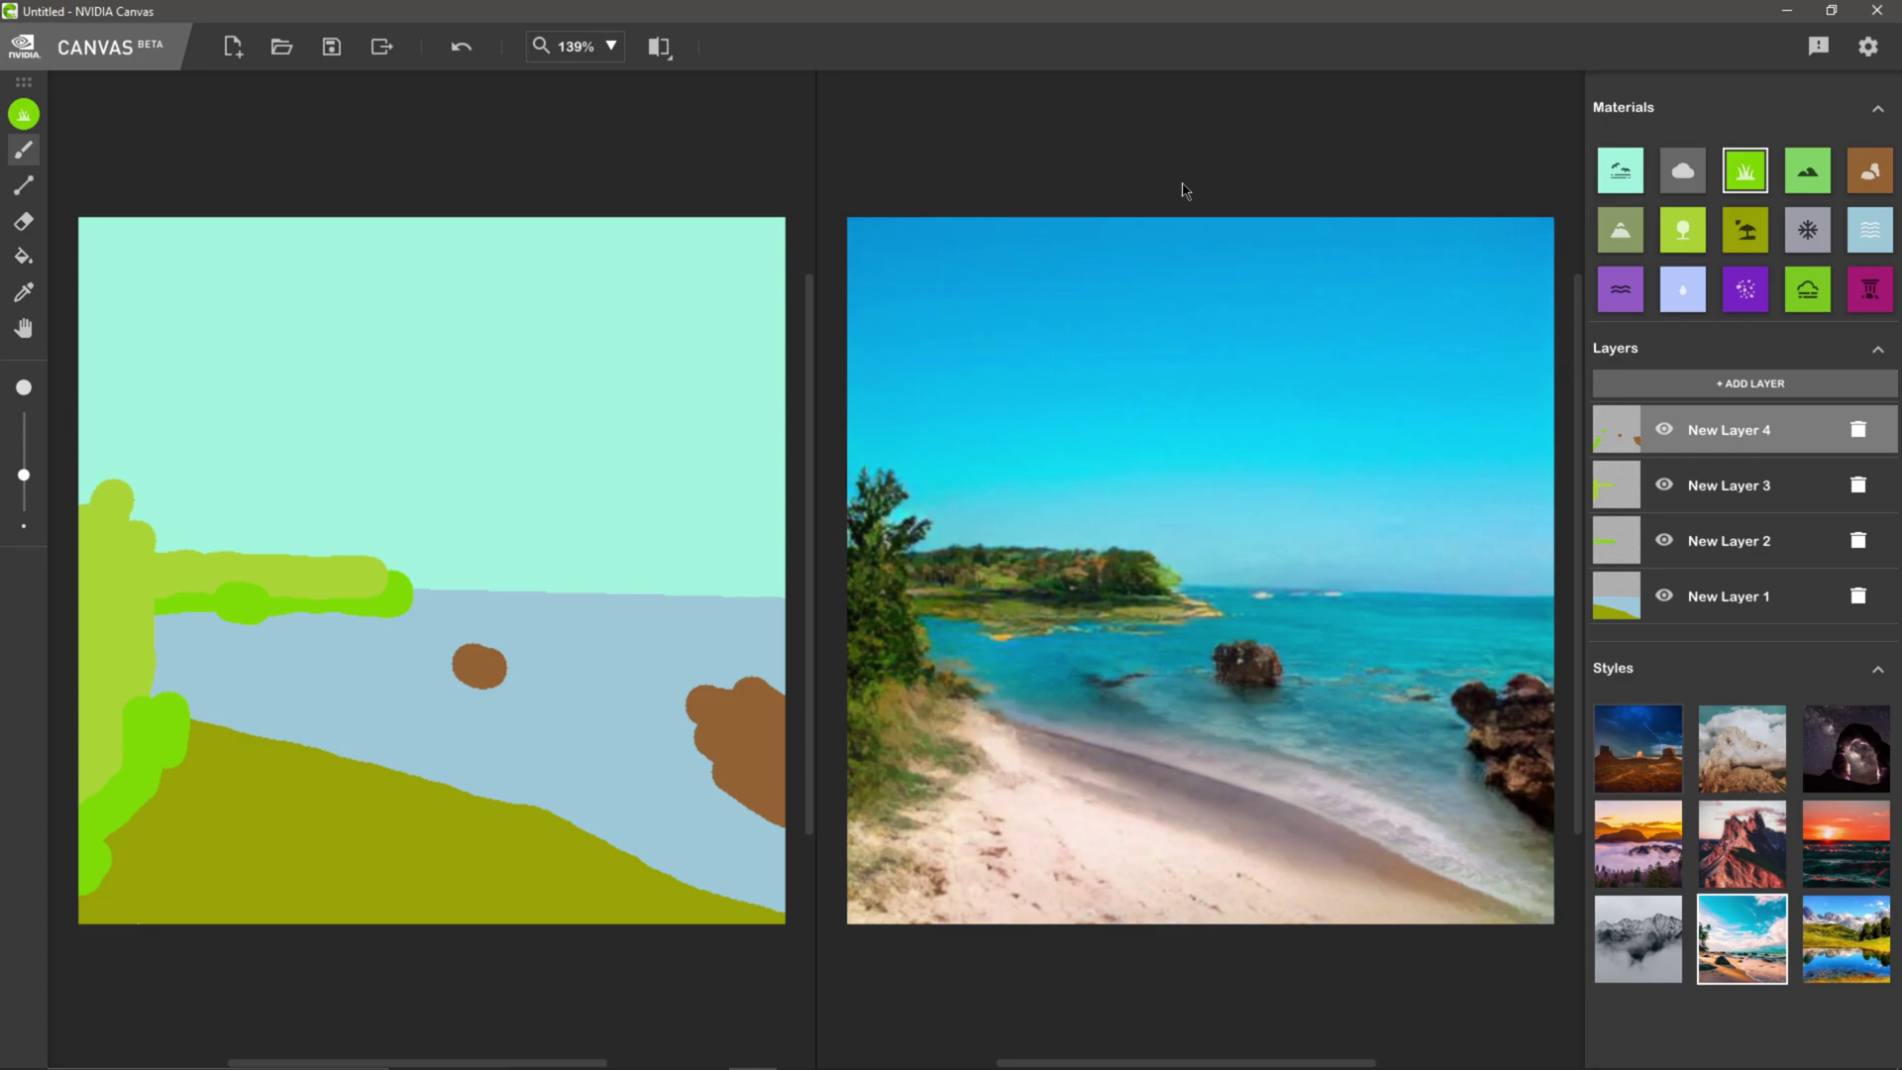
- Preview the landscape in more of the preset styles, including the sunset over clouds
{"action": "key", "text": "Left"}
{"action": "key", "text": "Left"}
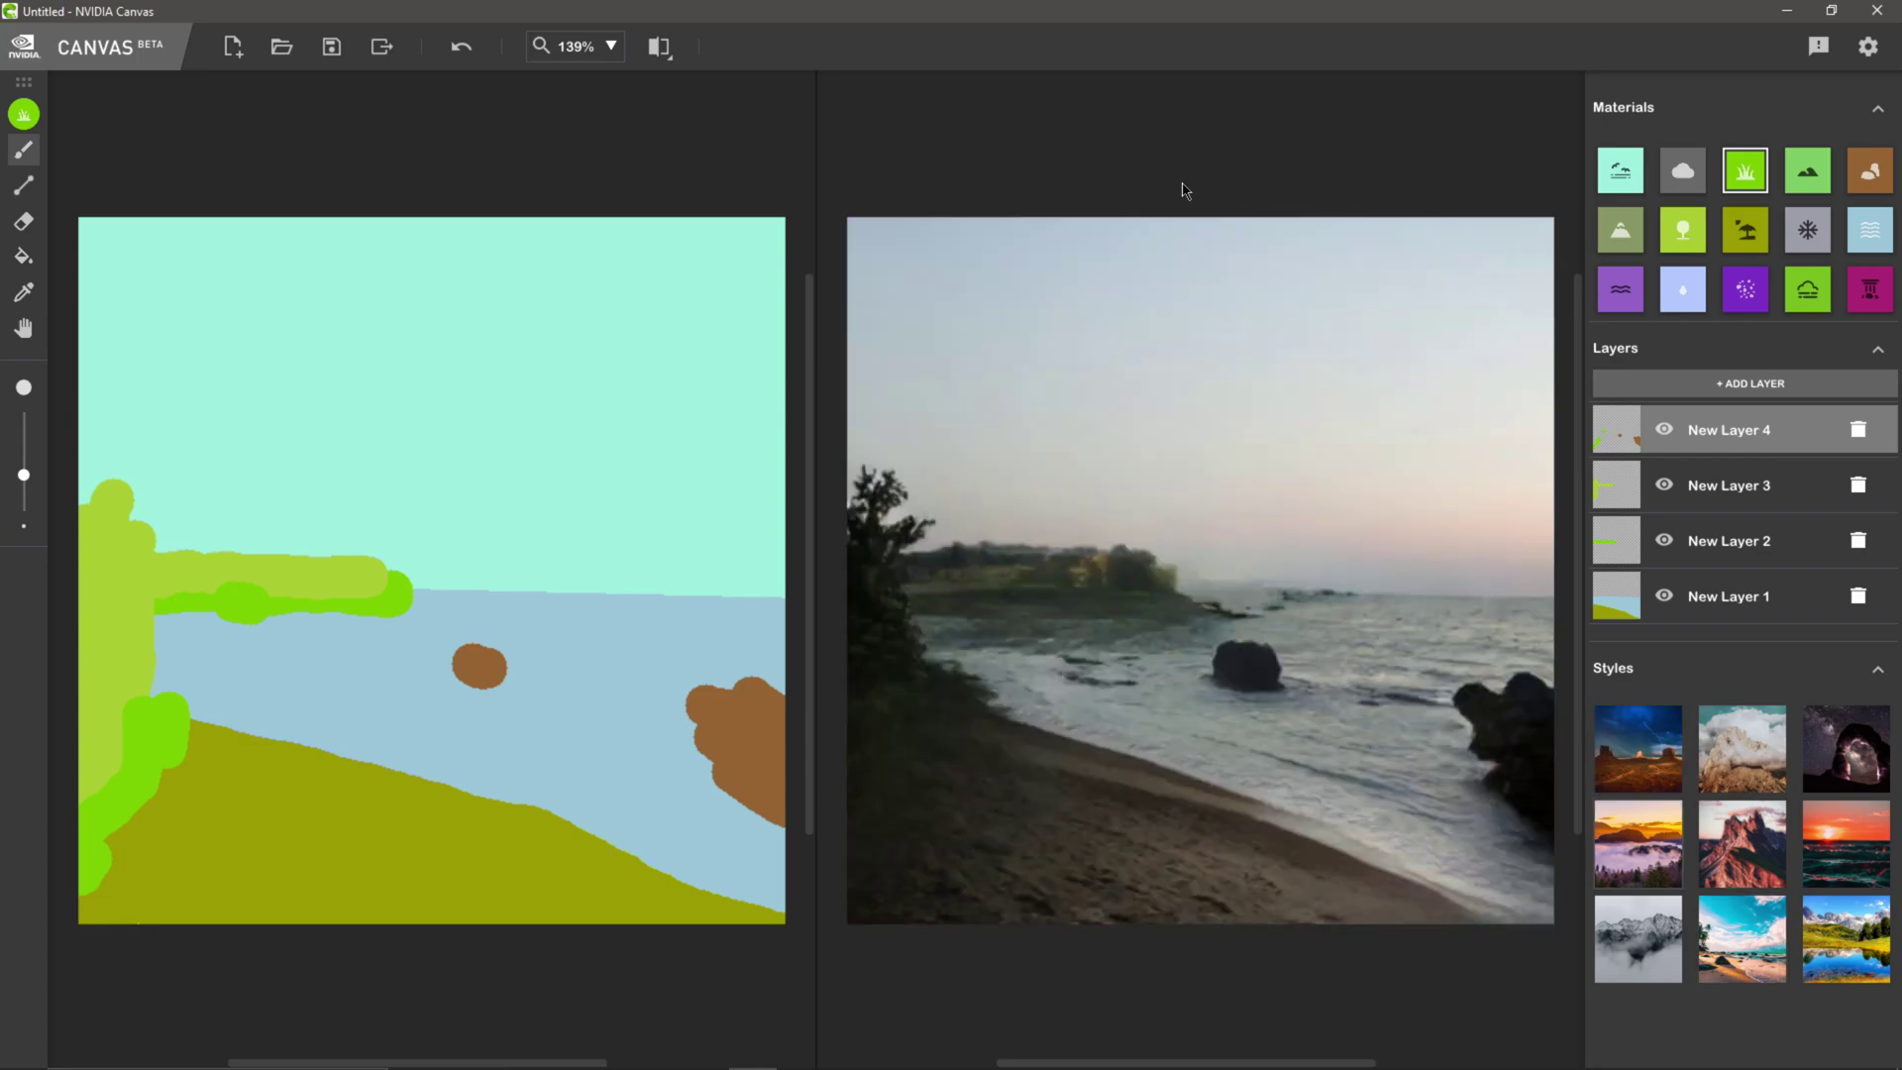
{"action": "key", "text": "Down"}
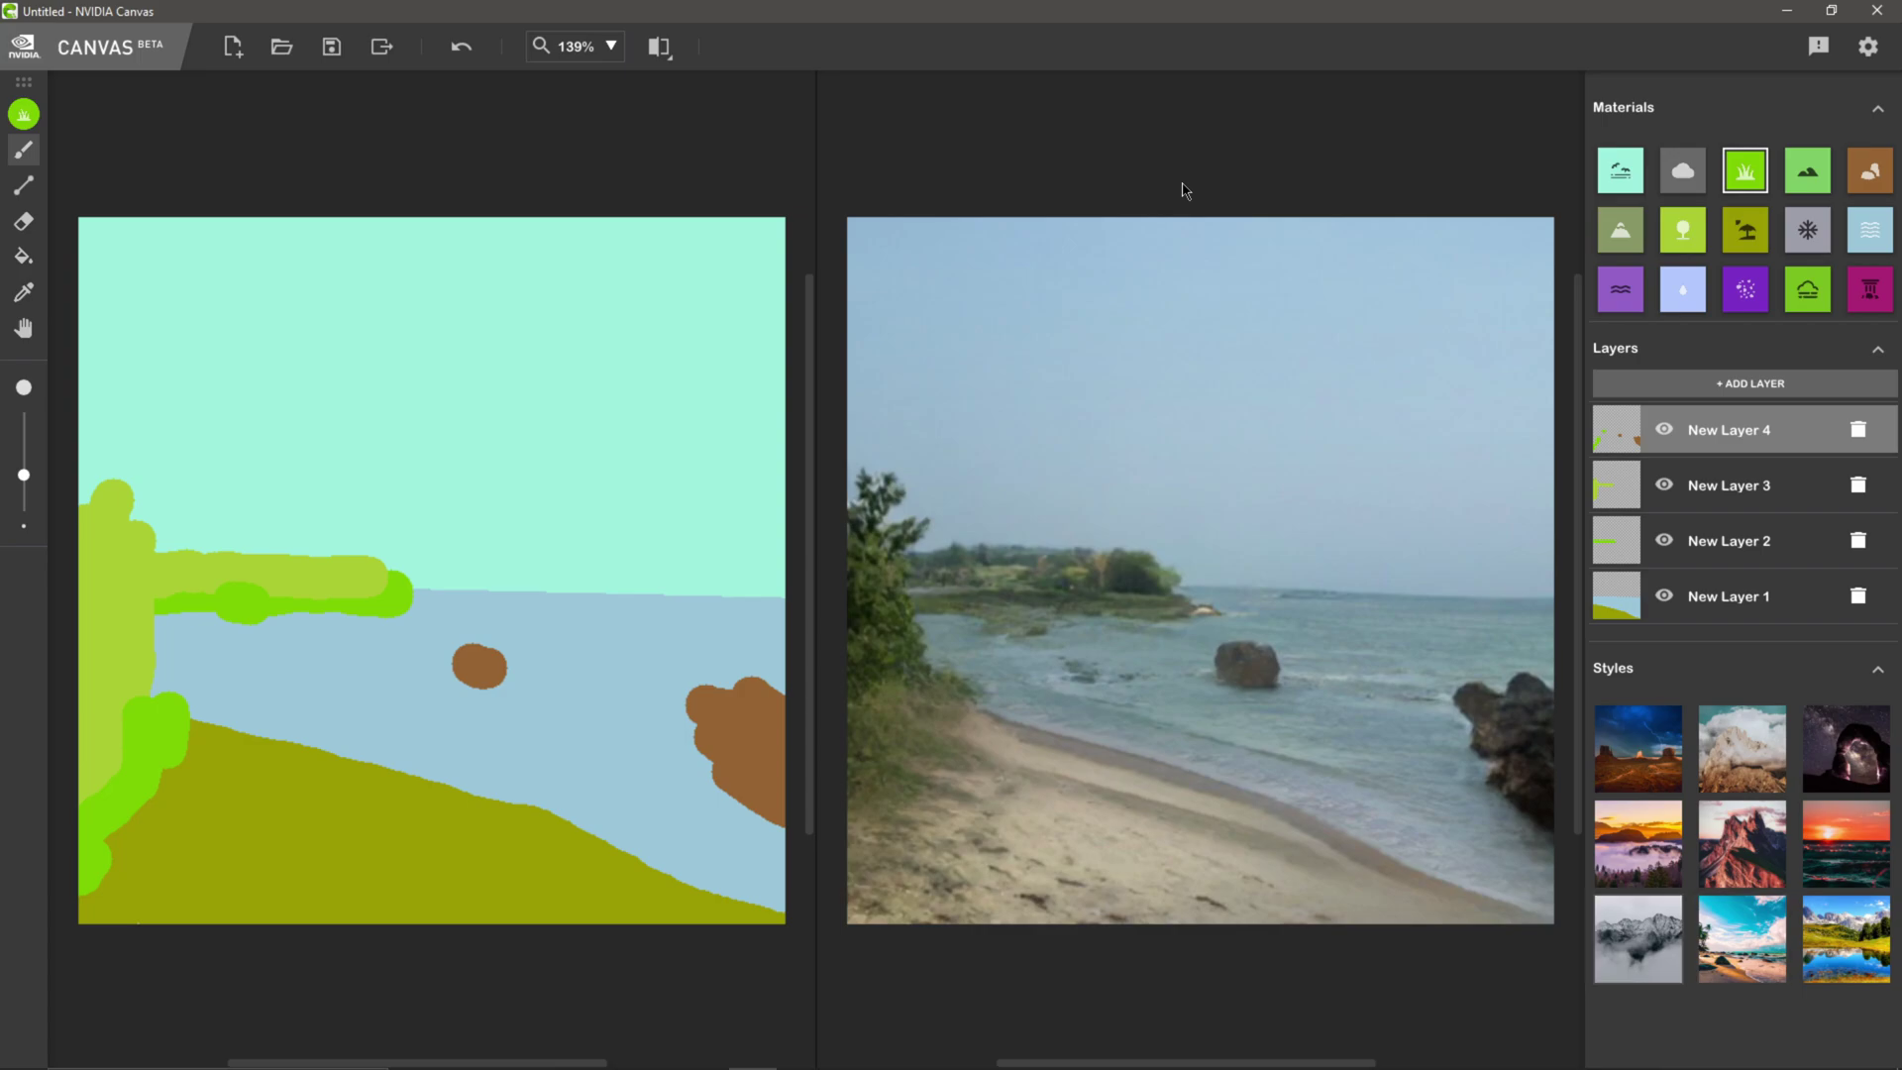
{"action": "key", "text": "Right"}
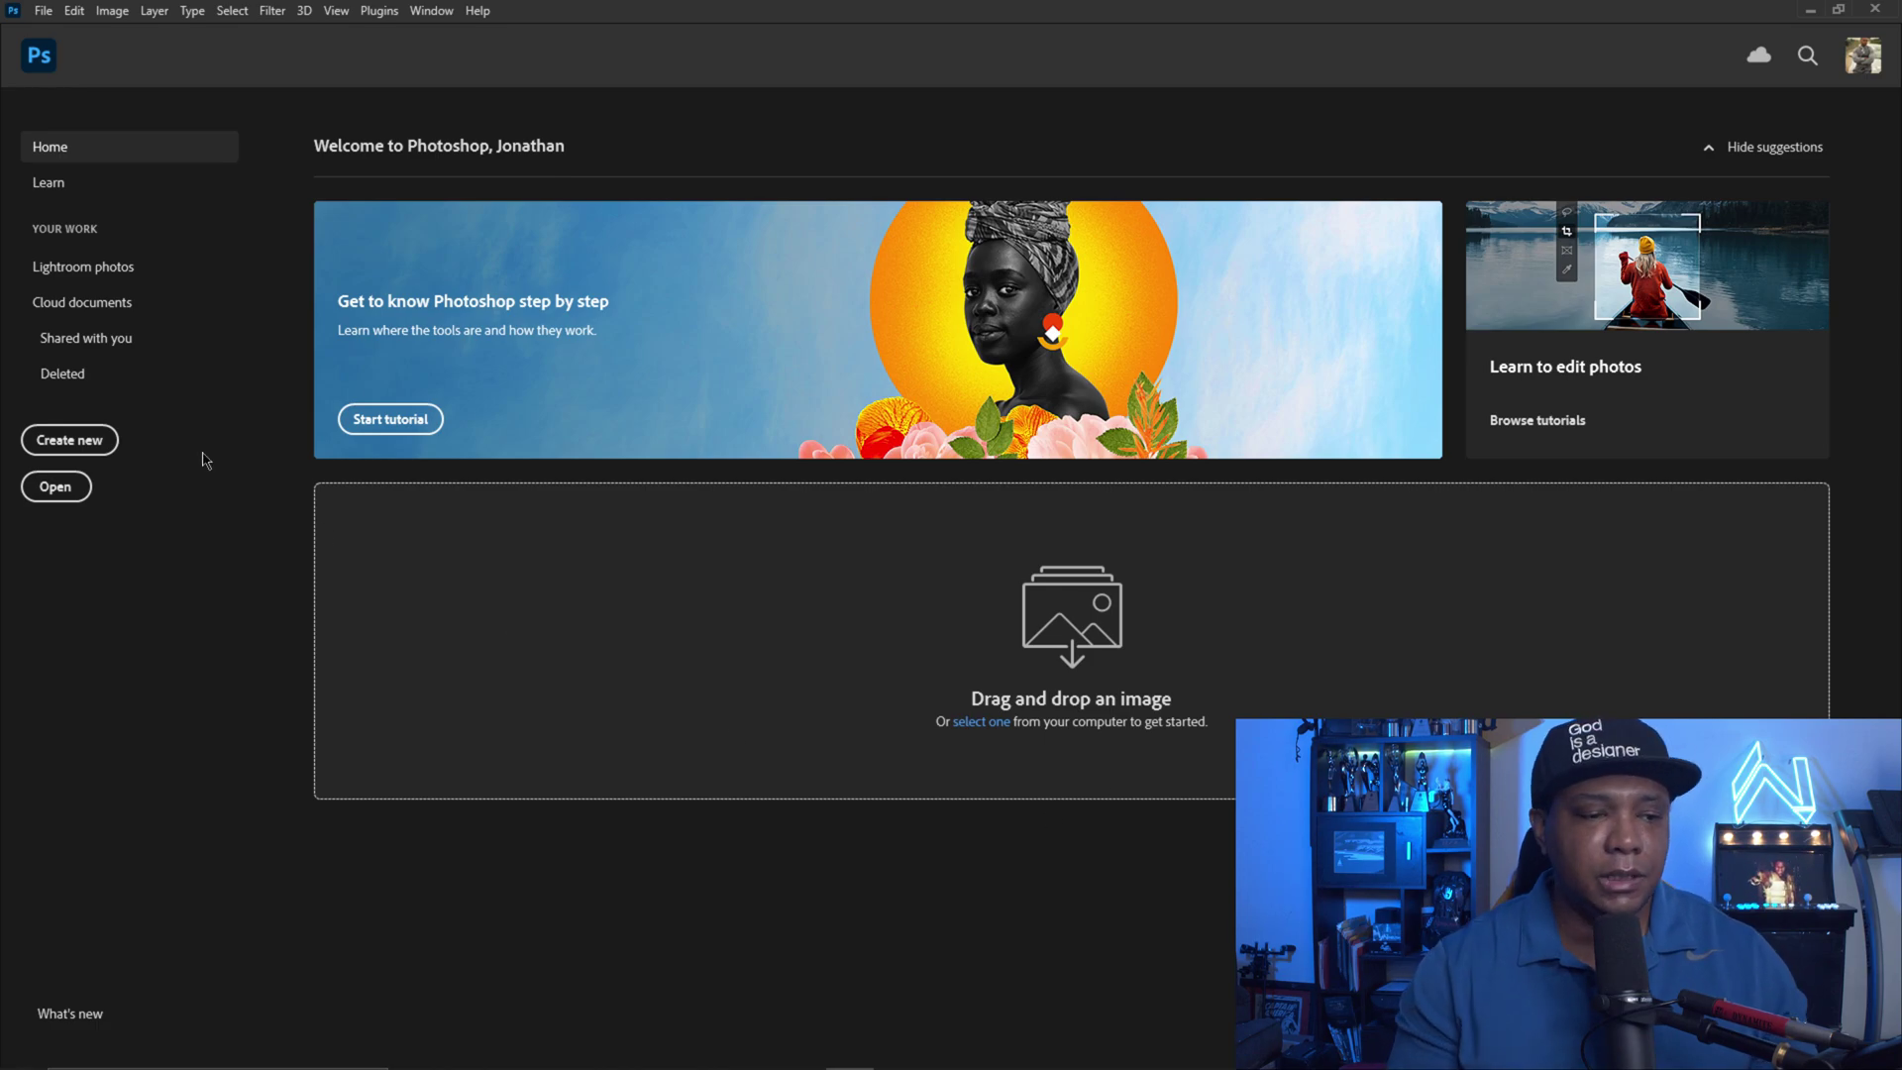
- Switch to Photoshop, open the Island PSD from the Desktop and move its document window to the middle of the workspace
{"action": "left_click", "coordinate": [56, 487]}
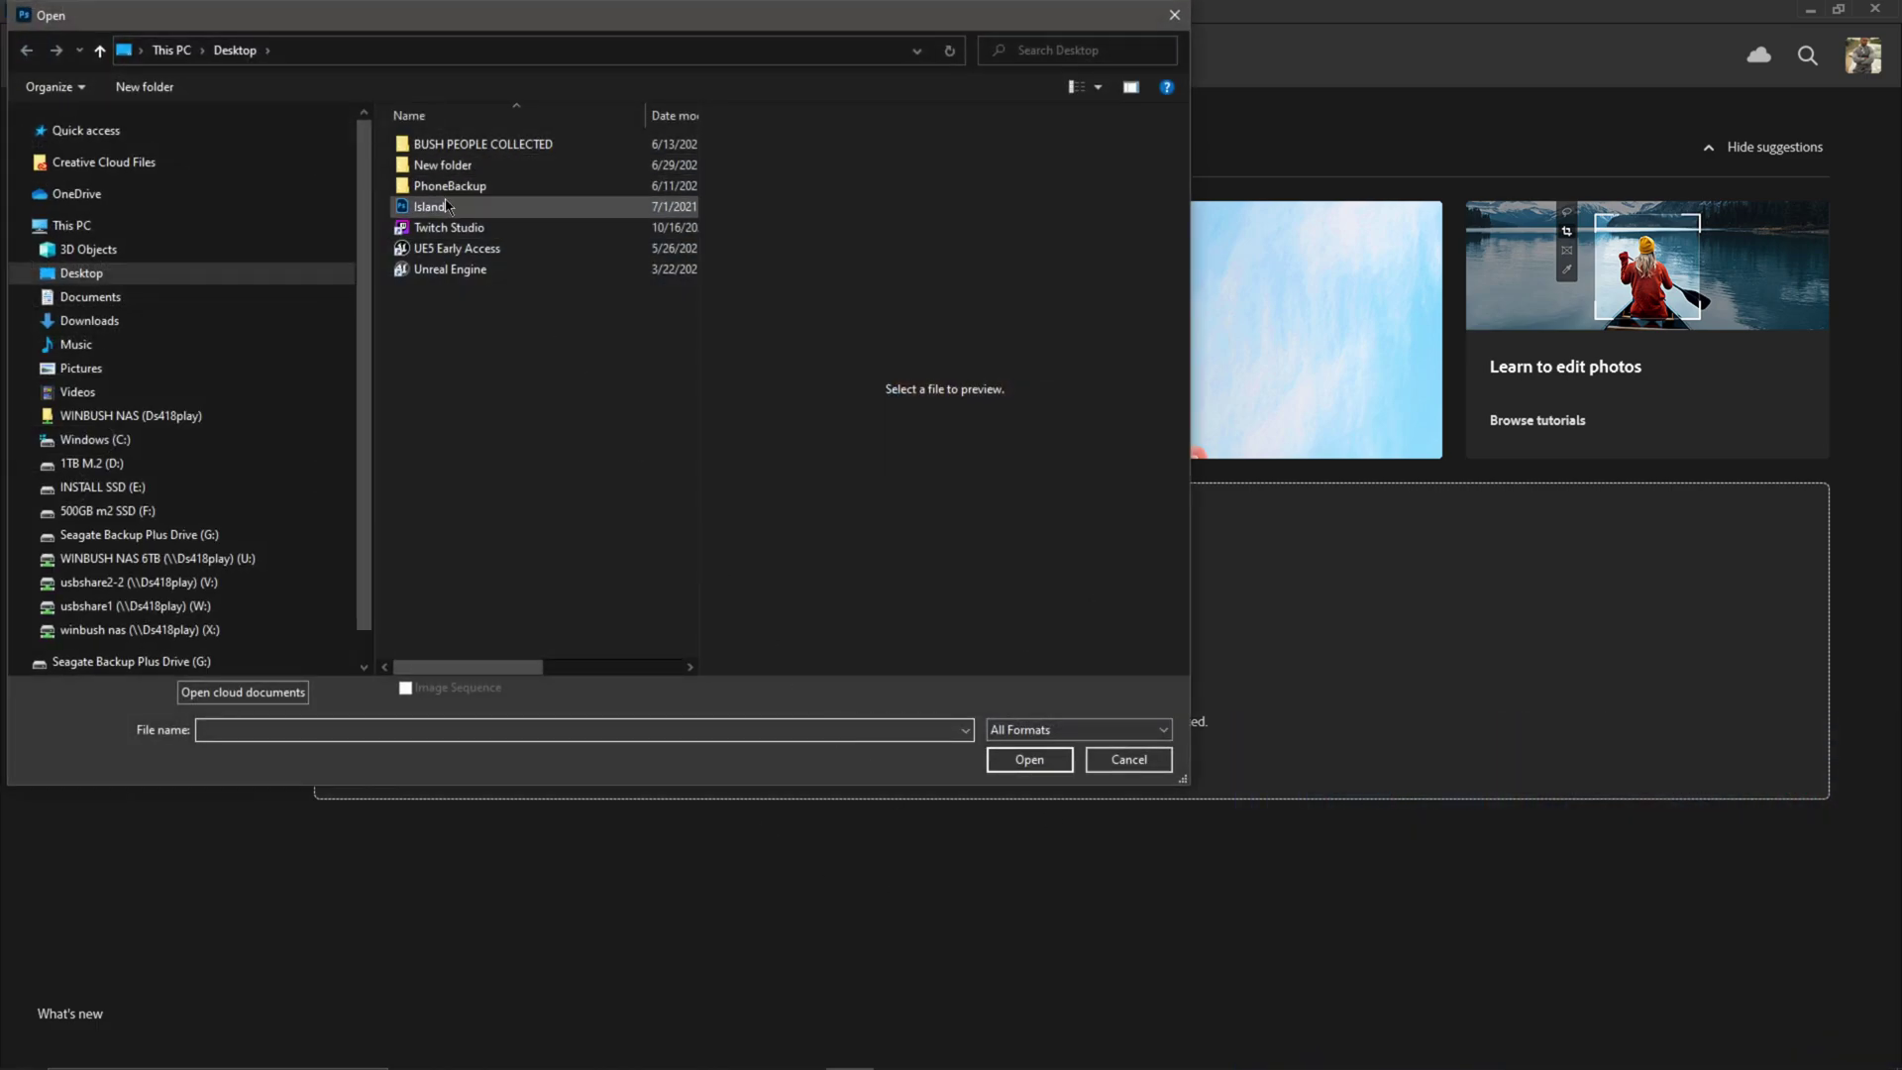
{"action": "left_click", "coordinate": [446, 208]}
{"action": "left_click", "coordinate": [1038, 763]}
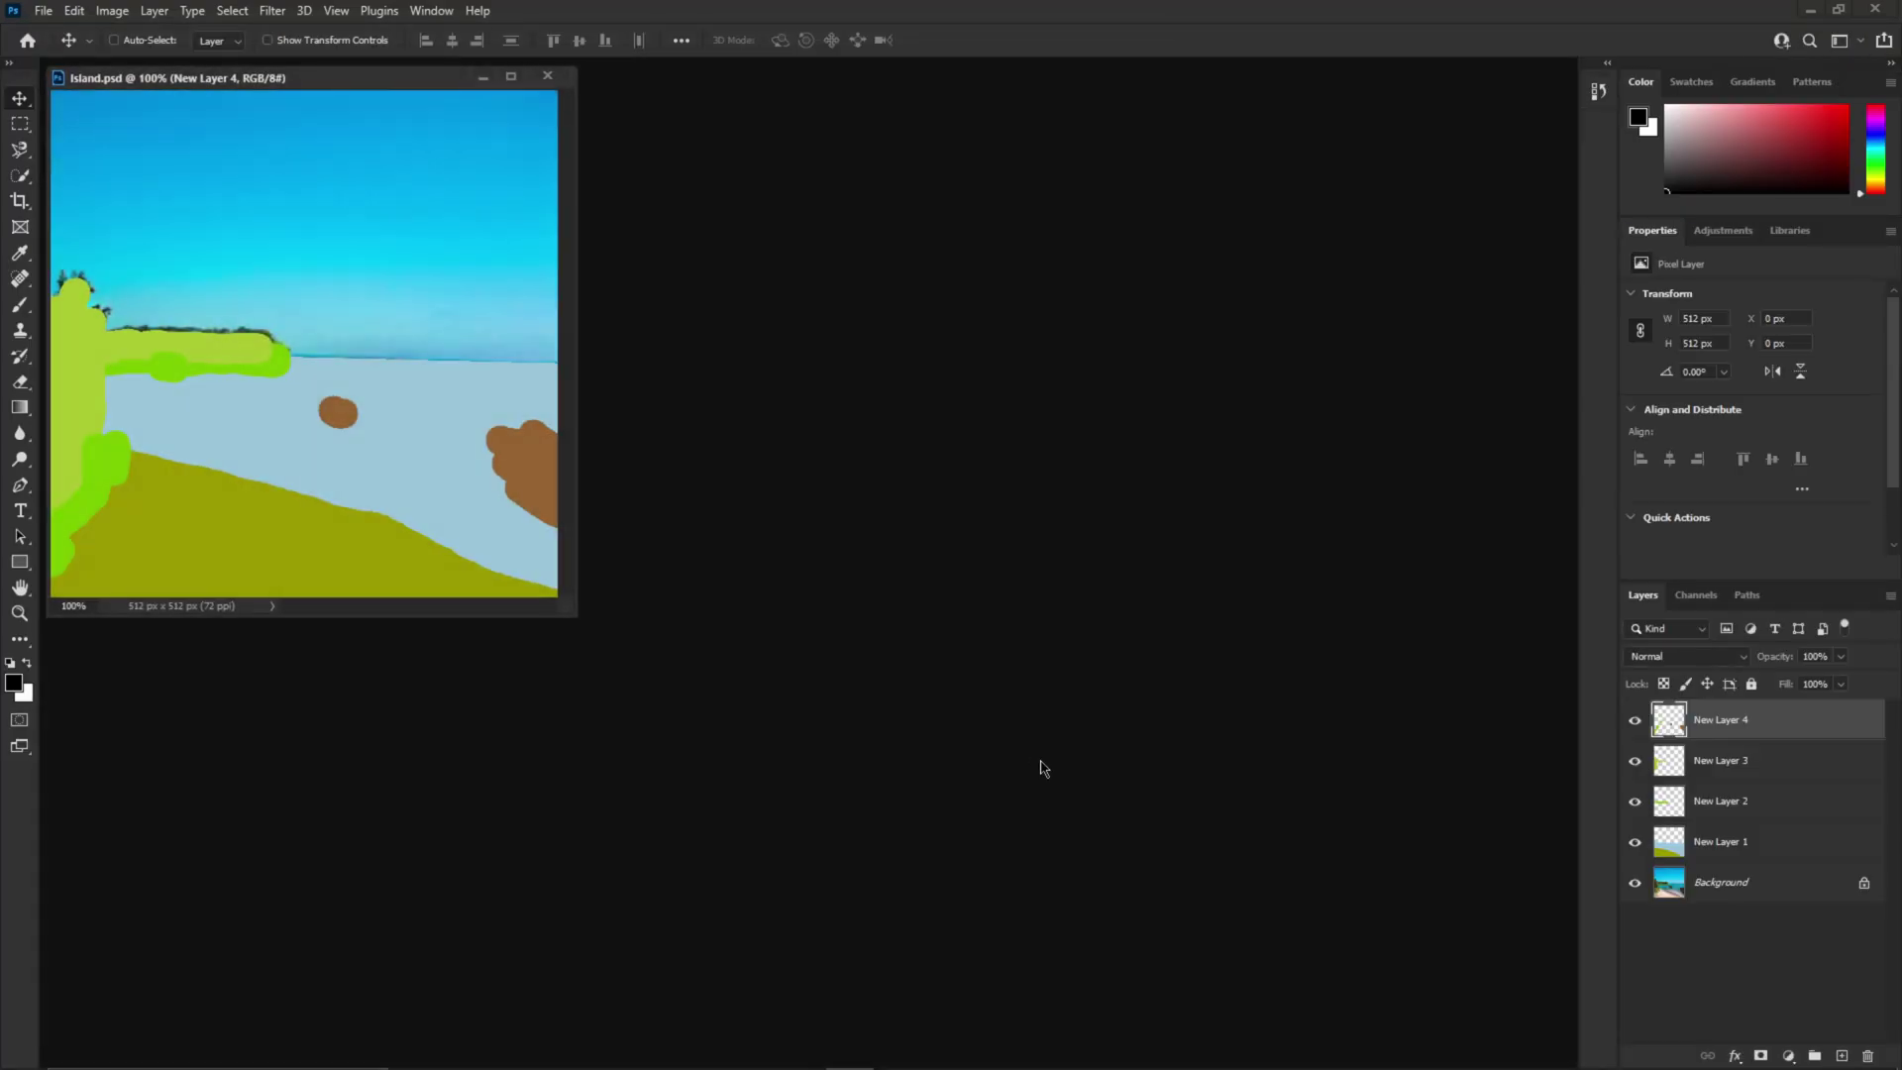
{"action": "left_click_drag", "start_coordinate": [336, 81], "coordinate": [971, 208]}
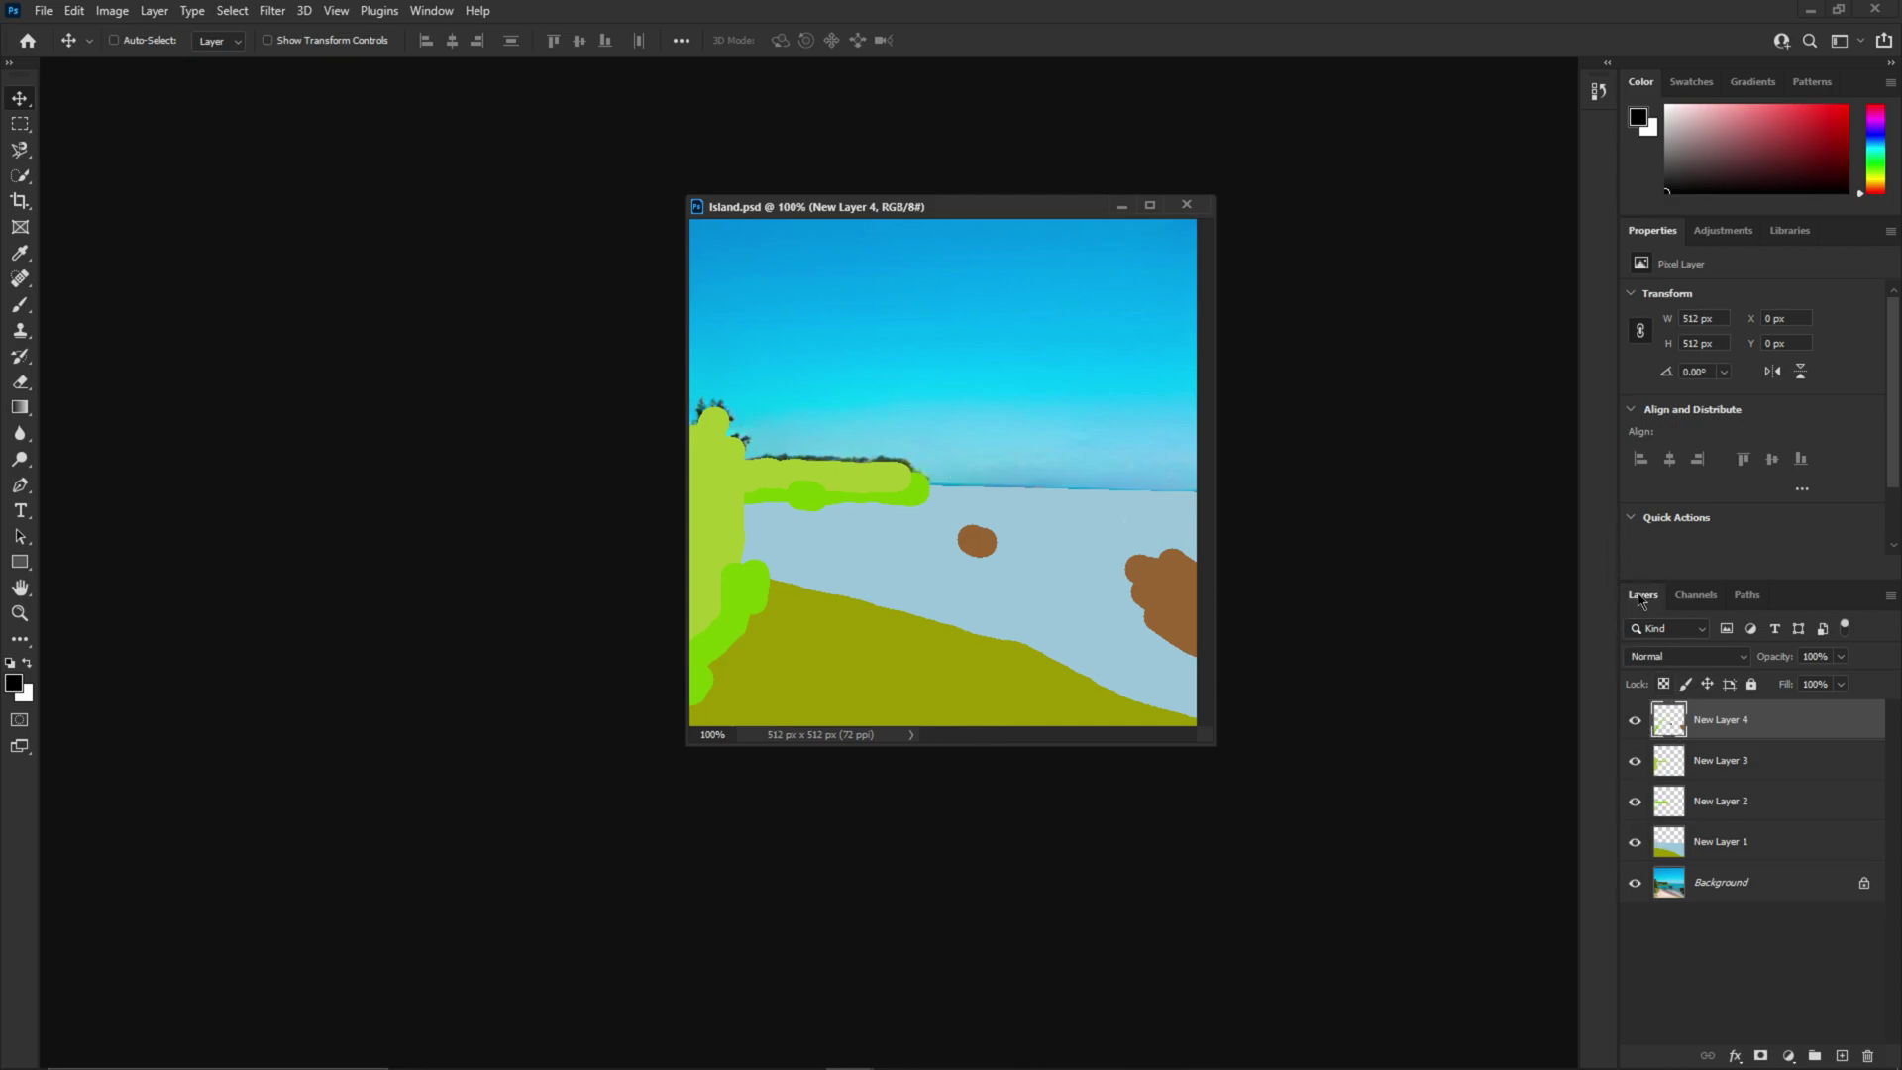
- Hide the Background and New Layers 2 to 4 to view New Layer 1 on its own
{"action": "left_click", "coordinate": [1635, 882]}
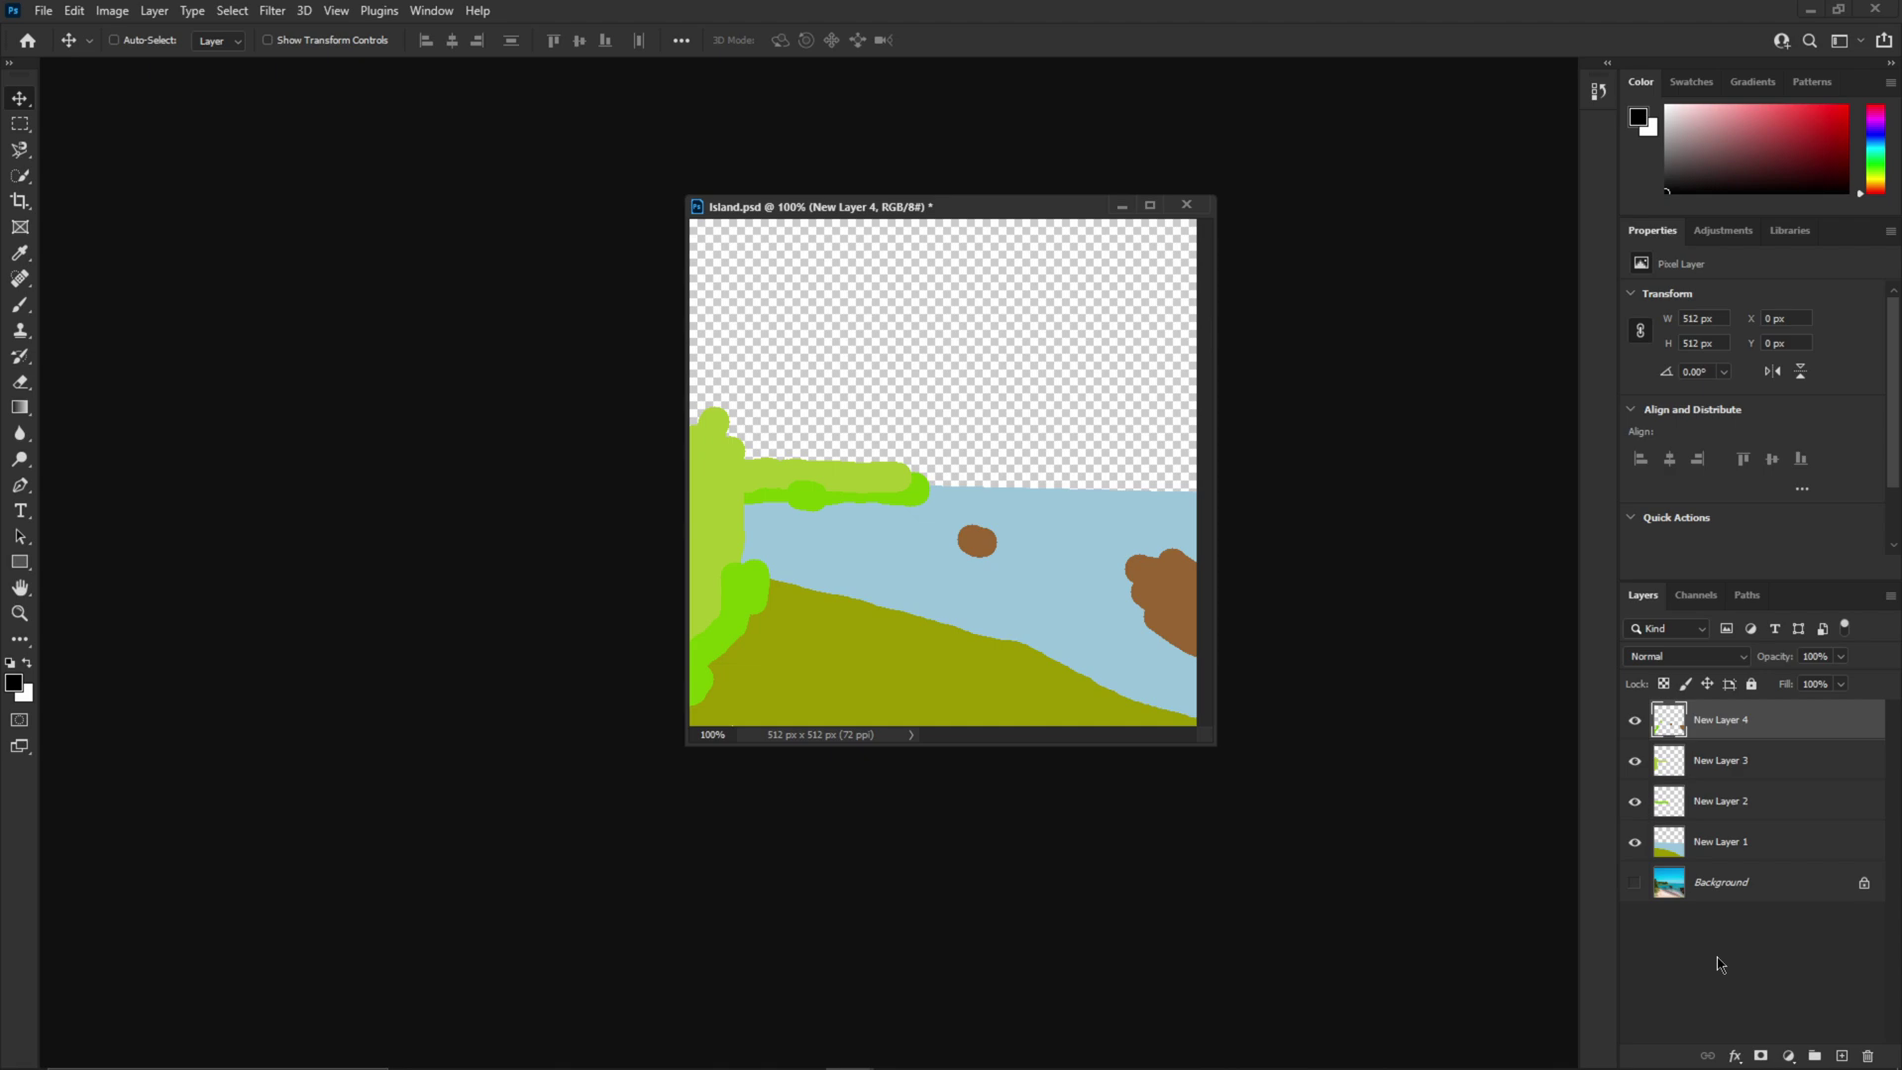
{"action": "left_click", "coordinate": [1671, 850]}
{"action": "left_click_drag", "start_coordinate": [1636, 802], "coordinate": [1635, 720]}
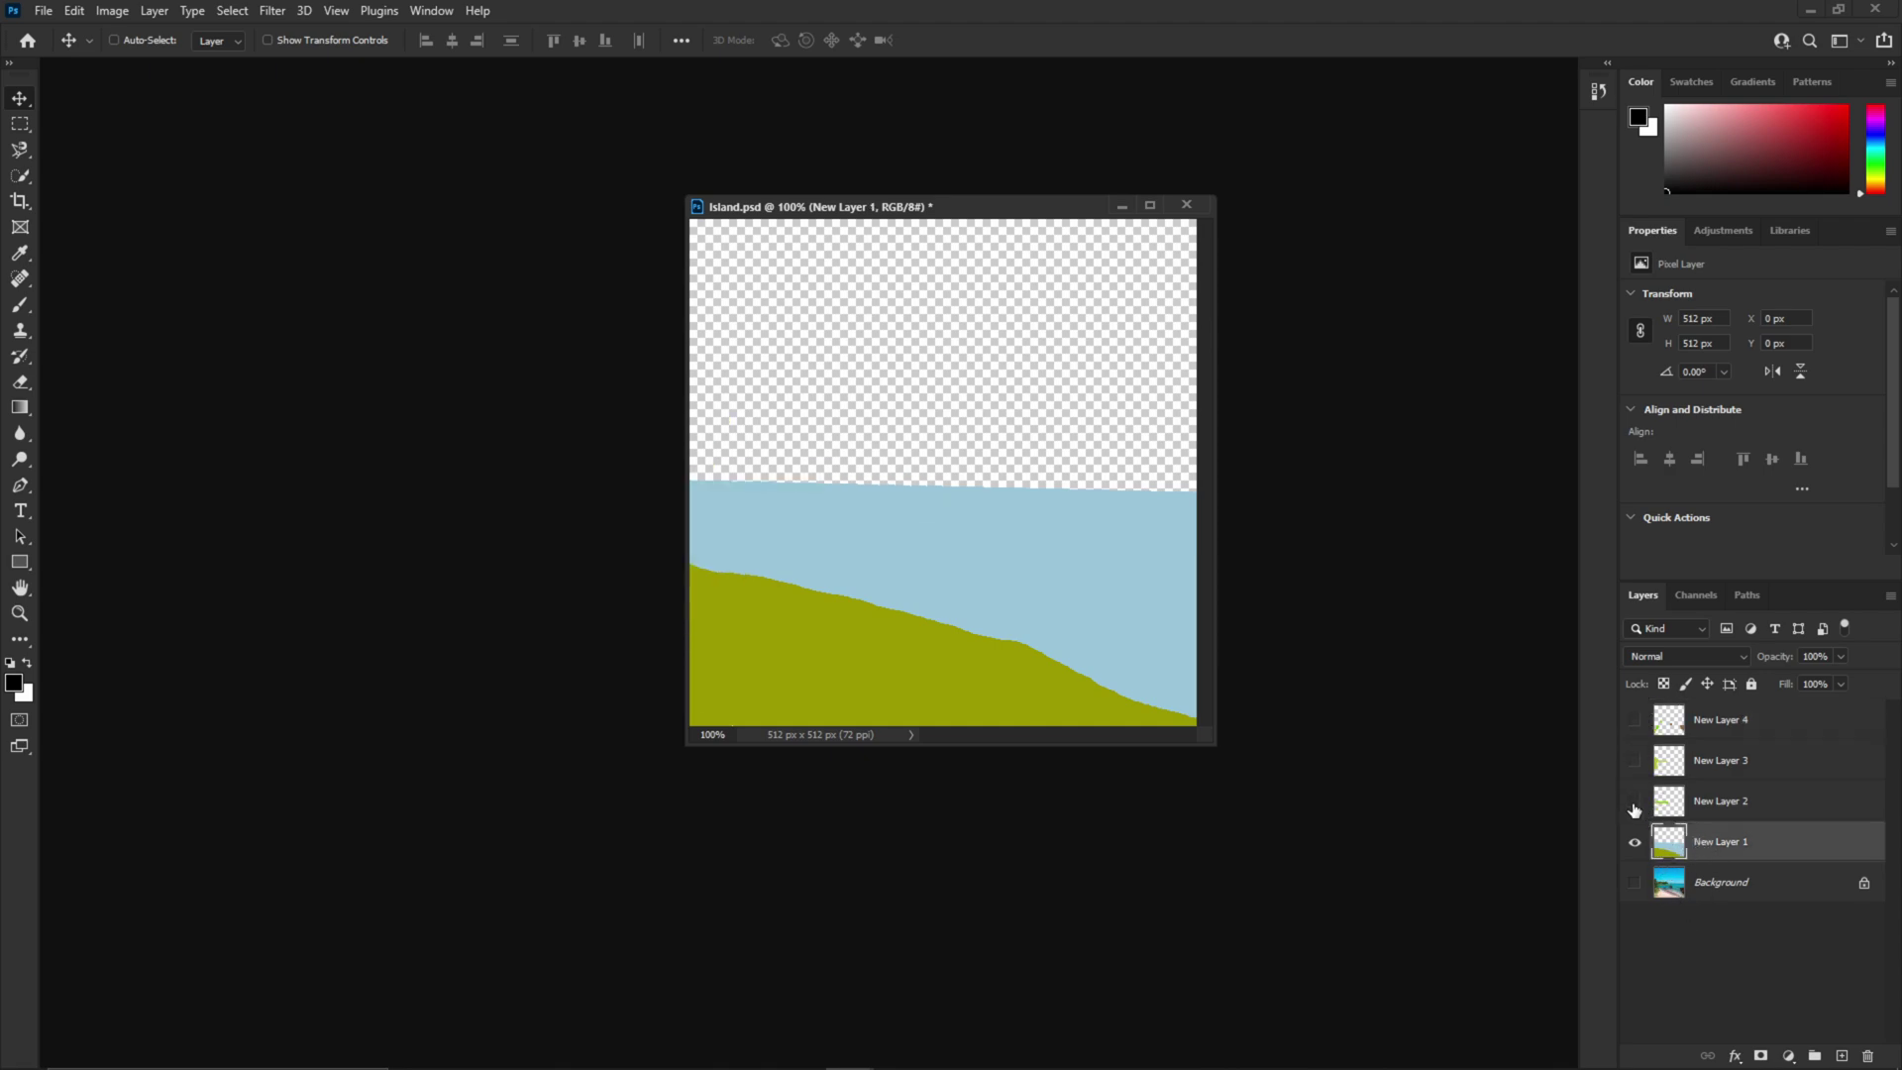
- Inspect the painted layers in turn by toggling their visibility, ending with New Layers 1 to 4 all shown
{"action": "left_click", "coordinate": [1634, 801]}
{"action": "left_click", "coordinate": [1634, 841]}
{"action": "left_click", "coordinate": [1634, 801]}
{"action": "left_click", "coordinate": [1634, 760]}
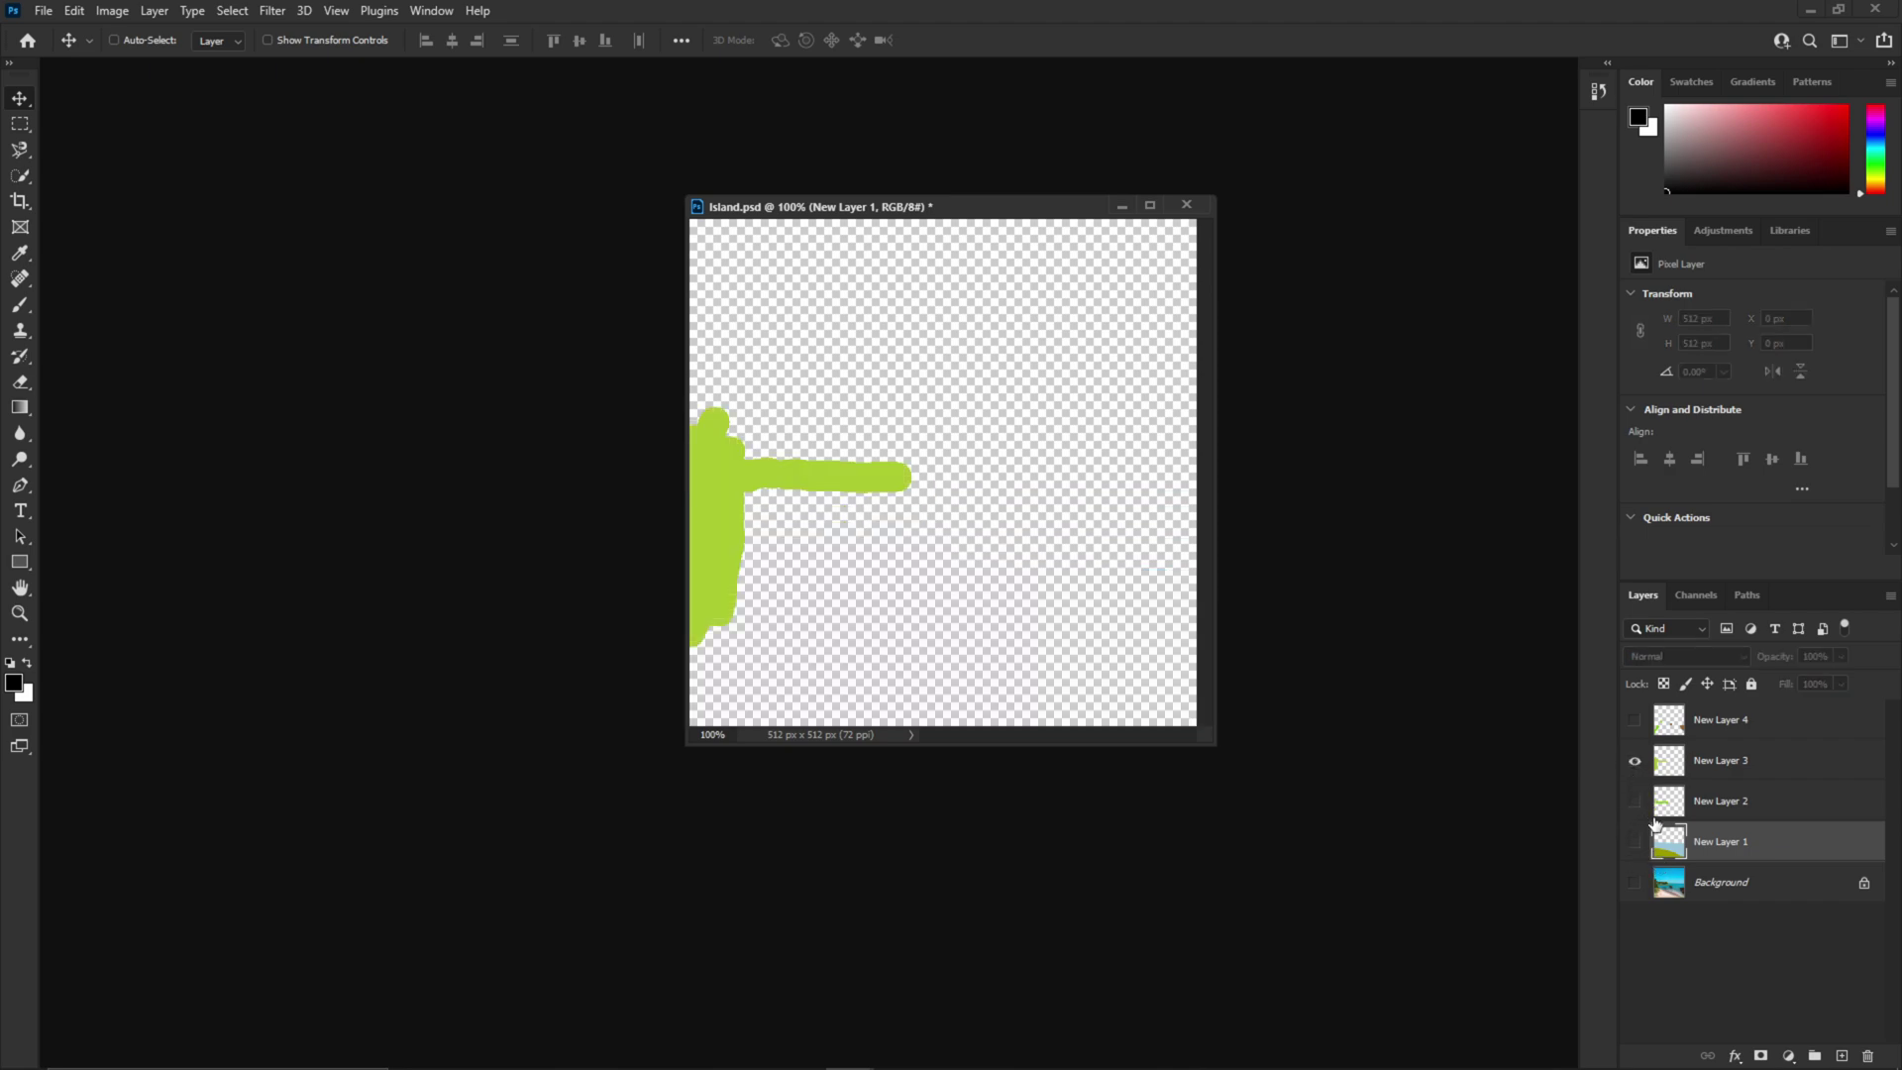
{"action": "left_click", "coordinate": [1634, 720]}
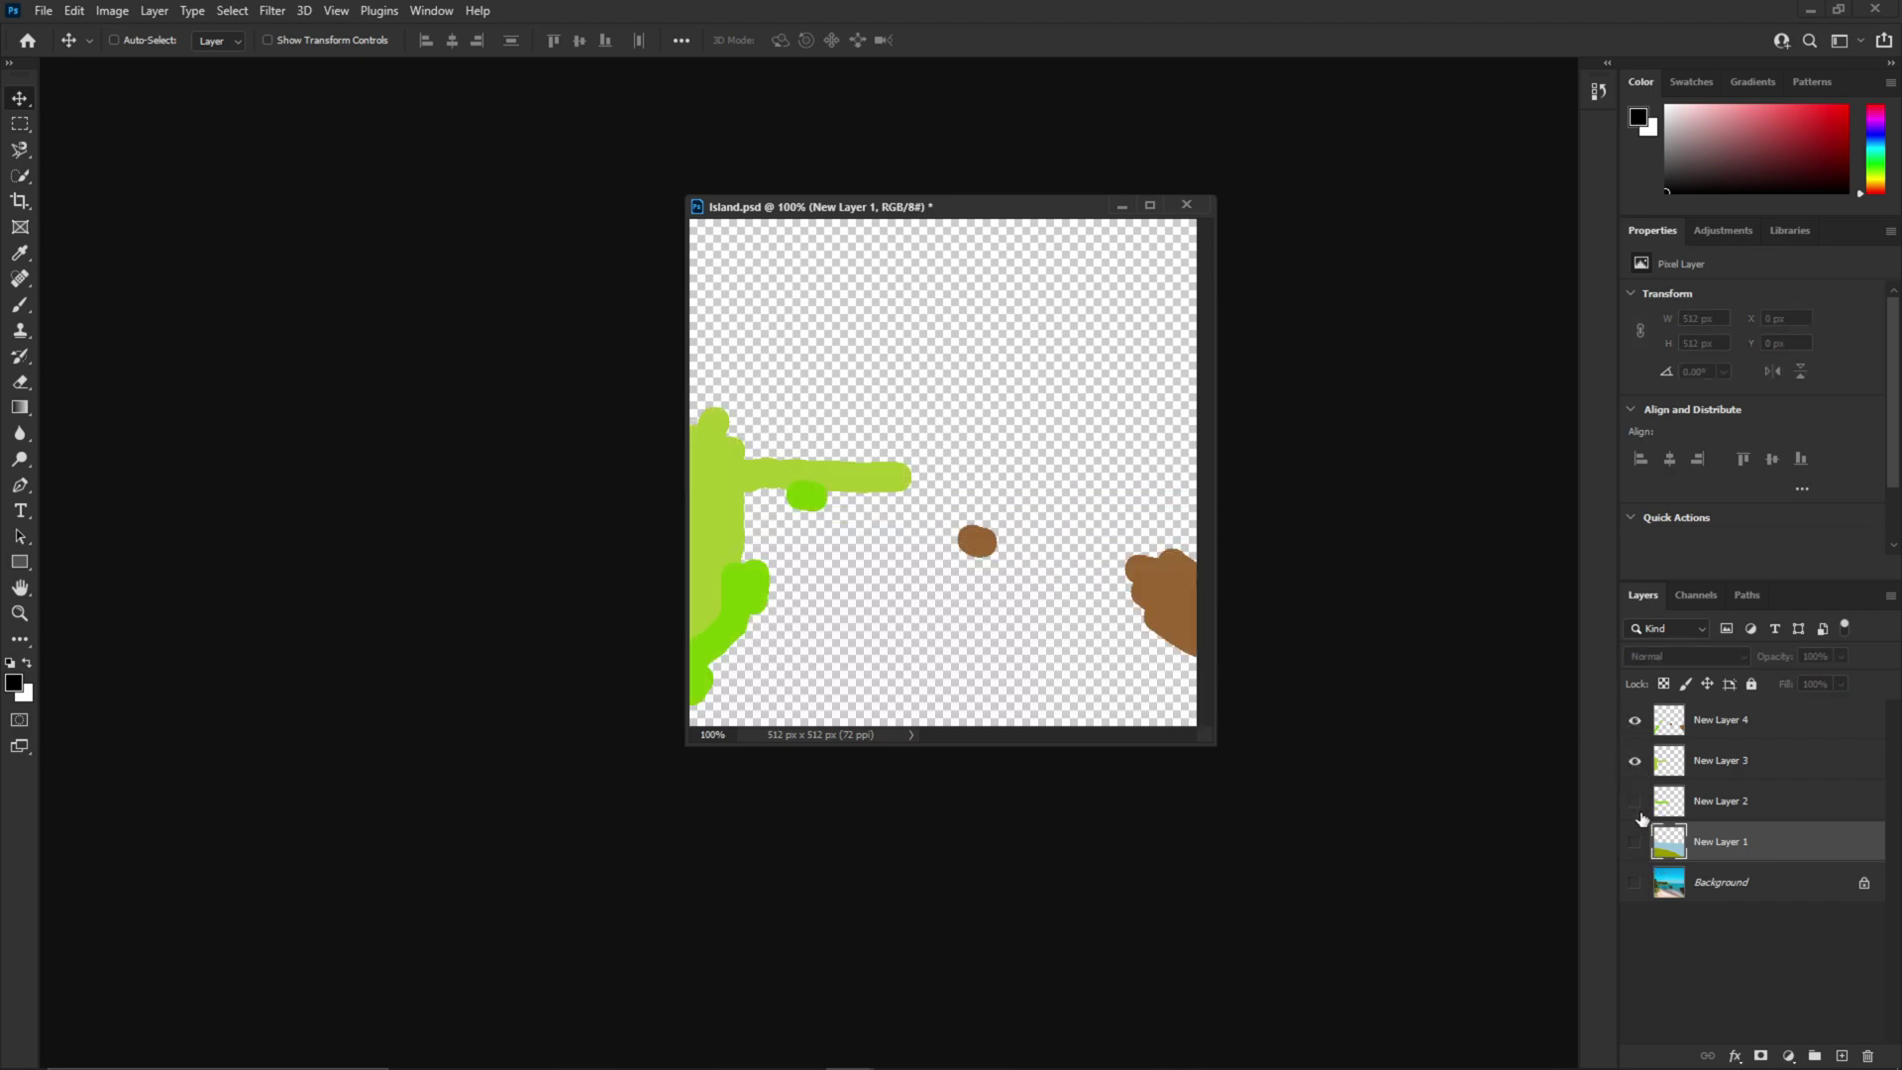
{"action": "left_click", "coordinate": [1634, 802]}
{"action": "left_click", "coordinate": [1634, 842]}
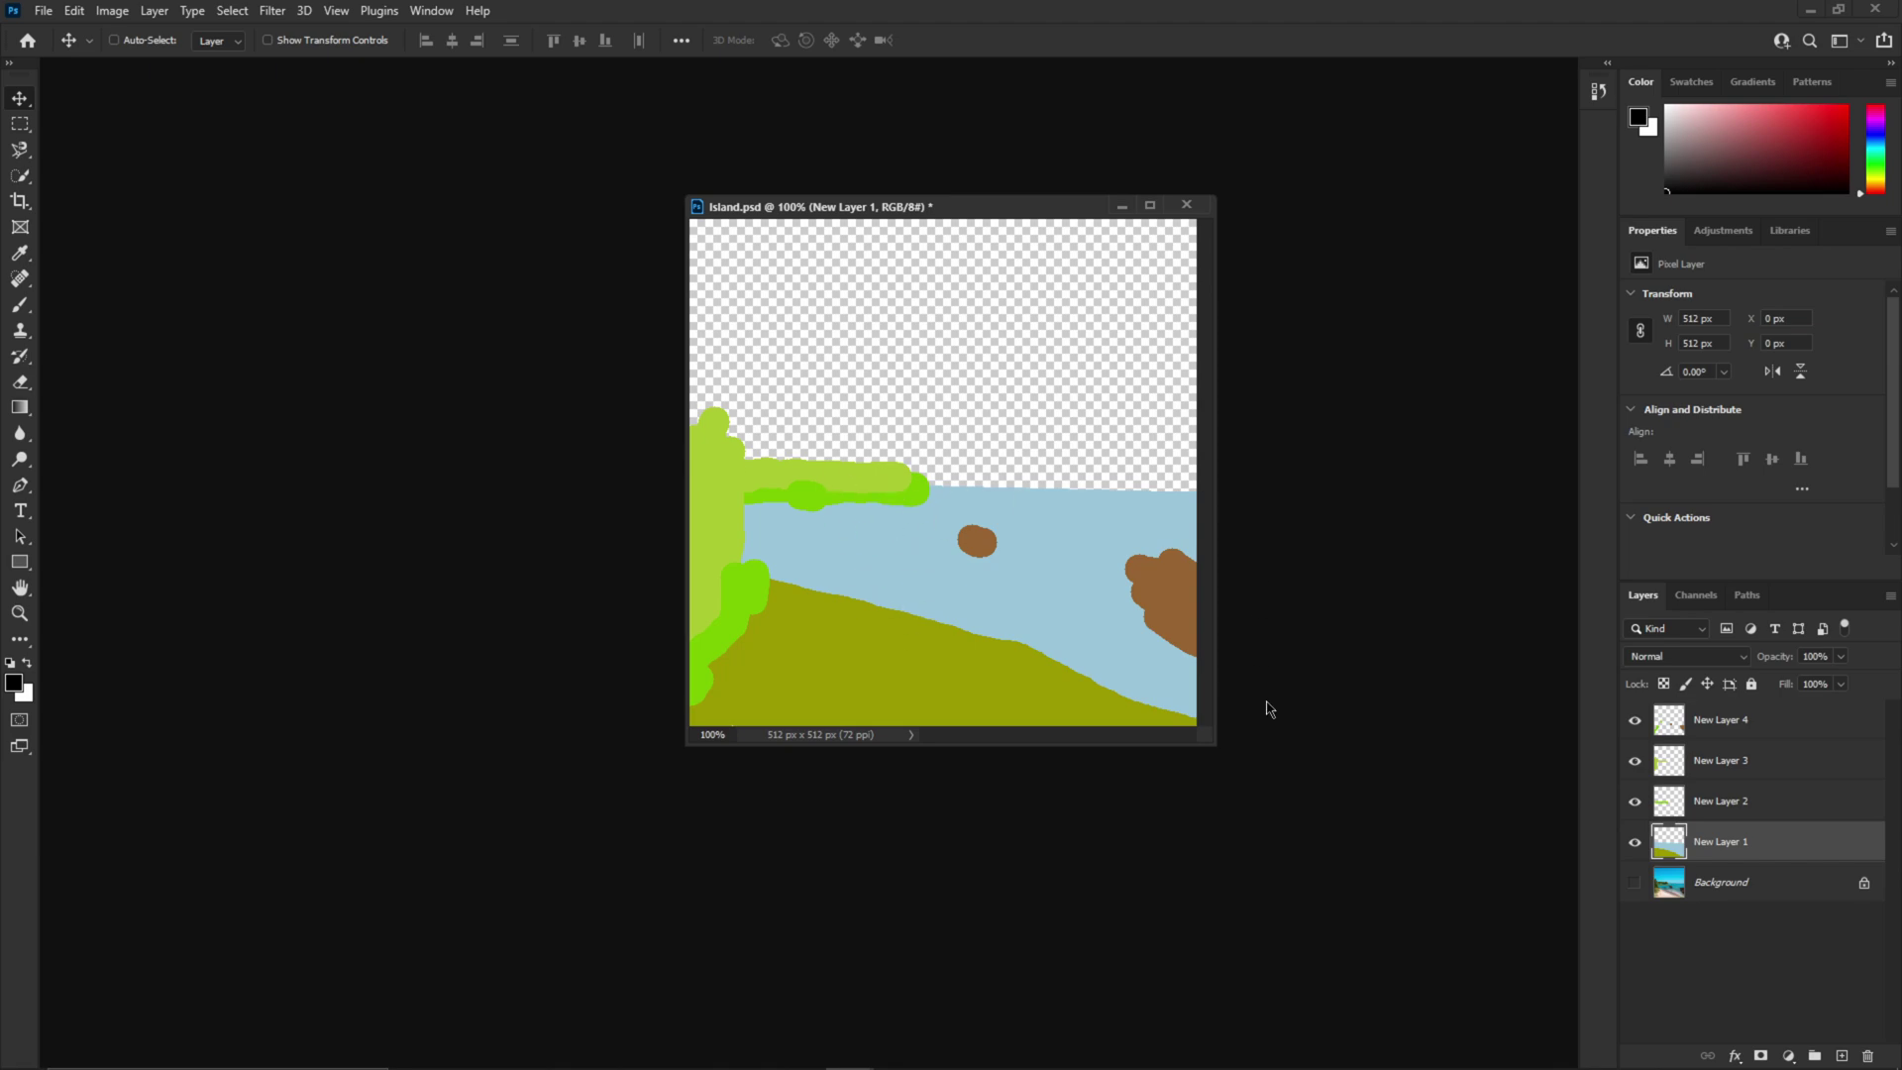
- Show the Background layer, hide New Layers 1 to 4 and shift the document window slightly aside
{"action": "left_click", "coordinate": [1708, 893]}
{"action": "left_click", "coordinate": [1635, 882]}
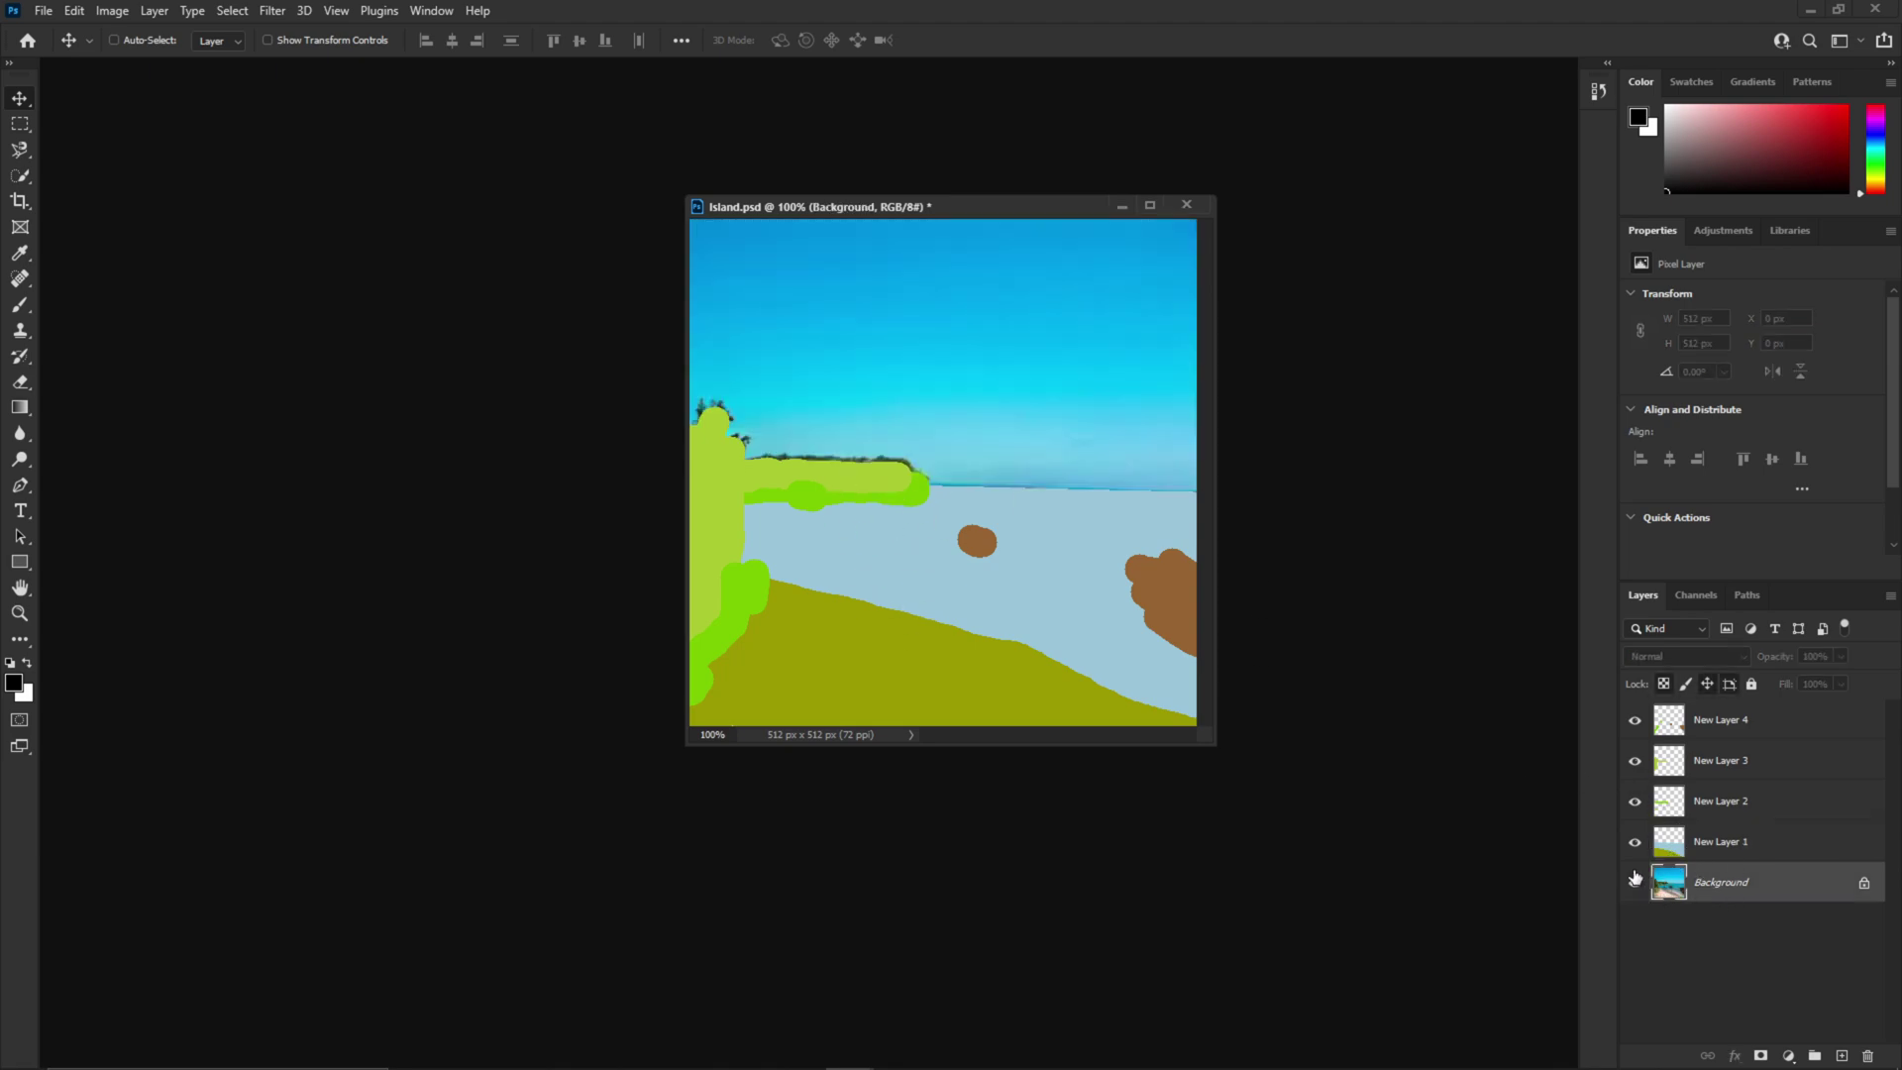
{"action": "left_click_drag", "start_coordinate": [1635, 720], "coordinate": [1635, 842]}
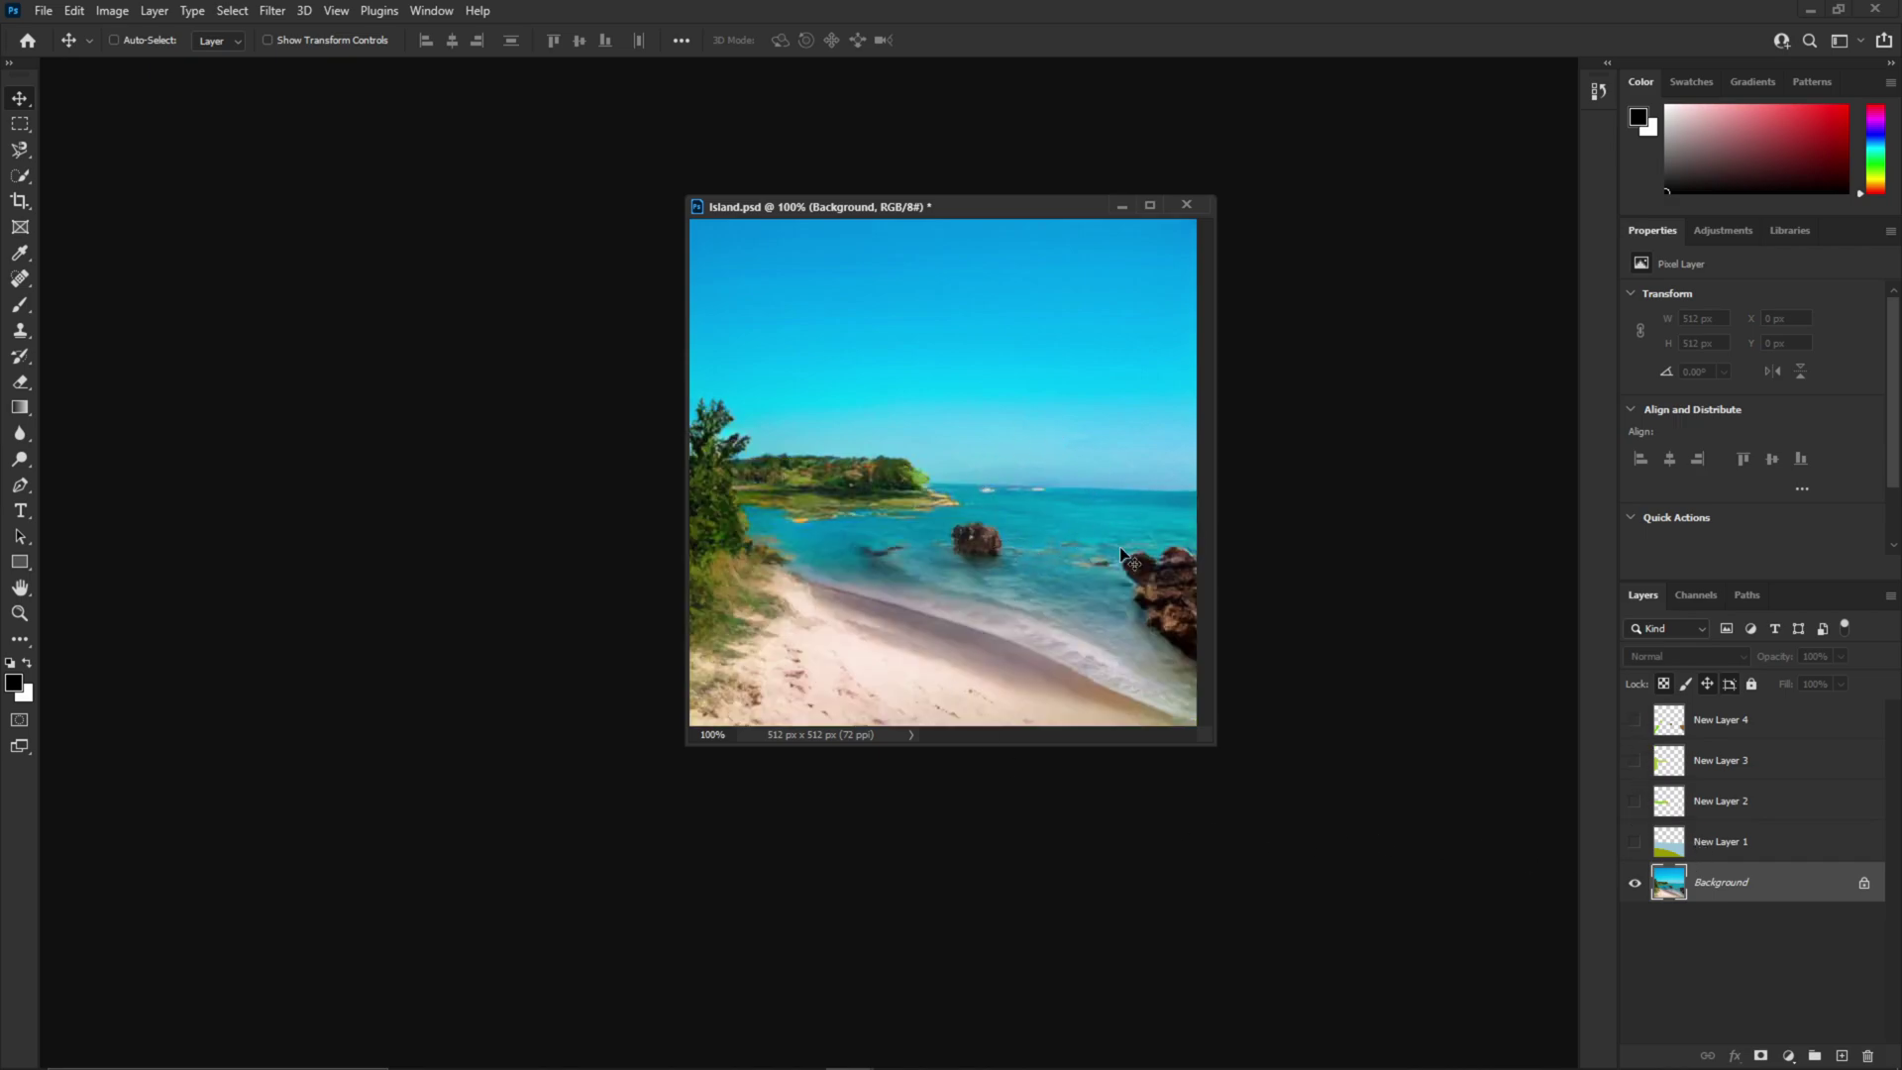
{"action": "left_click_drag", "start_coordinate": [996, 211], "coordinate": [854, 203]}
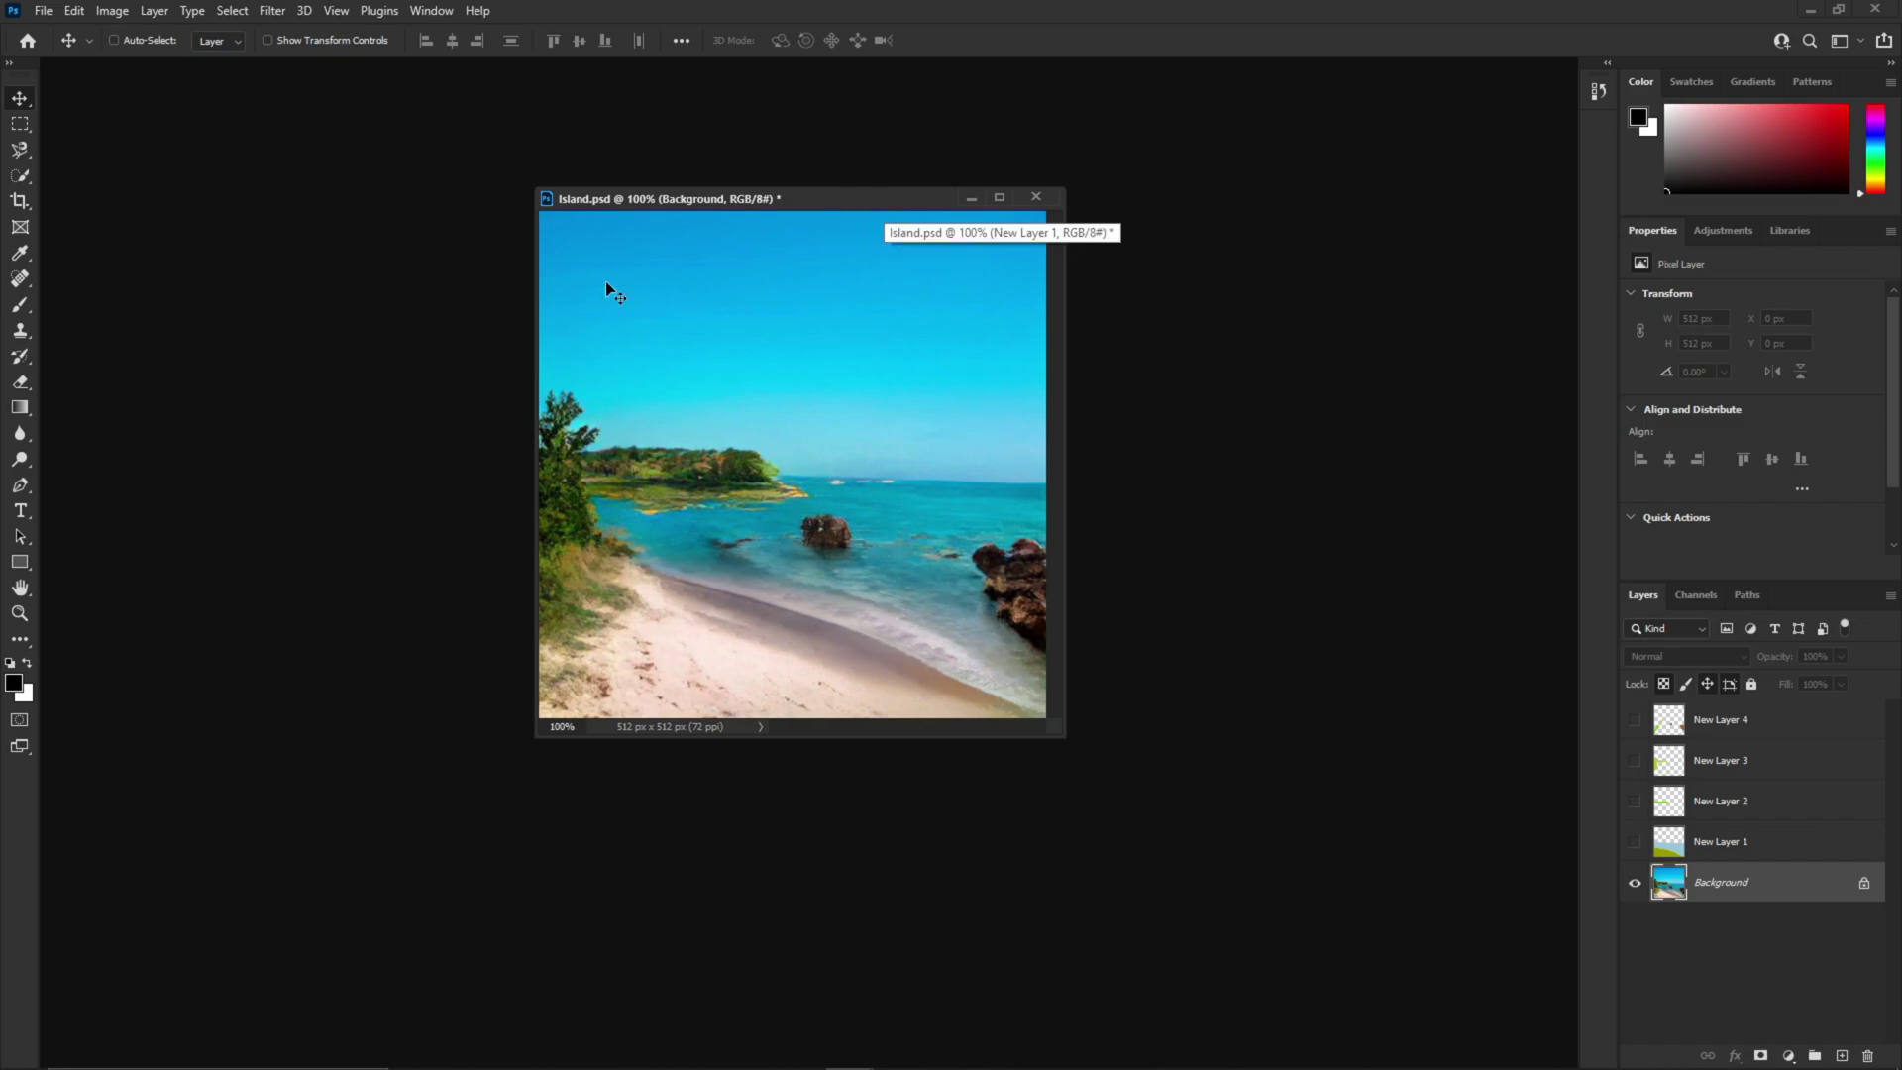
- Open the Image Size settings, move the dialog clear of the picture and check the image's pixel dimensions
{"action": "left_click", "coordinate": [112, 11]}
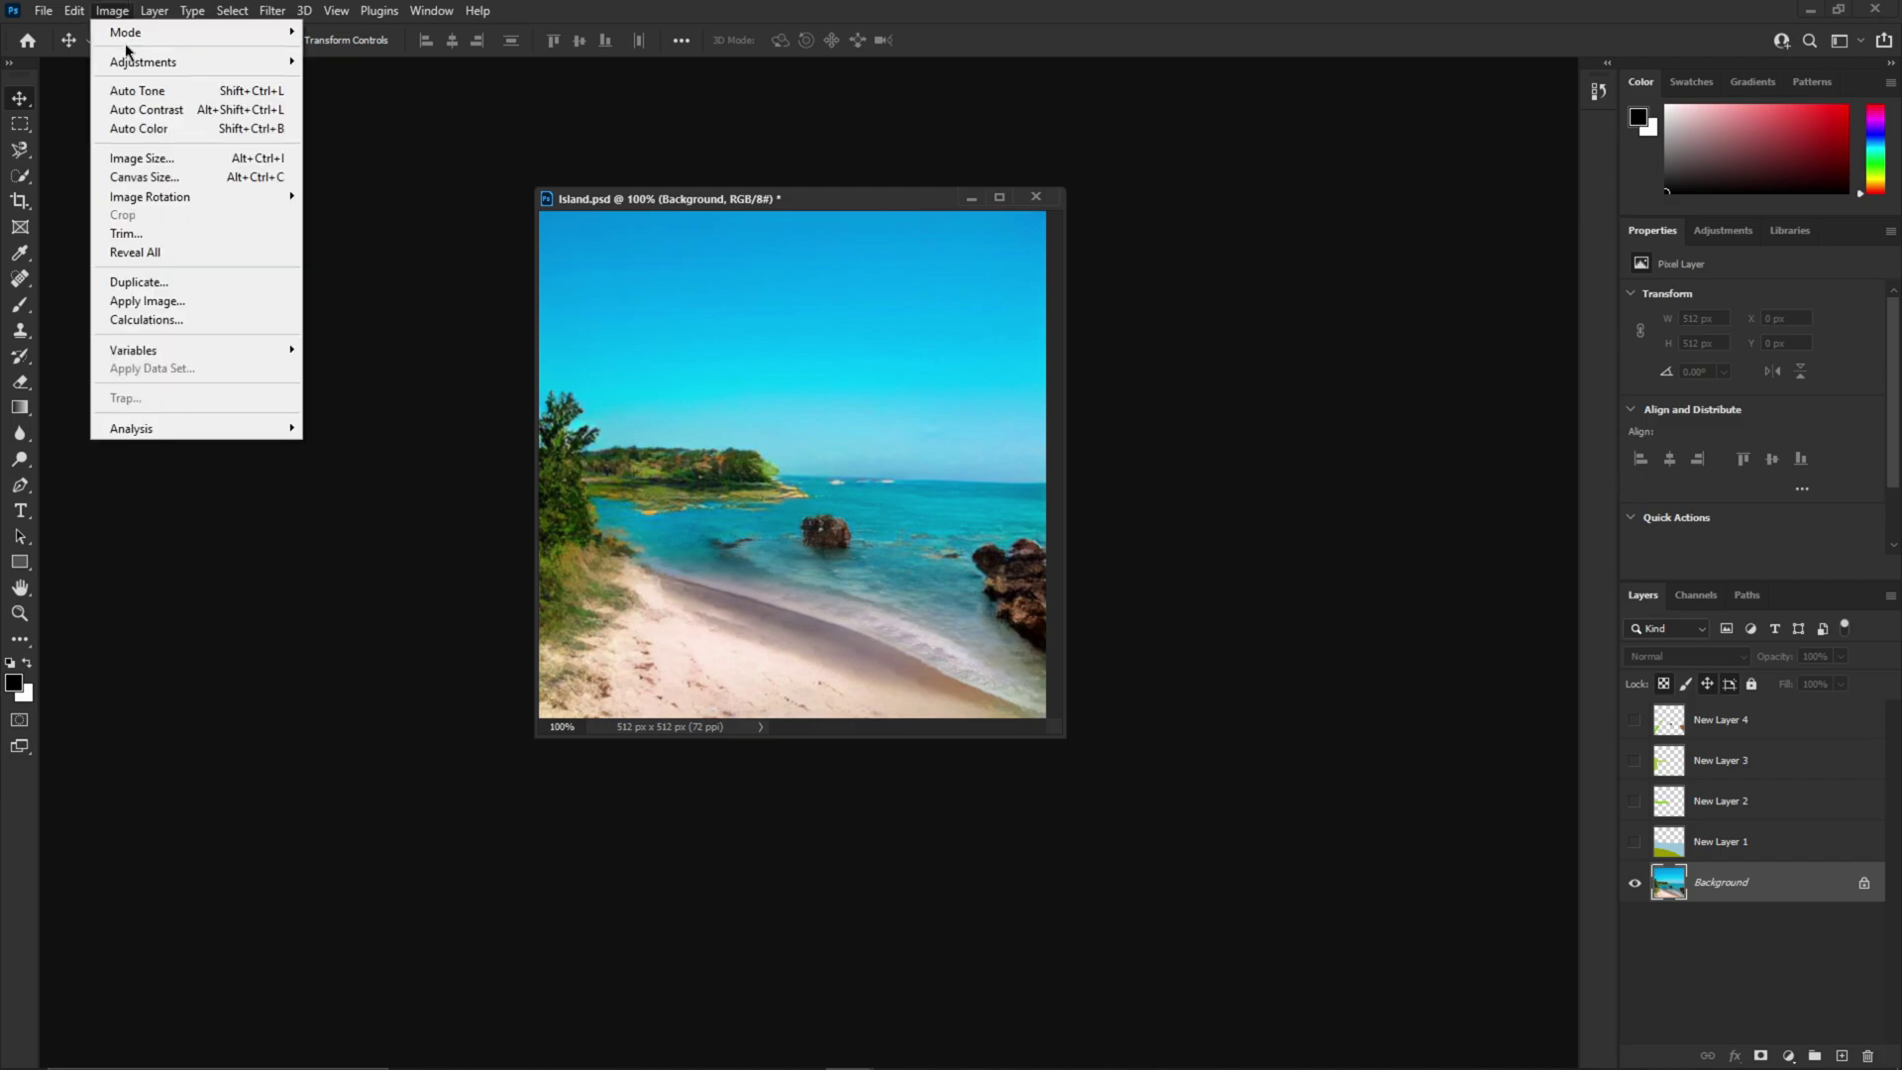
{"action": "left_click", "coordinate": [186, 160]}
{"action": "left_click_drag", "start_coordinate": [1585, 520], "coordinate": [1005, 164]}
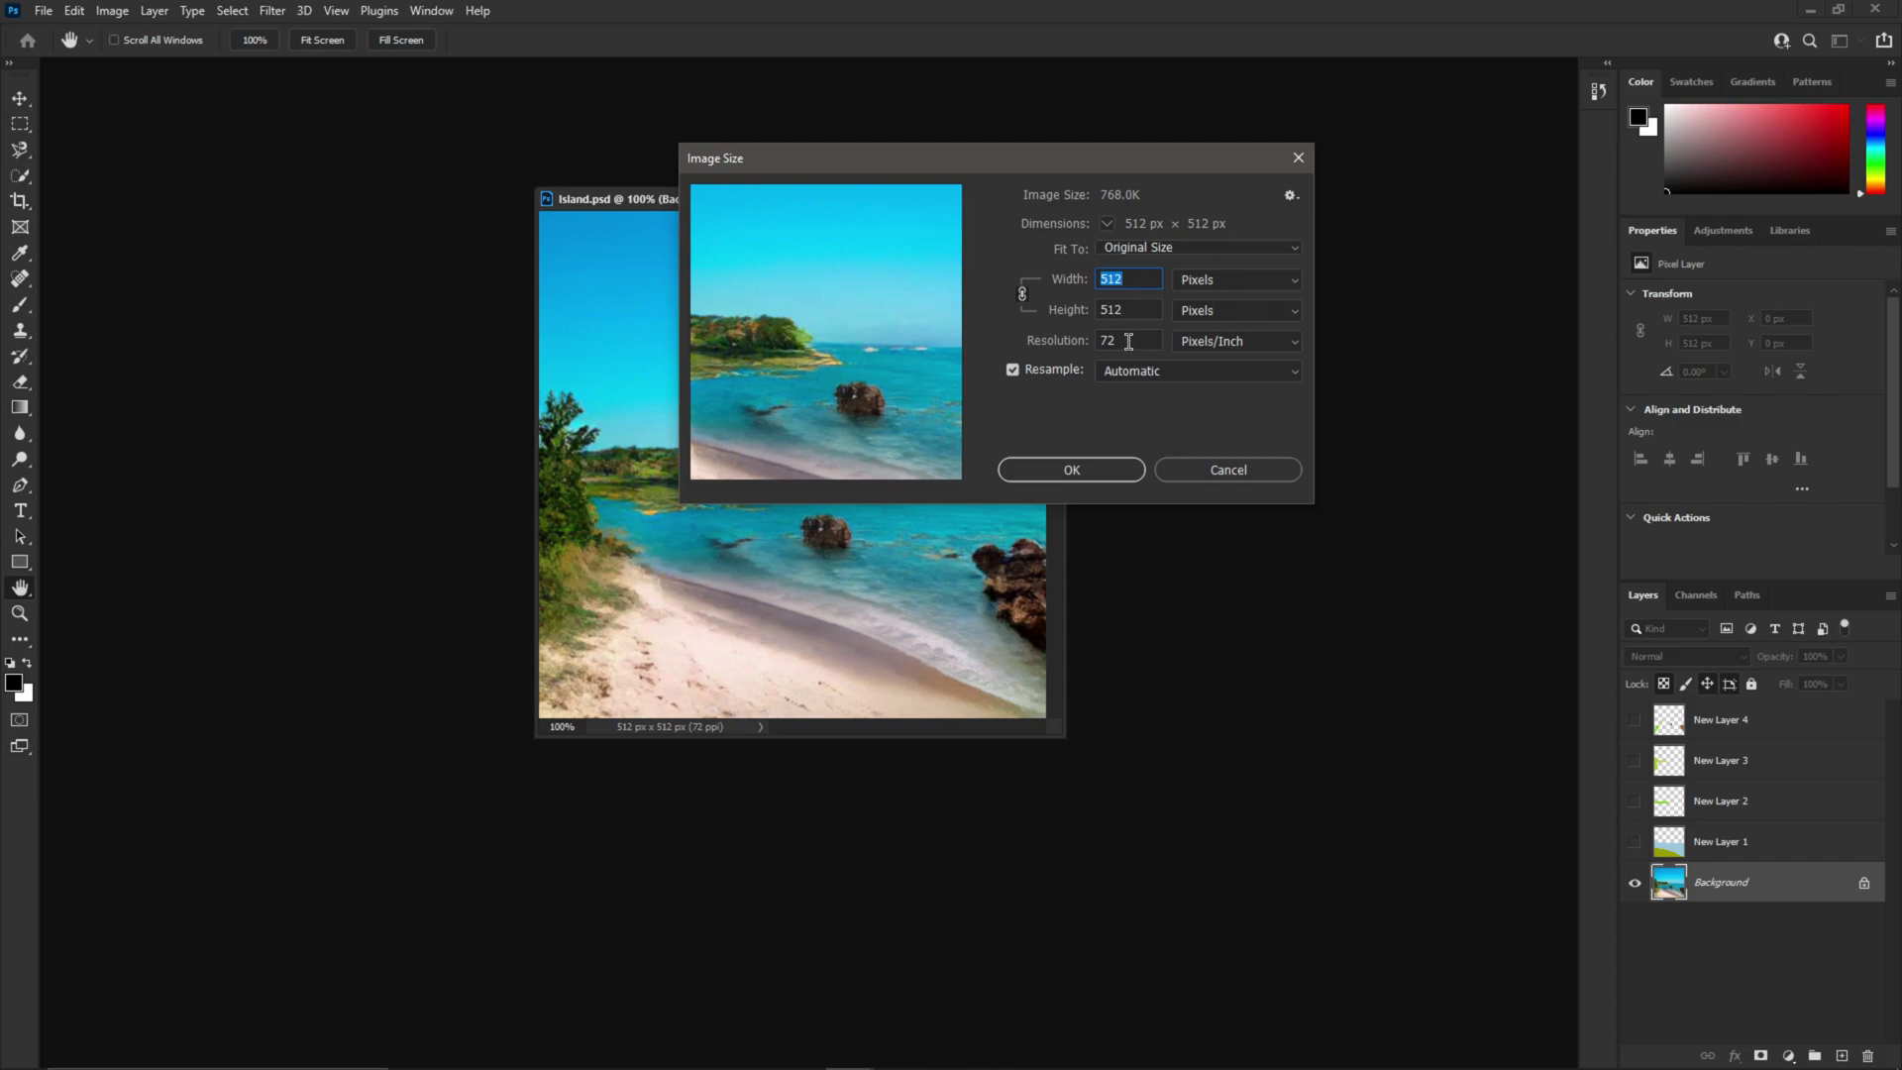
{"action": "left_click_drag", "start_coordinate": [1103, 170], "coordinate": [1504, 224]}
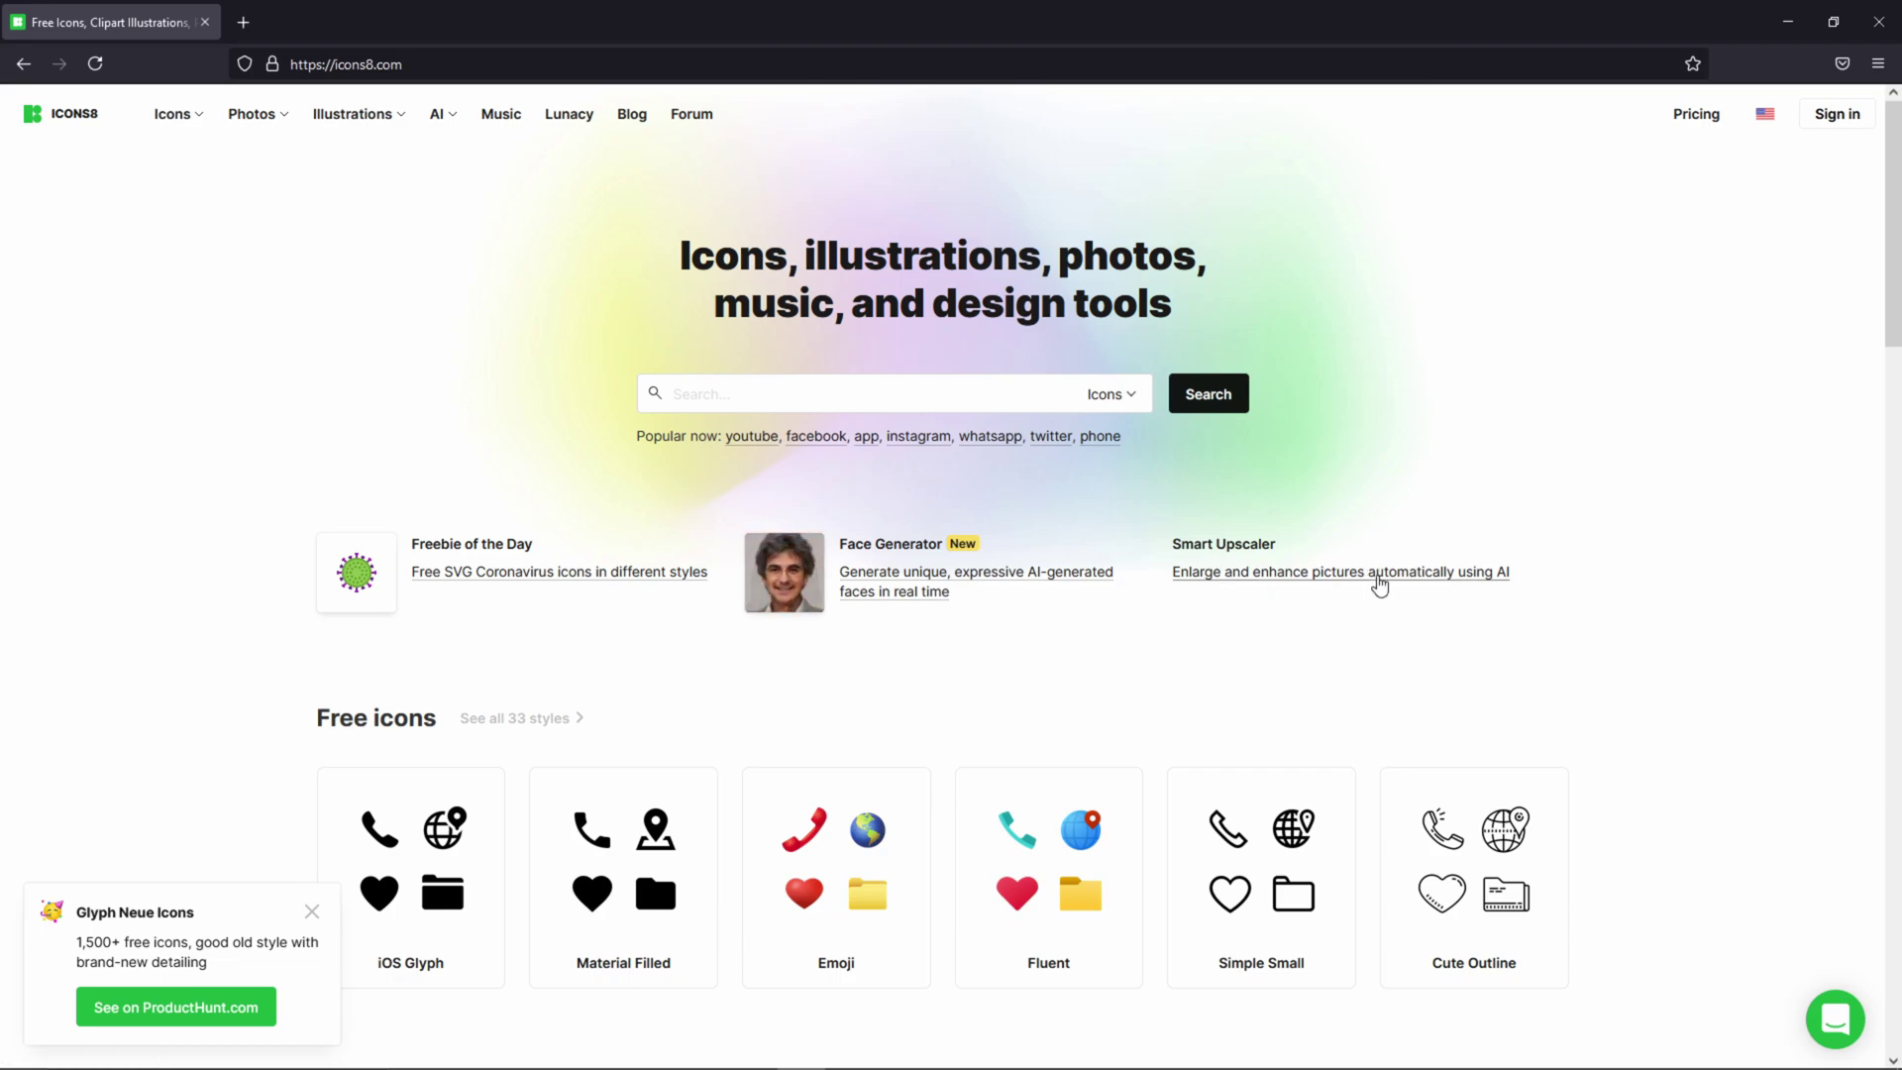
- Switch to Firefox and open the Smart Upscaler from the Icons8 home page
{"action": "left_click", "coordinate": [1422, 575]}
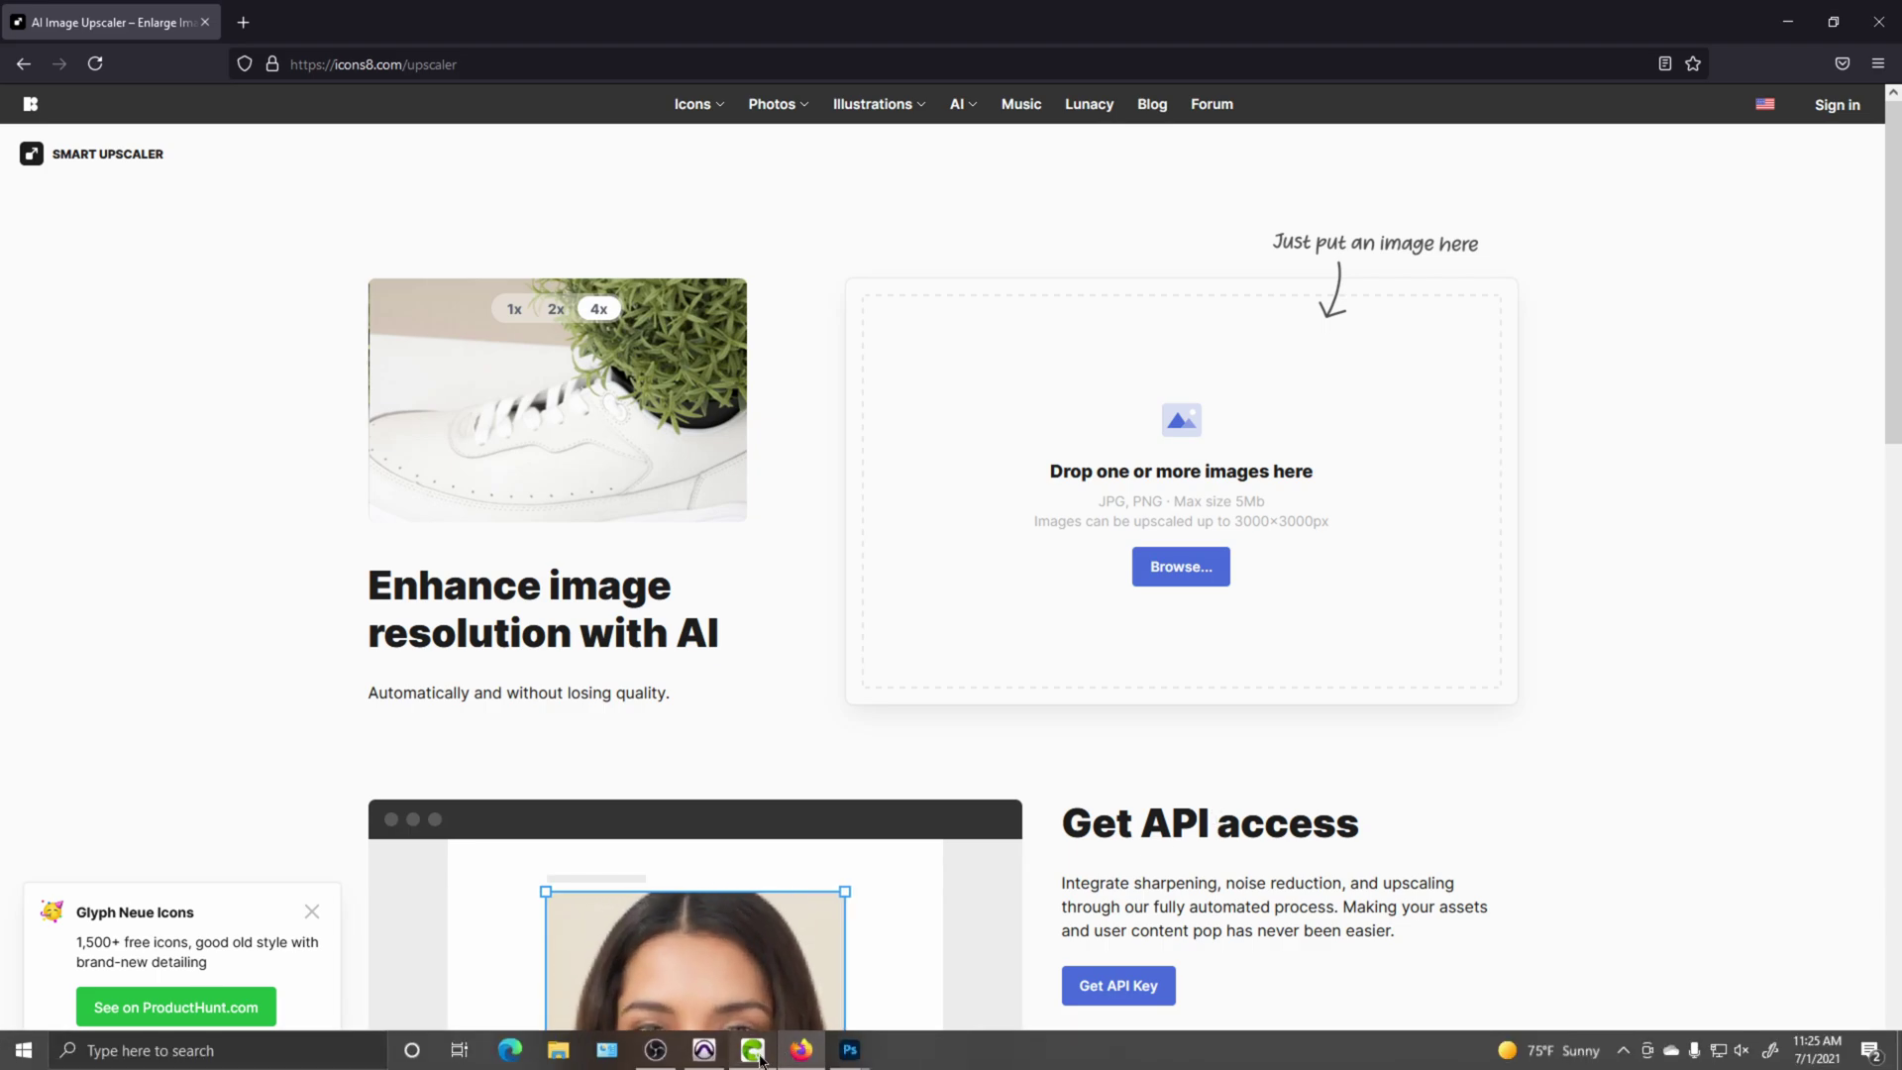
- Switch back to NVIDIA Canvas and export the landscape to the Desktop as a PNG file named Island_2
{"action": "left_click", "coordinate": [755, 1052]}
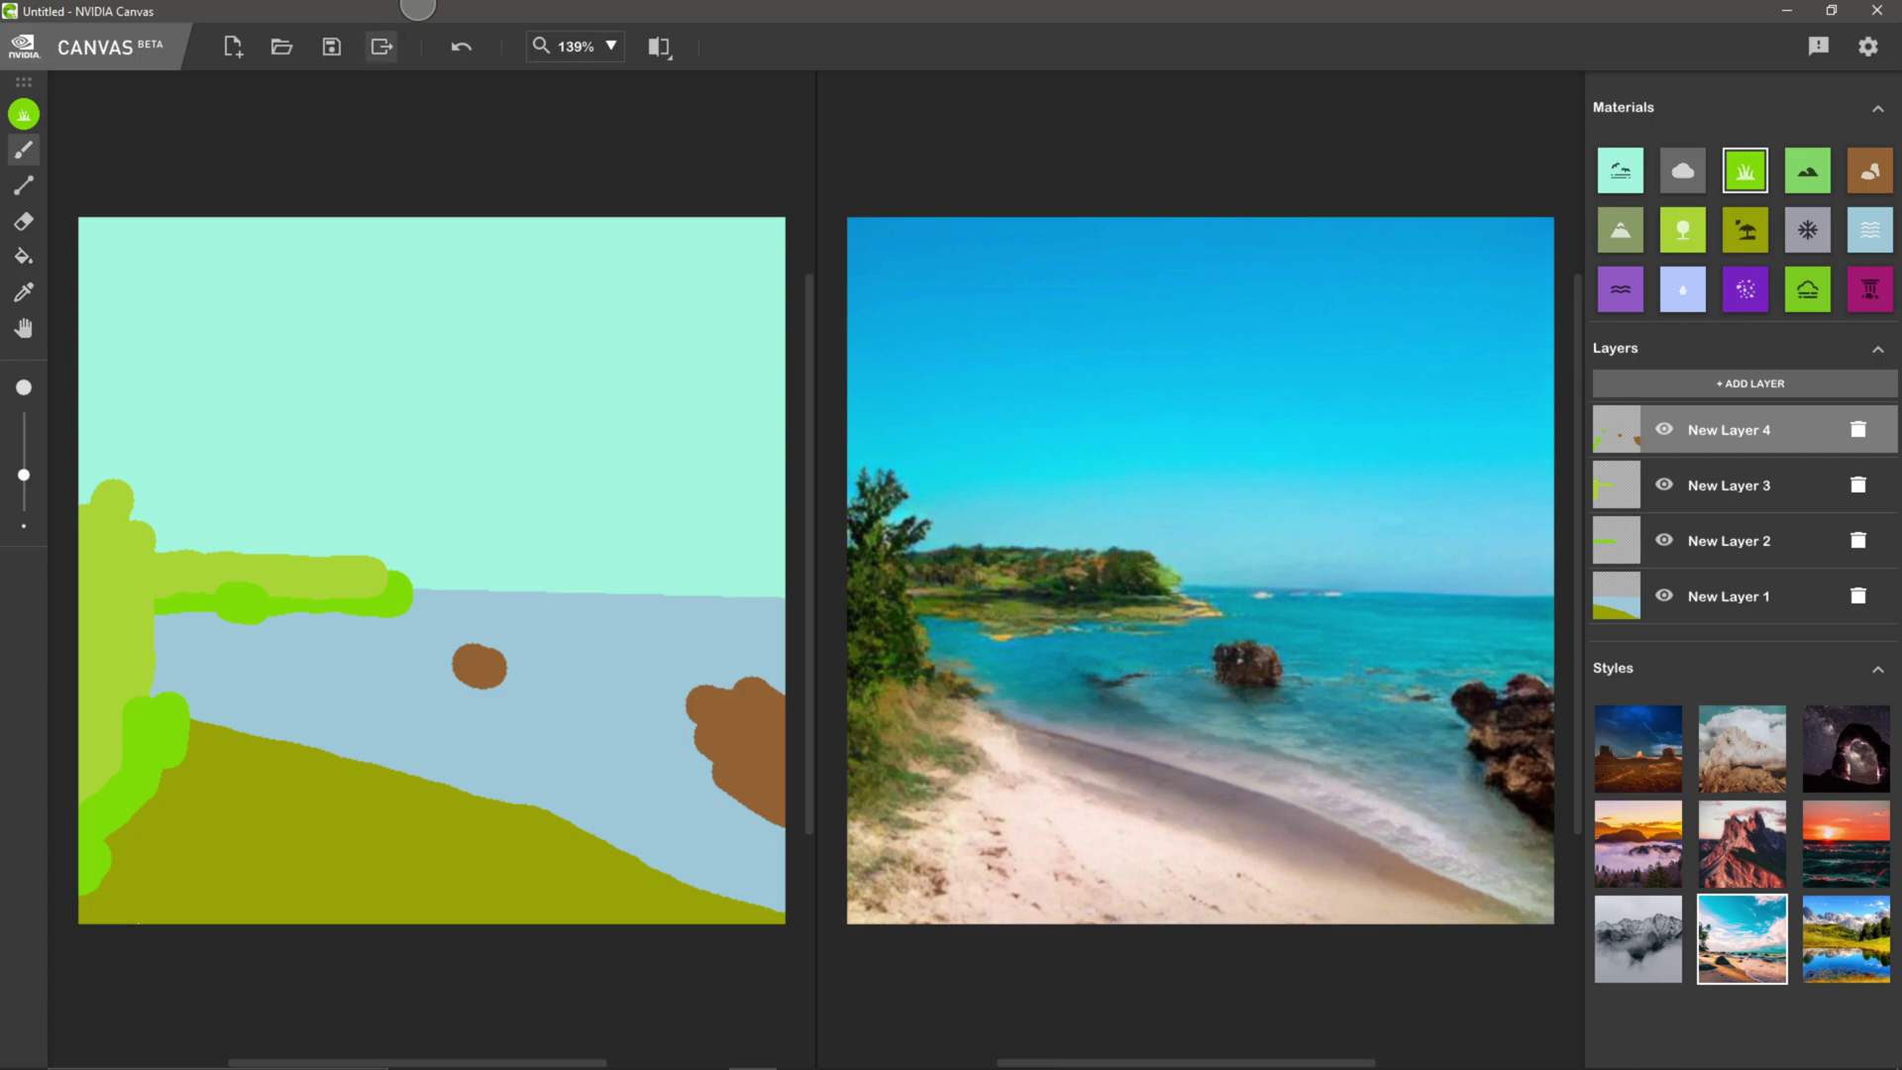
{"action": "left_click", "coordinate": [381, 47]}
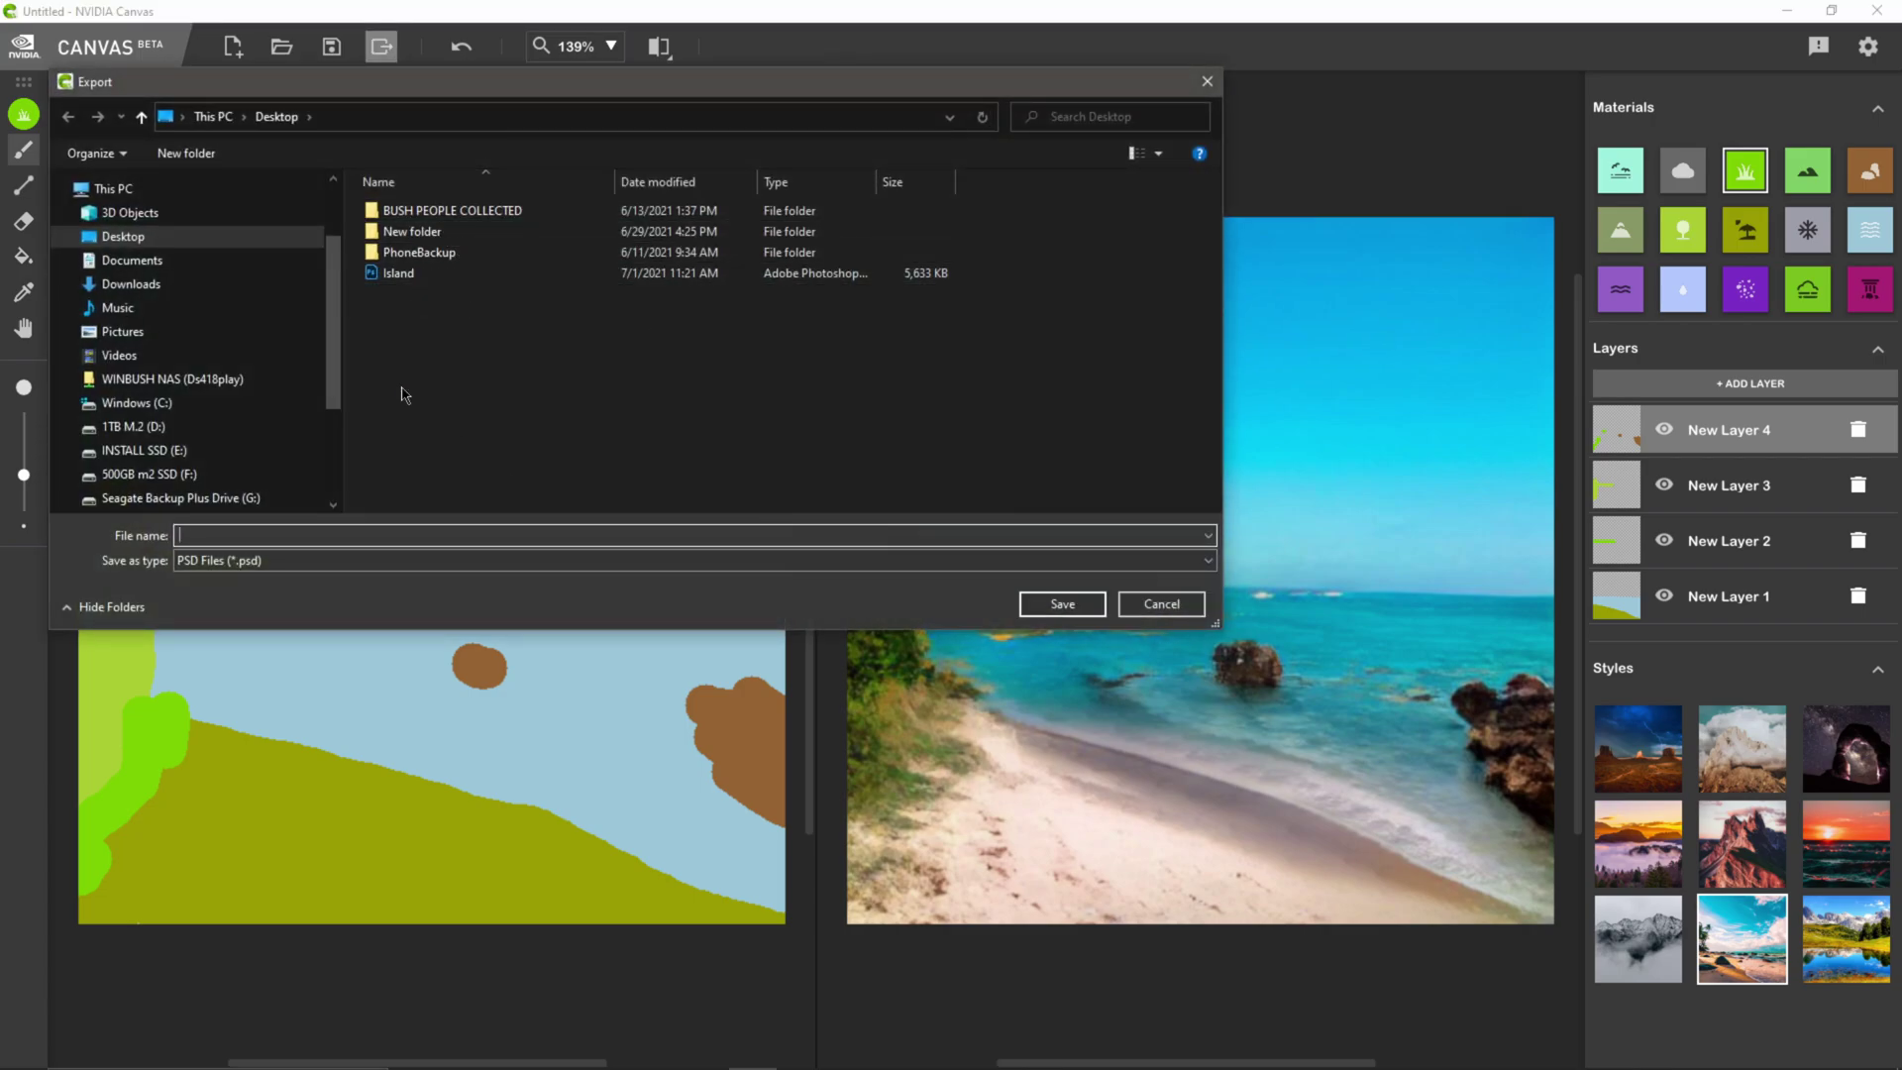
{"action": "type", "text": "Isla"}
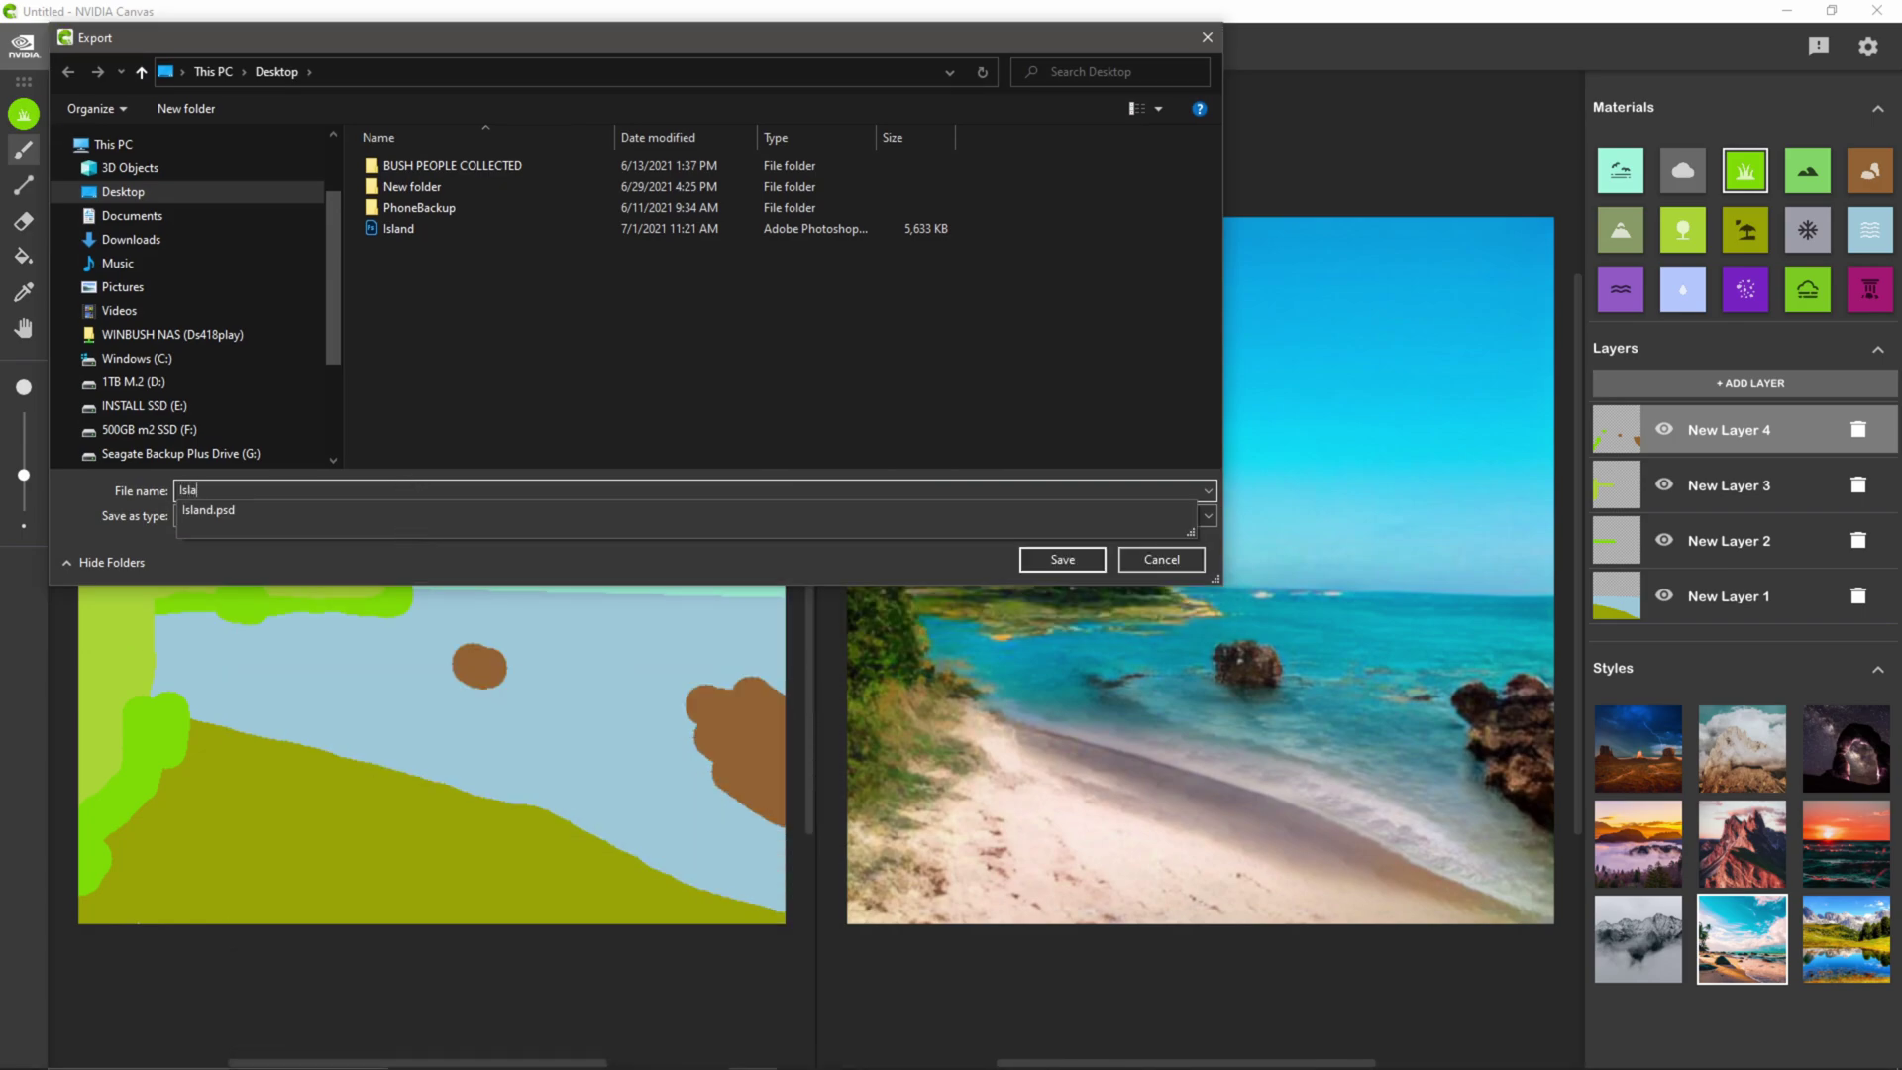
{"action": "type", "text": "nd_2"}
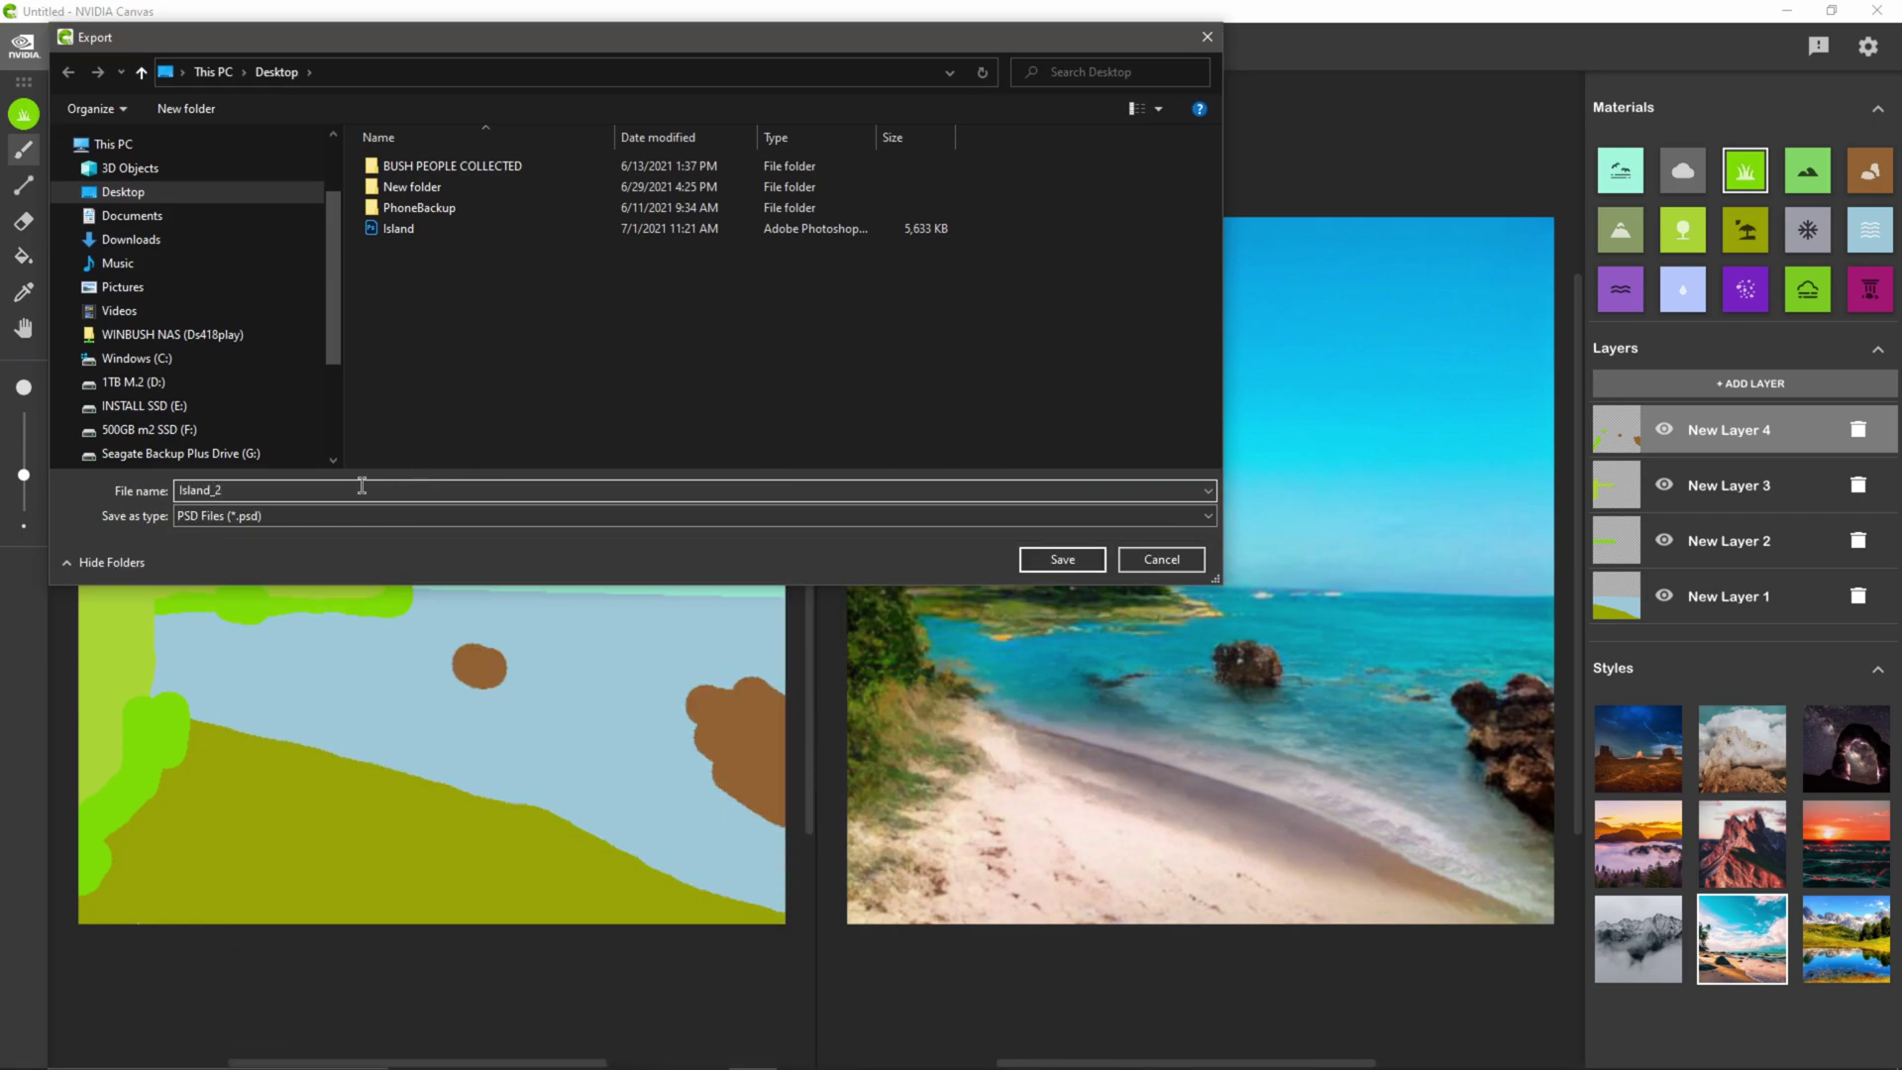
{"action": "left_click", "coordinate": [222, 516]}
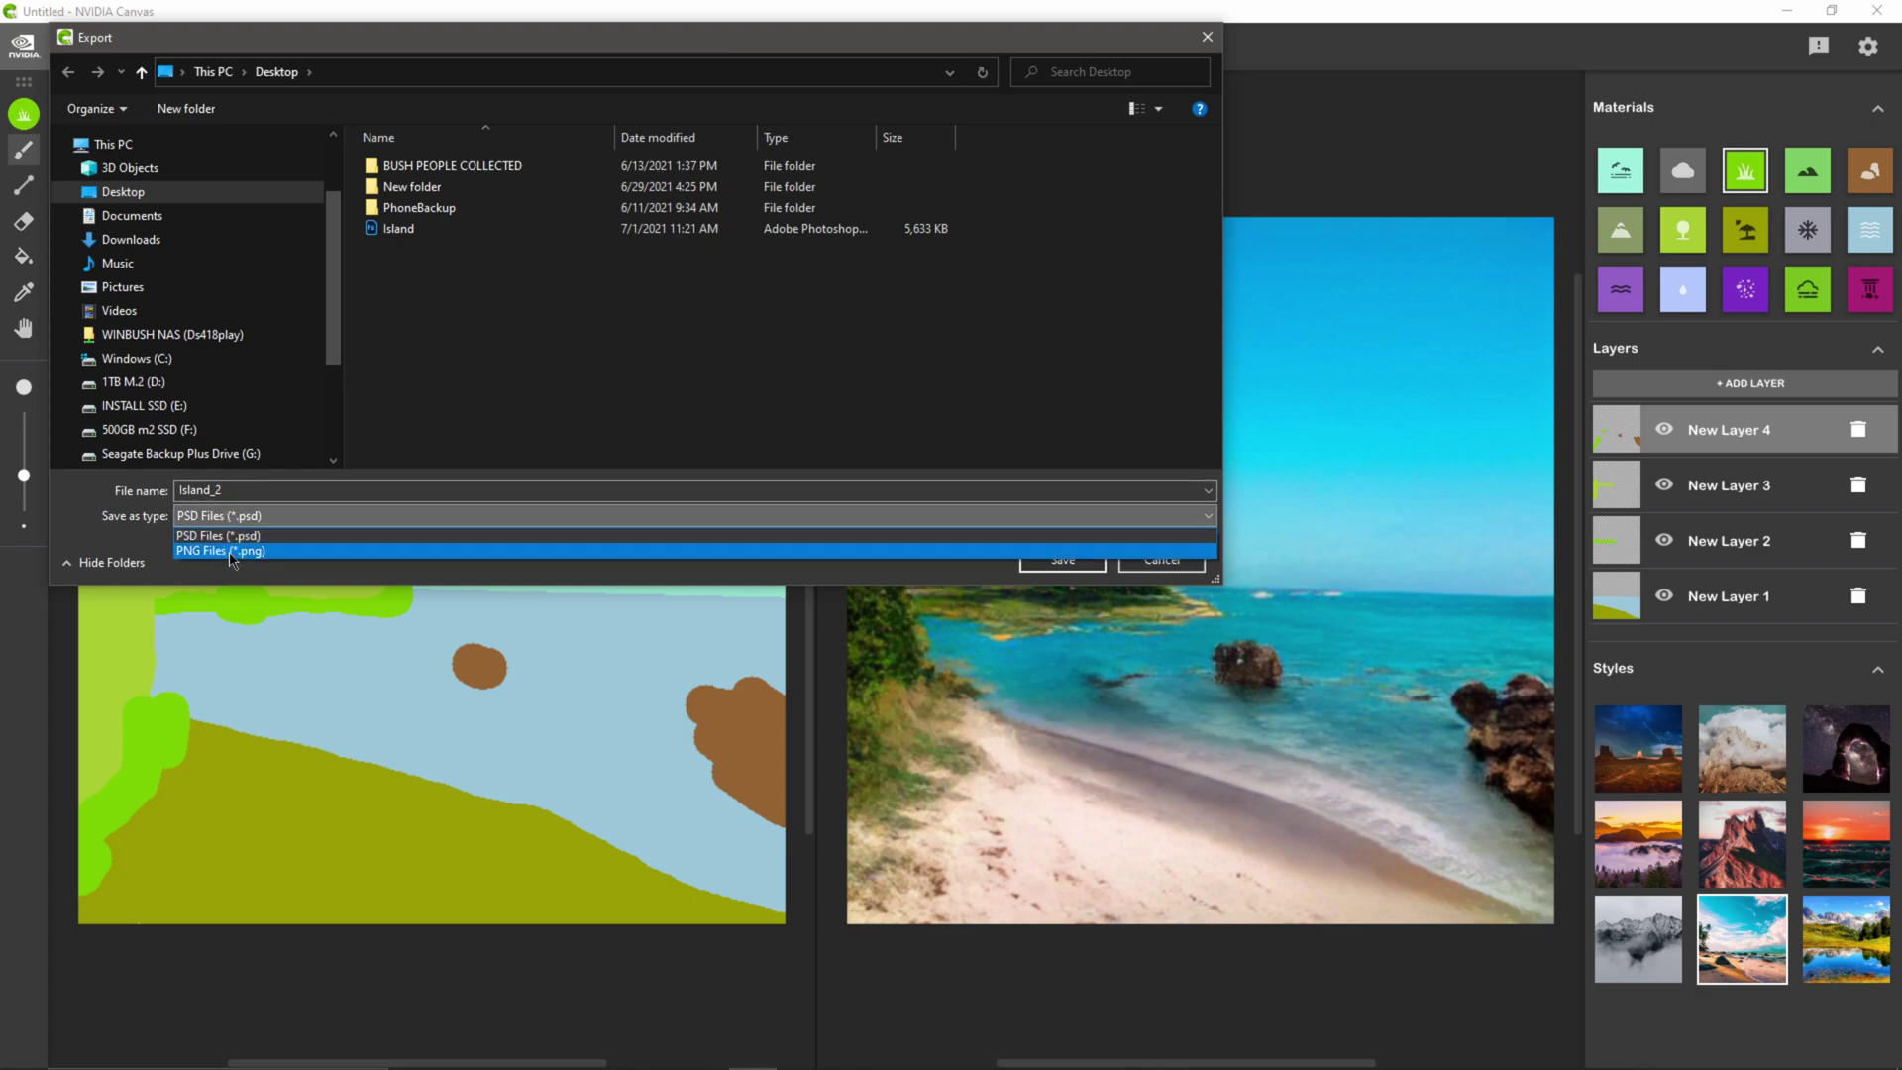
{"action": "left_click", "coordinate": [231, 552]}
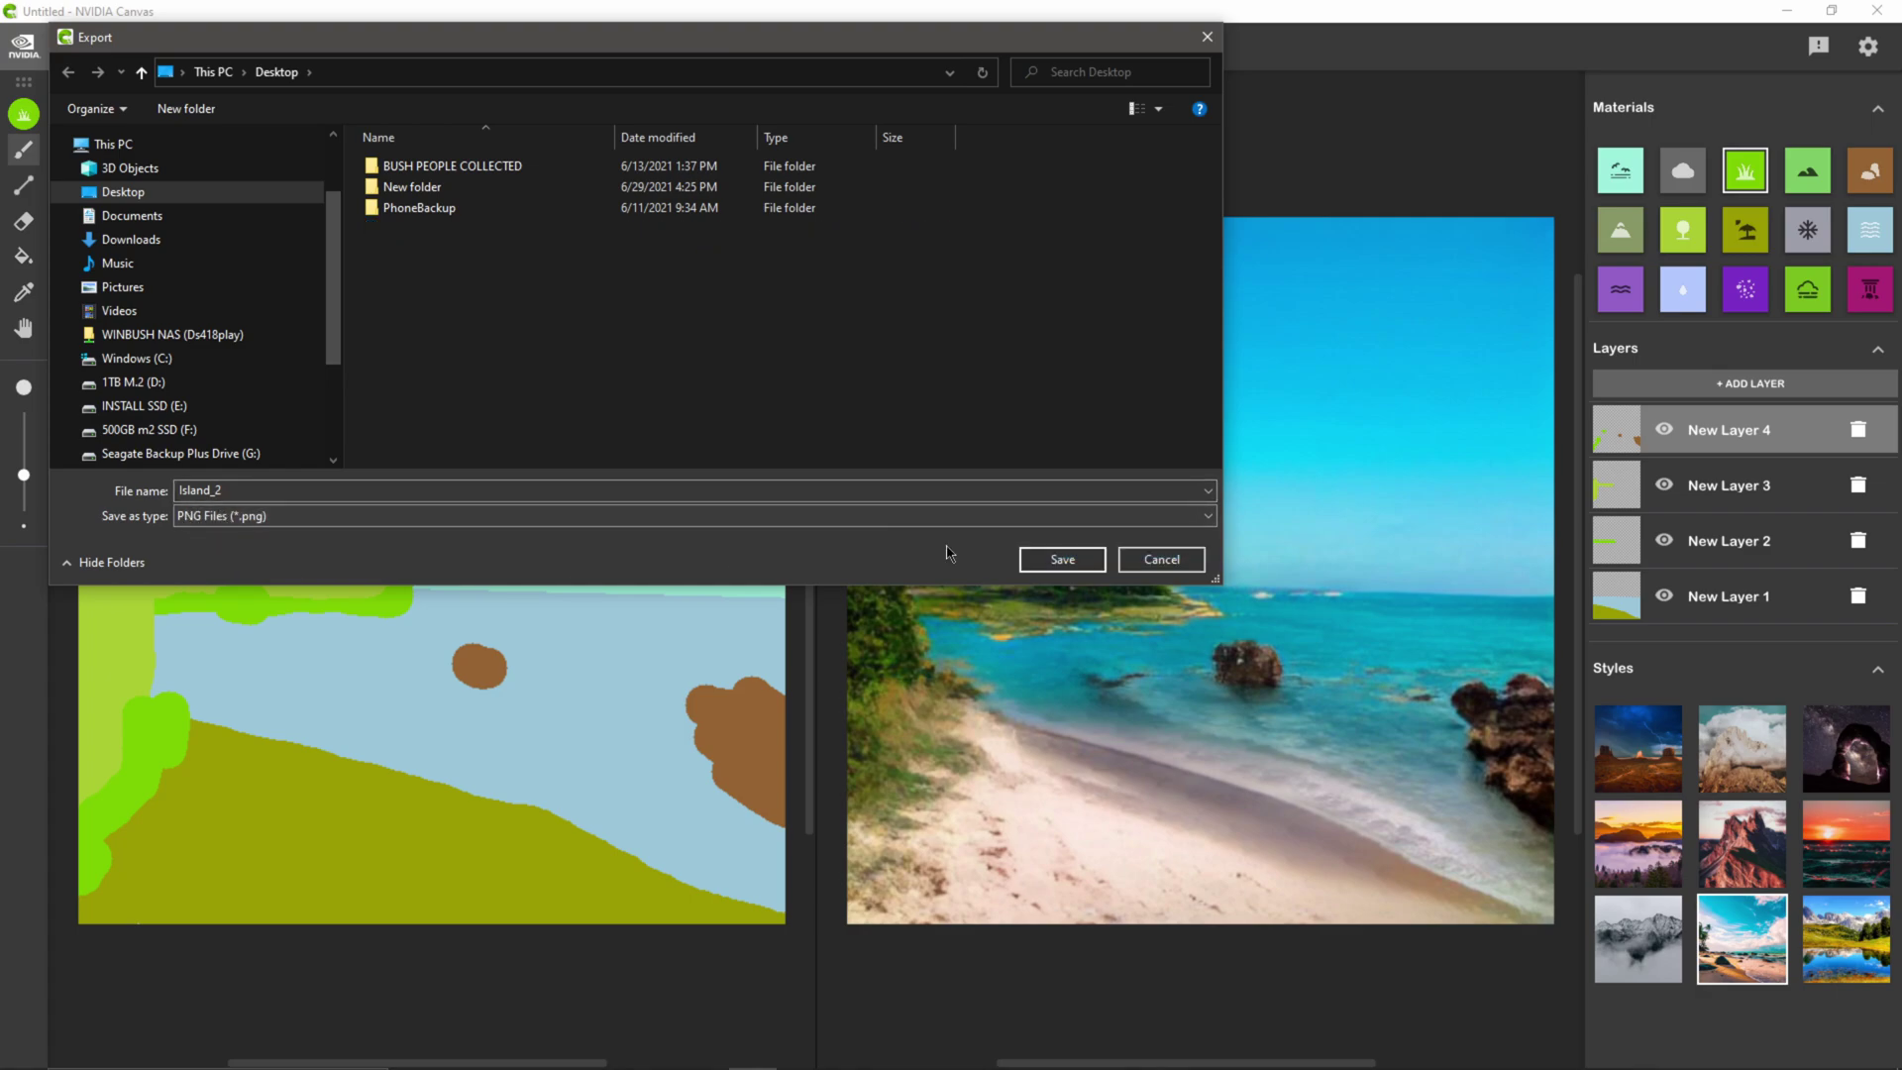
{"action": "left_click", "coordinate": [1060, 561]}
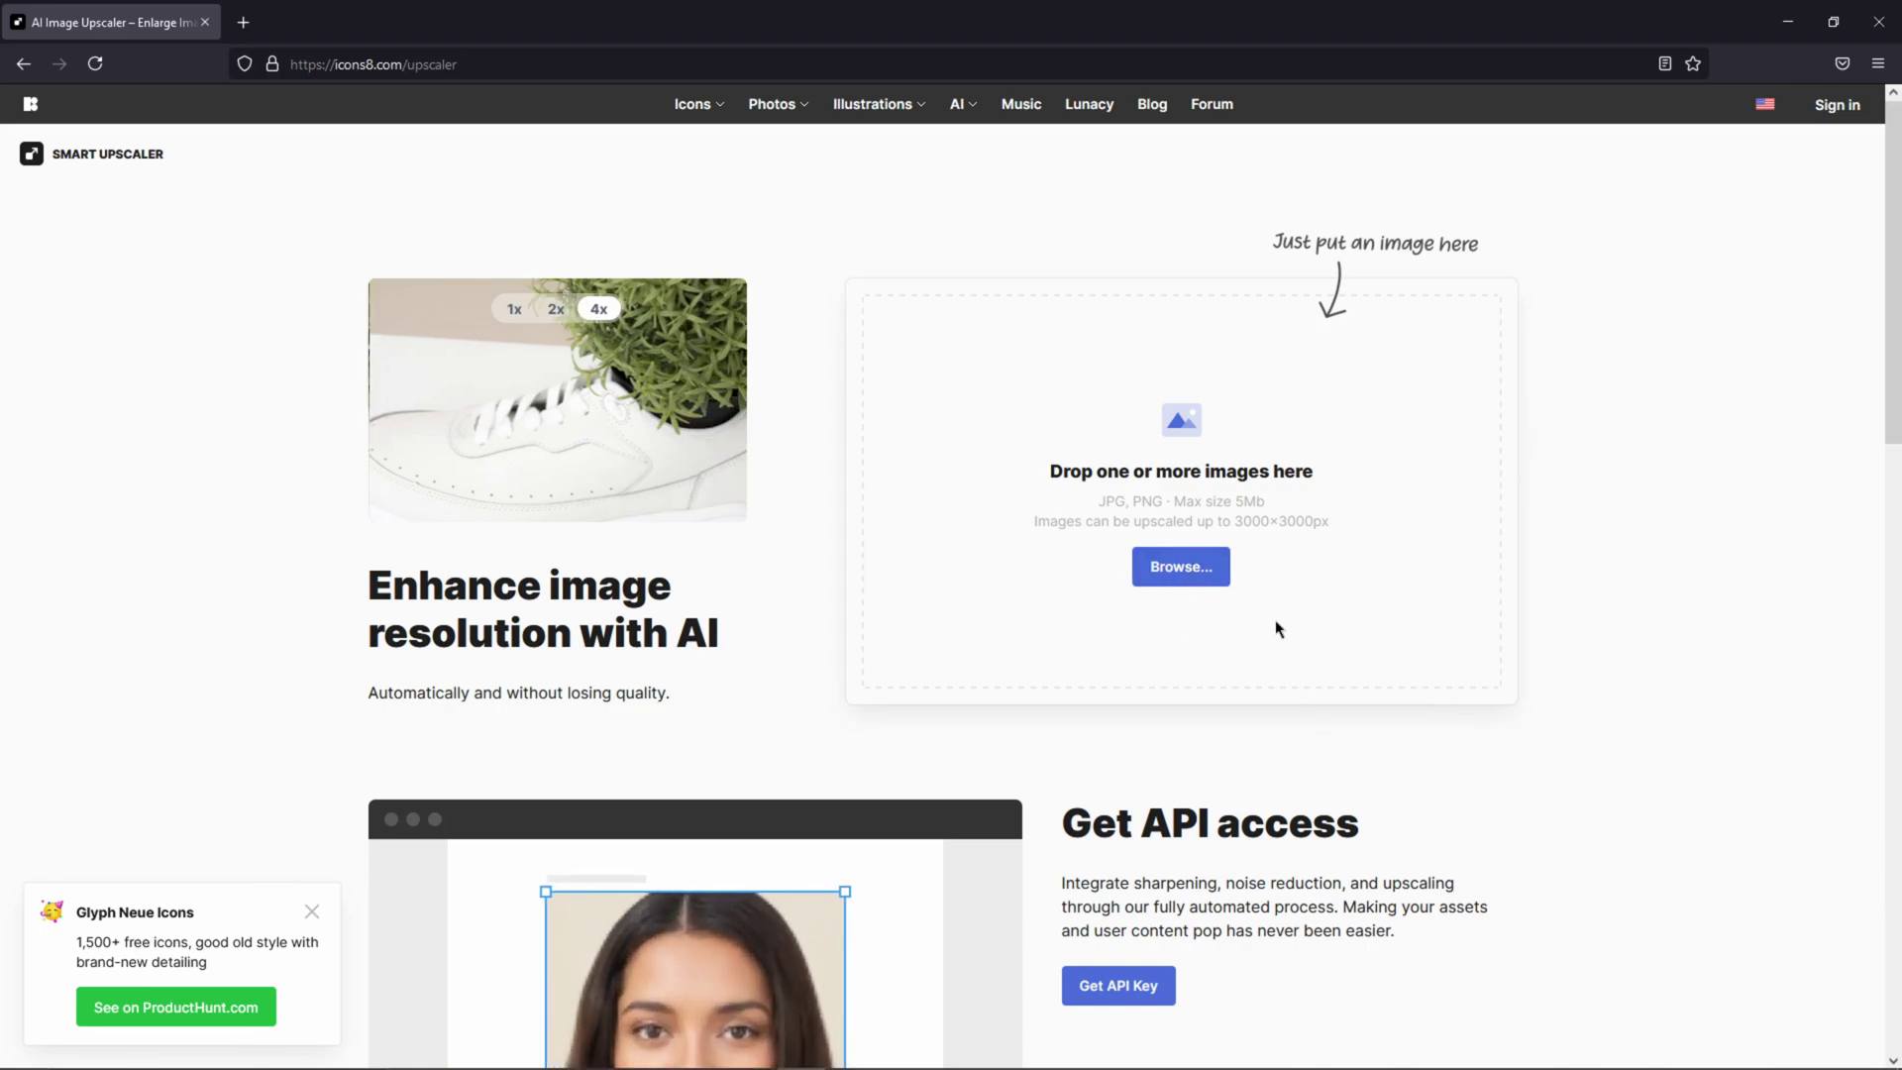
- Upload the Island_2 picture from the Desktop to the Smart Upscaler, dismiss the Glyph Neue Icons promotion and enlarge the picture to 4x
{"action": "left_click", "coordinate": [1196, 569]}
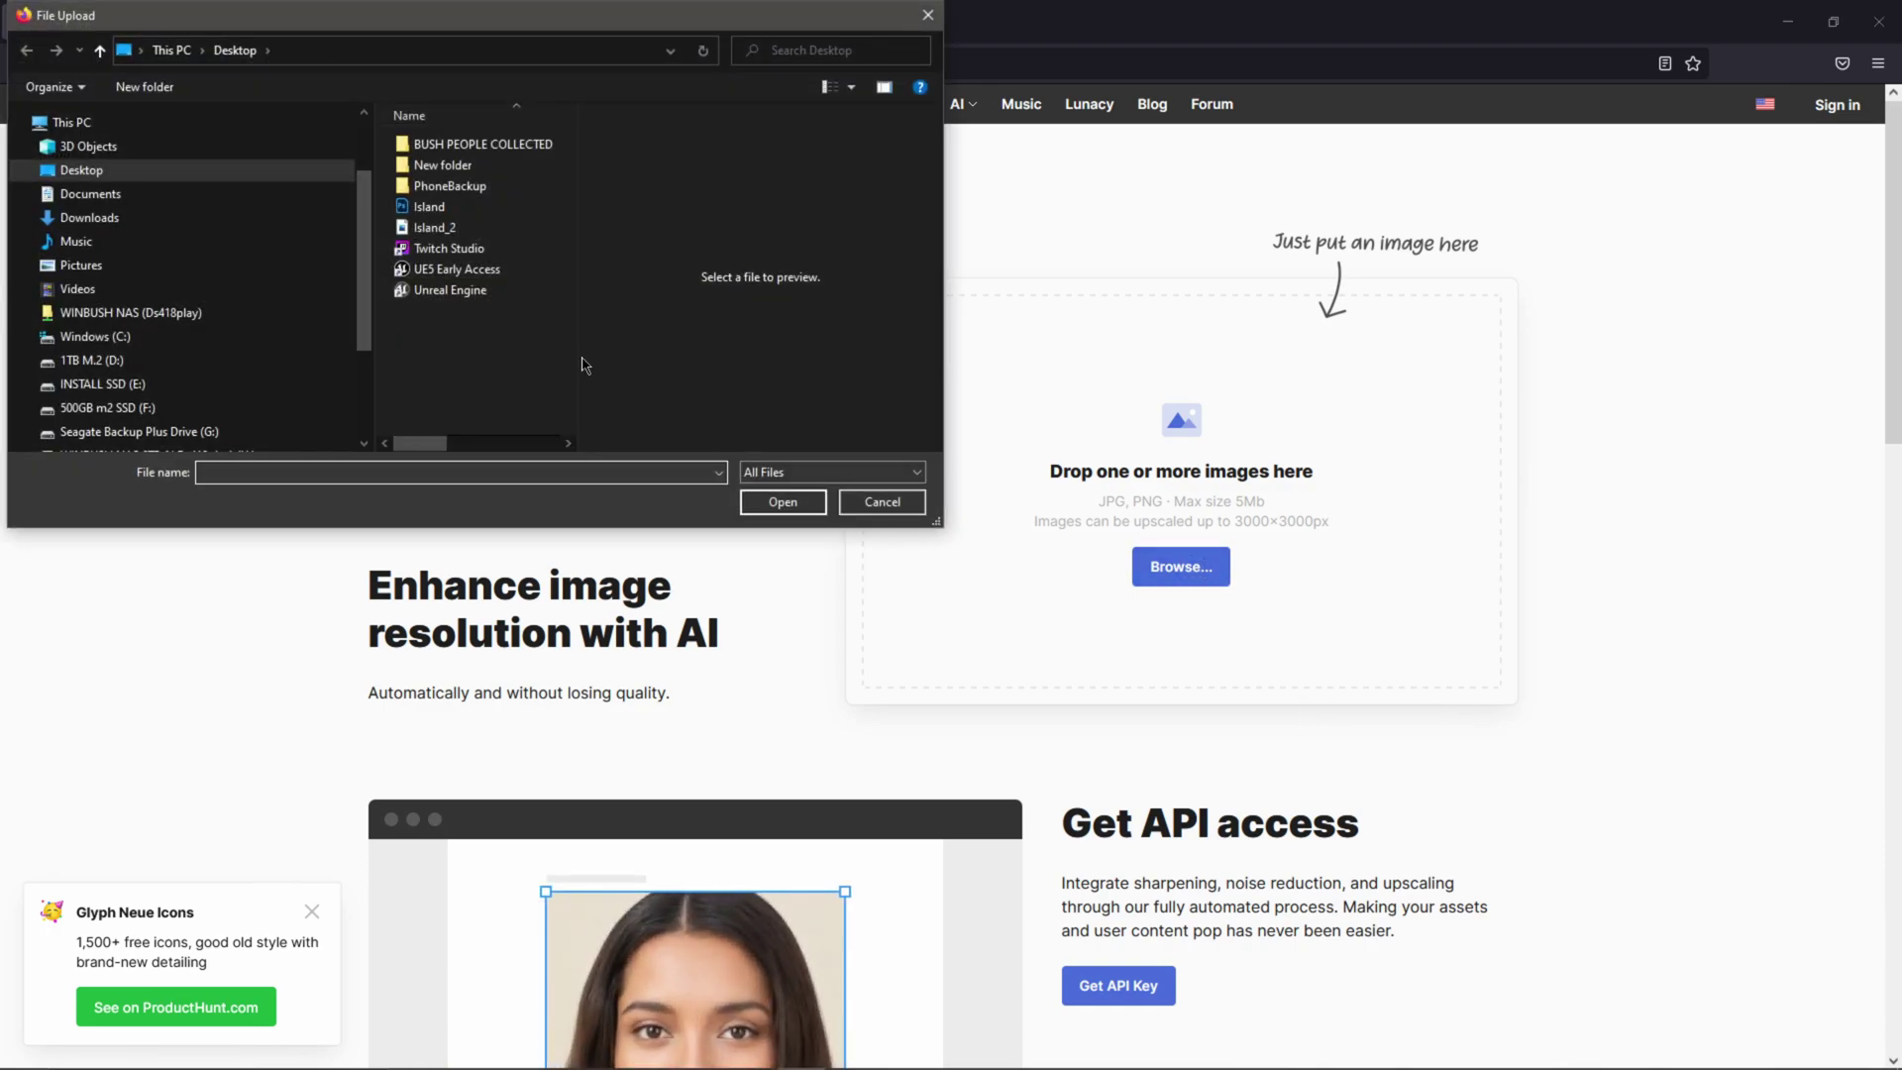
{"action": "left_click", "coordinate": [449, 228]}
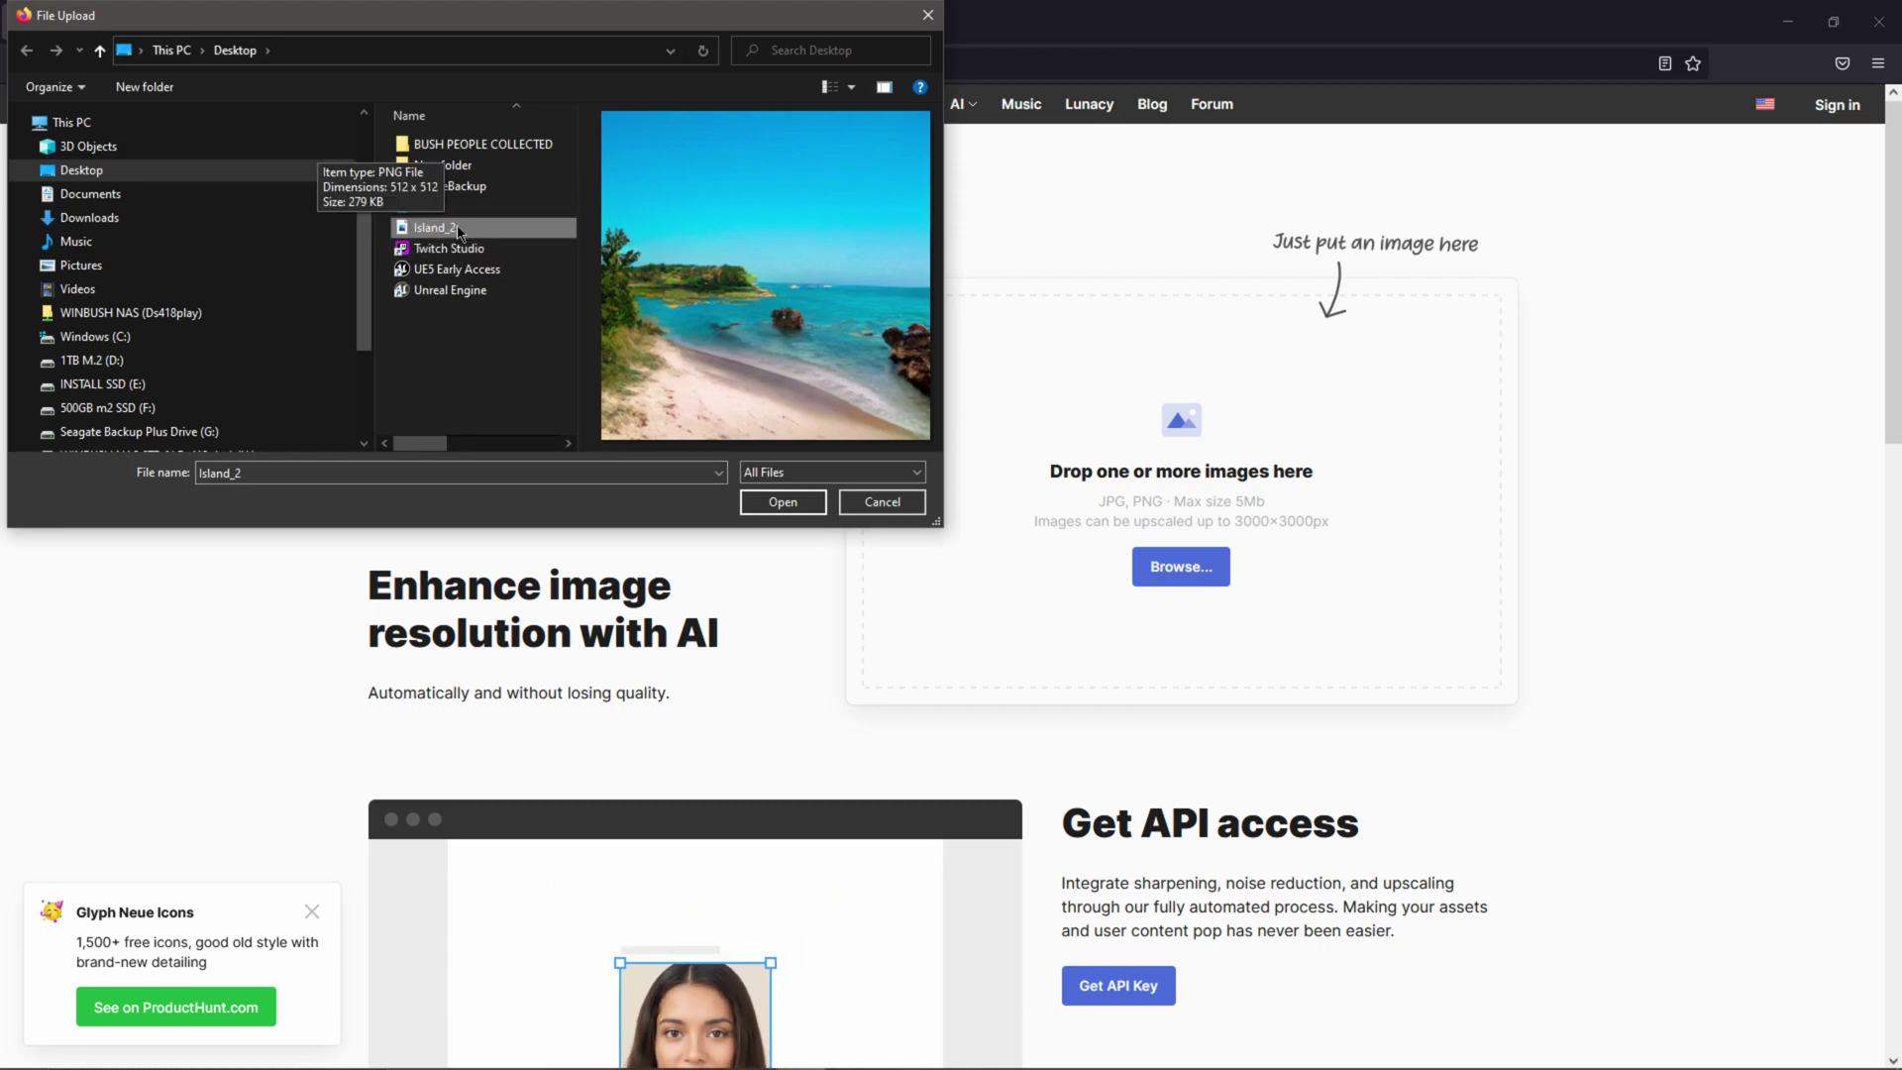
{"action": "left_click", "coordinate": [785, 501]}
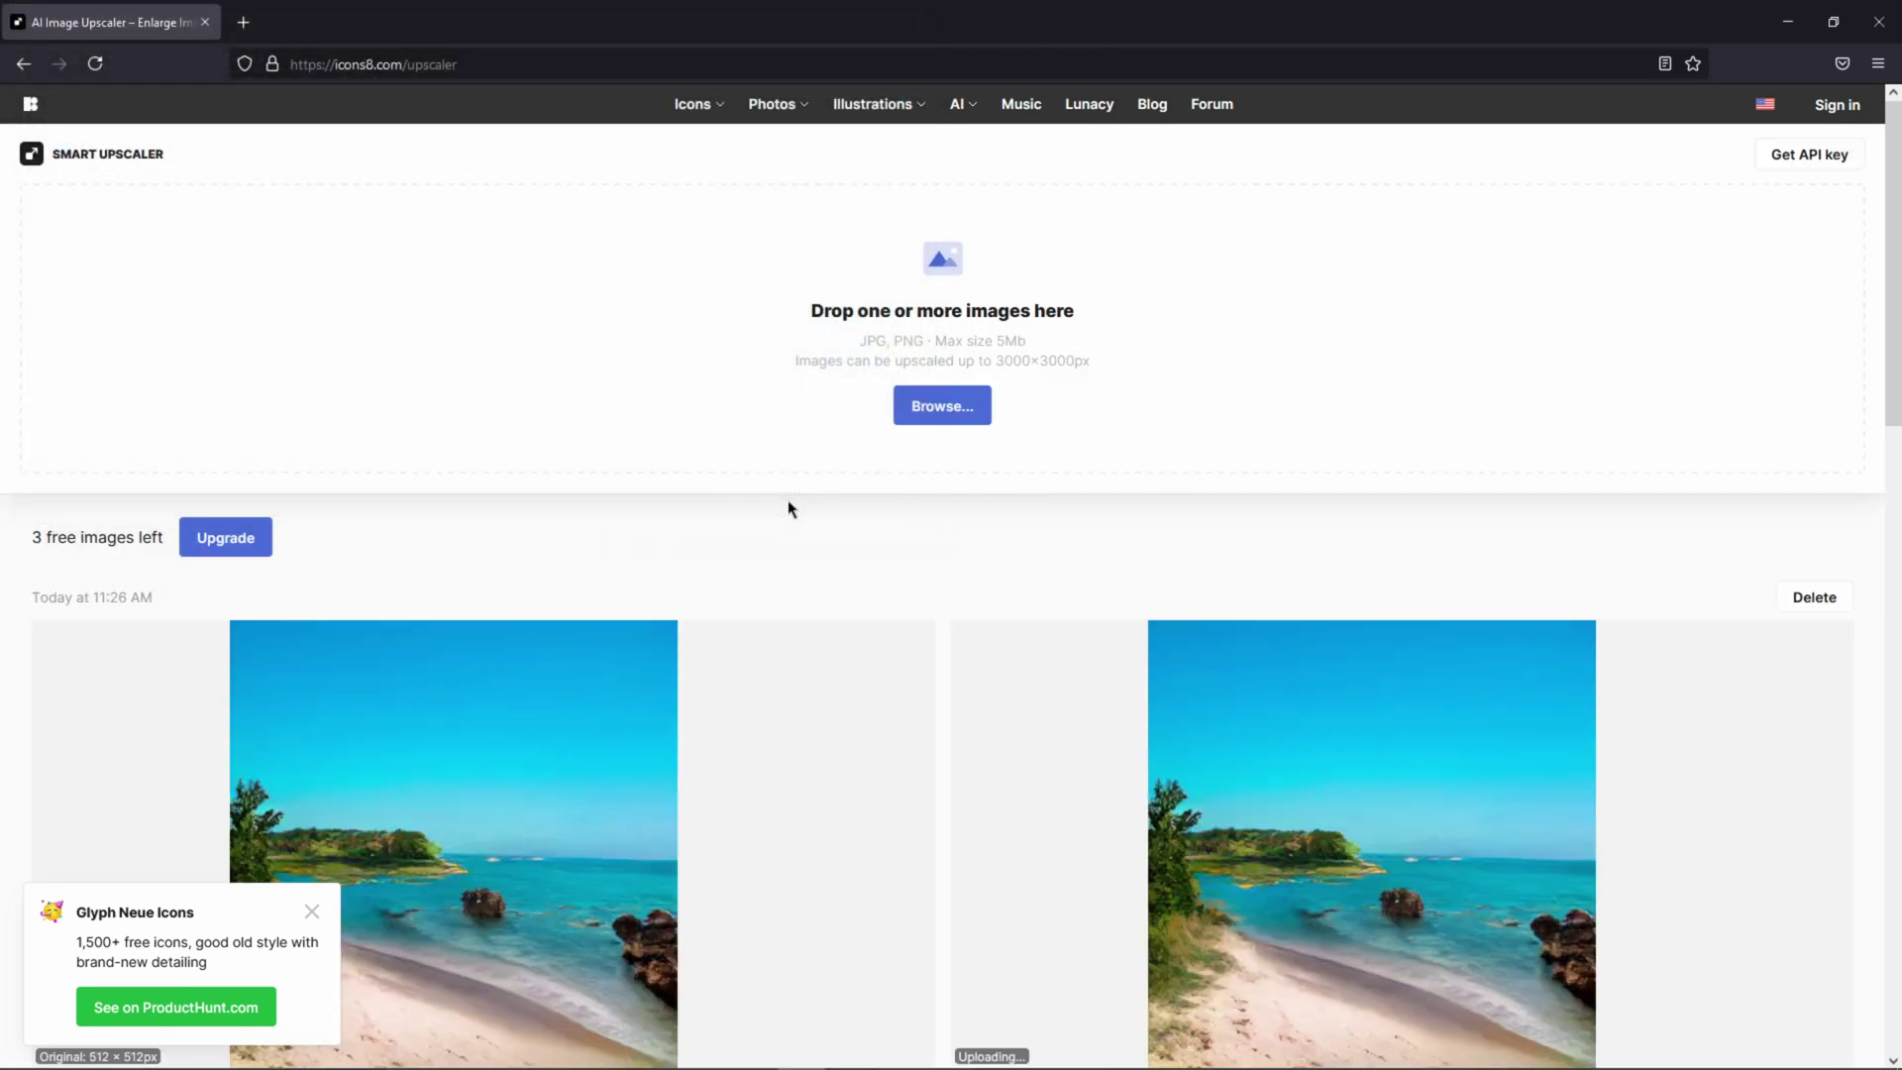
{"action": "scroll", "coordinate": [879, 518], "scroll_direction": "down", "scroll_amount": 2}
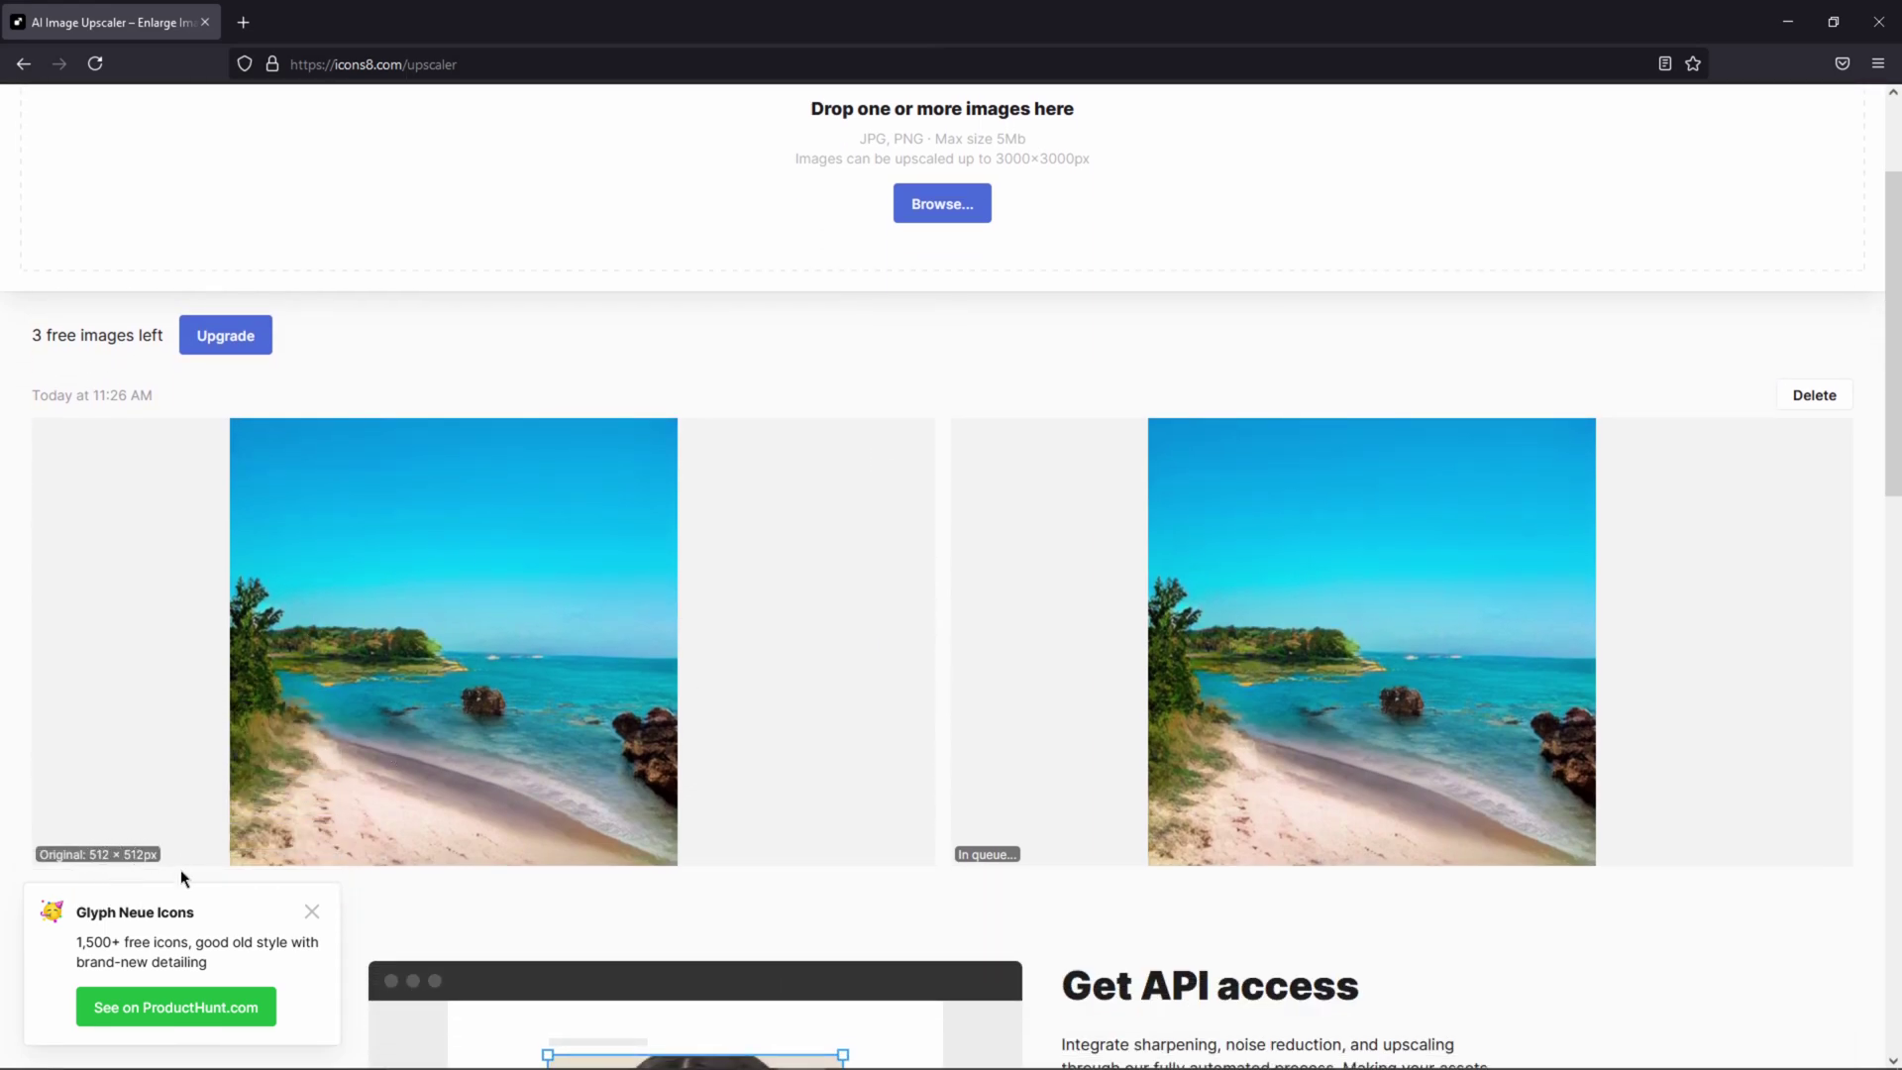
{"action": "left_click", "coordinate": [315, 912]}
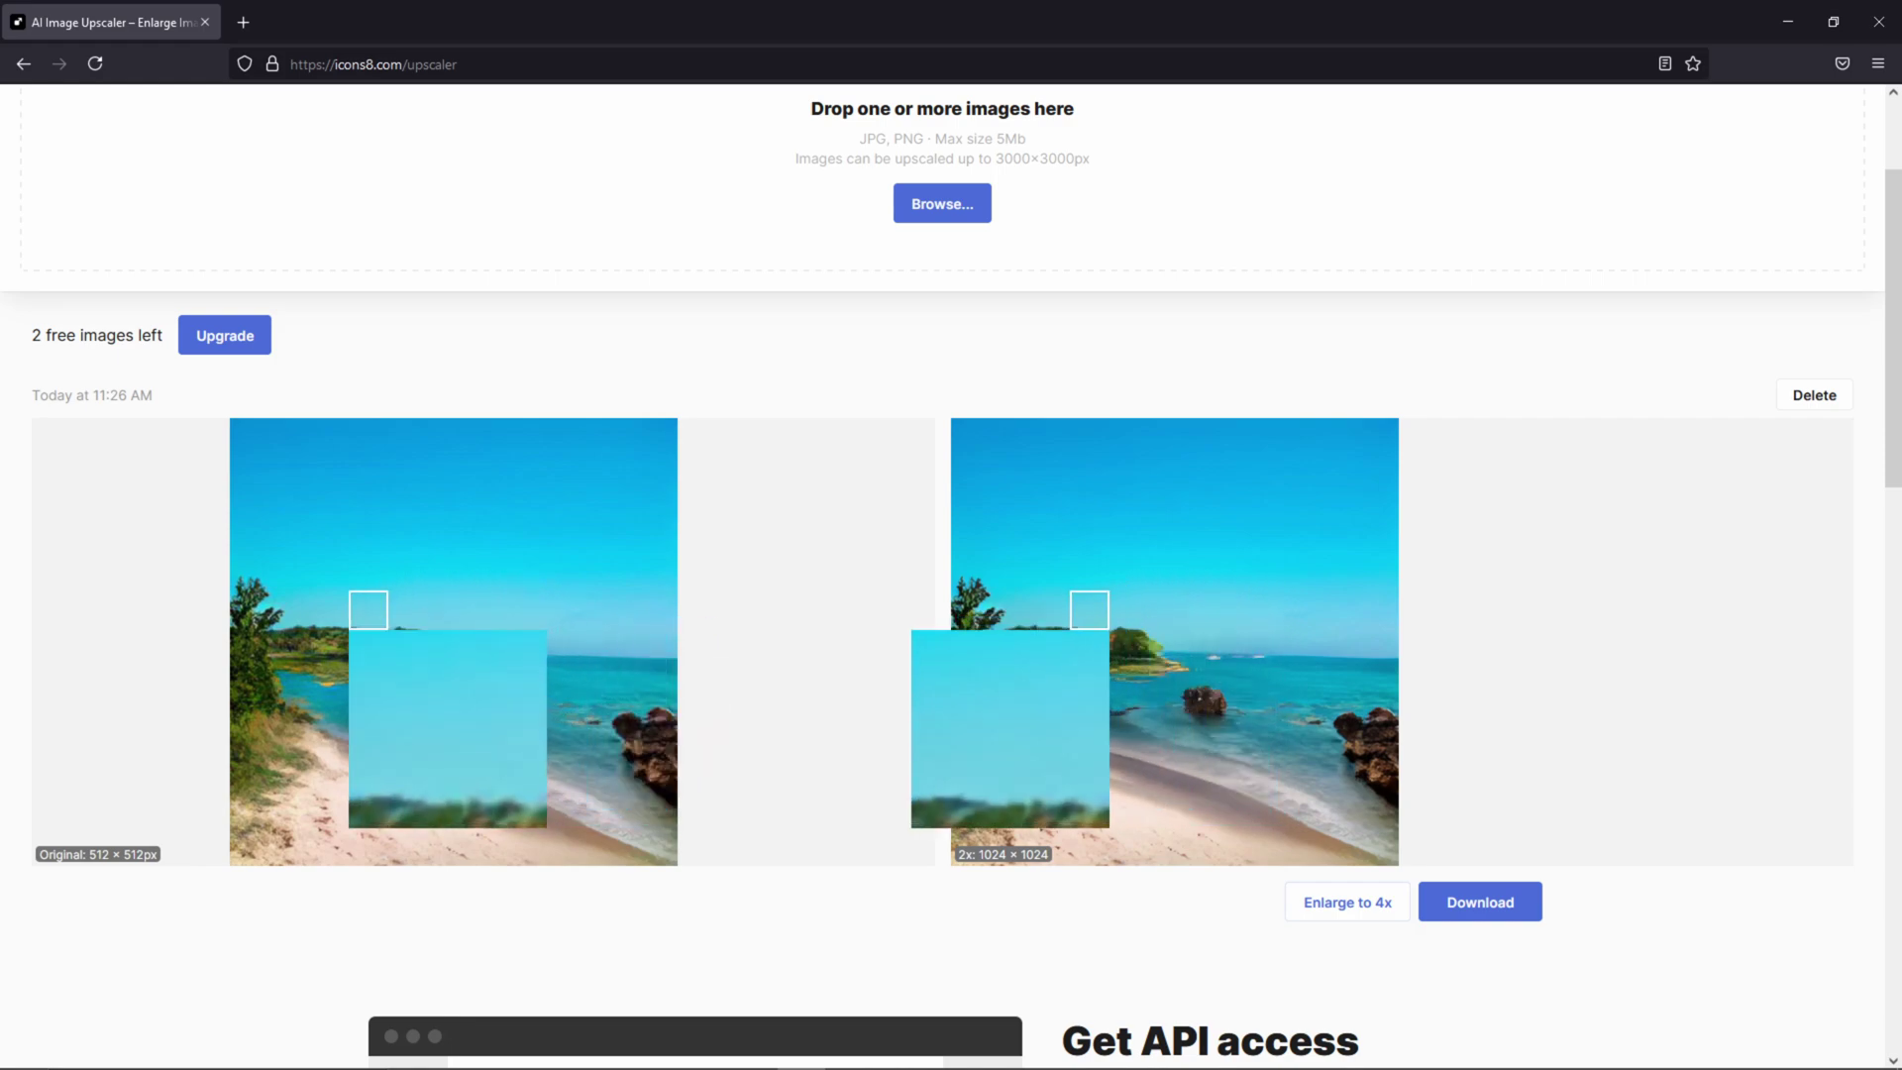
{"action": "left_click", "coordinate": [1355, 913]}
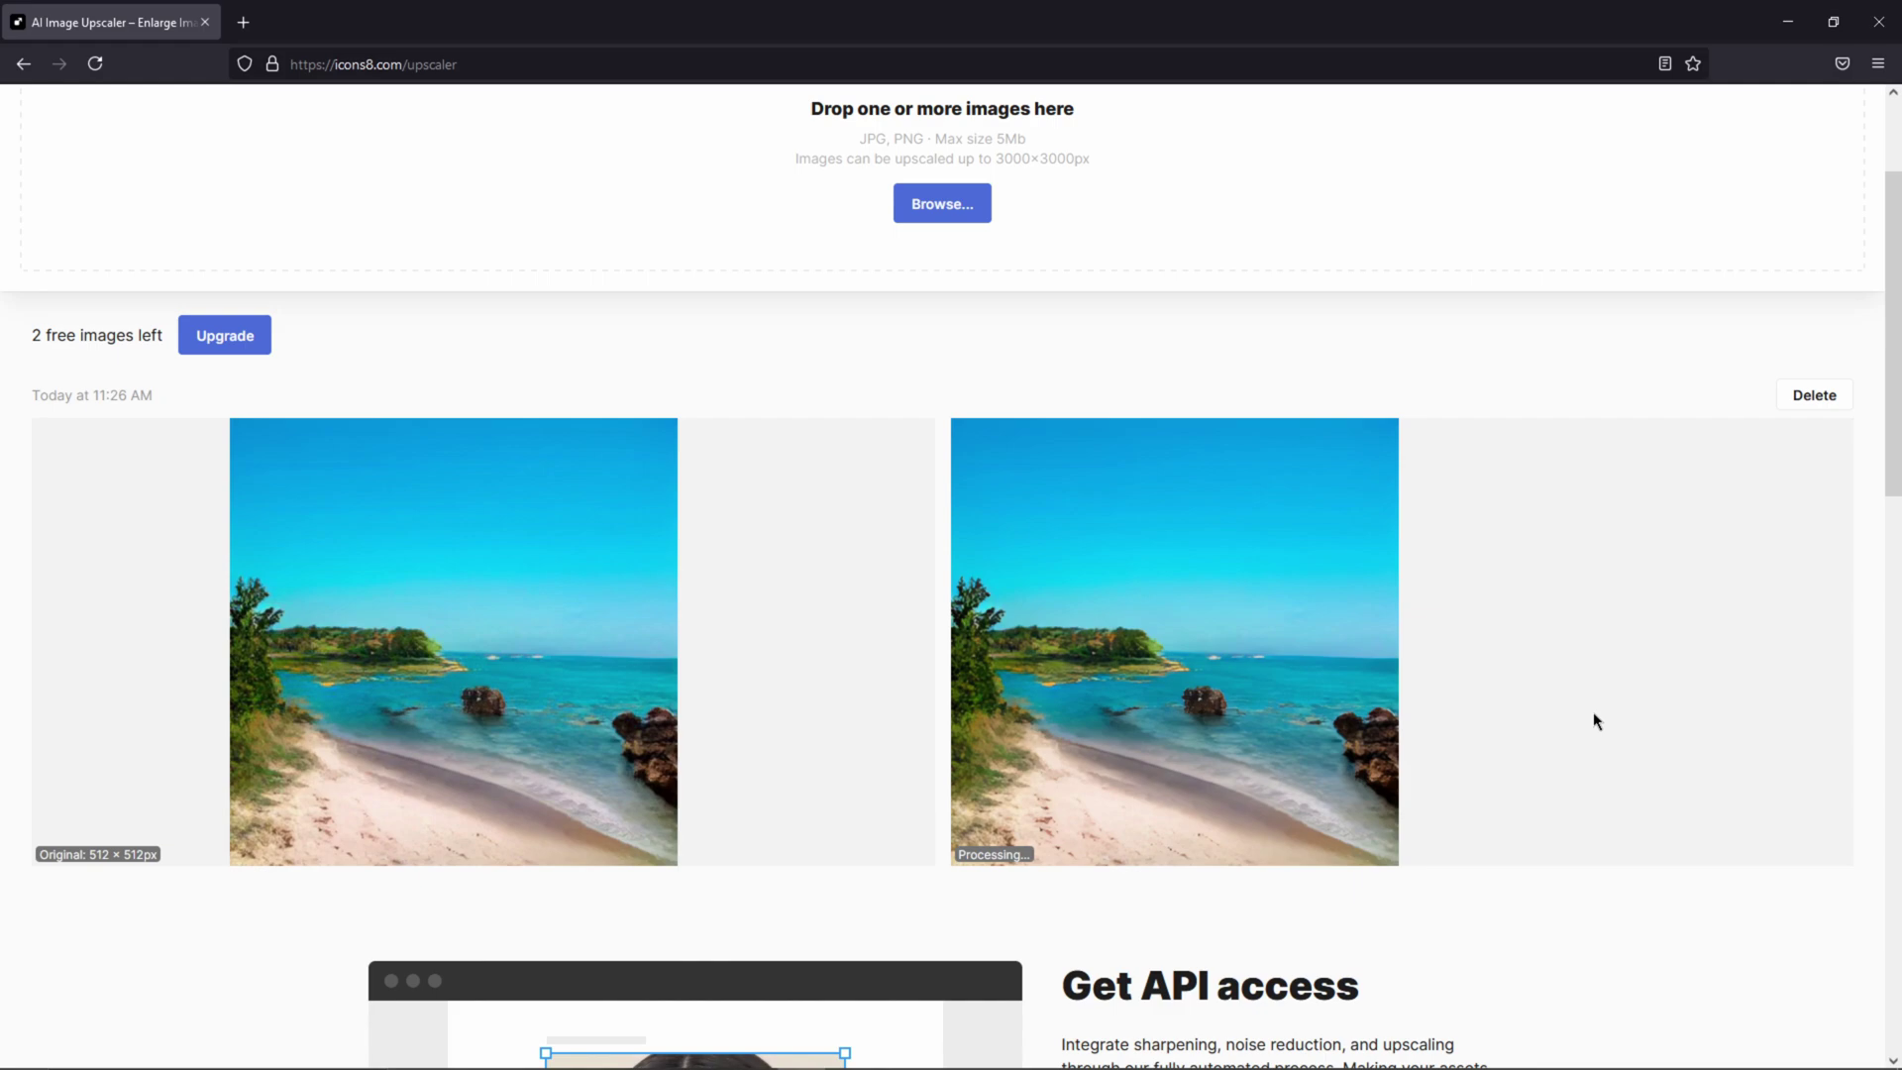
- Review the upscaler's upgrade plans and enlarge the beach picture to 8x
{"action": "left_click", "coordinate": [233, 349]}
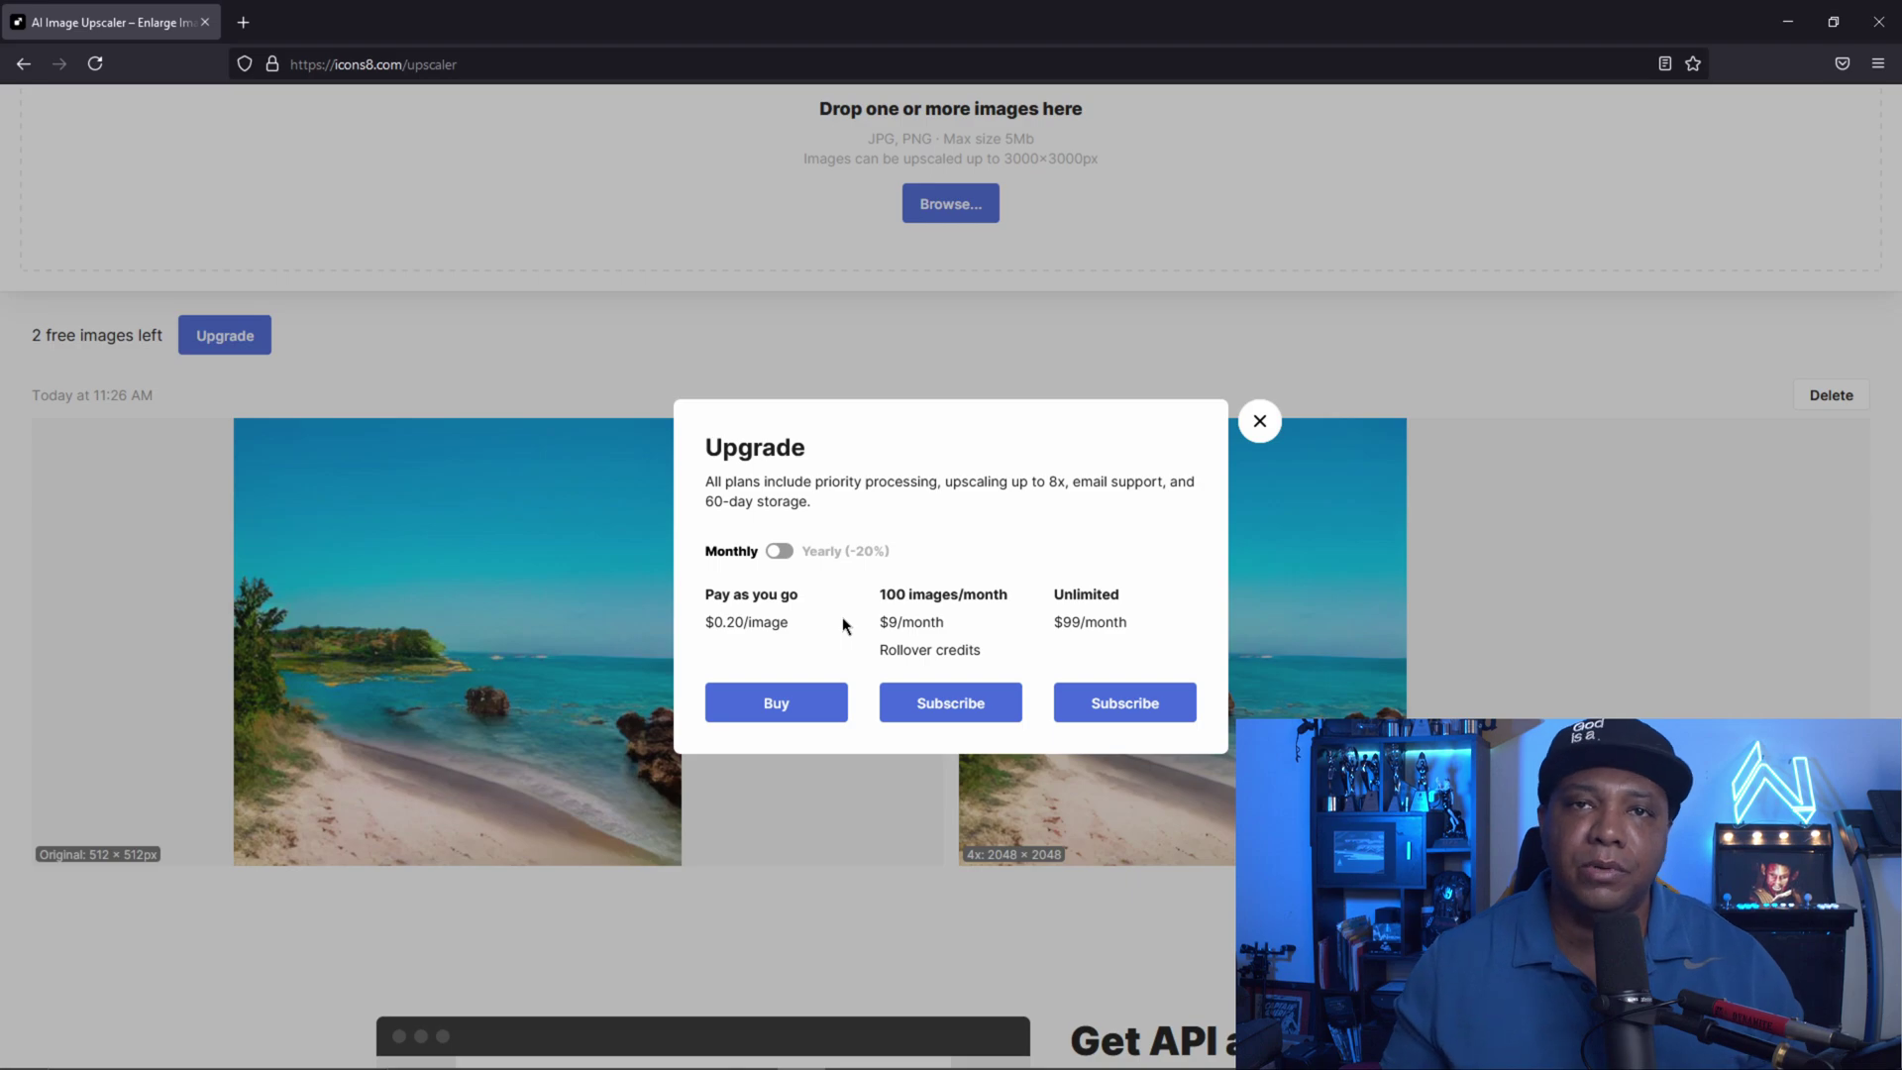
{"action": "left_click", "coordinate": [847, 862]}
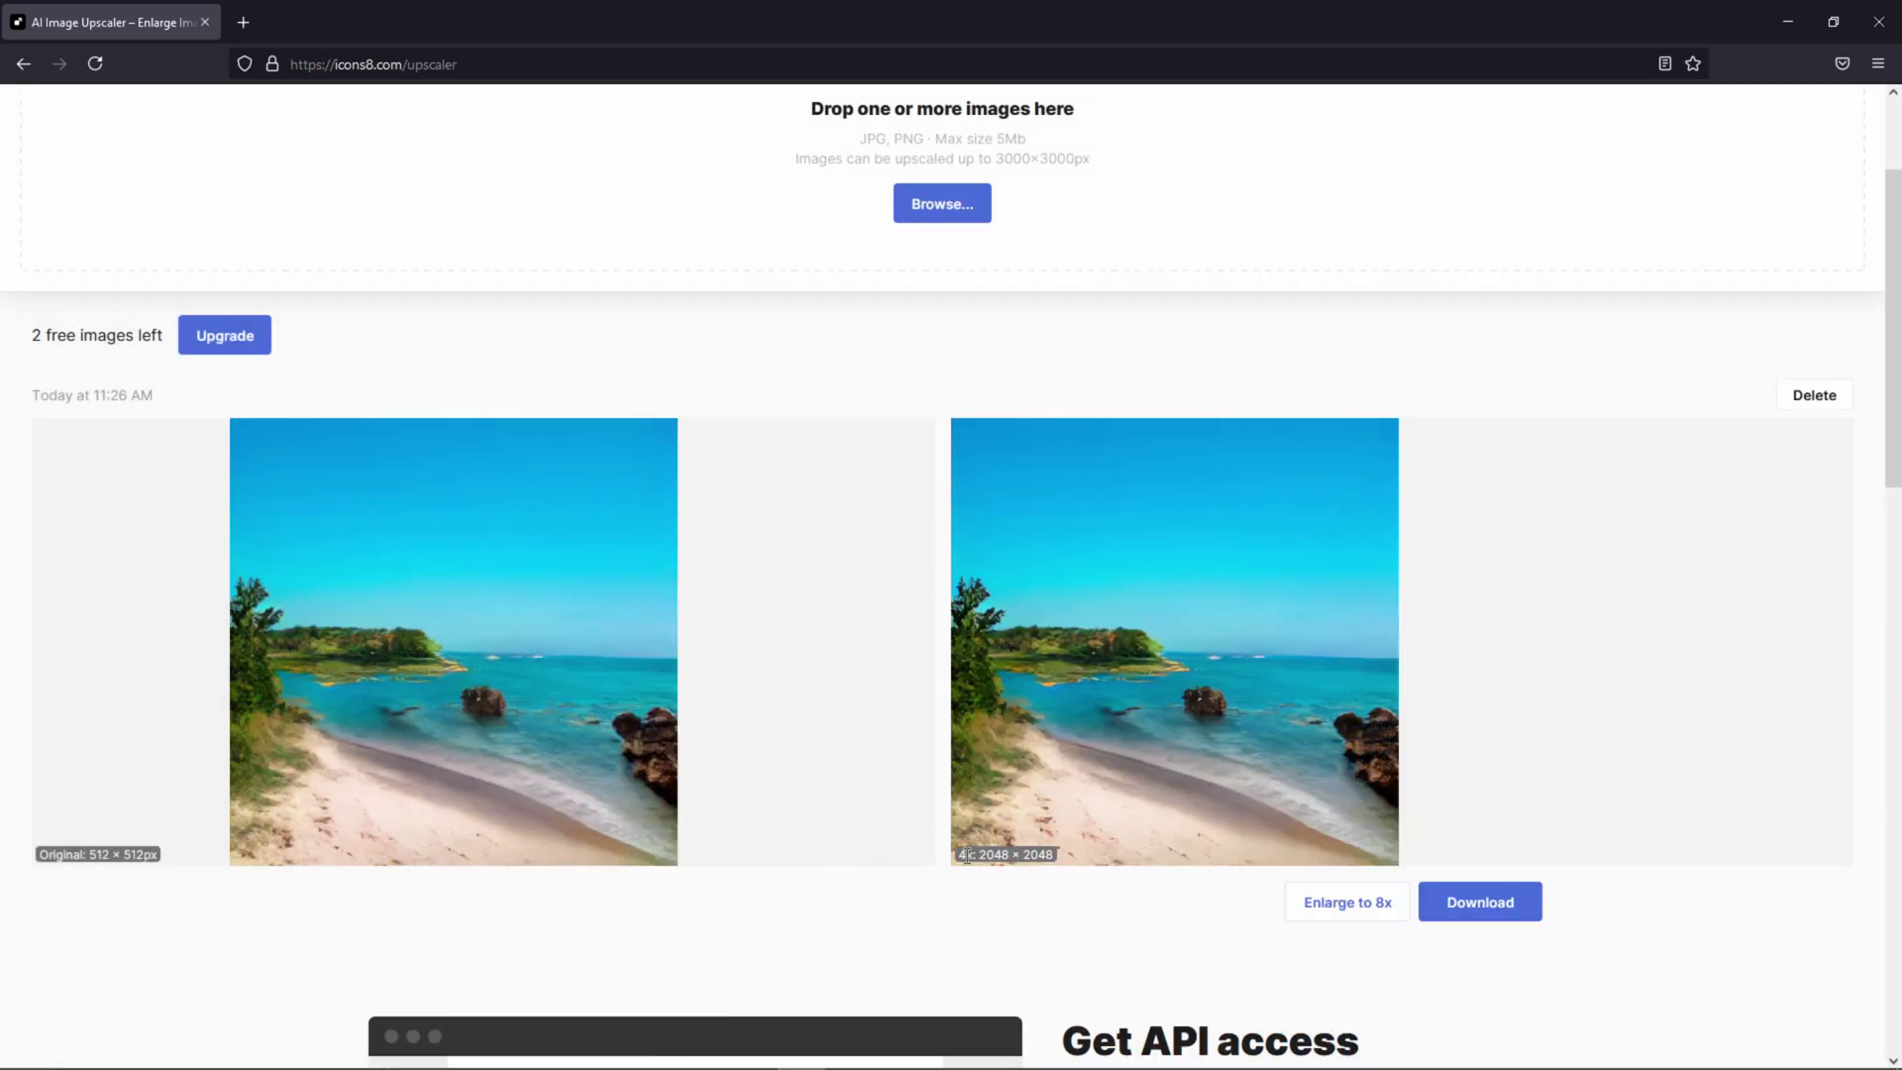
{"action": "left_click", "coordinate": [1371, 912]}
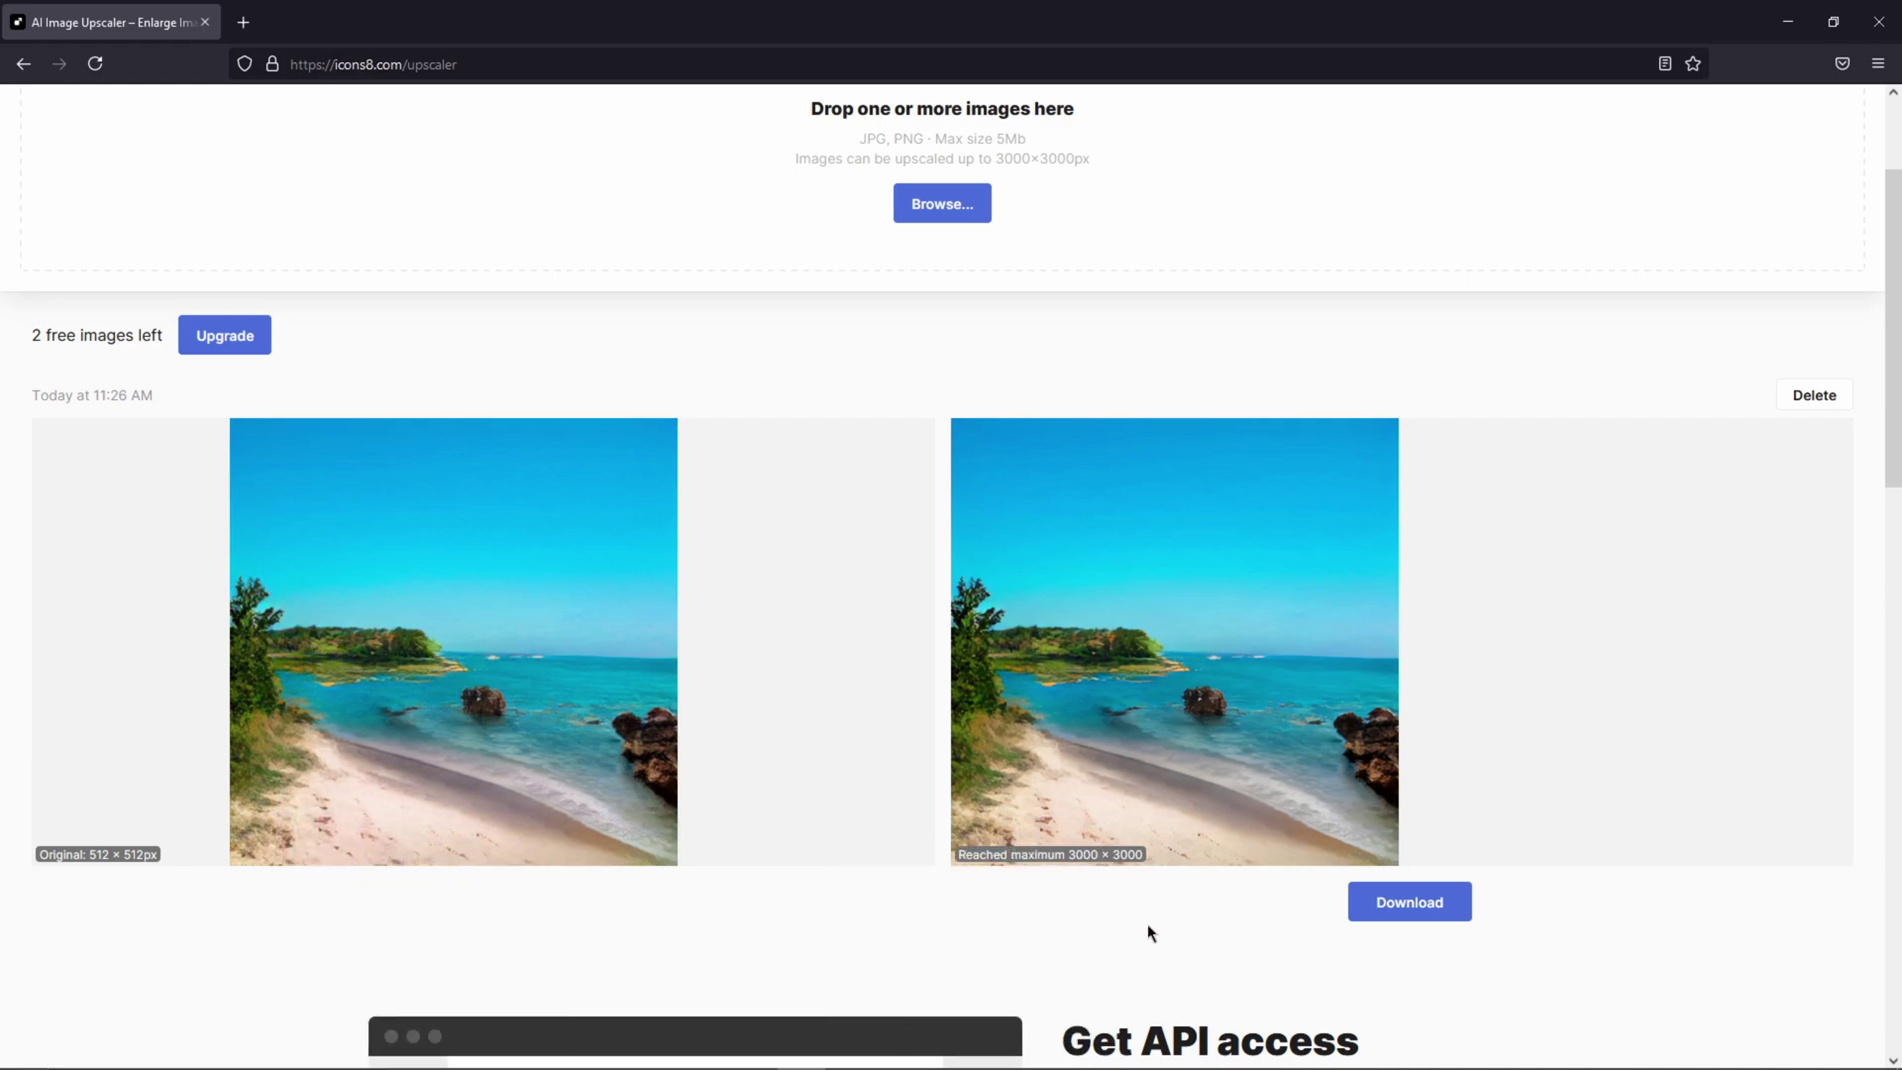
- Download the enlarged picture and save it as the file Island_2.png
{"action": "left_click", "coordinate": [1426, 899]}
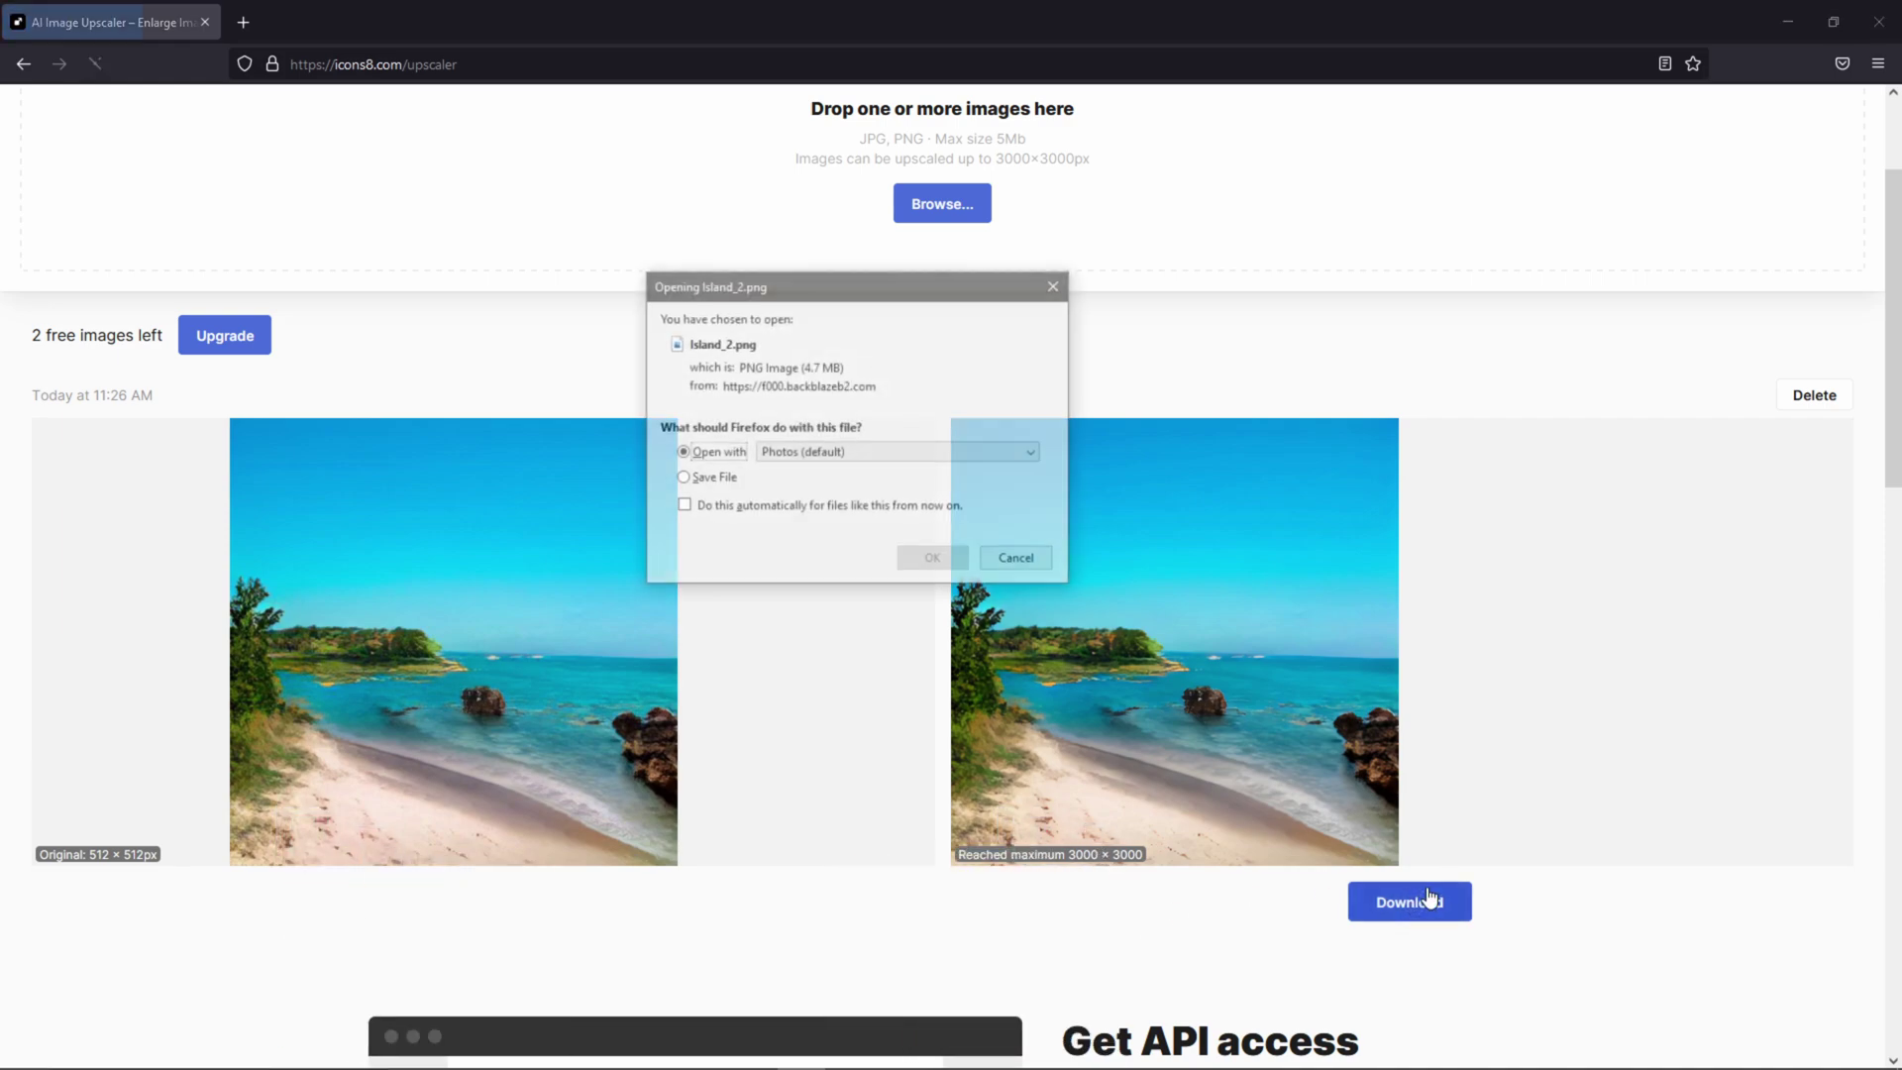
{"action": "left_click", "coordinate": [724, 480]}
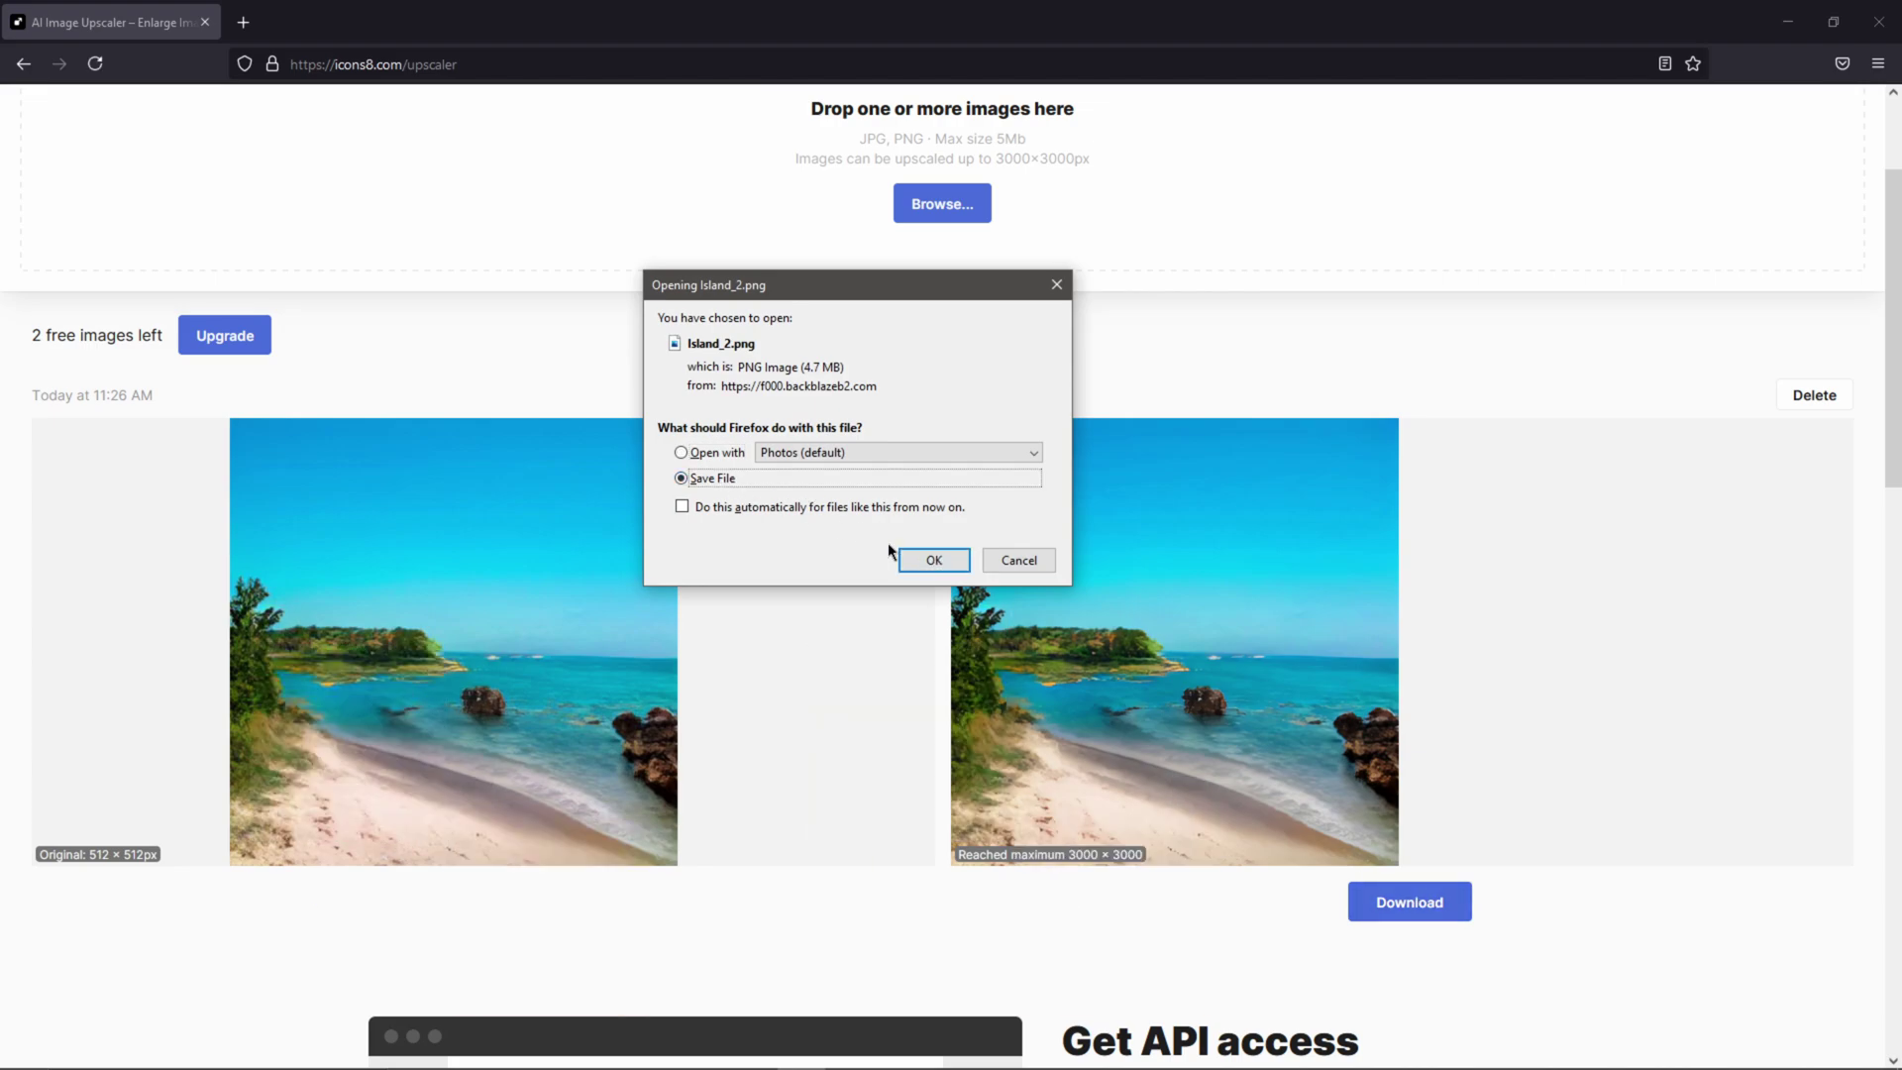
{"action": "left_click", "coordinate": [933, 561]}
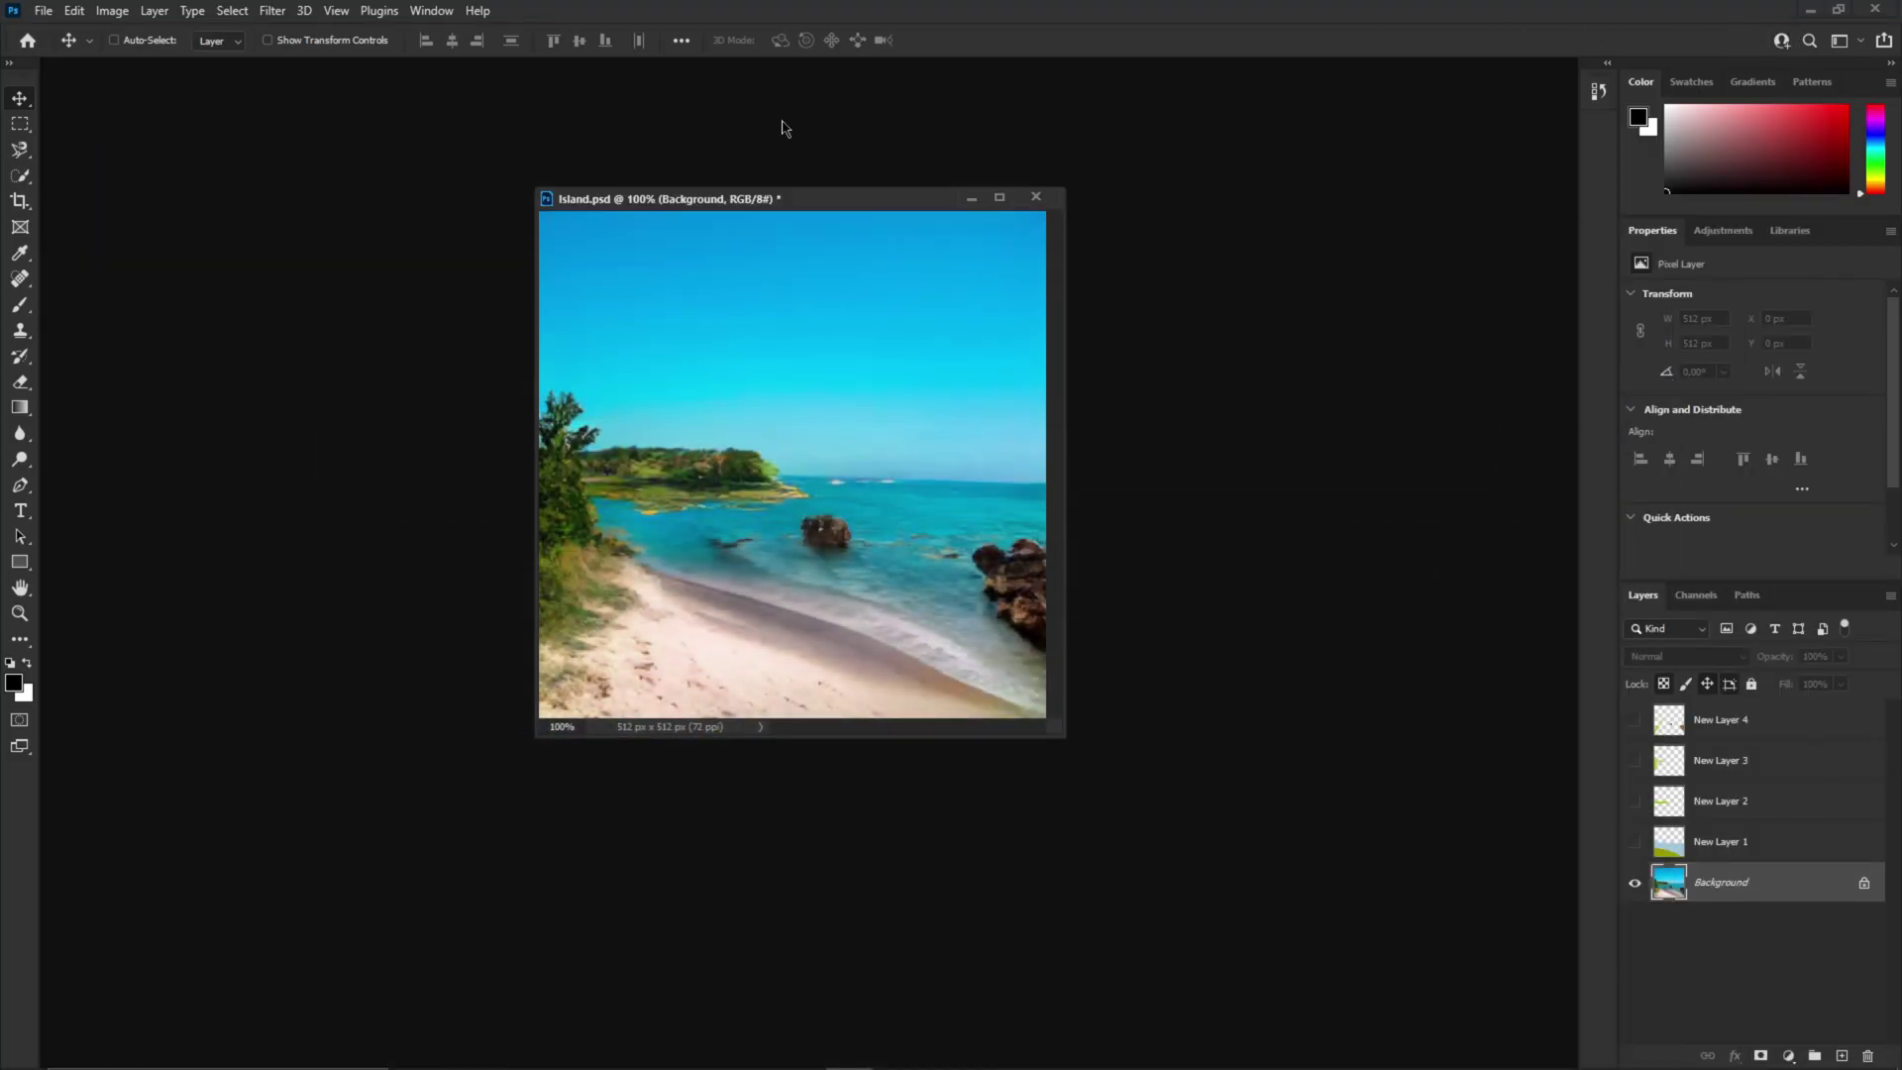
- Switch to Photoshop and close the Island.psd document
{"action": "left_click_drag", "start_coordinate": [825, 210], "coordinate": [759, 190]}
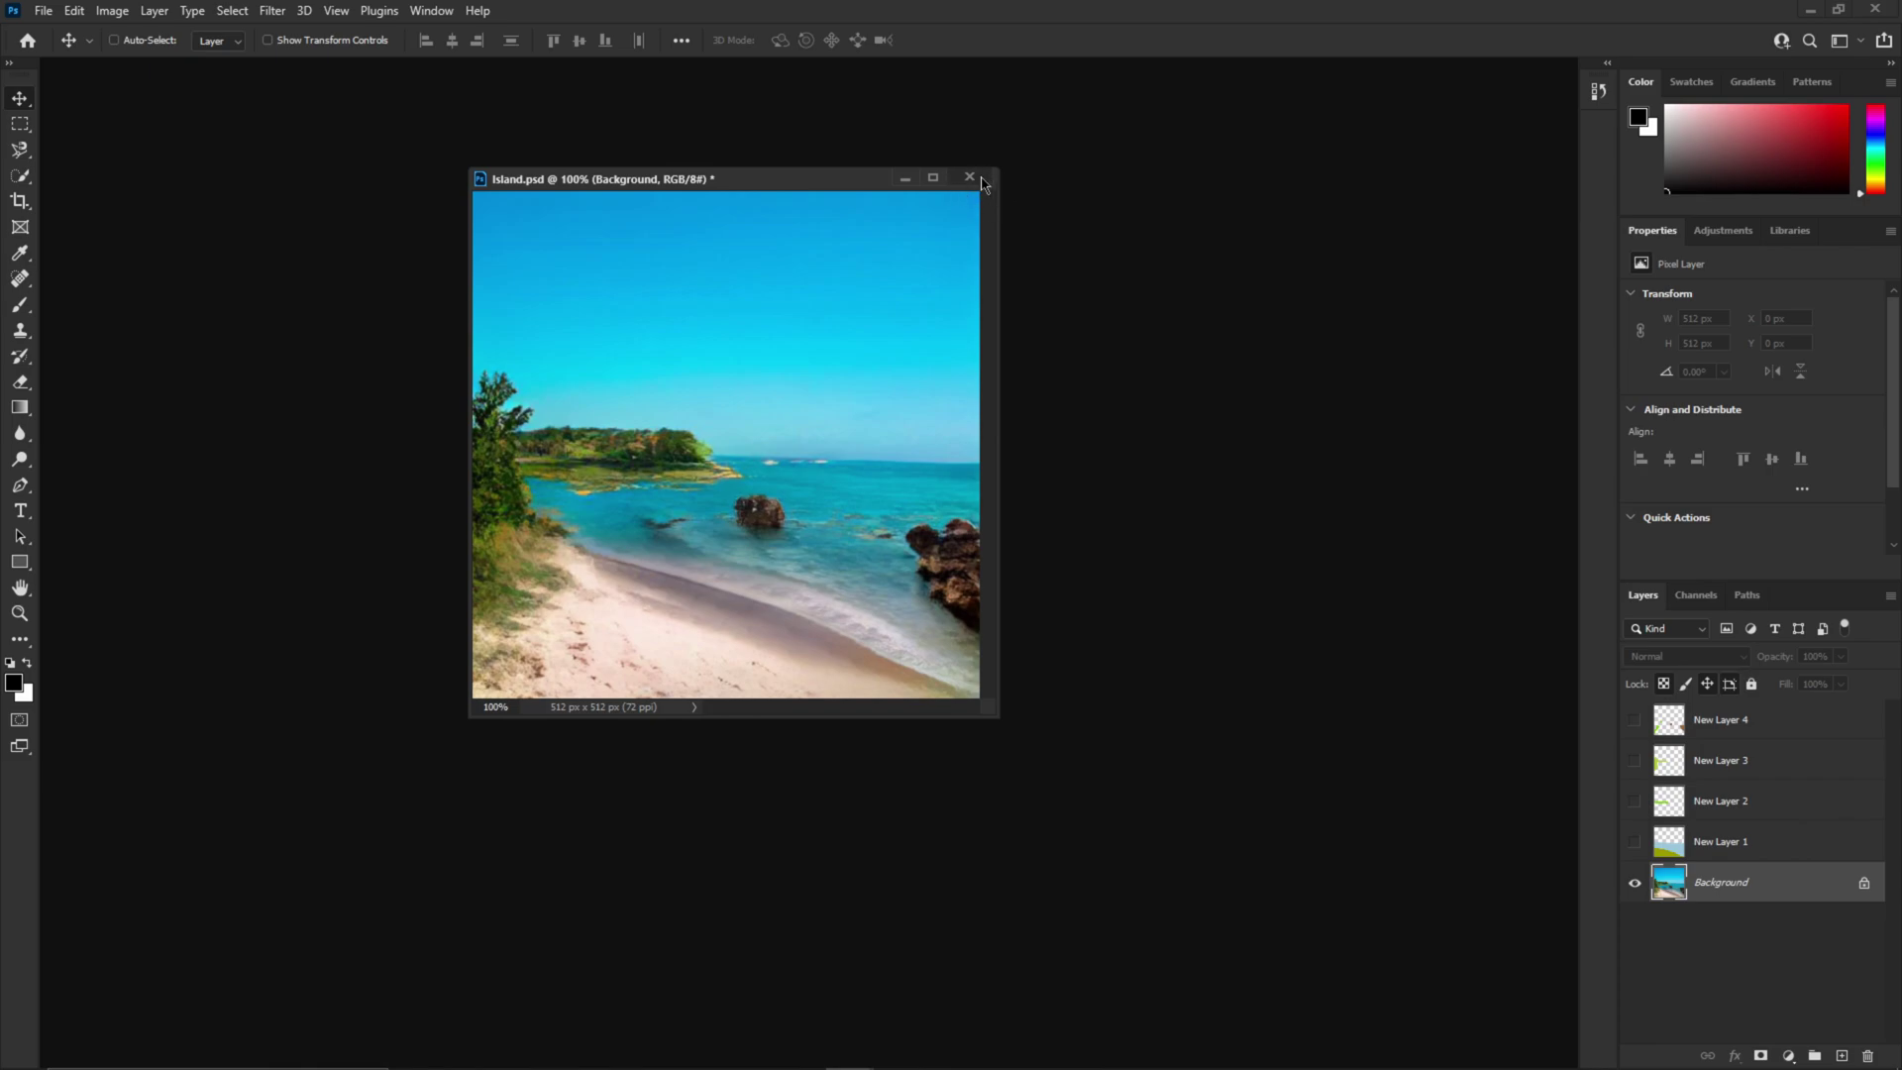
{"action": "left_click", "coordinate": [981, 181]}
{"action": "left_click", "coordinate": [943, 404]}
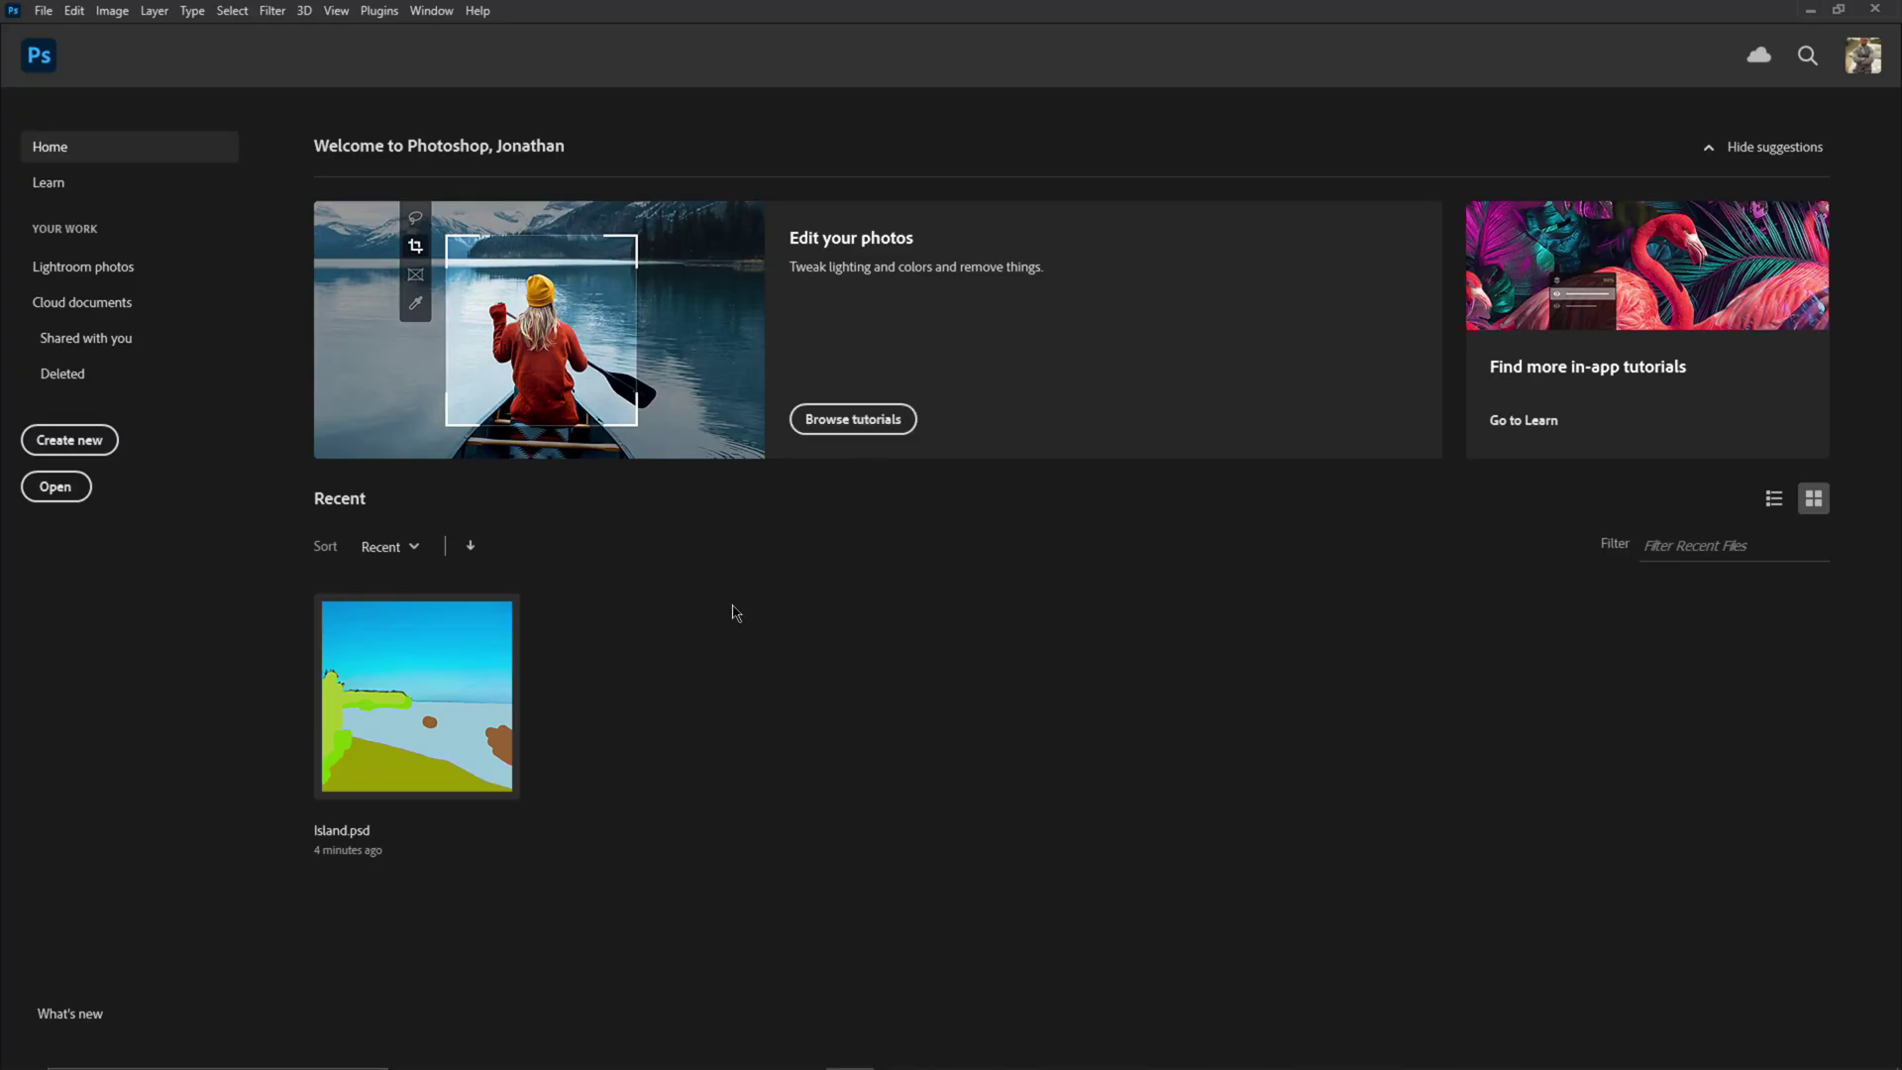
- Open the upscaled Island_2 picture from the Downloads folder in Photoshop and place its document window mid-workspace
{"action": "left_click", "coordinate": [557, 1065]}
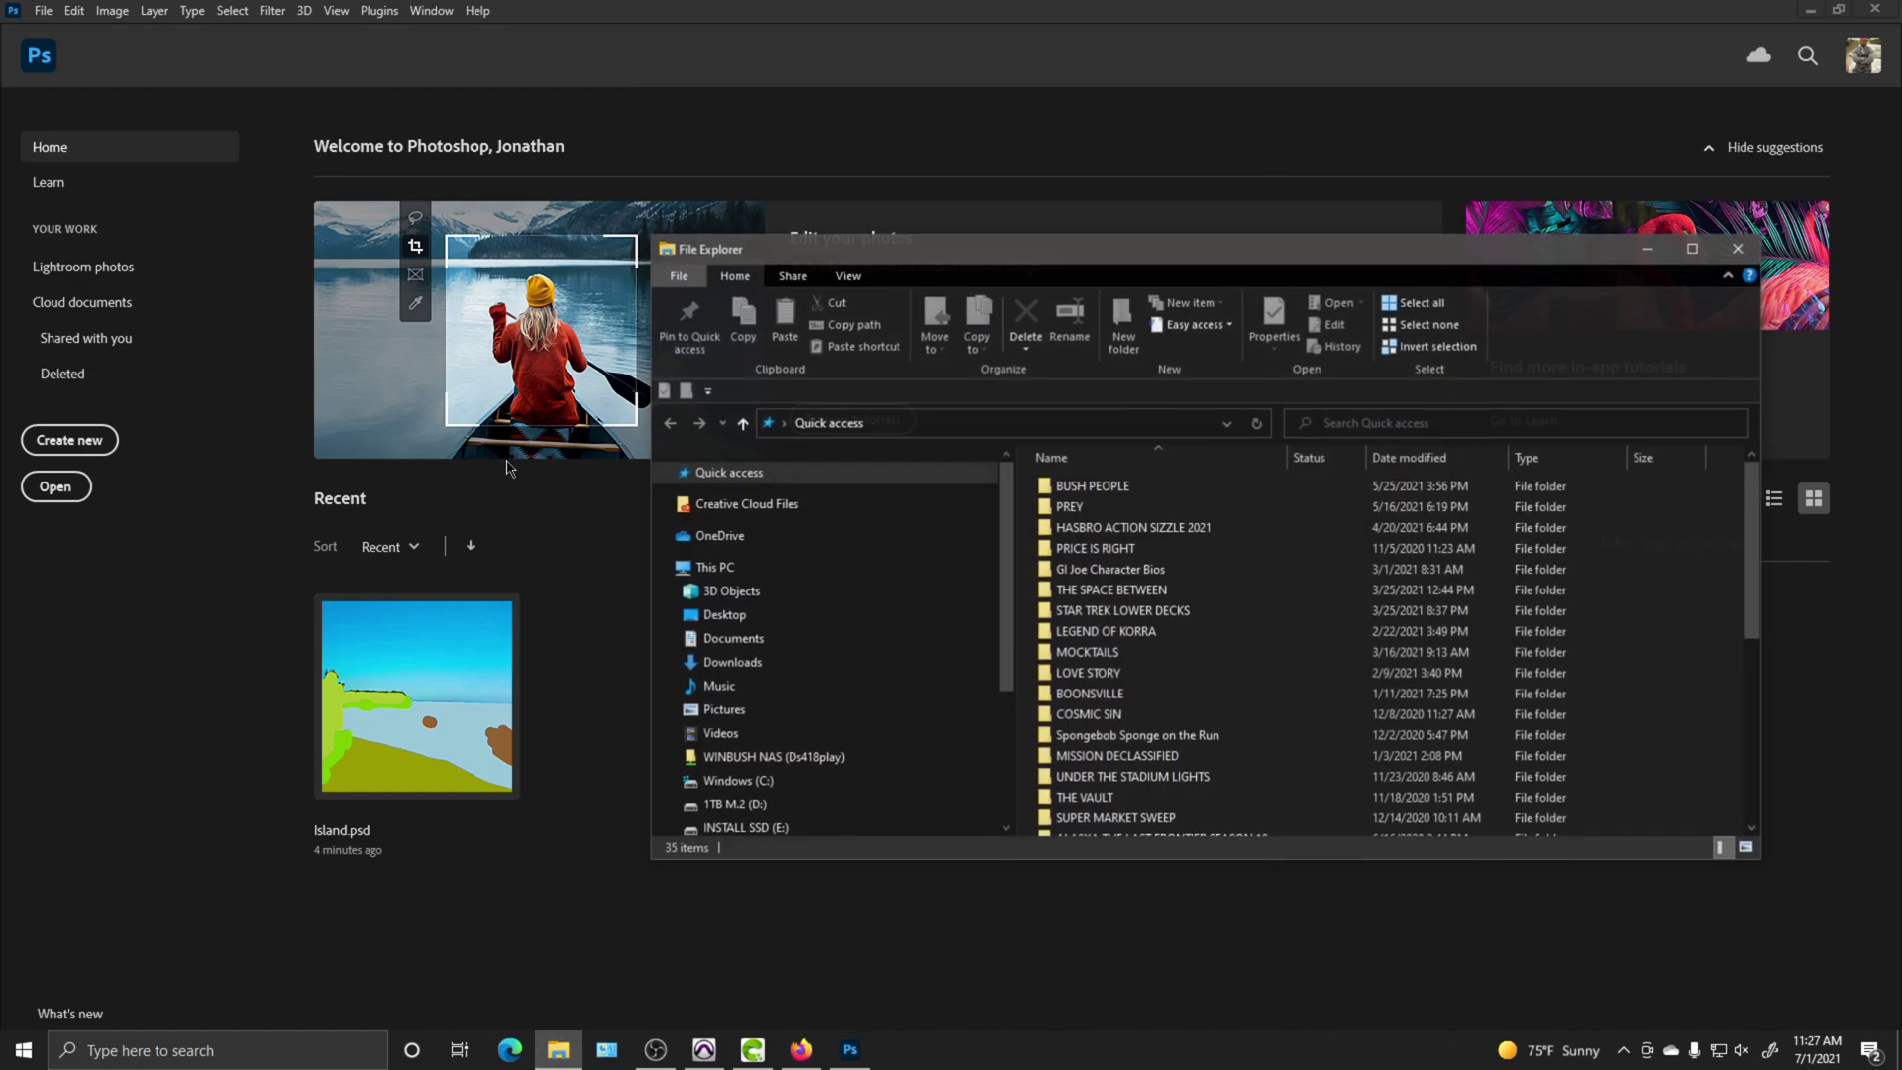
{"action": "left_click", "coordinate": [733, 669]}
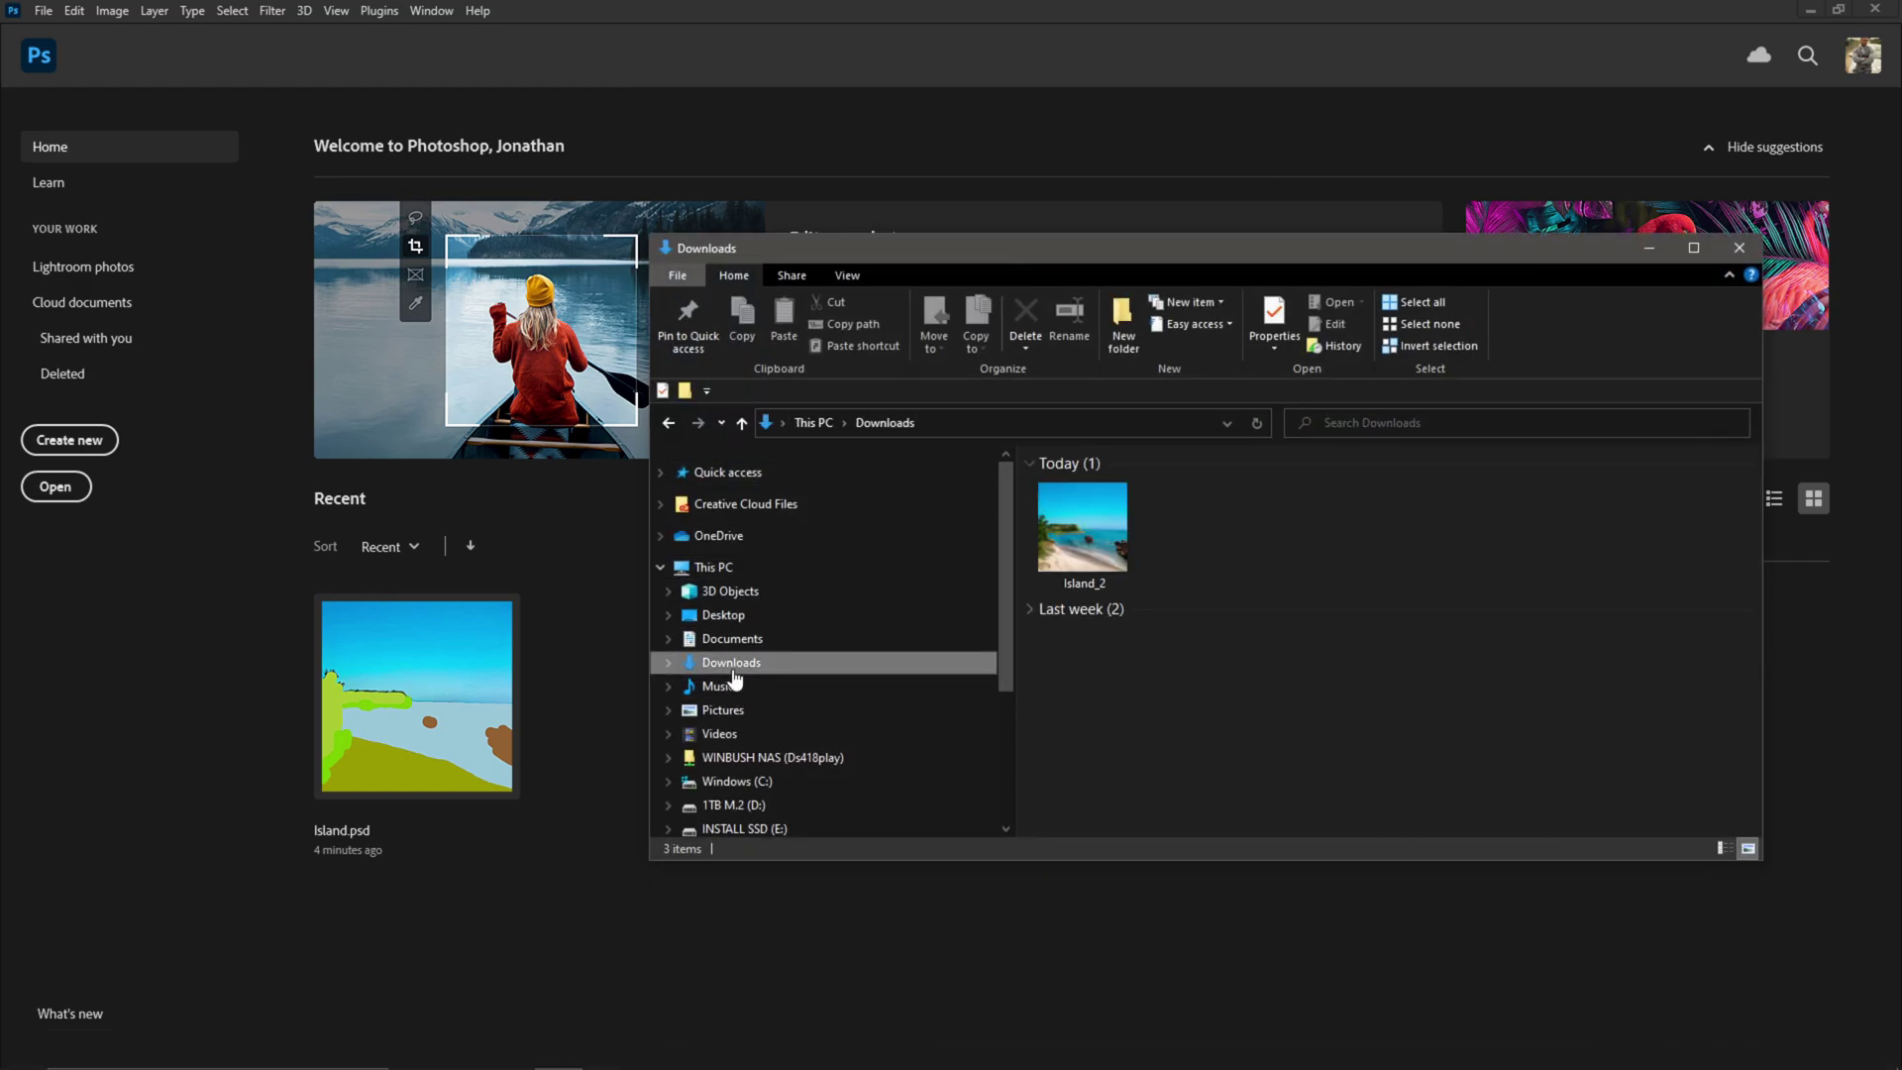
{"action": "left_click", "coordinate": [1082, 525]}
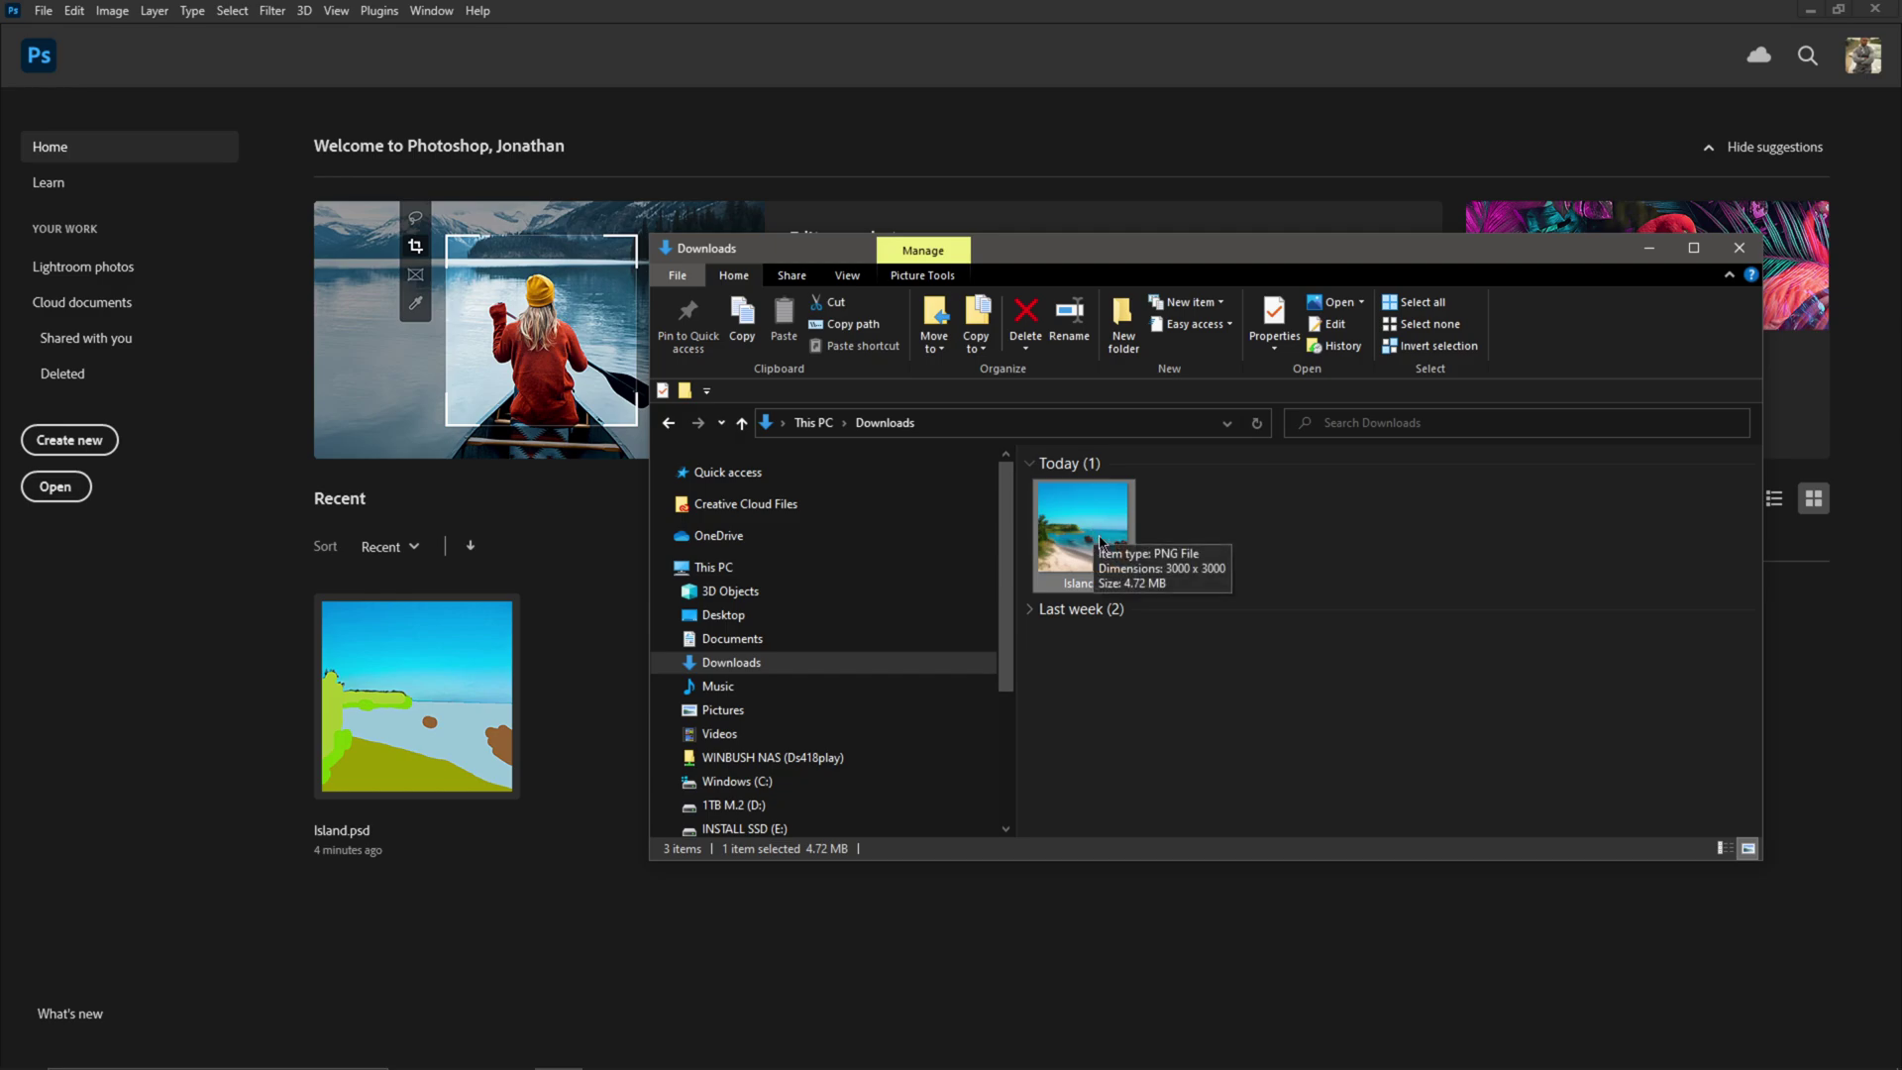
{"action": "left_click_drag", "start_coordinate": [1099, 543], "coordinate": [573, 691]}
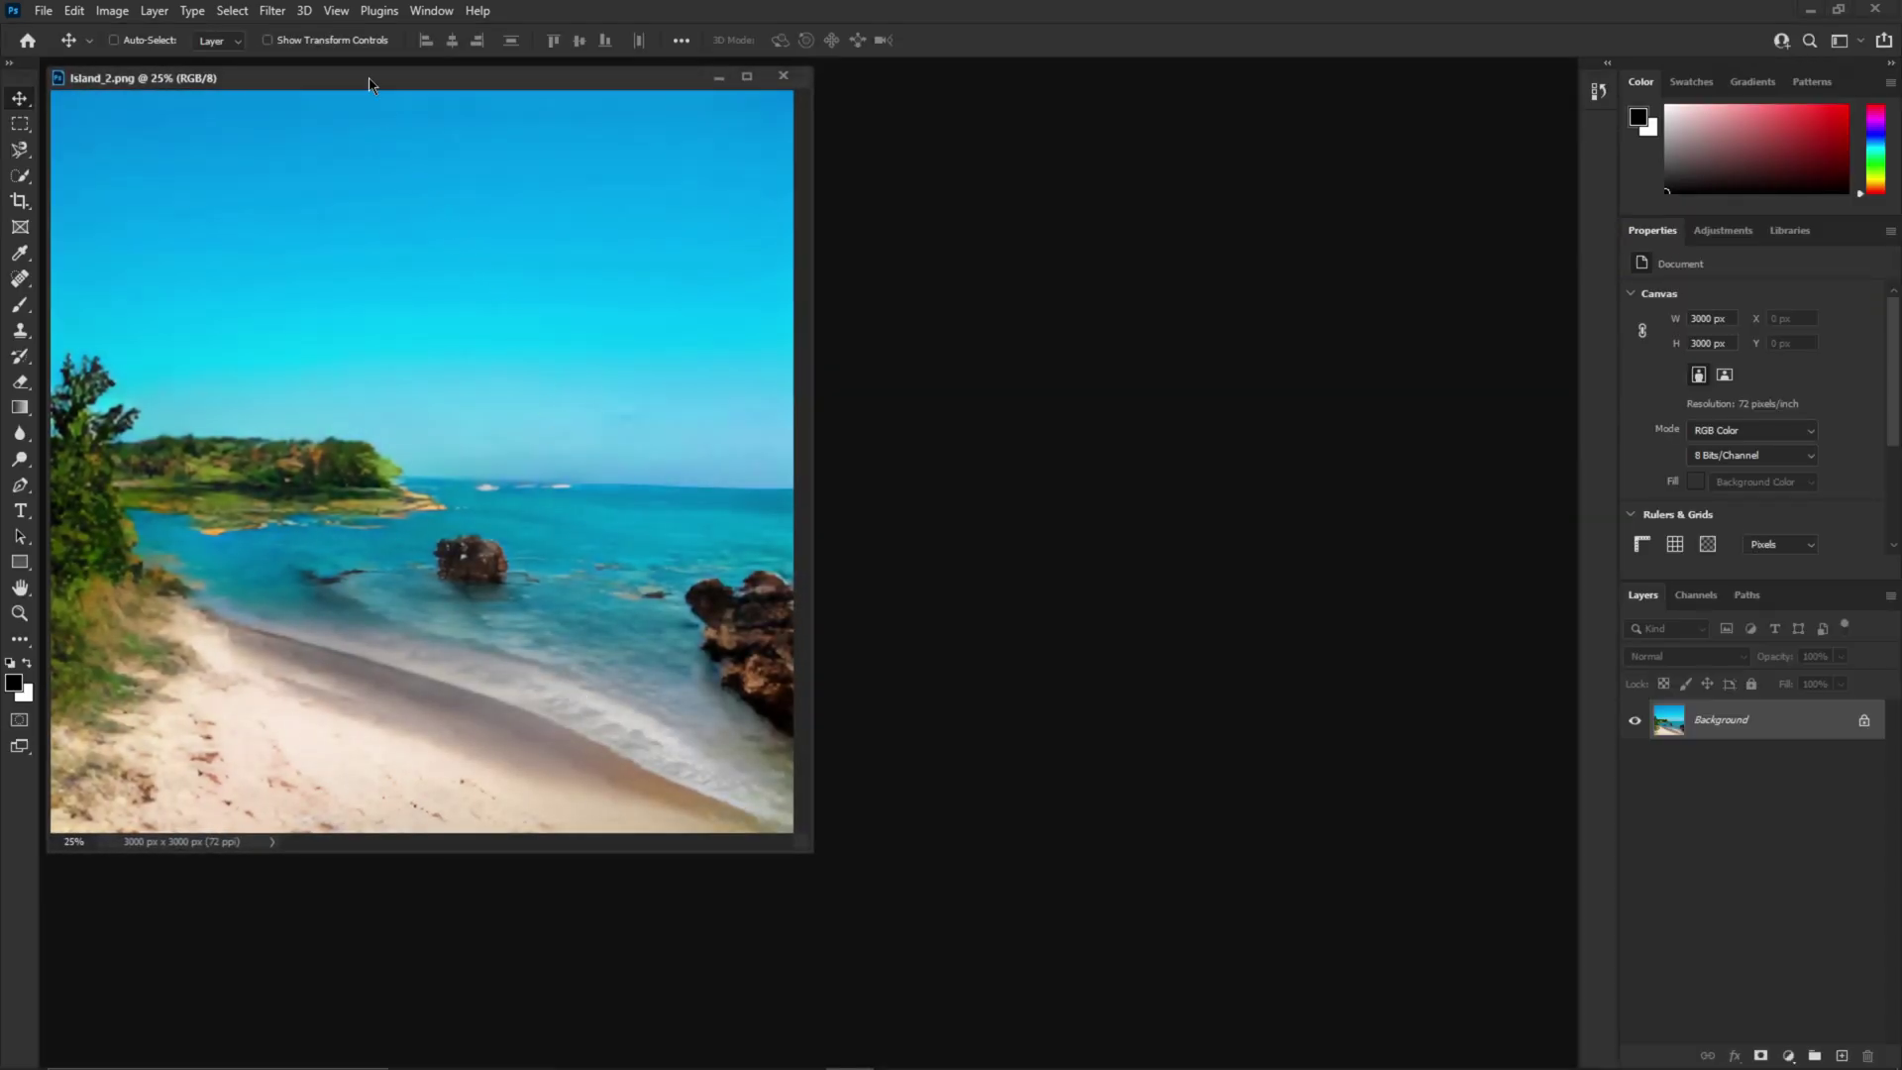
{"action": "left_click_drag", "start_coordinate": [369, 79], "coordinate": [878, 173]}
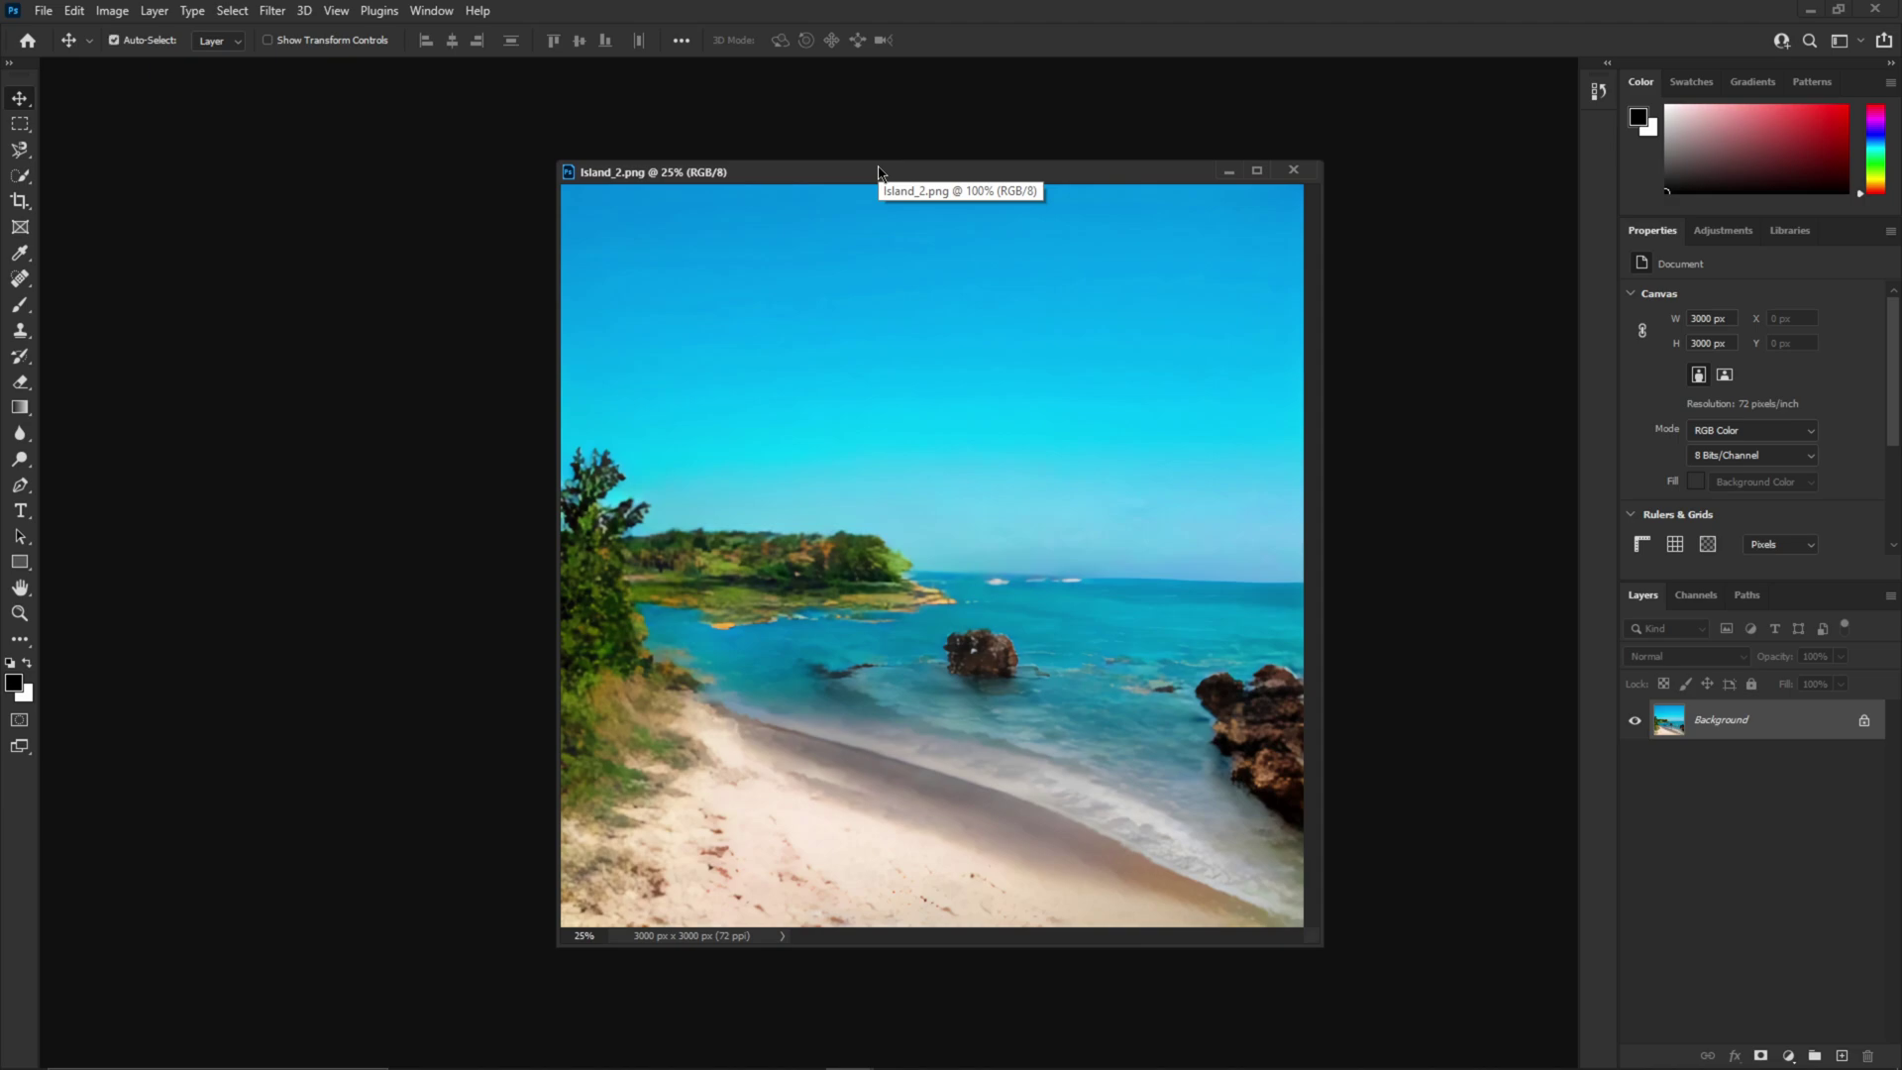
- Examine the detail of the upscaled Island_2.png up close and as a whole picture
{"action": "key", "text": "ctrl+plus"}
{"action": "key", "text": "ctrl+plus"}
{"action": "key", "text": "ctrl+plus"}
{"action": "key", "text": "ctrl+plus"}
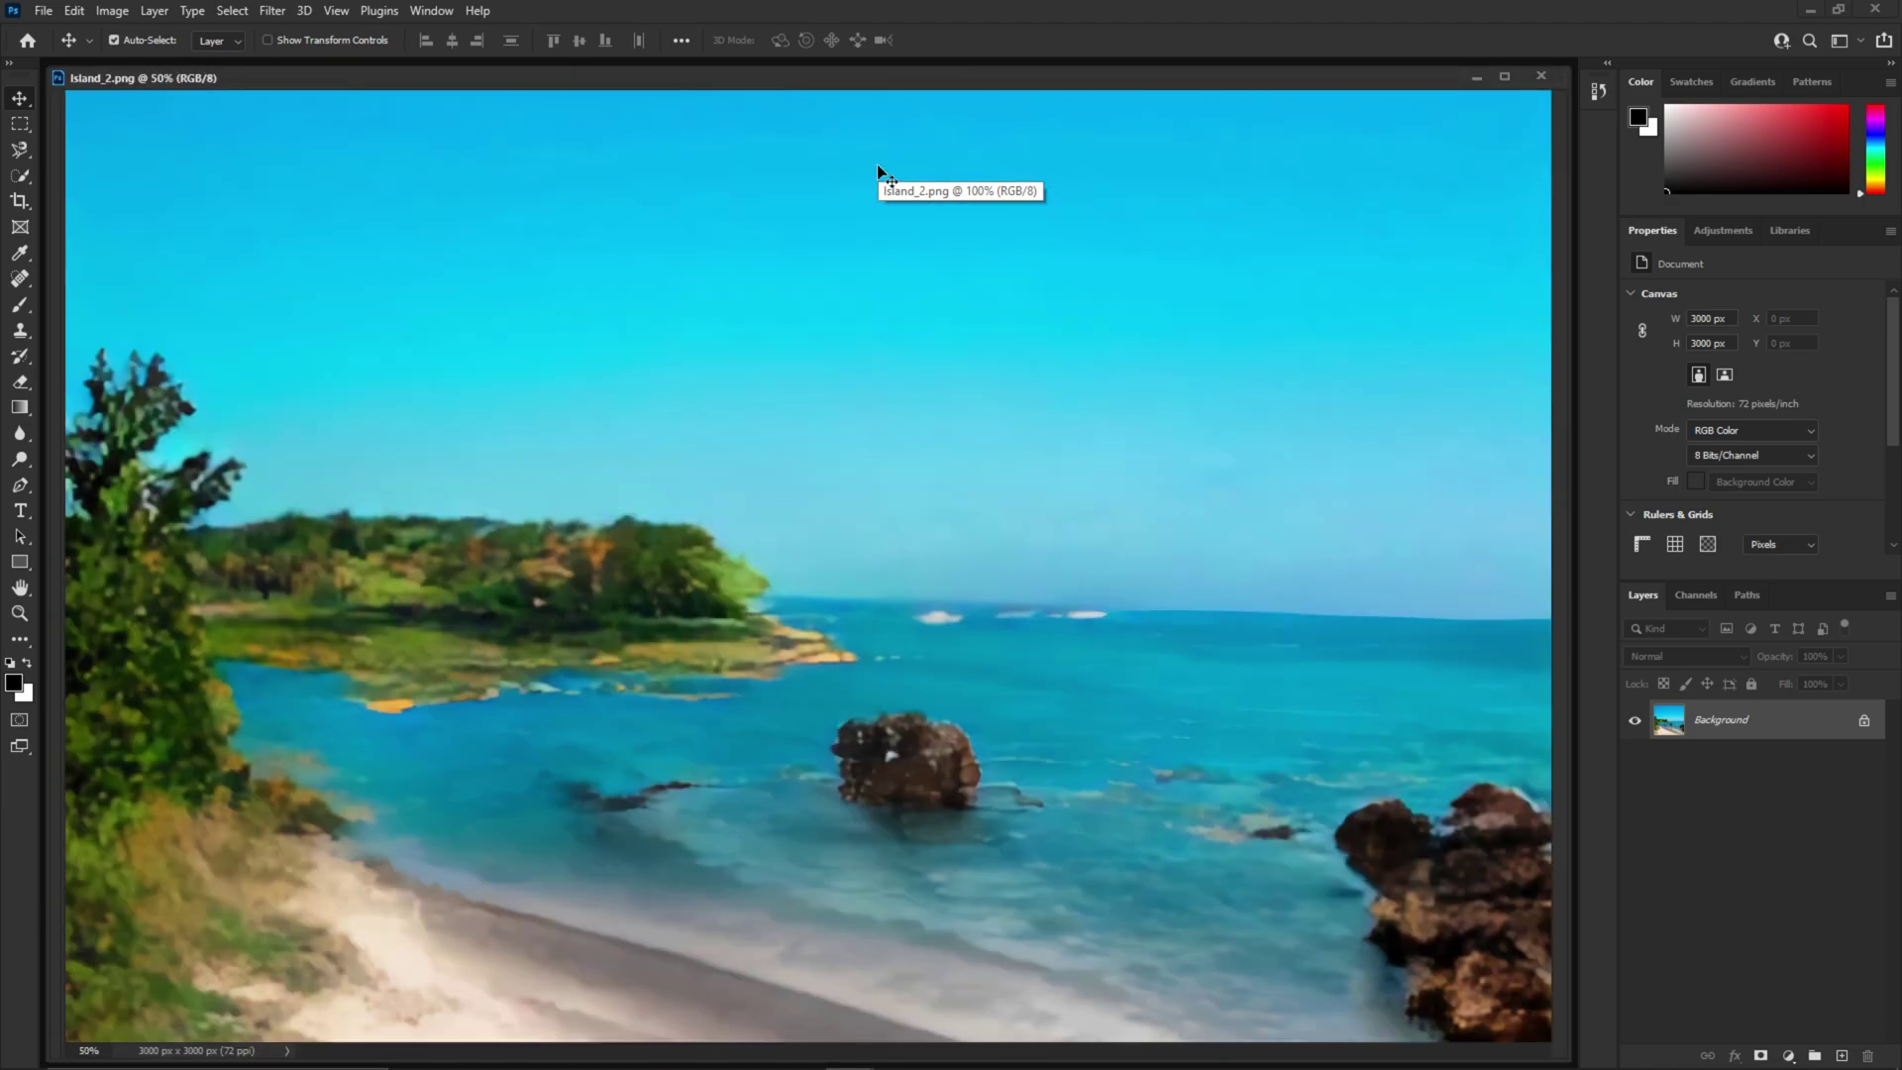
{"action": "key", "text": "ctrl+minus"}
{"action": "key", "text": "ctrl+minus"}
{"action": "key", "text": "ctrl+minus"}
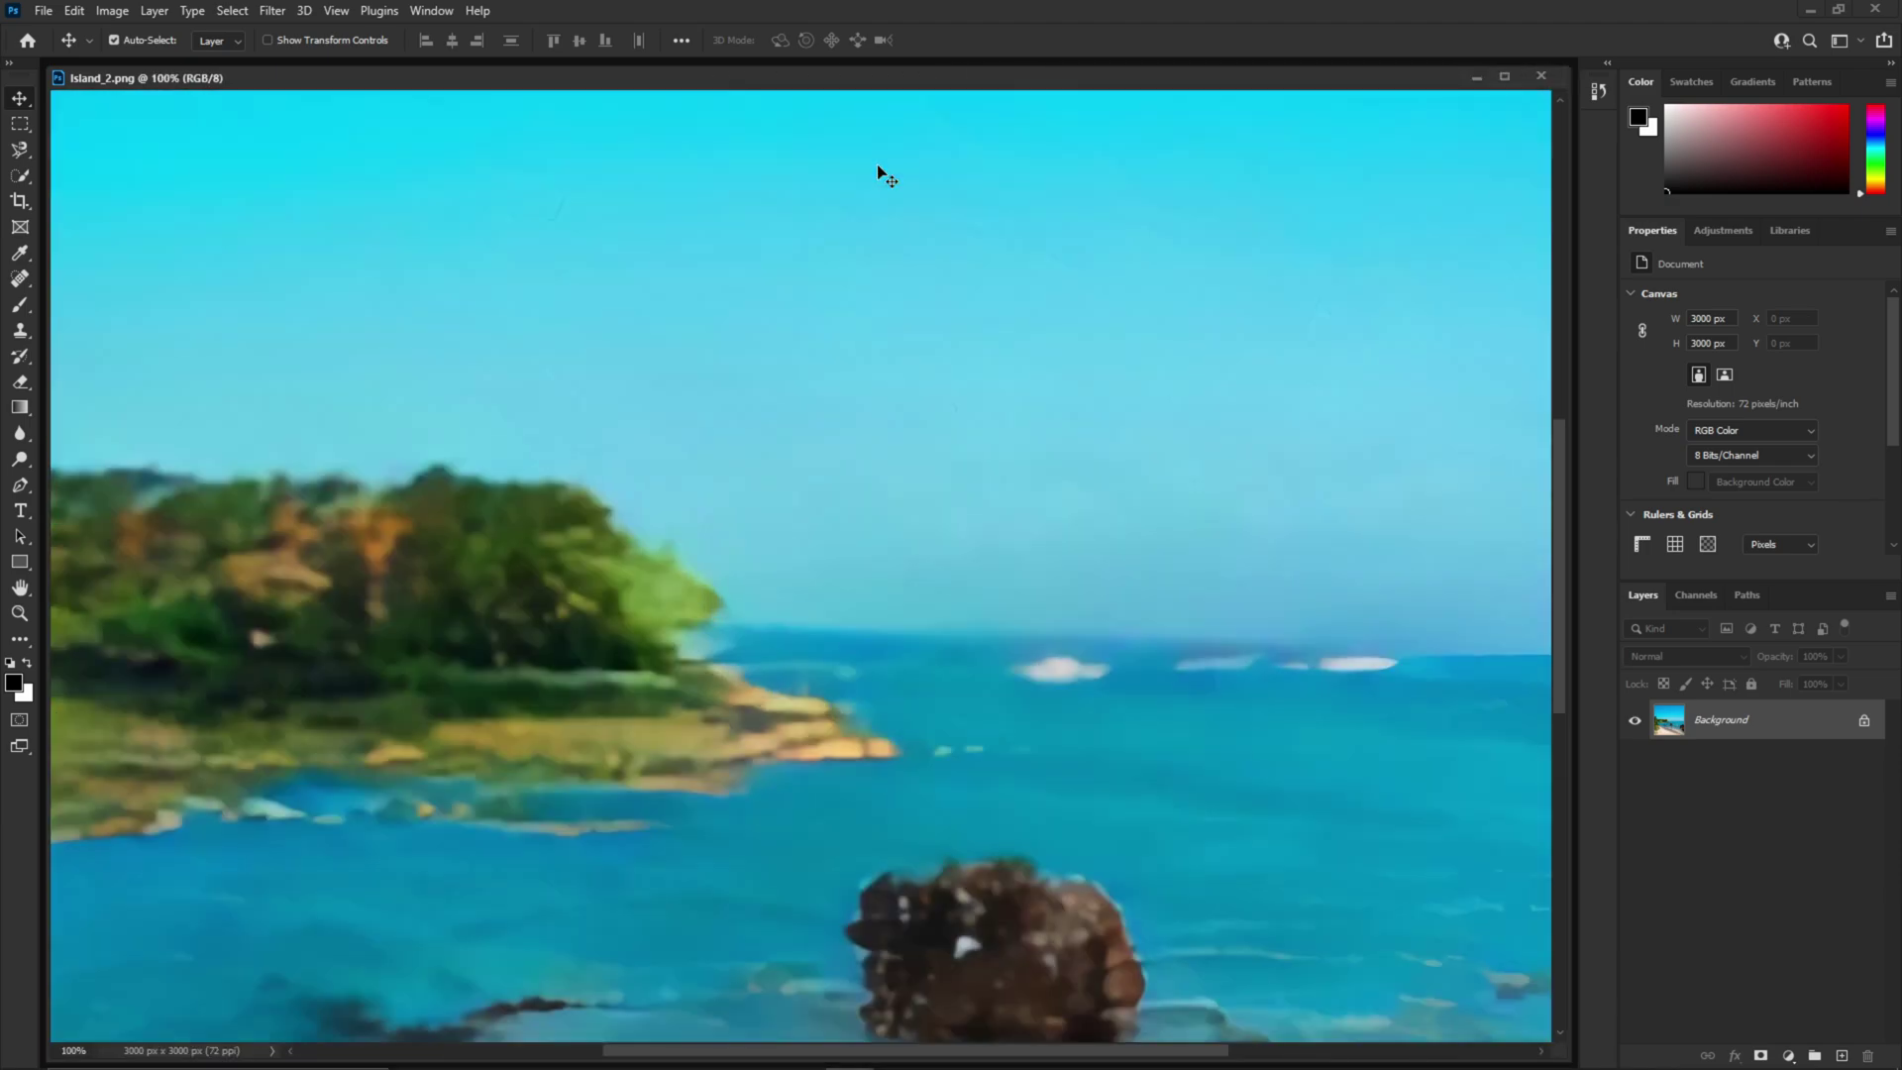
{"action": "key", "text": "ctrl+minus"}
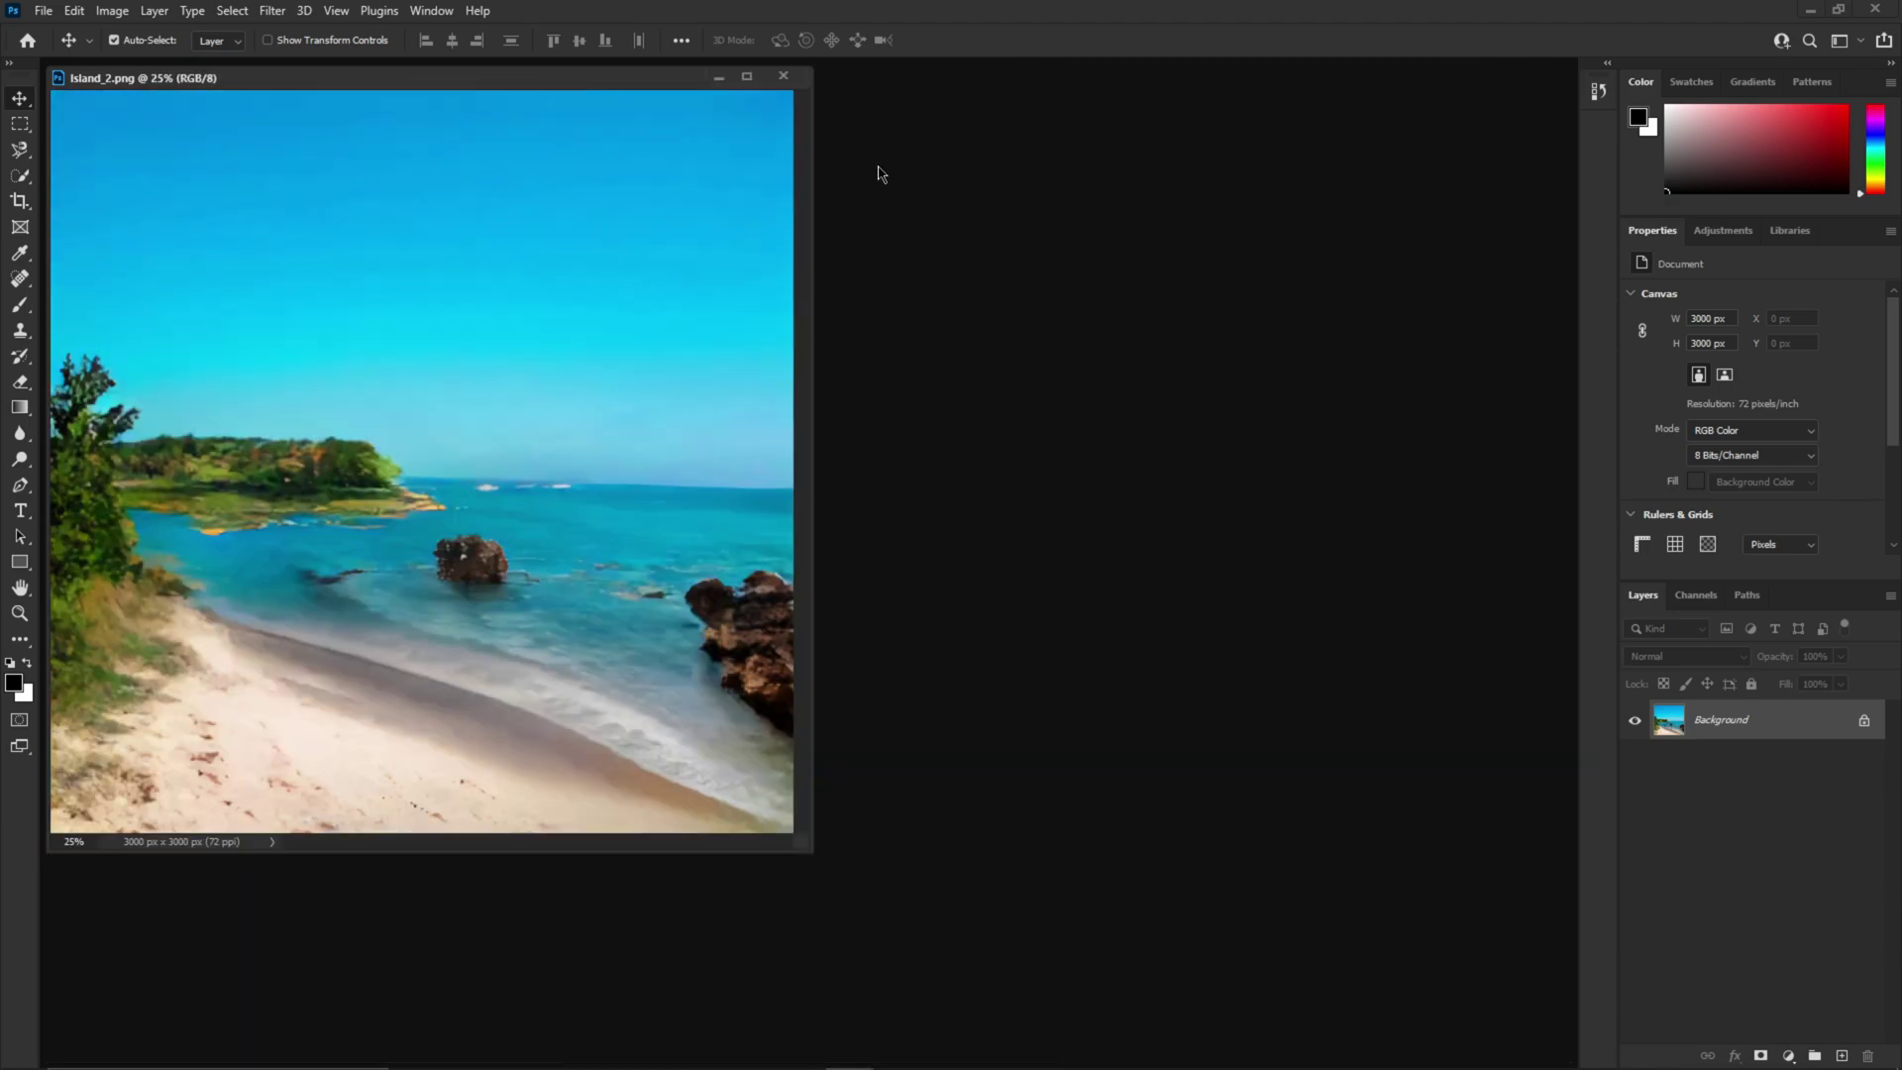
{"action": "key", "text": "ctrl+minus"}
{"action": "key", "text": "ctrl+plus"}
{"action": "left_click_drag", "start_coordinate": [653, 84], "coordinate": [1142, 157]}
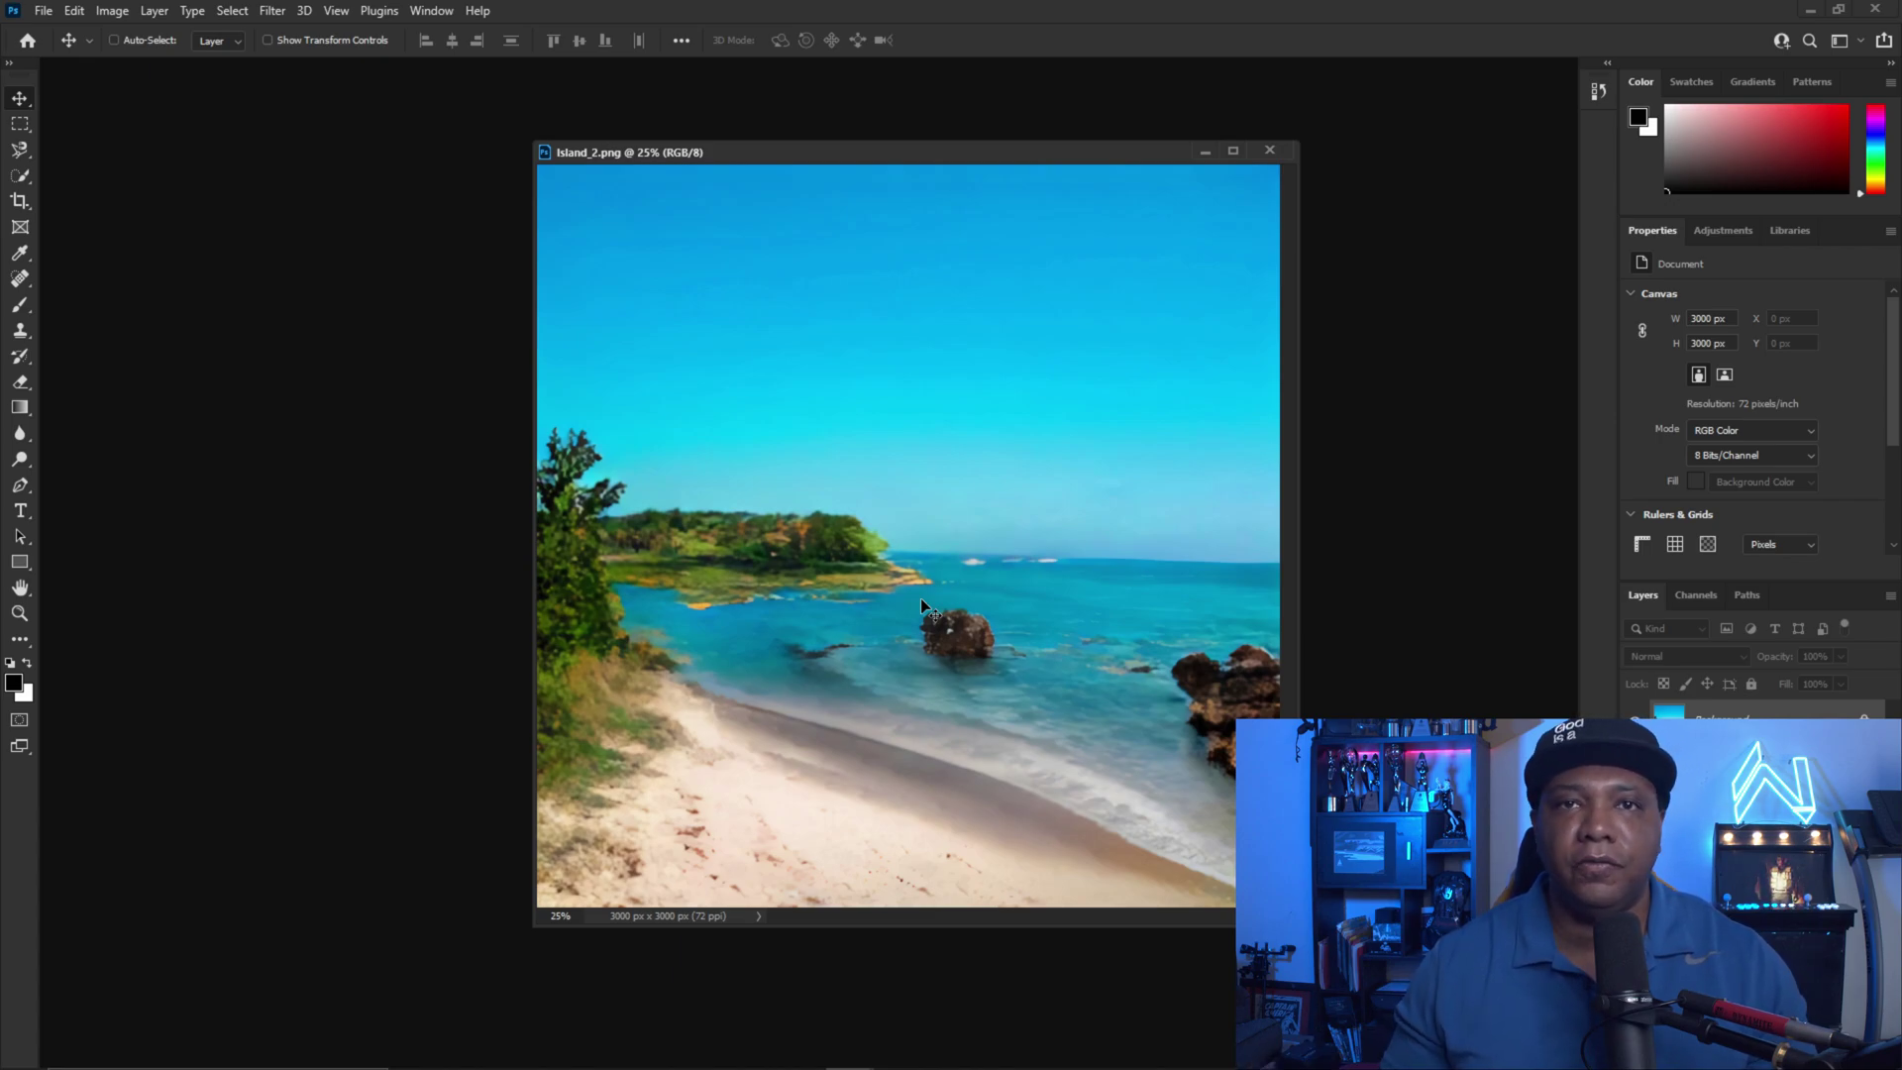
- Start the Oil Paint filter on Island_2.png and arrange its dialog beside the picture
{"action": "left_click", "coordinate": [271, 12]}
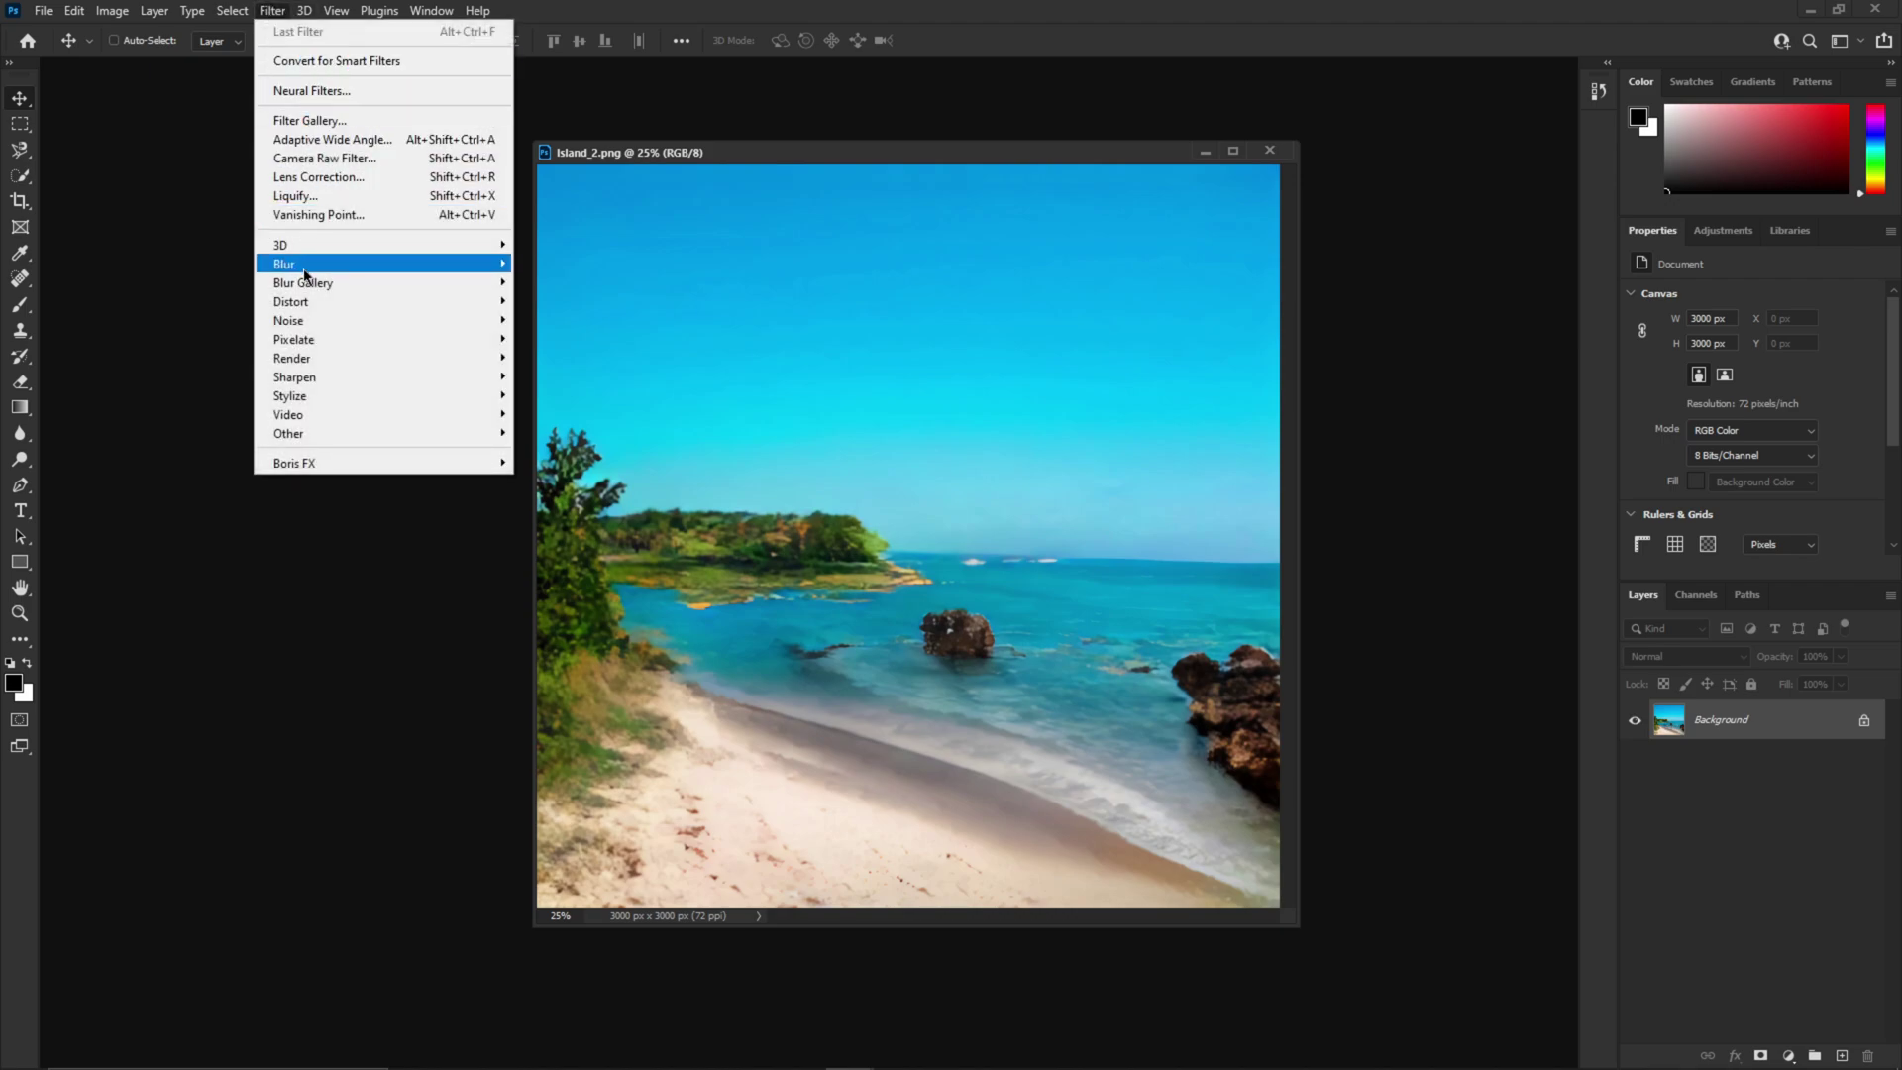
{"action": "mouse_move", "coordinate": [357, 388]}
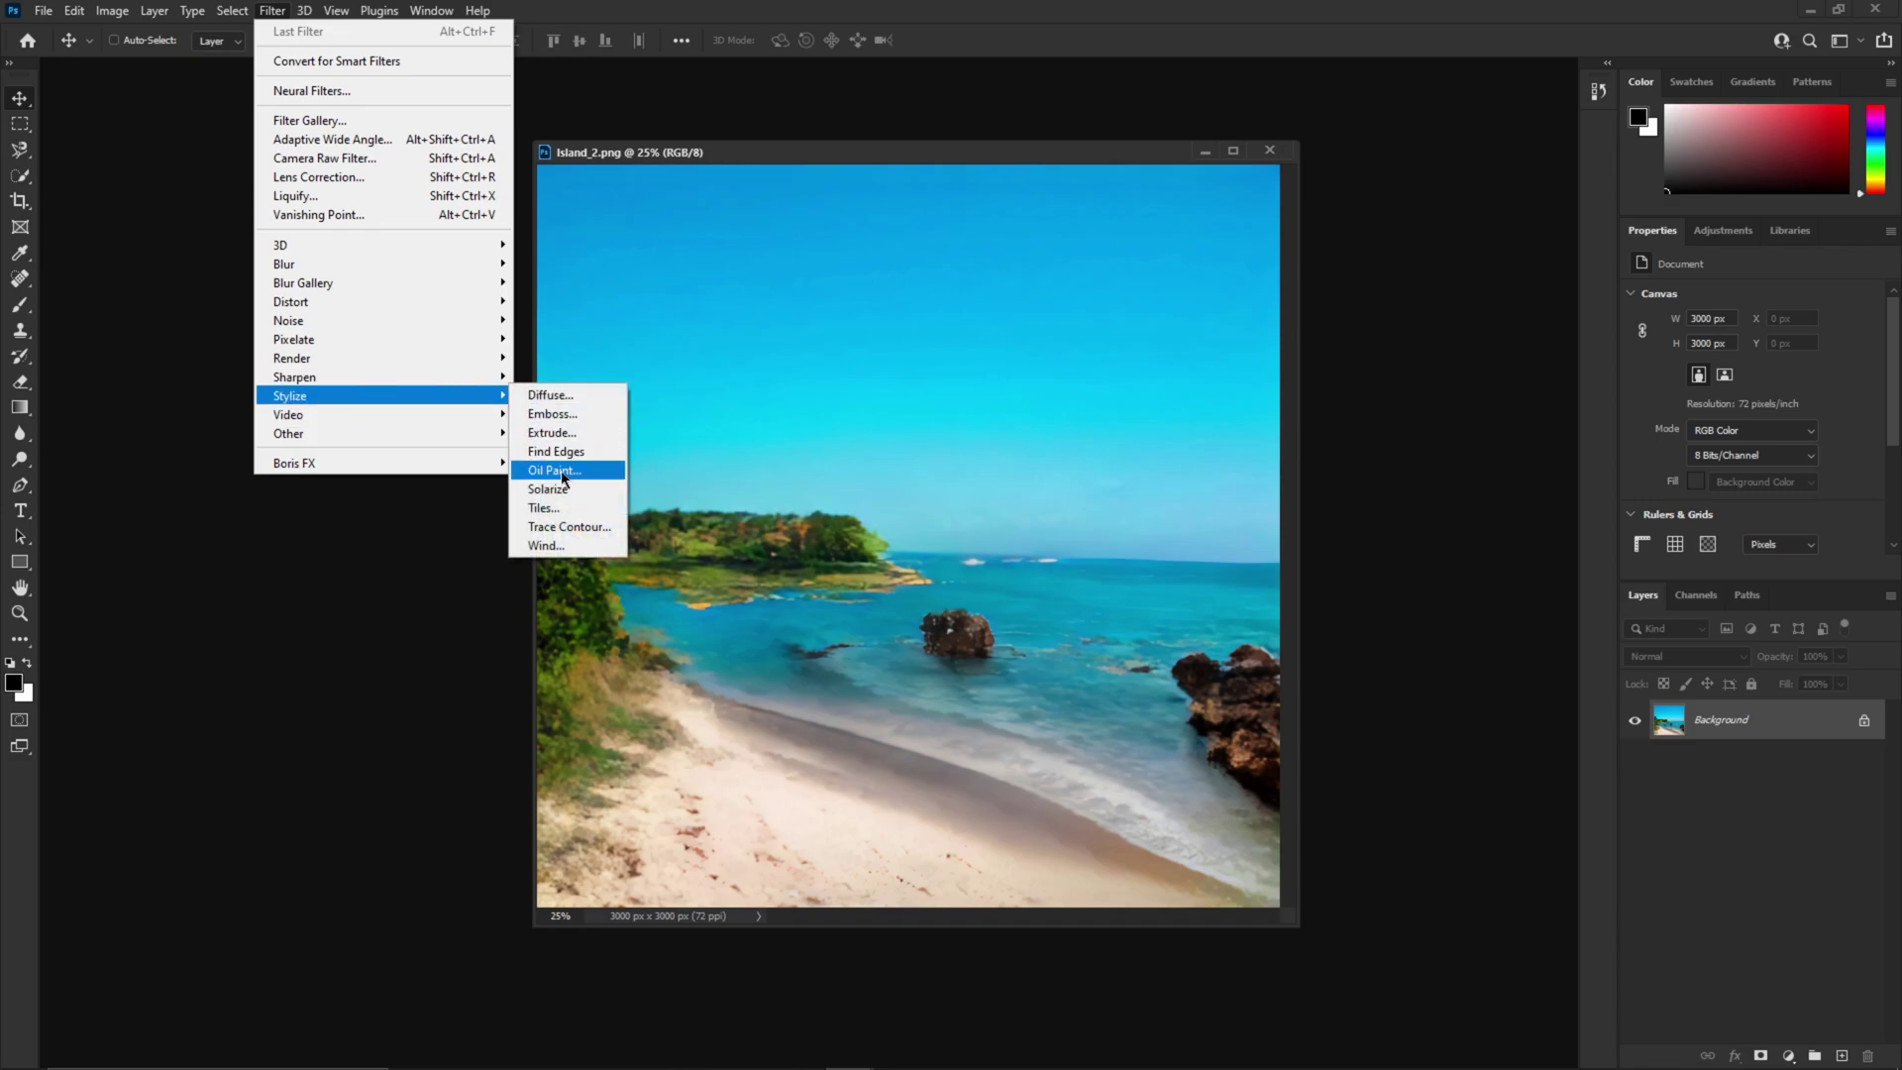
{"action": "left_click", "coordinate": [565, 471]}
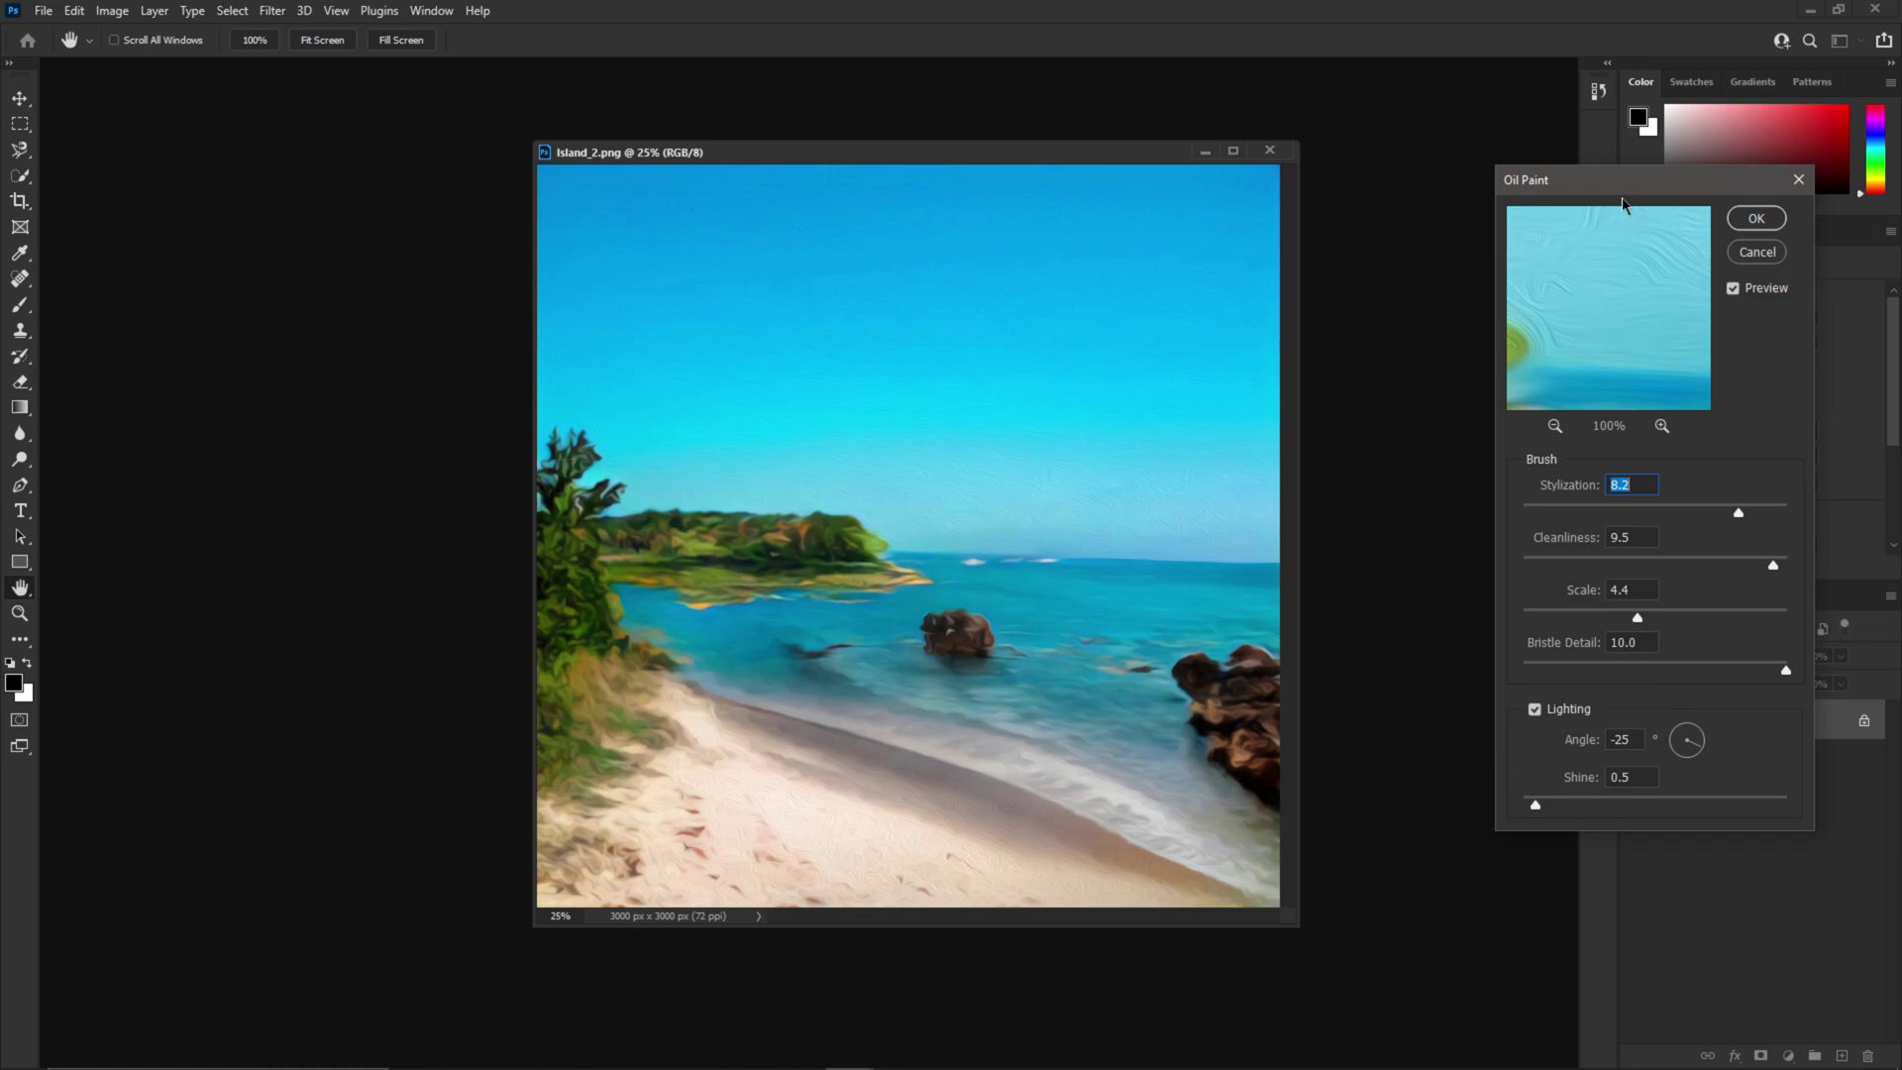
{"action": "left_click_drag", "start_coordinate": [1622, 193], "coordinate": [1402, 156]}
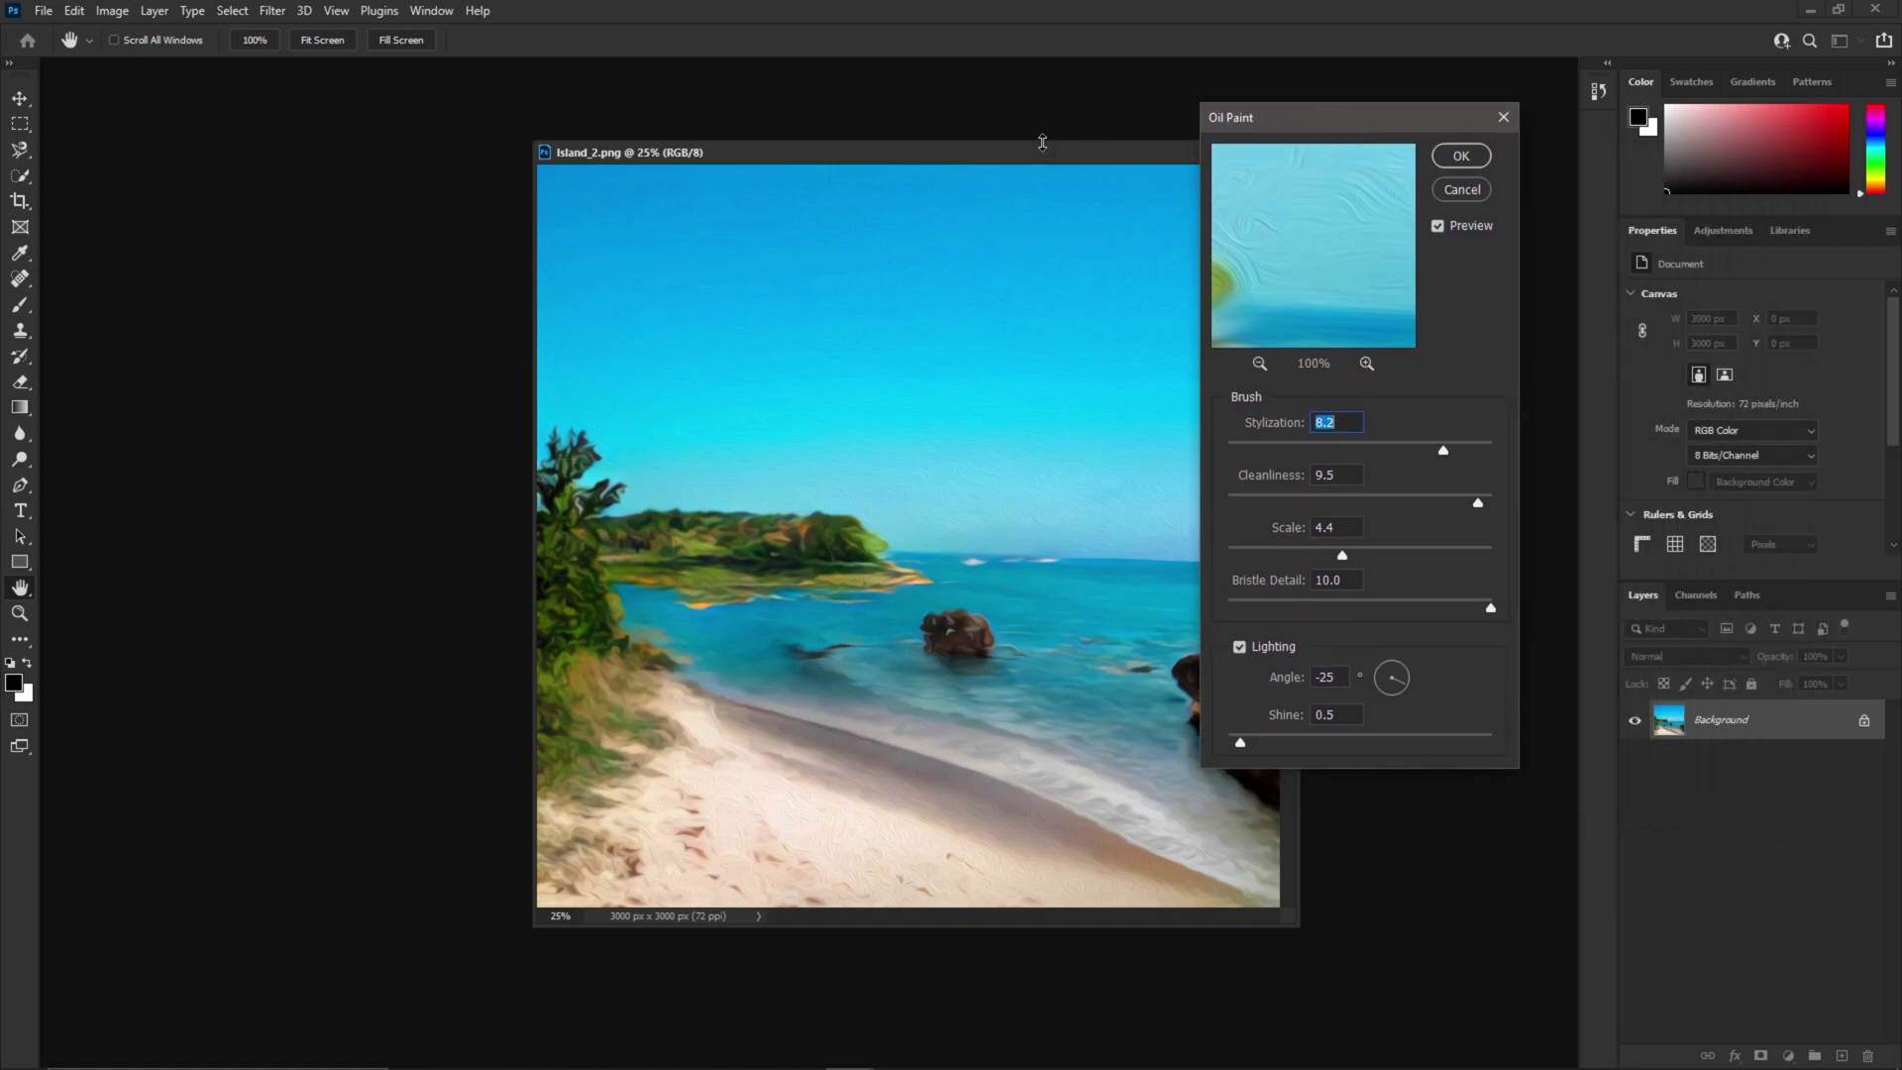
{"action": "left_click_drag", "start_coordinate": [1044, 151], "coordinate": [734, 138]}
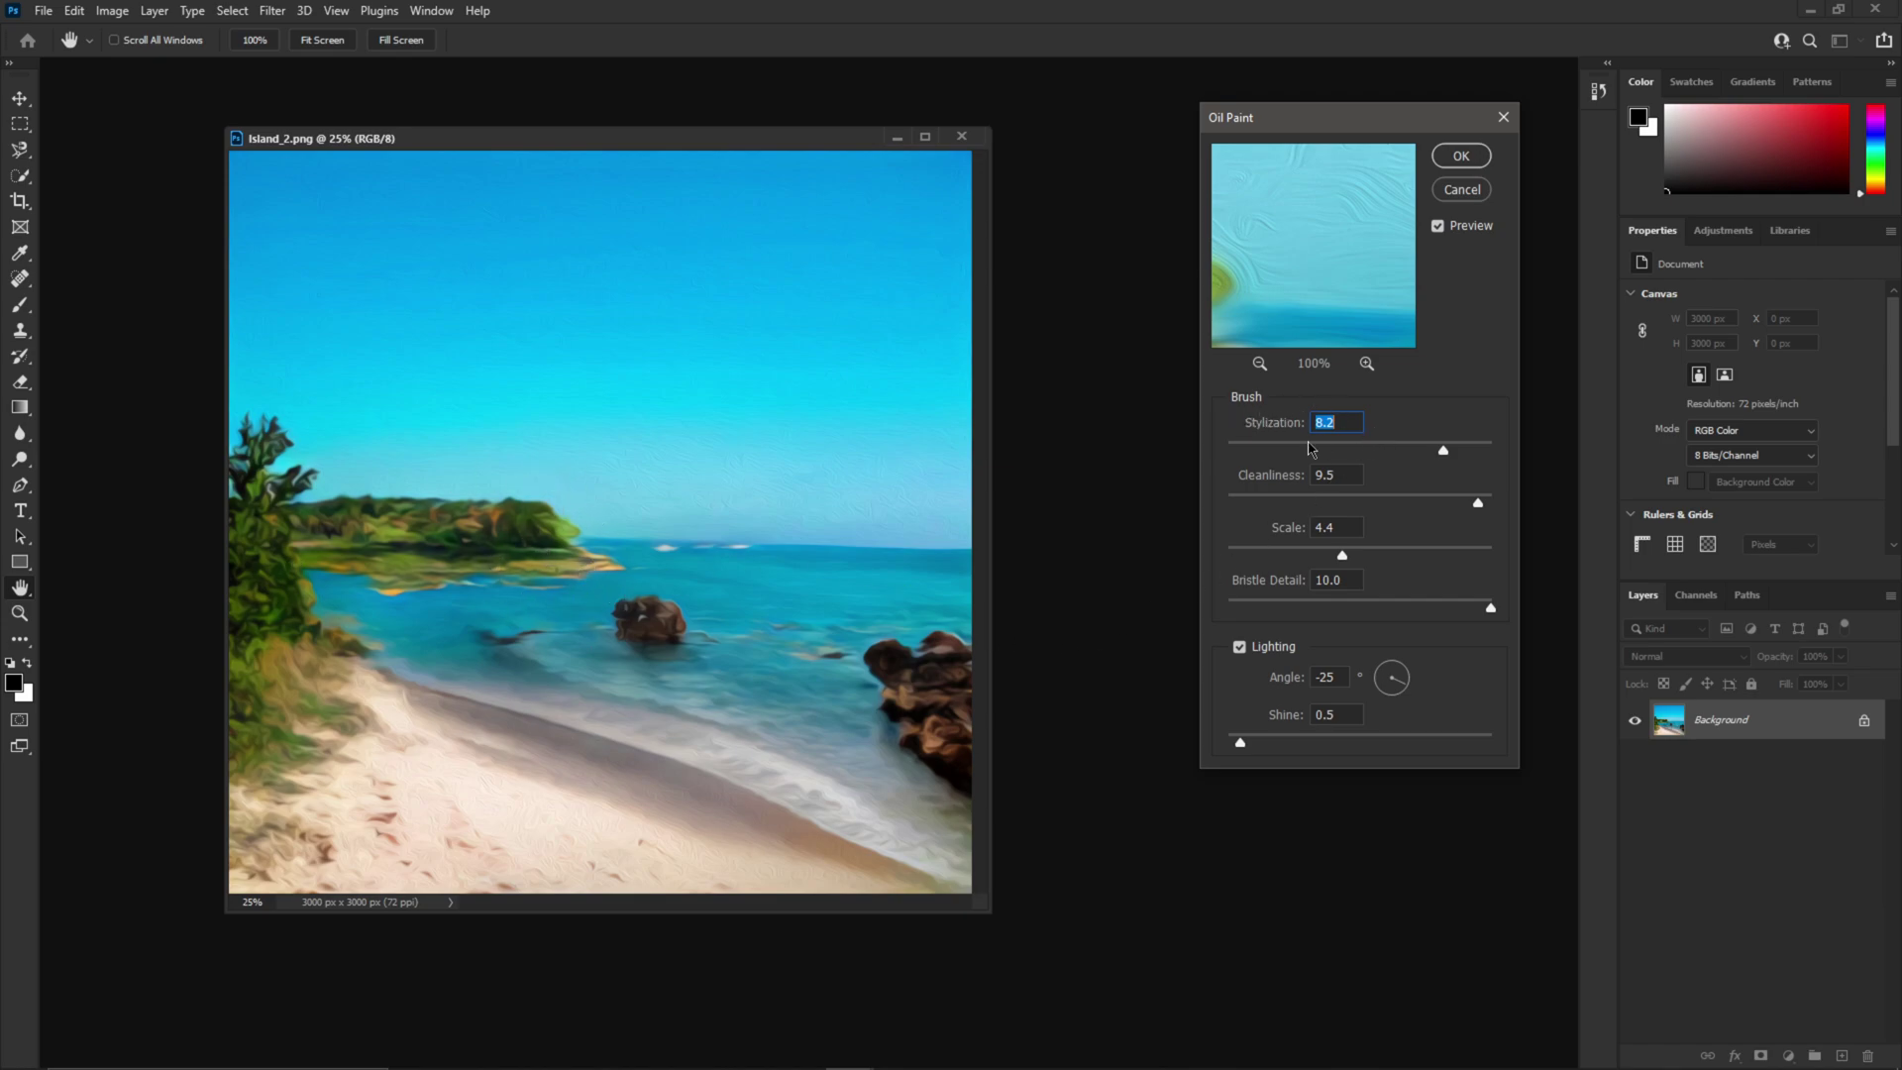
- Try out the Oil Paint stylization, cleanliness, scale and bristle detail, and apply the filter to the picture
{"action": "left_click_drag", "start_coordinate": [1437, 454], "coordinate": [1256, 452]}
{"action": "left_click_drag", "start_coordinate": [1263, 455], "coordinate": [1495, 453]}
{"action": "left_click_drag", "start_coordinate": [1480, 503], "coordinate": [1238, 513]}
{"action": "left_click_drag", "start_coordinate": [1254, 506], "coordinate": [1374, 555]}
{"action": "left_click", "coordinate": [1396, 553]}
{"action": "left_click_drag", "start_coordinate": [1489, 608], "coordinate": [1311, 616]}
{"action": "left_click", "coordinate": [1461, 158]}
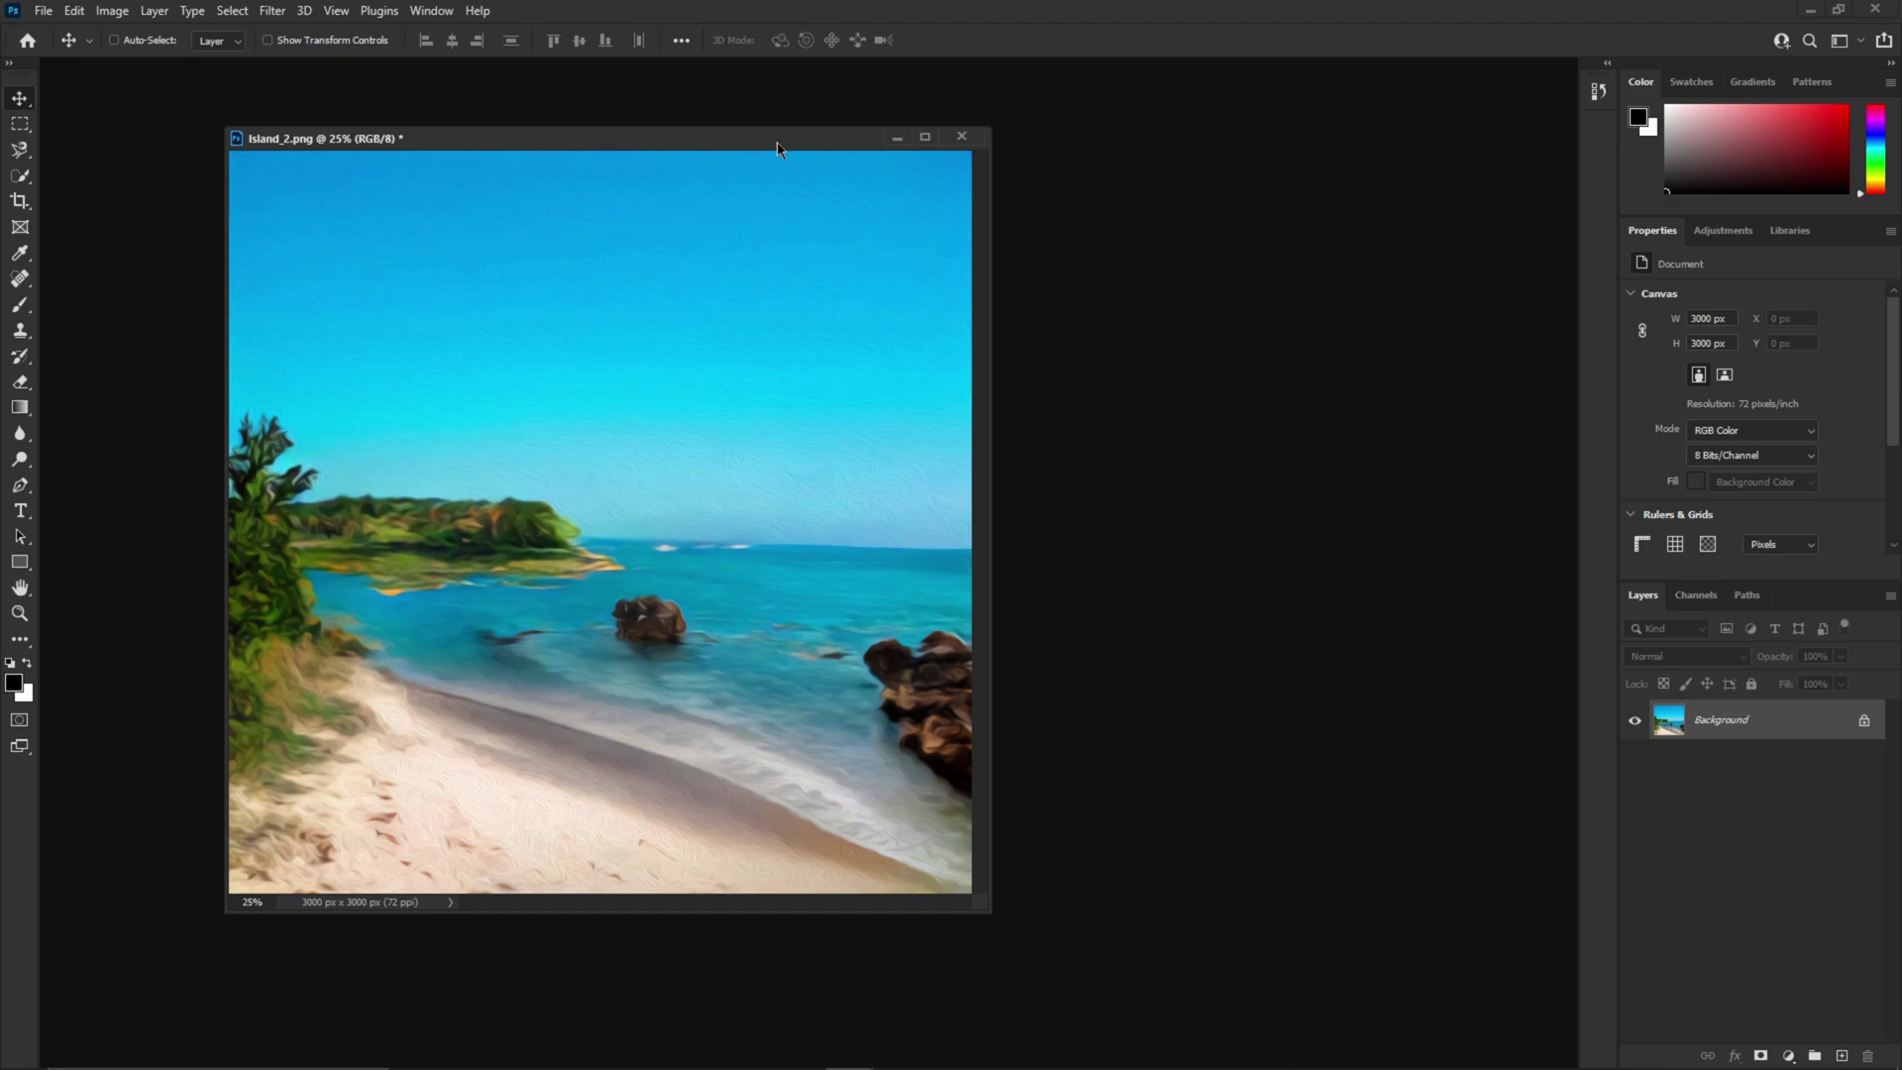
{"action": "left_click_drag", "start_coordinate": [778, 147], "coordinate": [930, 126]}
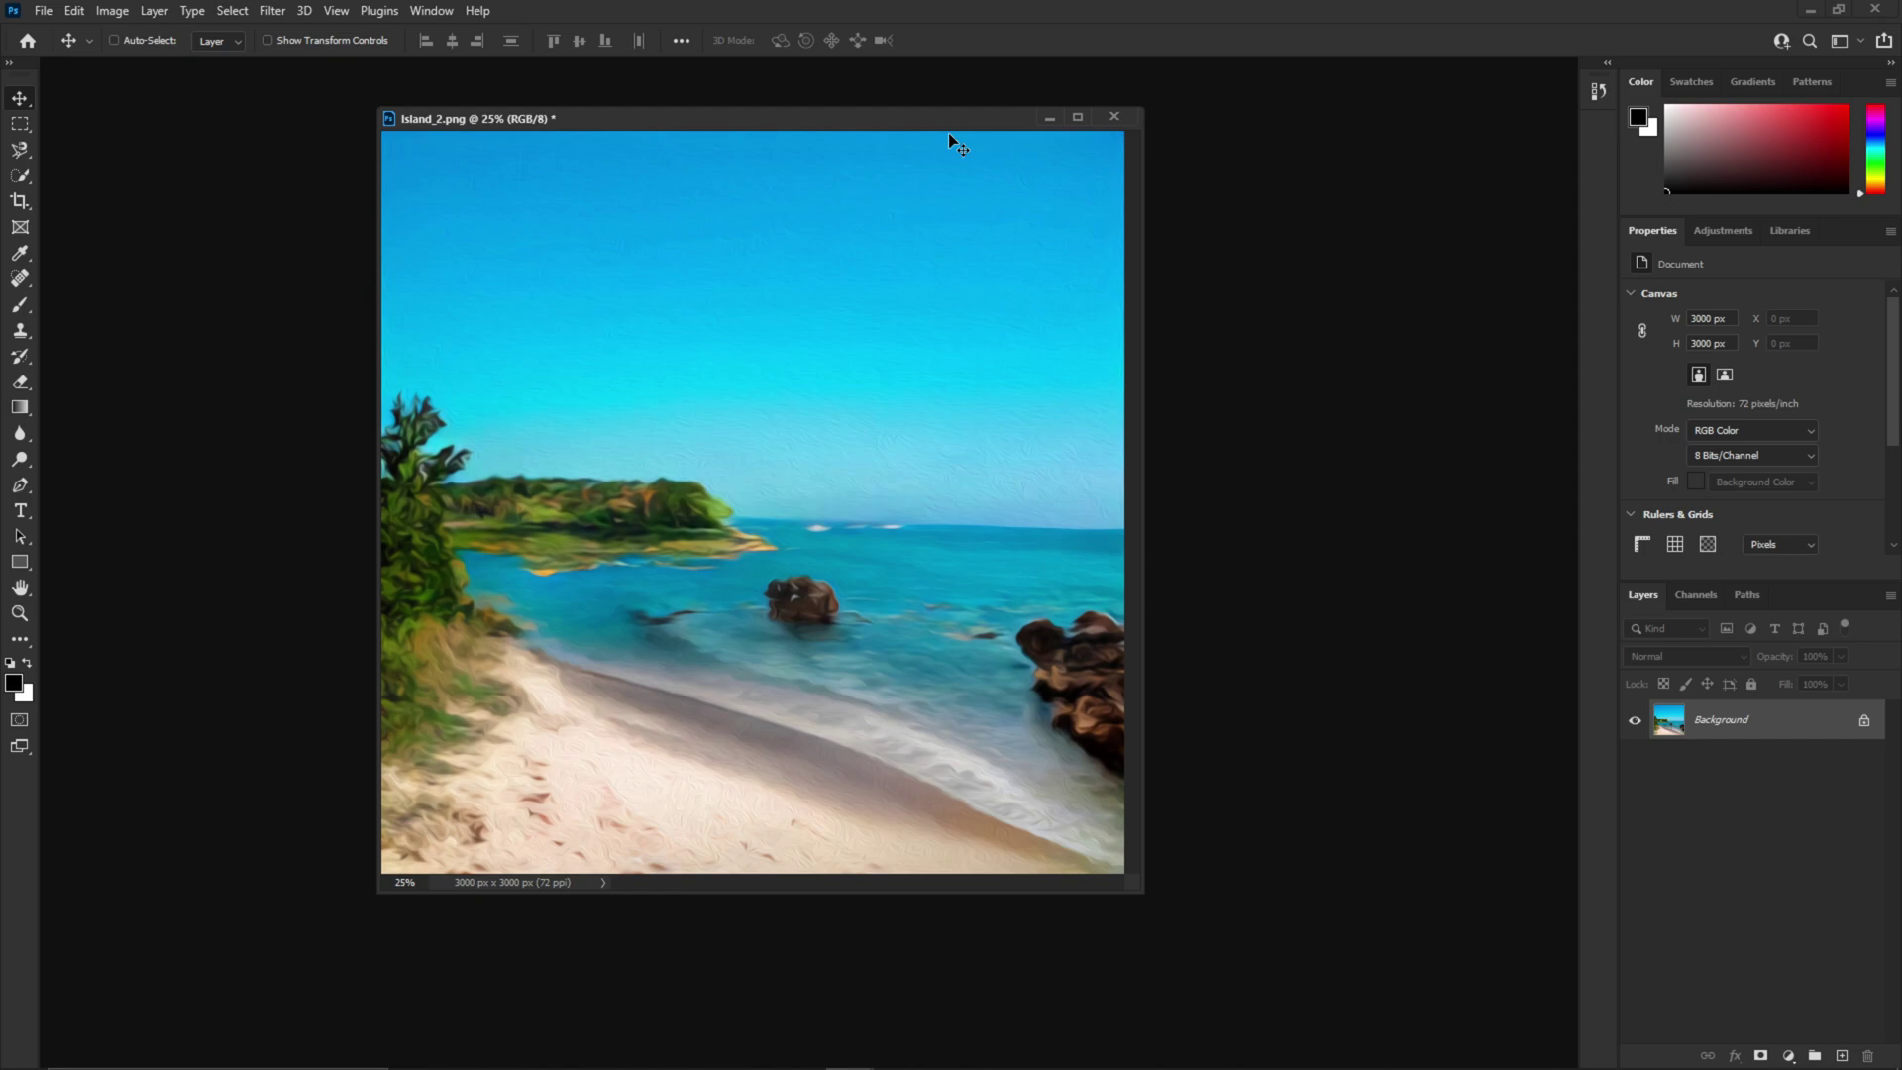
- Open the Filter Gallery for Island_2.png and preview the Dry Brush effect on the whole picture
{"action": "left_click", "coordinate": [288, 12]}
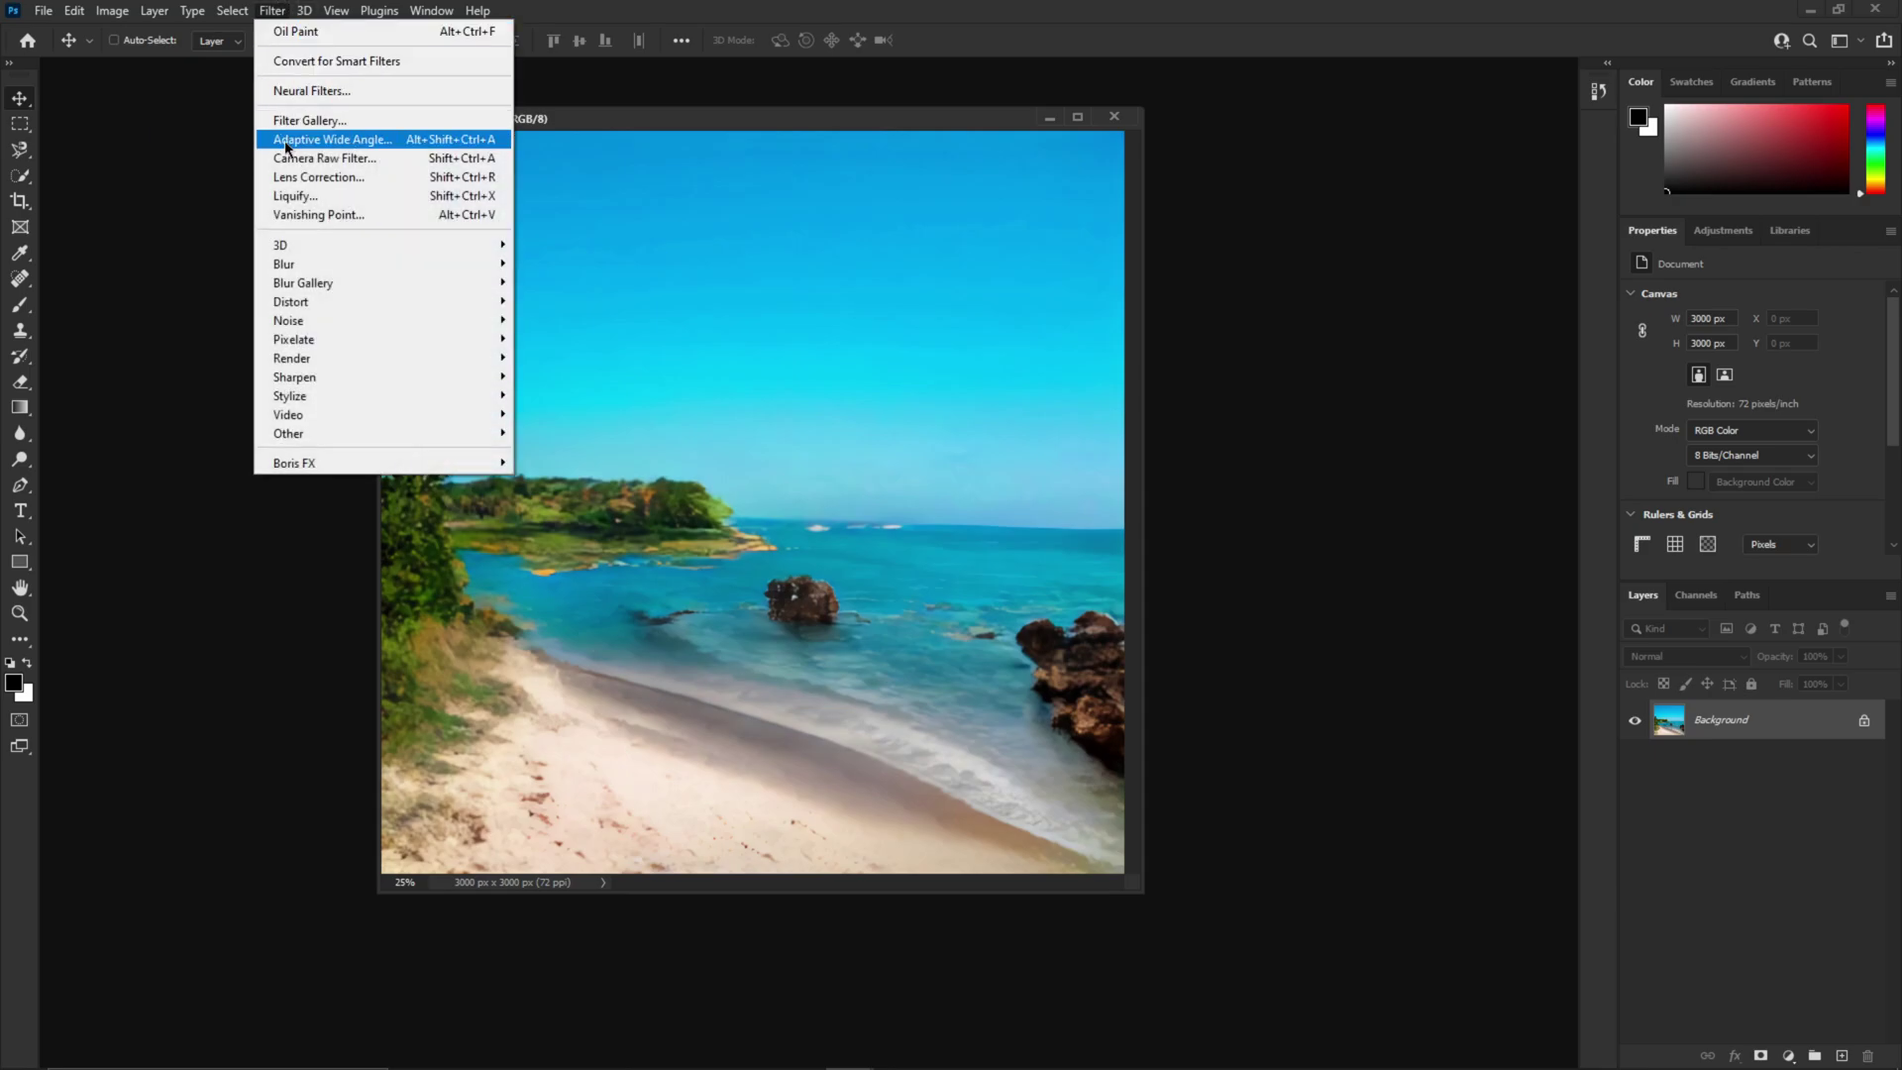
{"action": "left_click", "coordinate": [315, 121]}
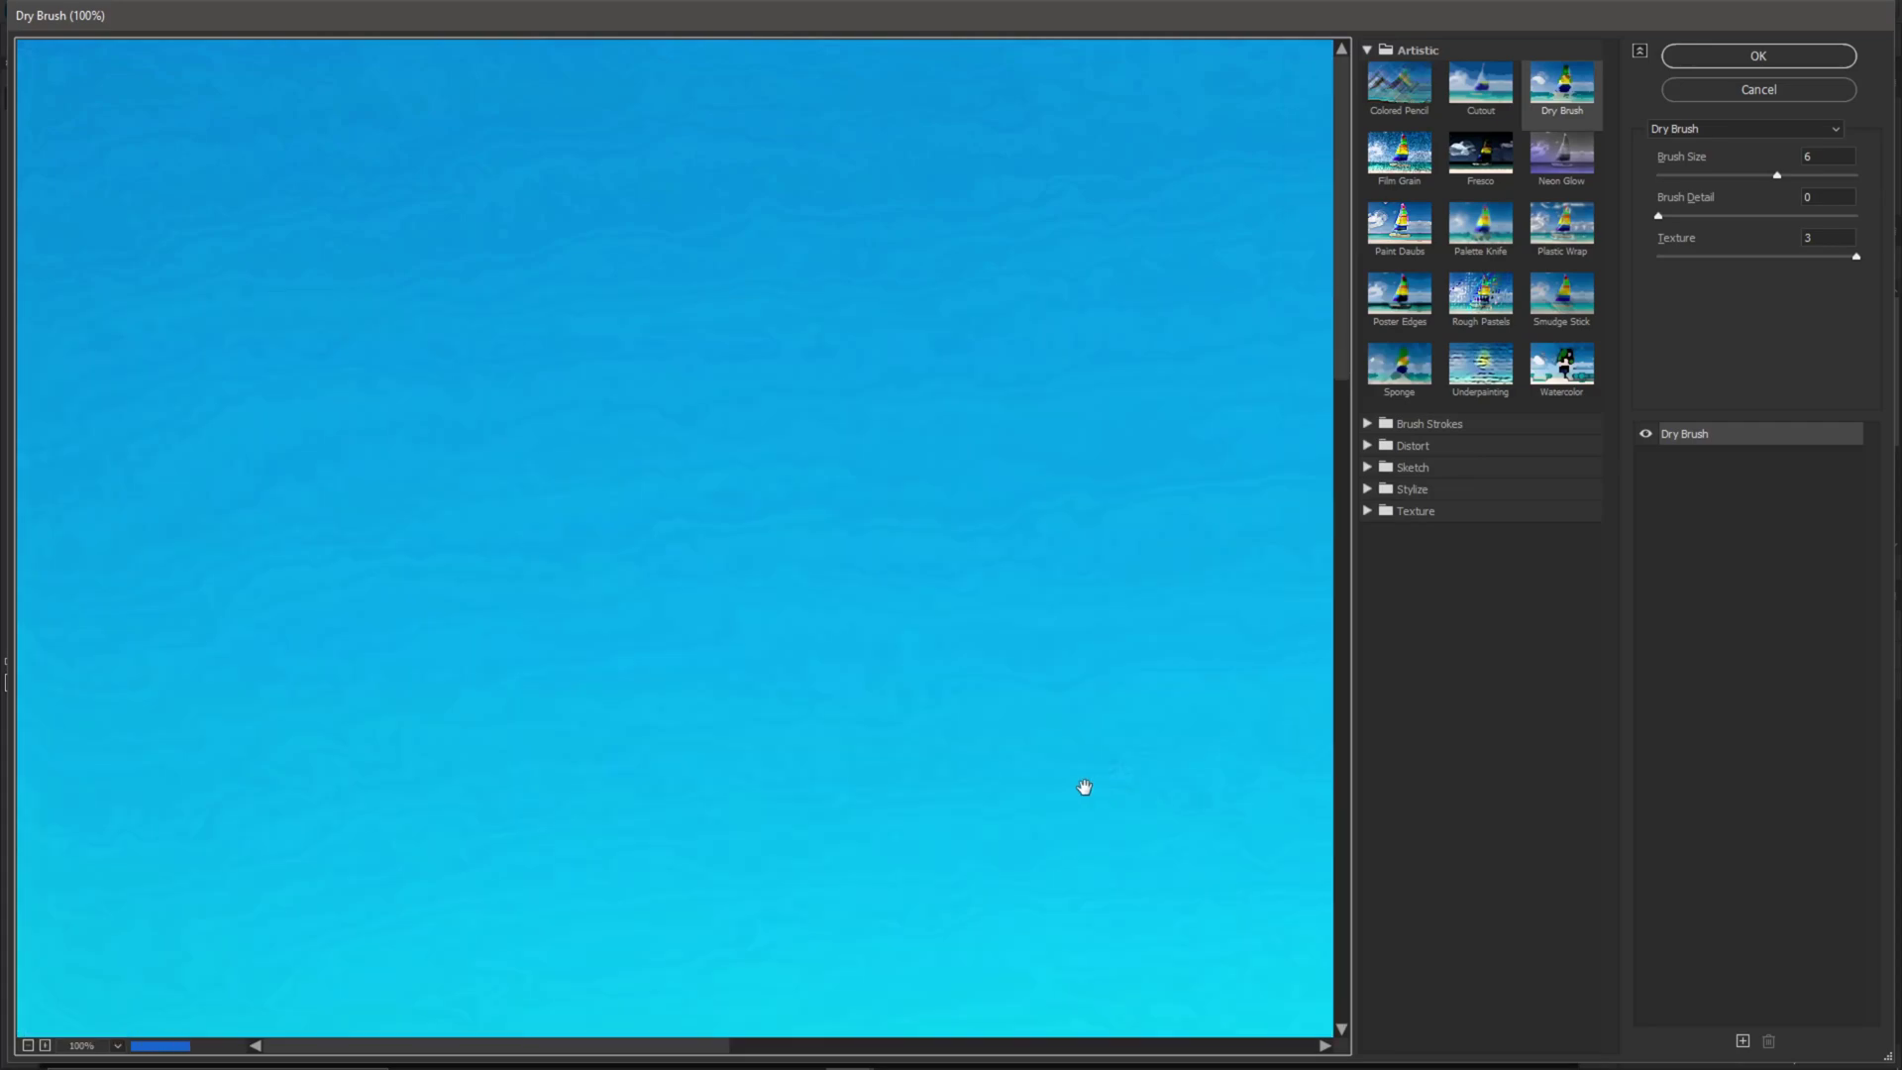
{"action": "key", "text": "ctrl+0"}
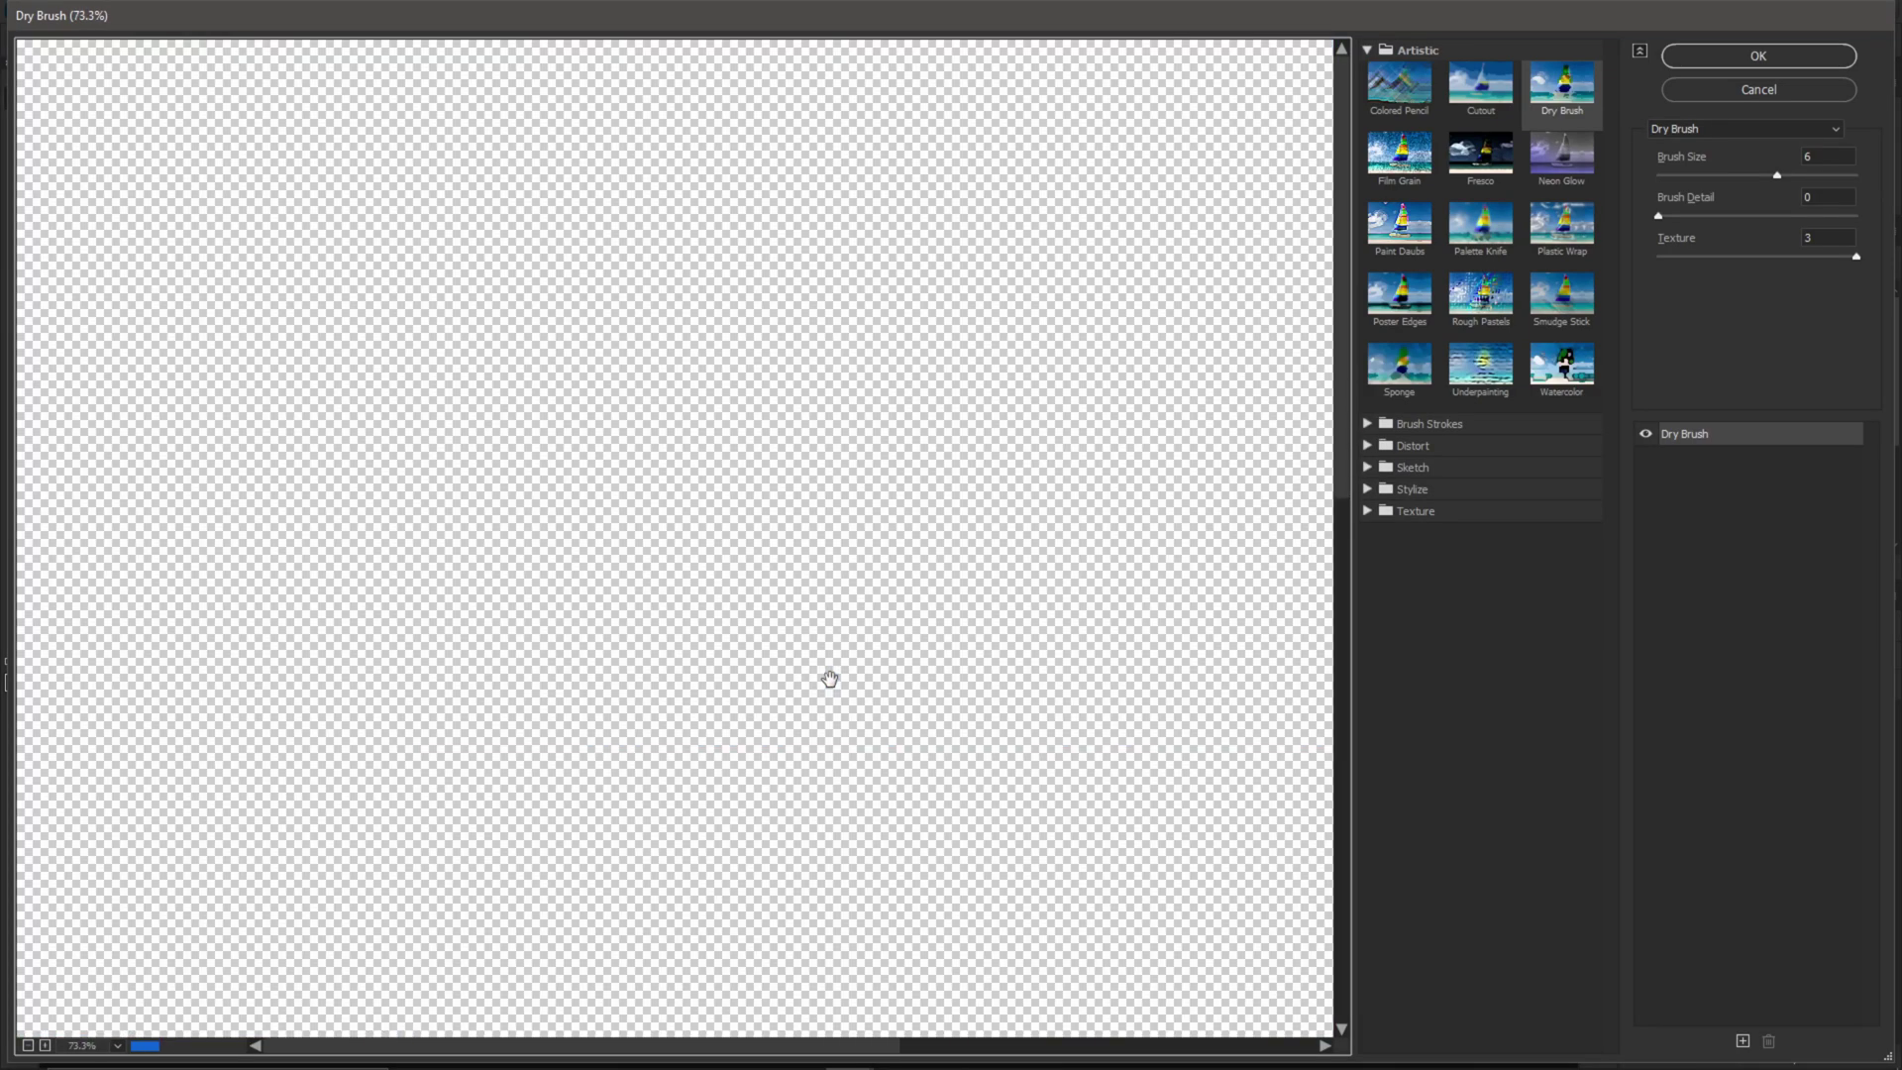
{"action": "key", "text": "ctrl+minus"}
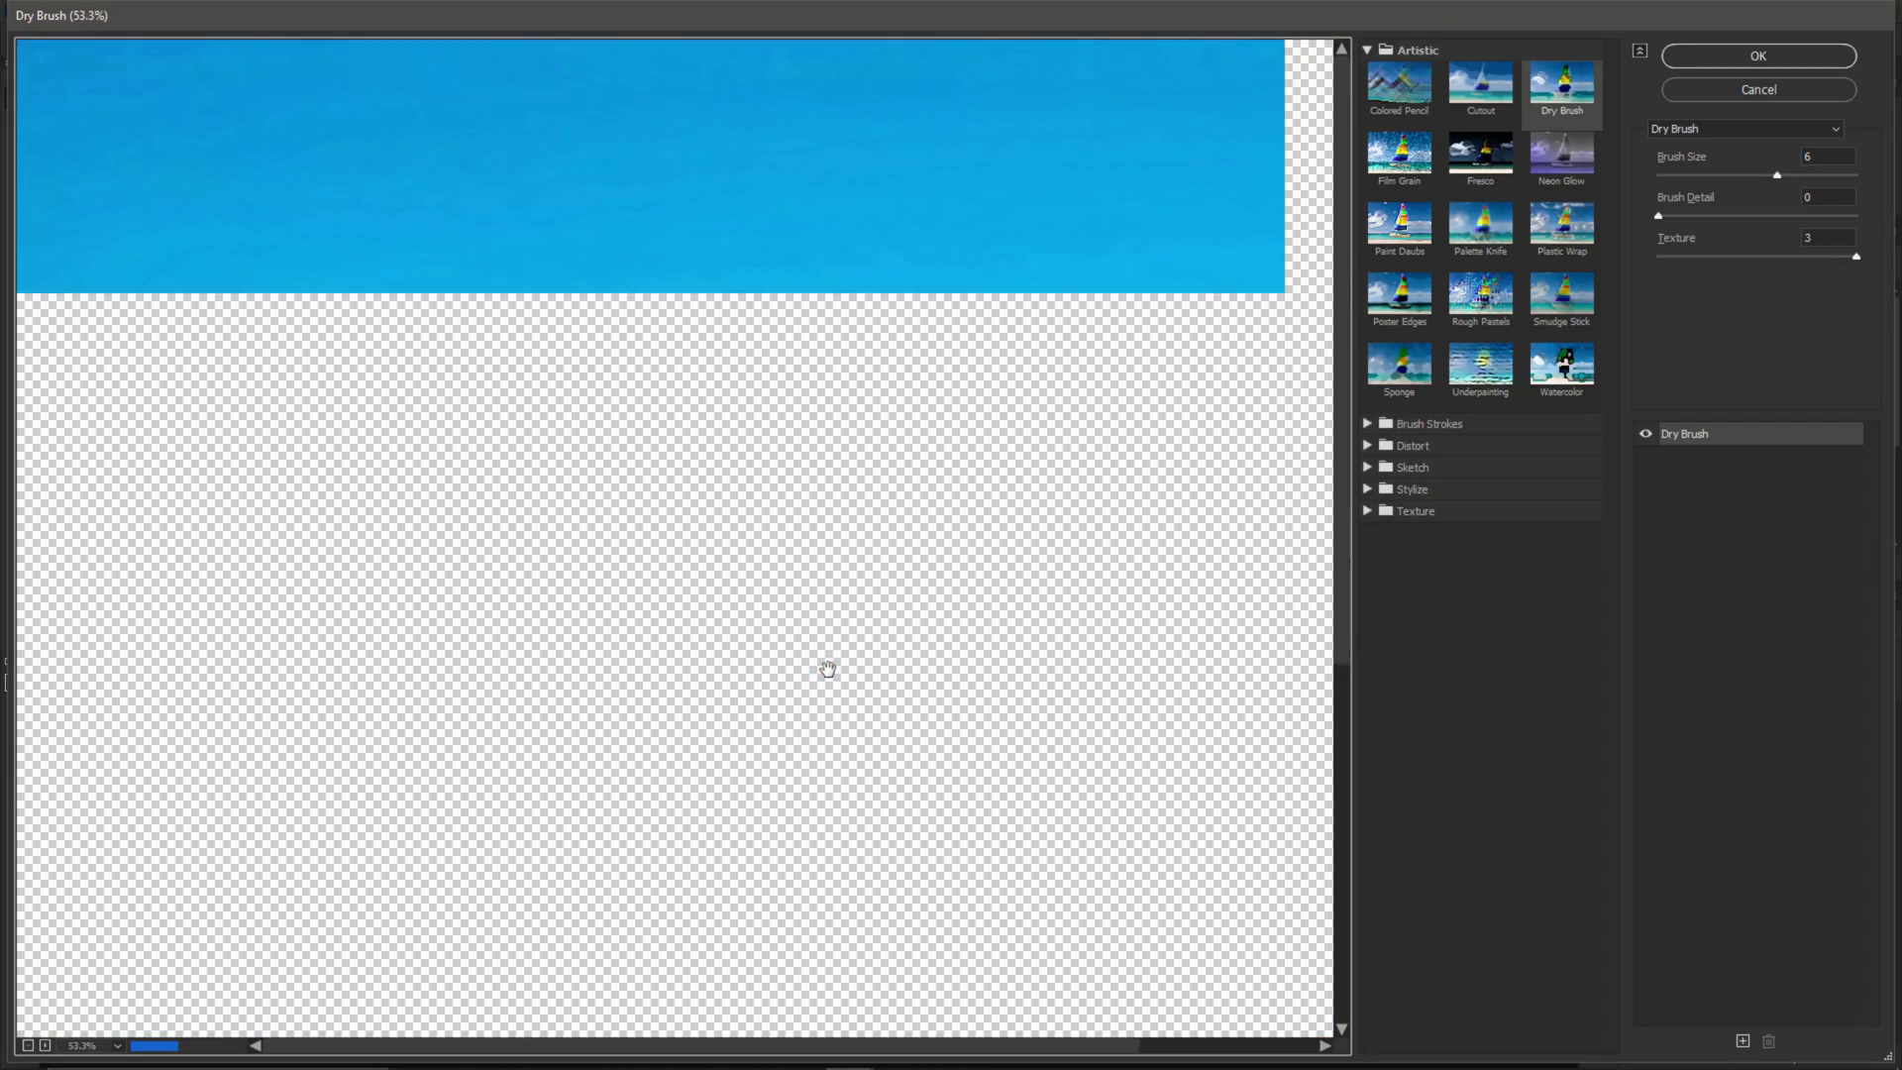
{"action": "key", "text": "ctrl+minus"}
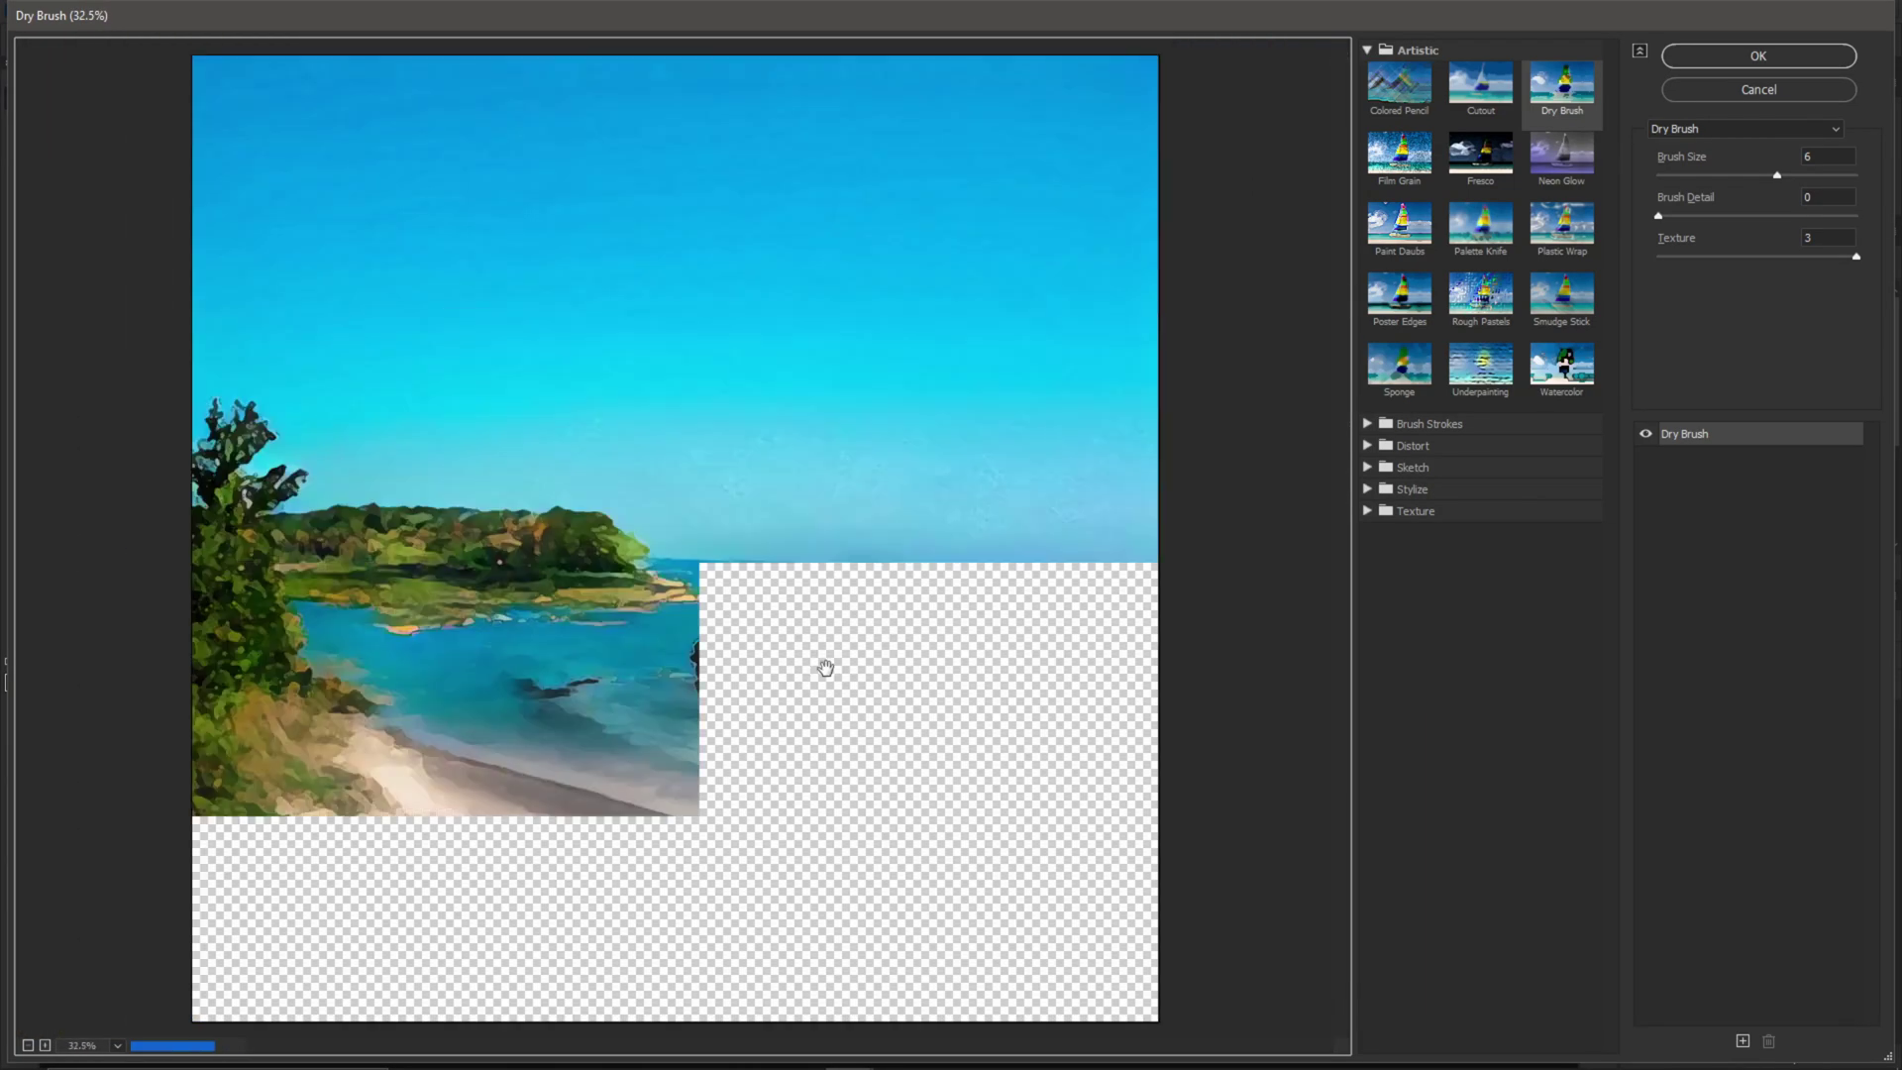
- Preview the Artistic effects Film Grain, Paint Daubs, Poster Edges, Sponge, Underpainting, Watercolor and Smudge Stick on the picture
{"action": "left_click", "coordinate": [1399, 154]}
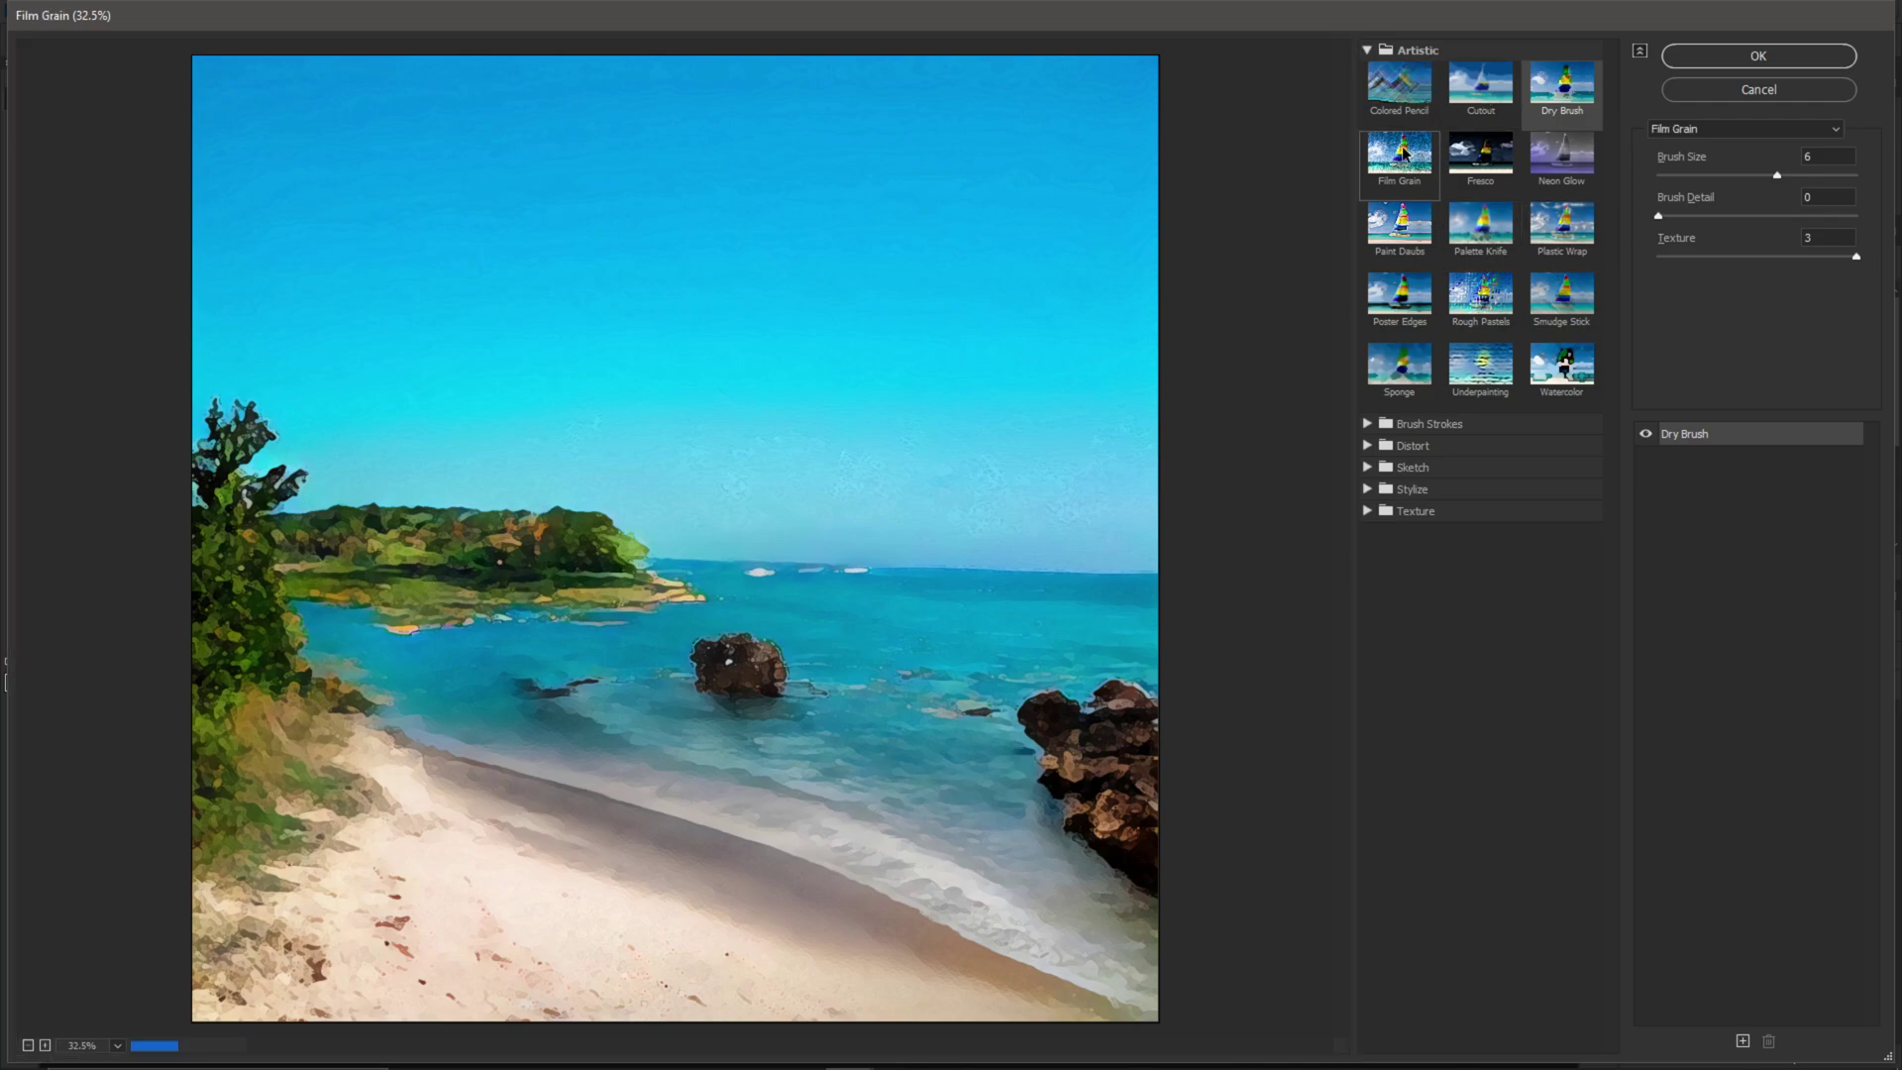
{"action": "left_click", "coordinate": [1417, 235]}
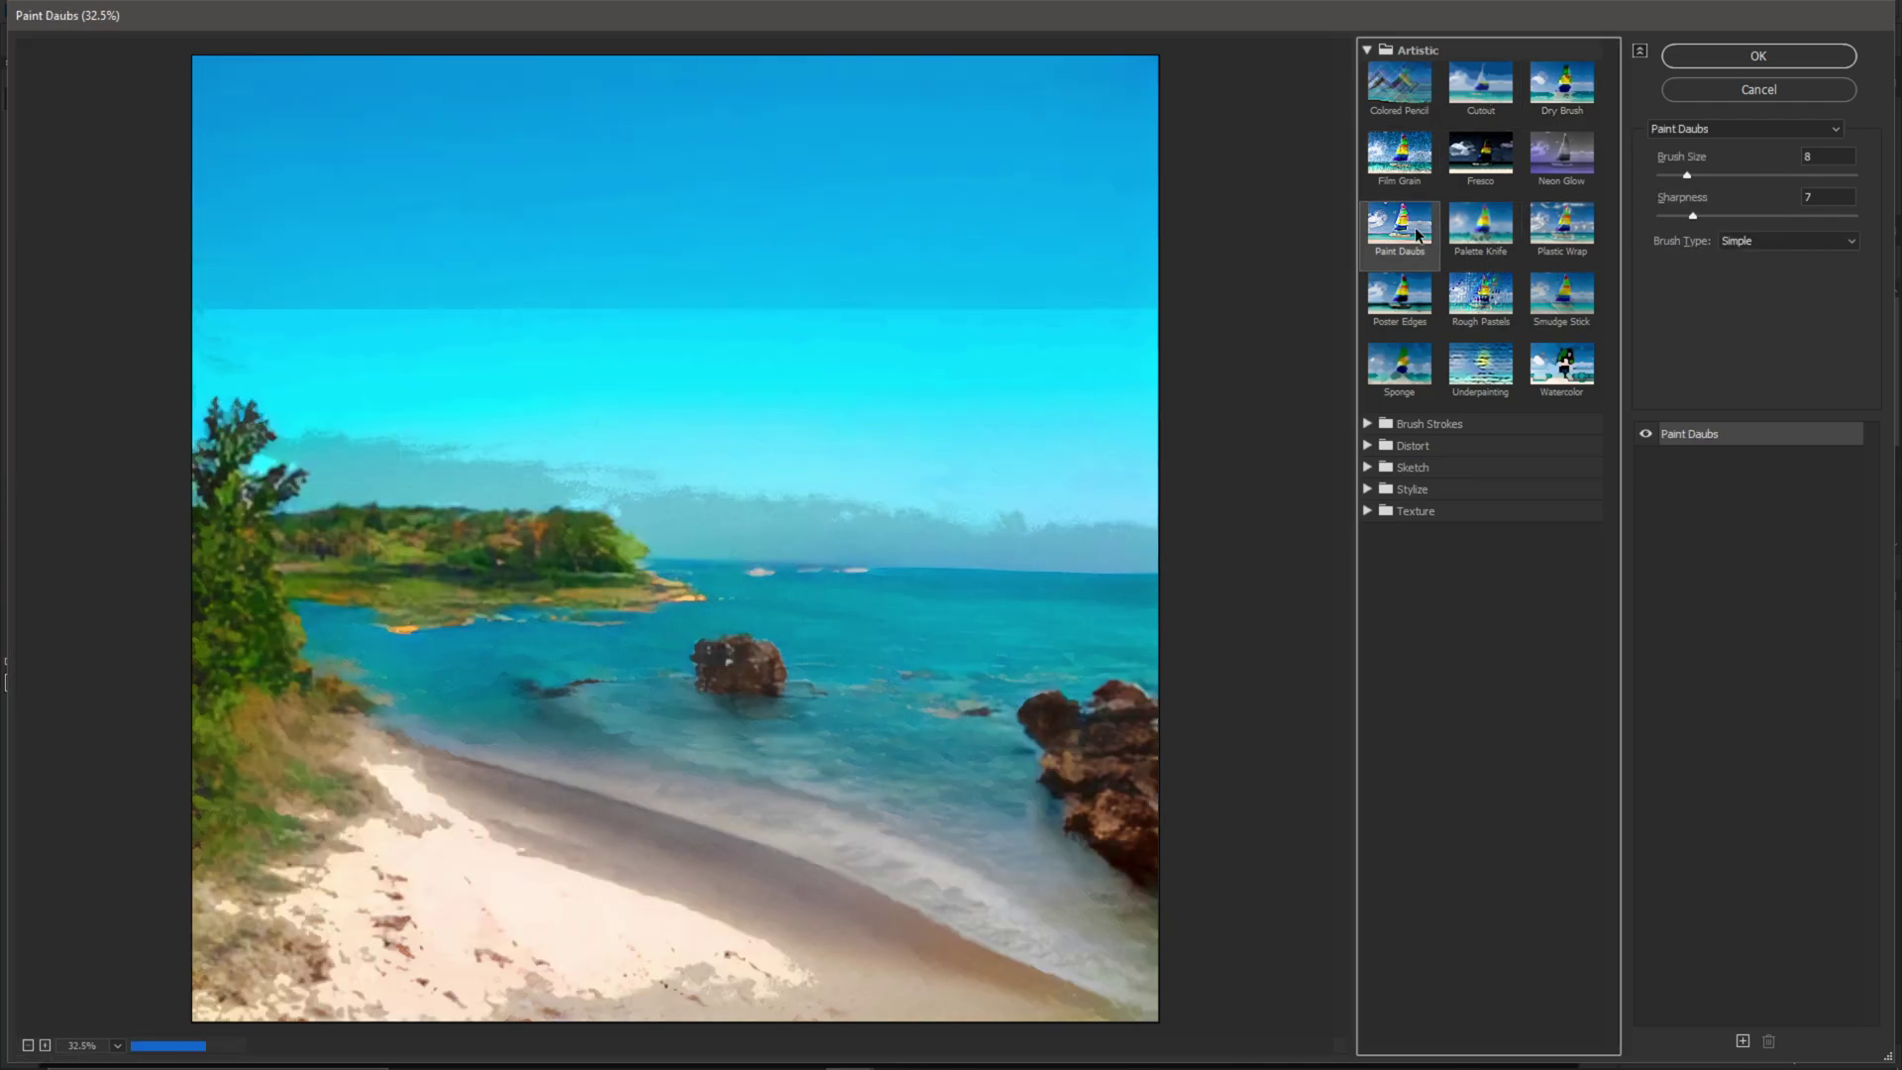
{"action": "left_click", "coordinate": [1407, 302]}
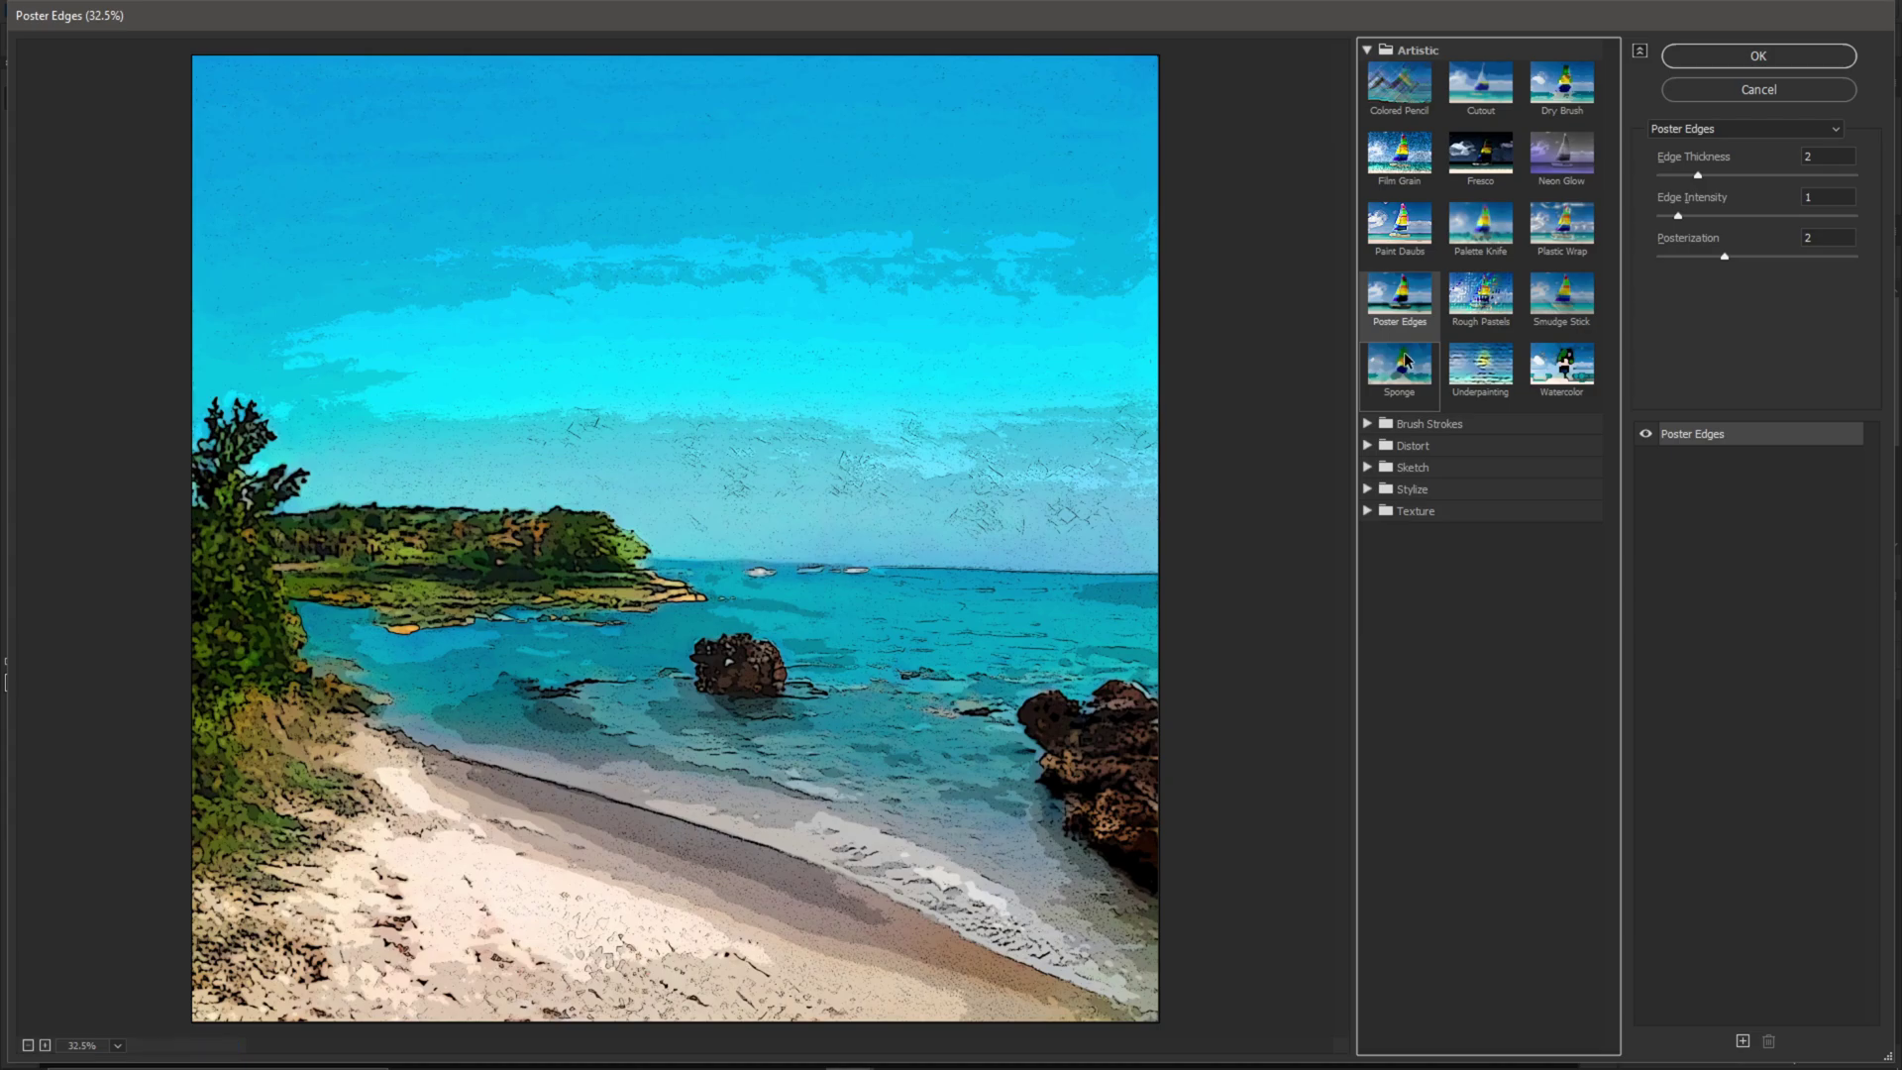
{"action": "left_click", "coordinate": [1407, 358]}
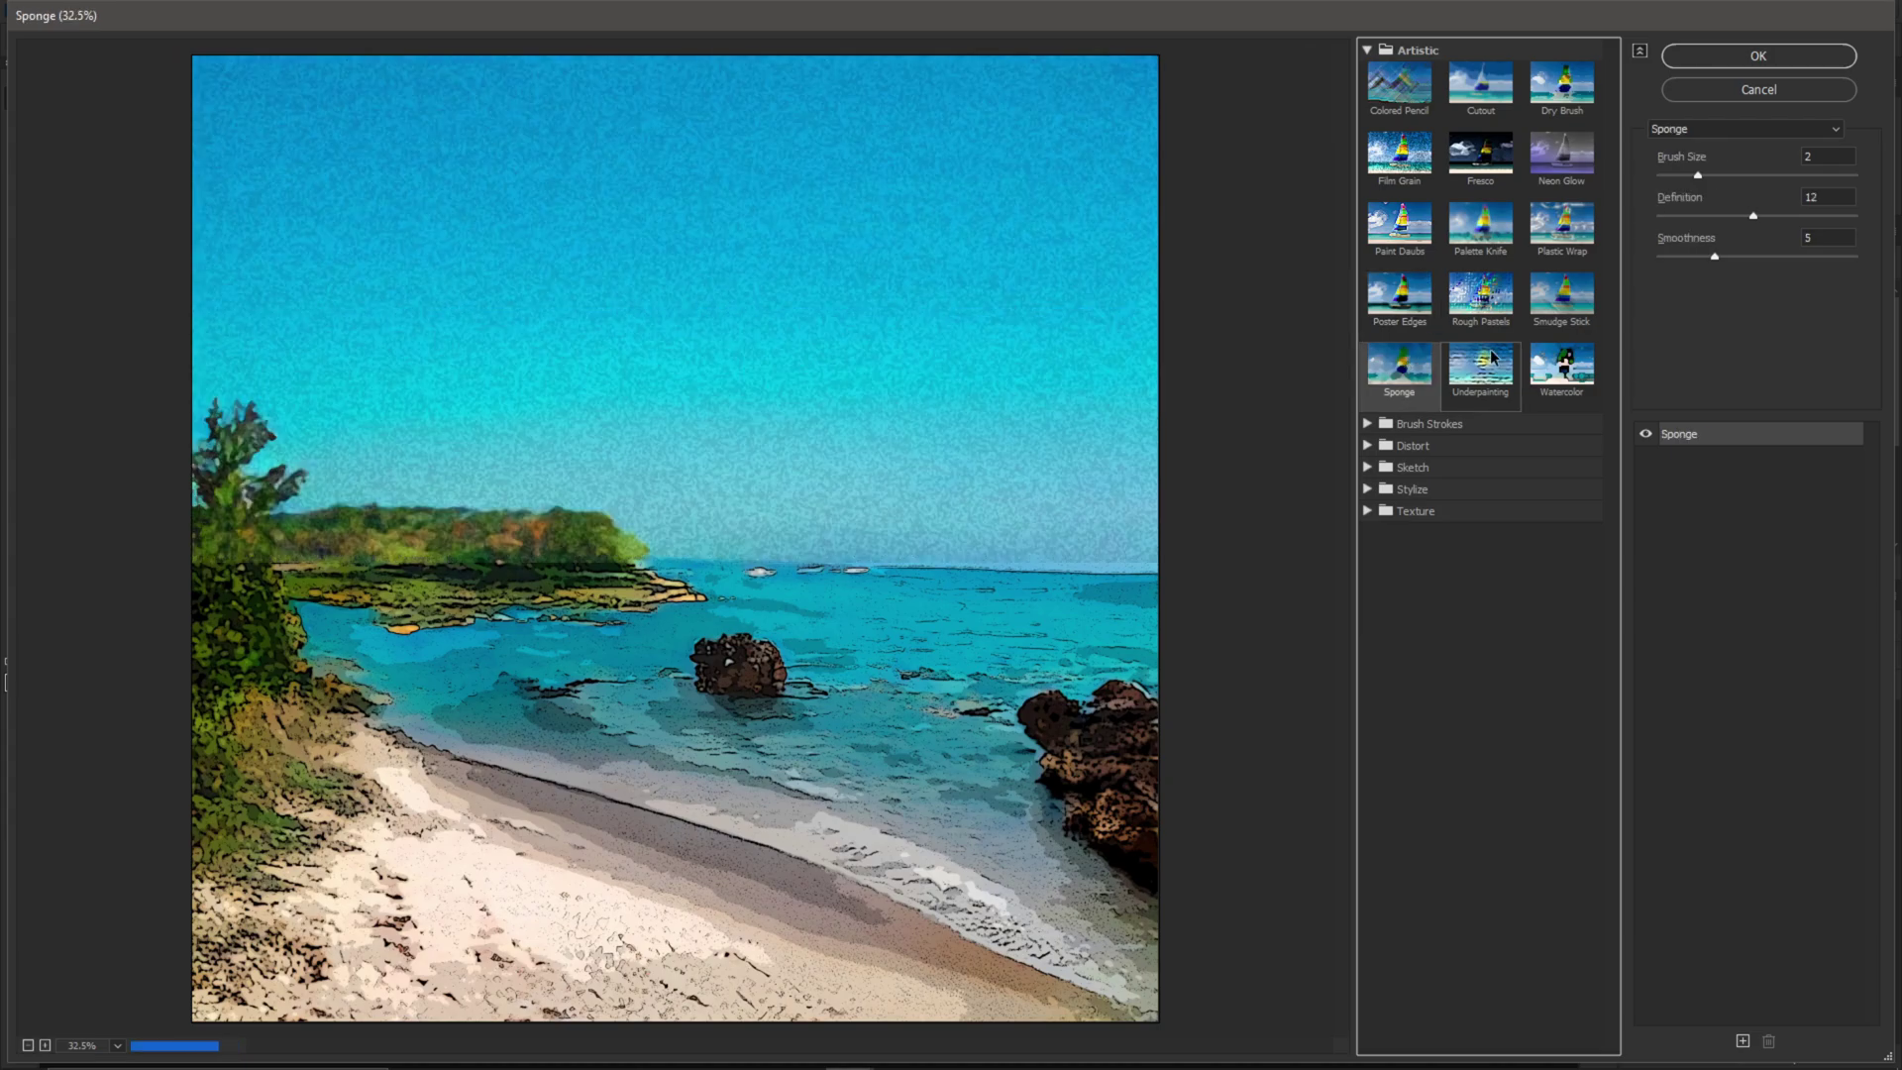
{"action": "left_click", "coordinate": [1493, 359]}
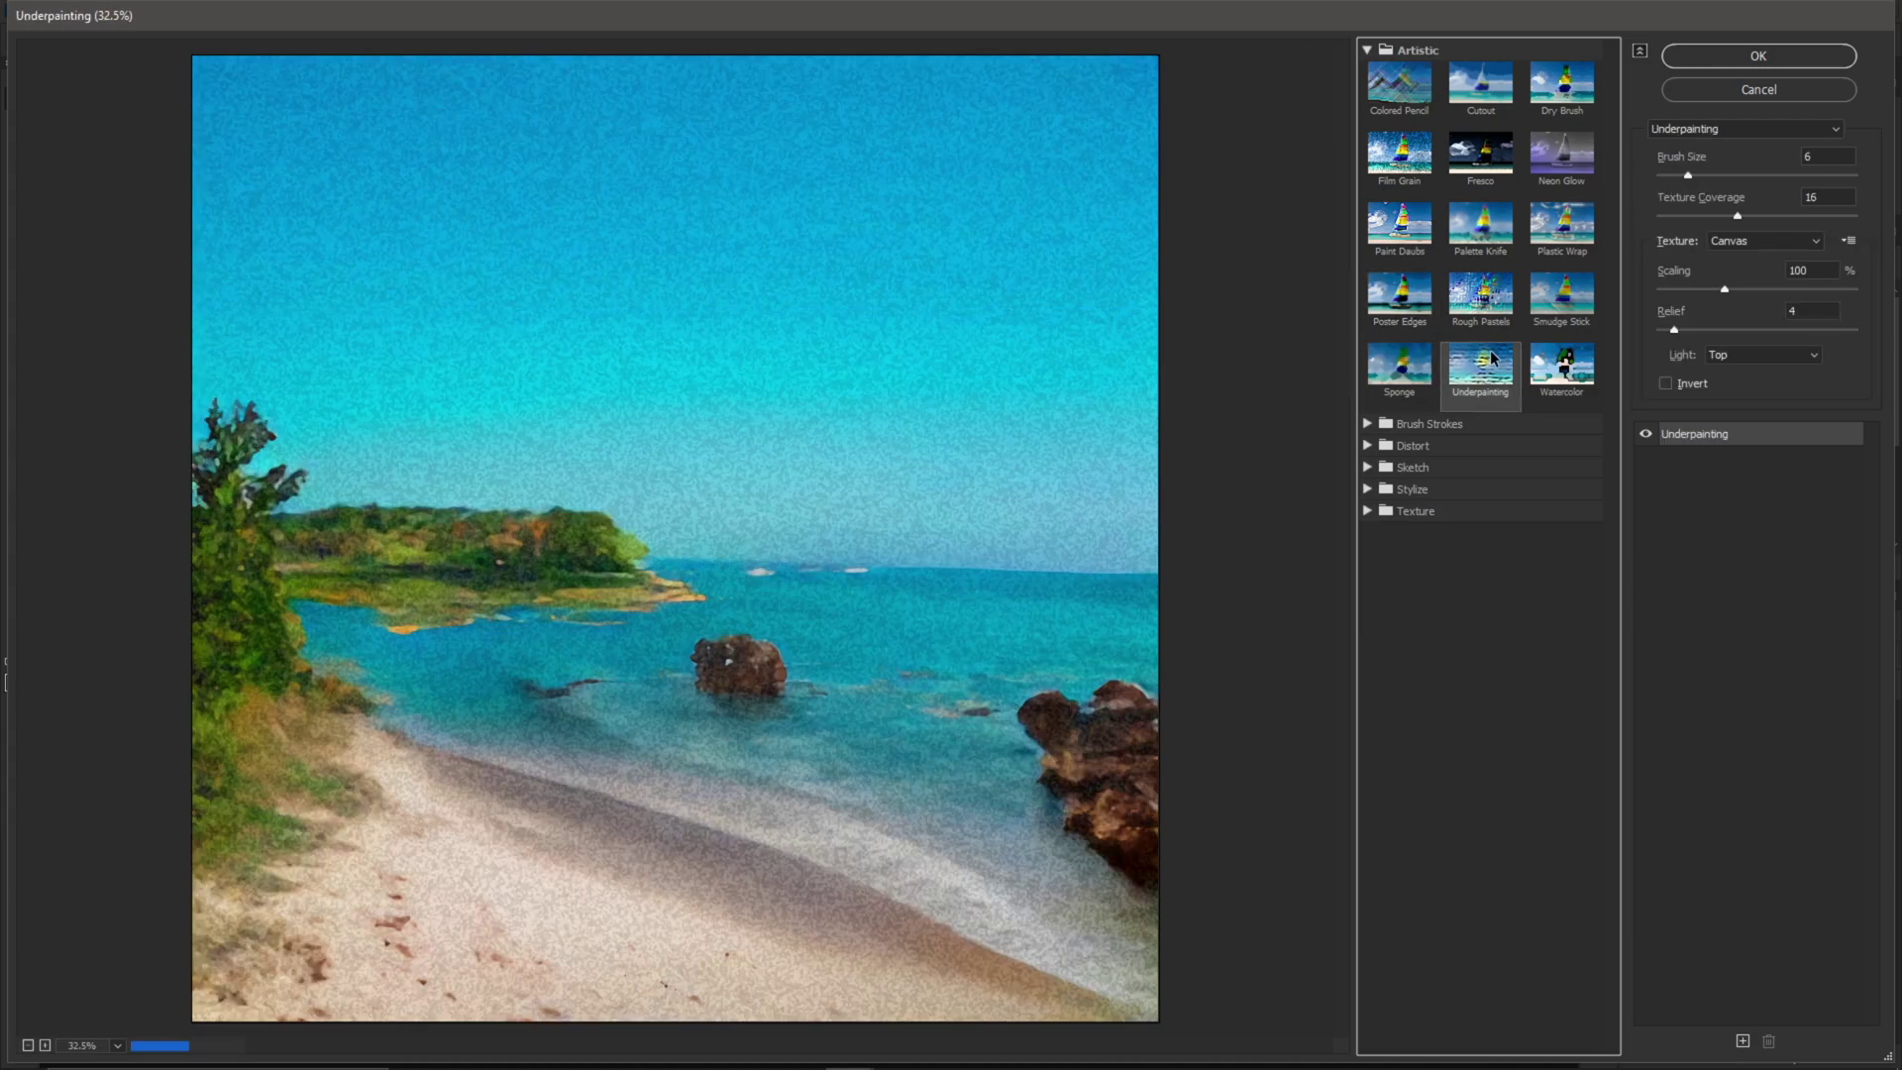
{"action": "left_click", "coordinate": [1570, 369]}
{"action": "left_click", "coordinate": [1567, 297]}
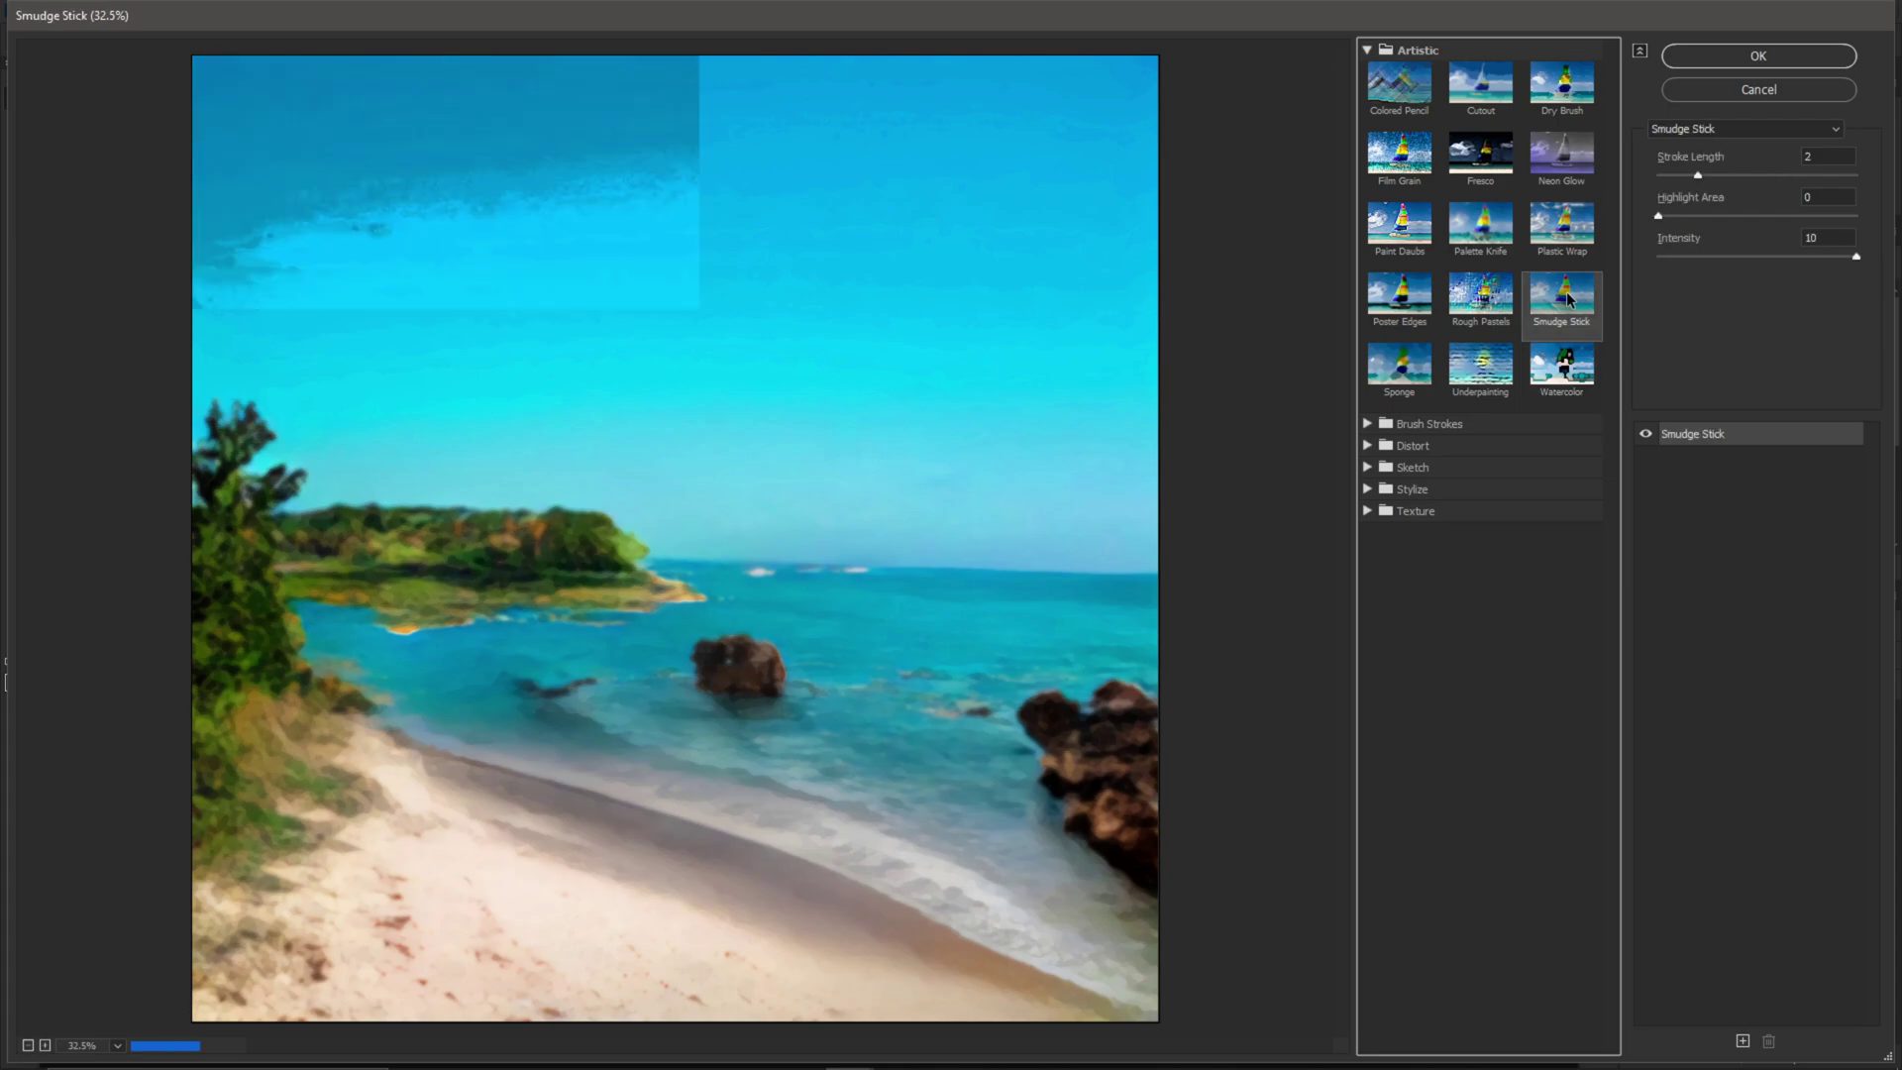
- Switch the picture's effect to the Stained Glass texture with a cell size of 10
{"action": "left_click", "coordinate": [1368, 489]}
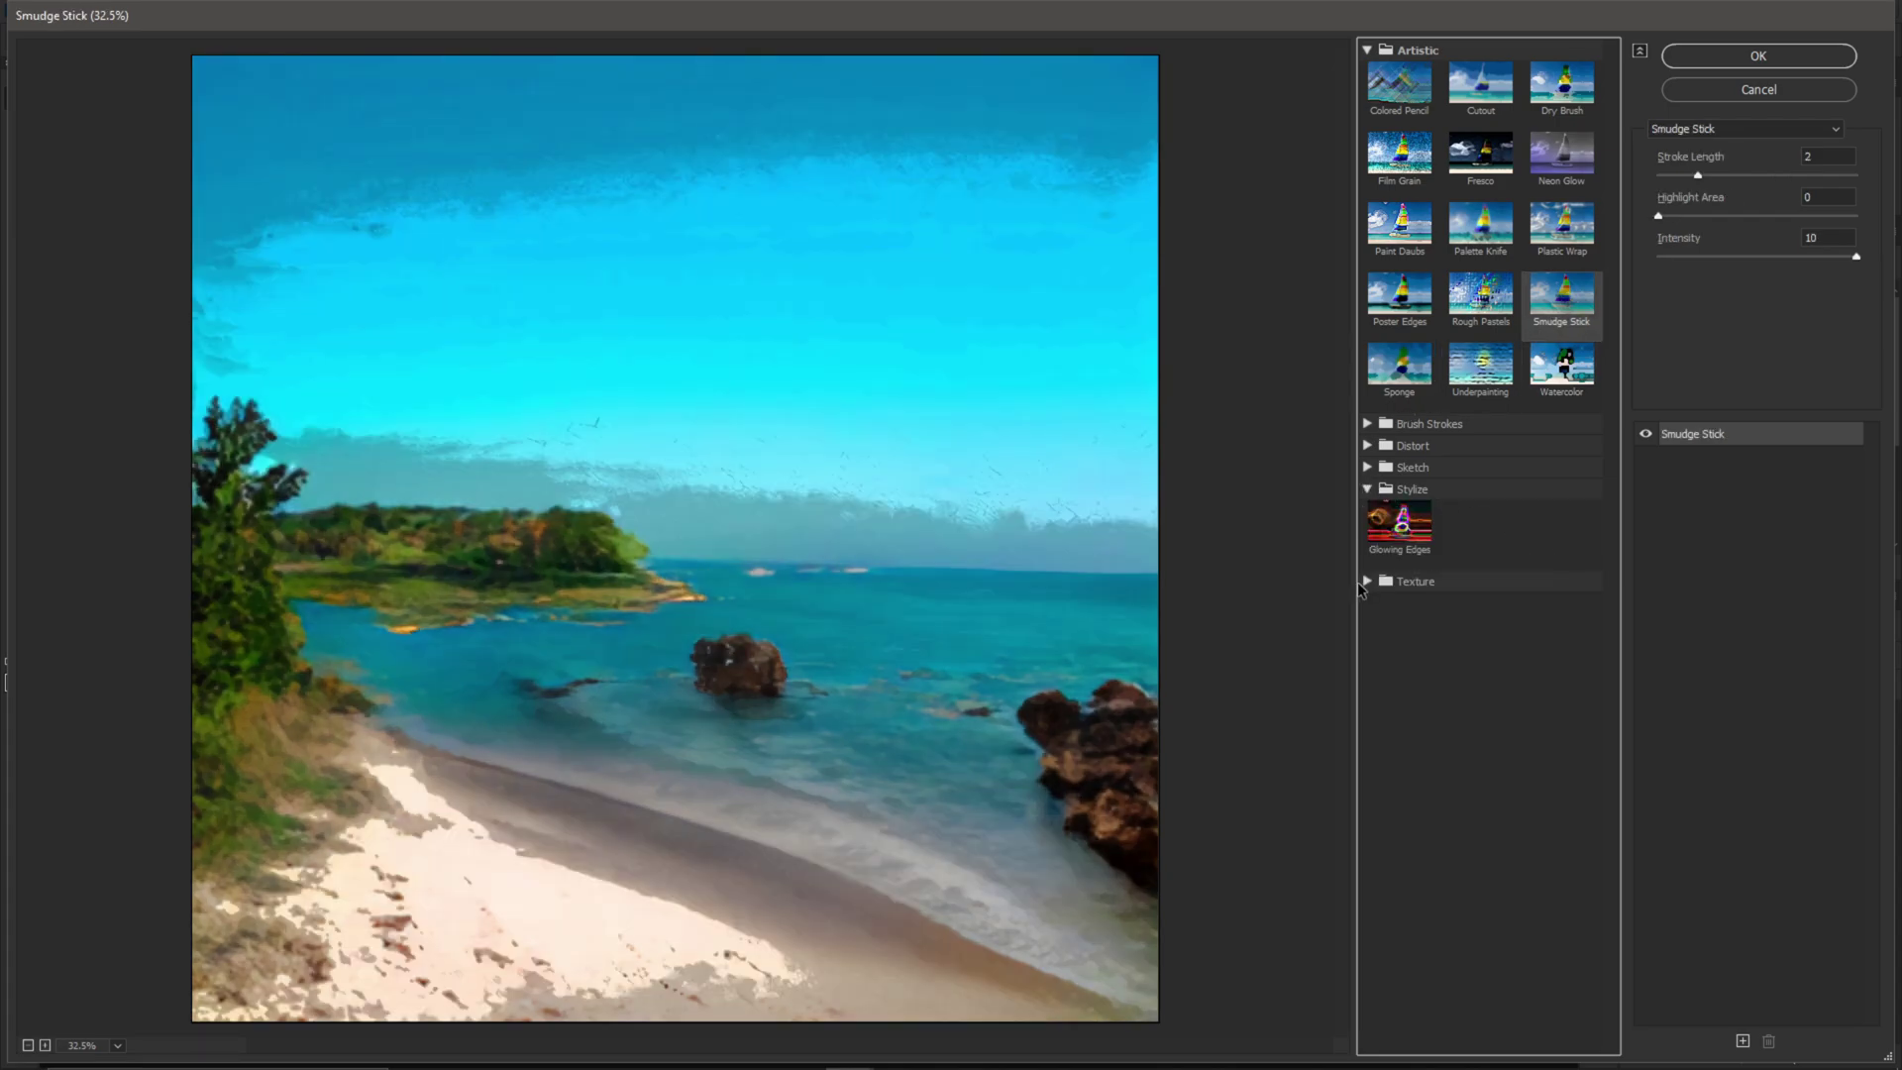
{"action": "left_click", "coordinate": [1363, 584]}
{"action": "left_click", "coordinate": [1479, 696]}
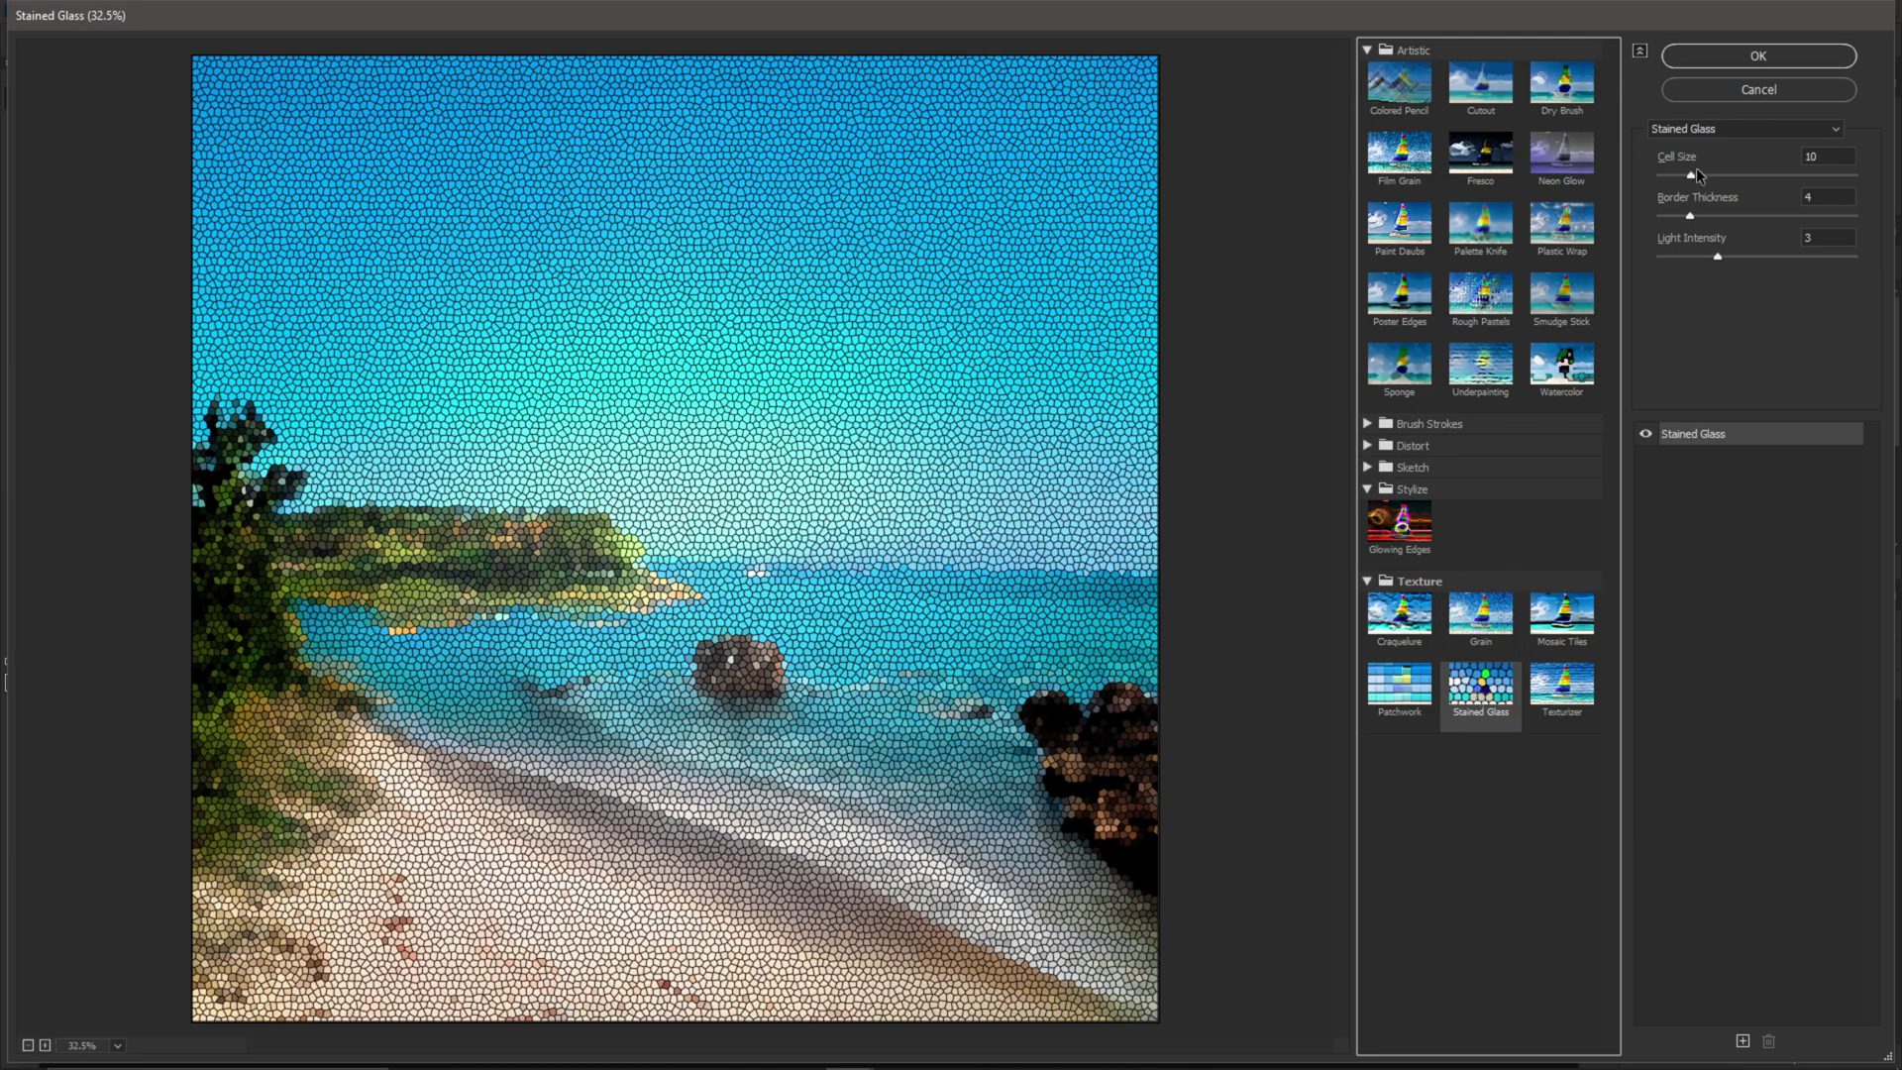
{"action": "mouse_move", "coordinate": [1692, 175]}
{"action": "left_mouse_down"}
{"action": "mouse_move", "coordinate": [1734, 170]}
{"action": "mouse_move", "coordinate": [1691, 174]}
{"action": "left_mouse_up"}
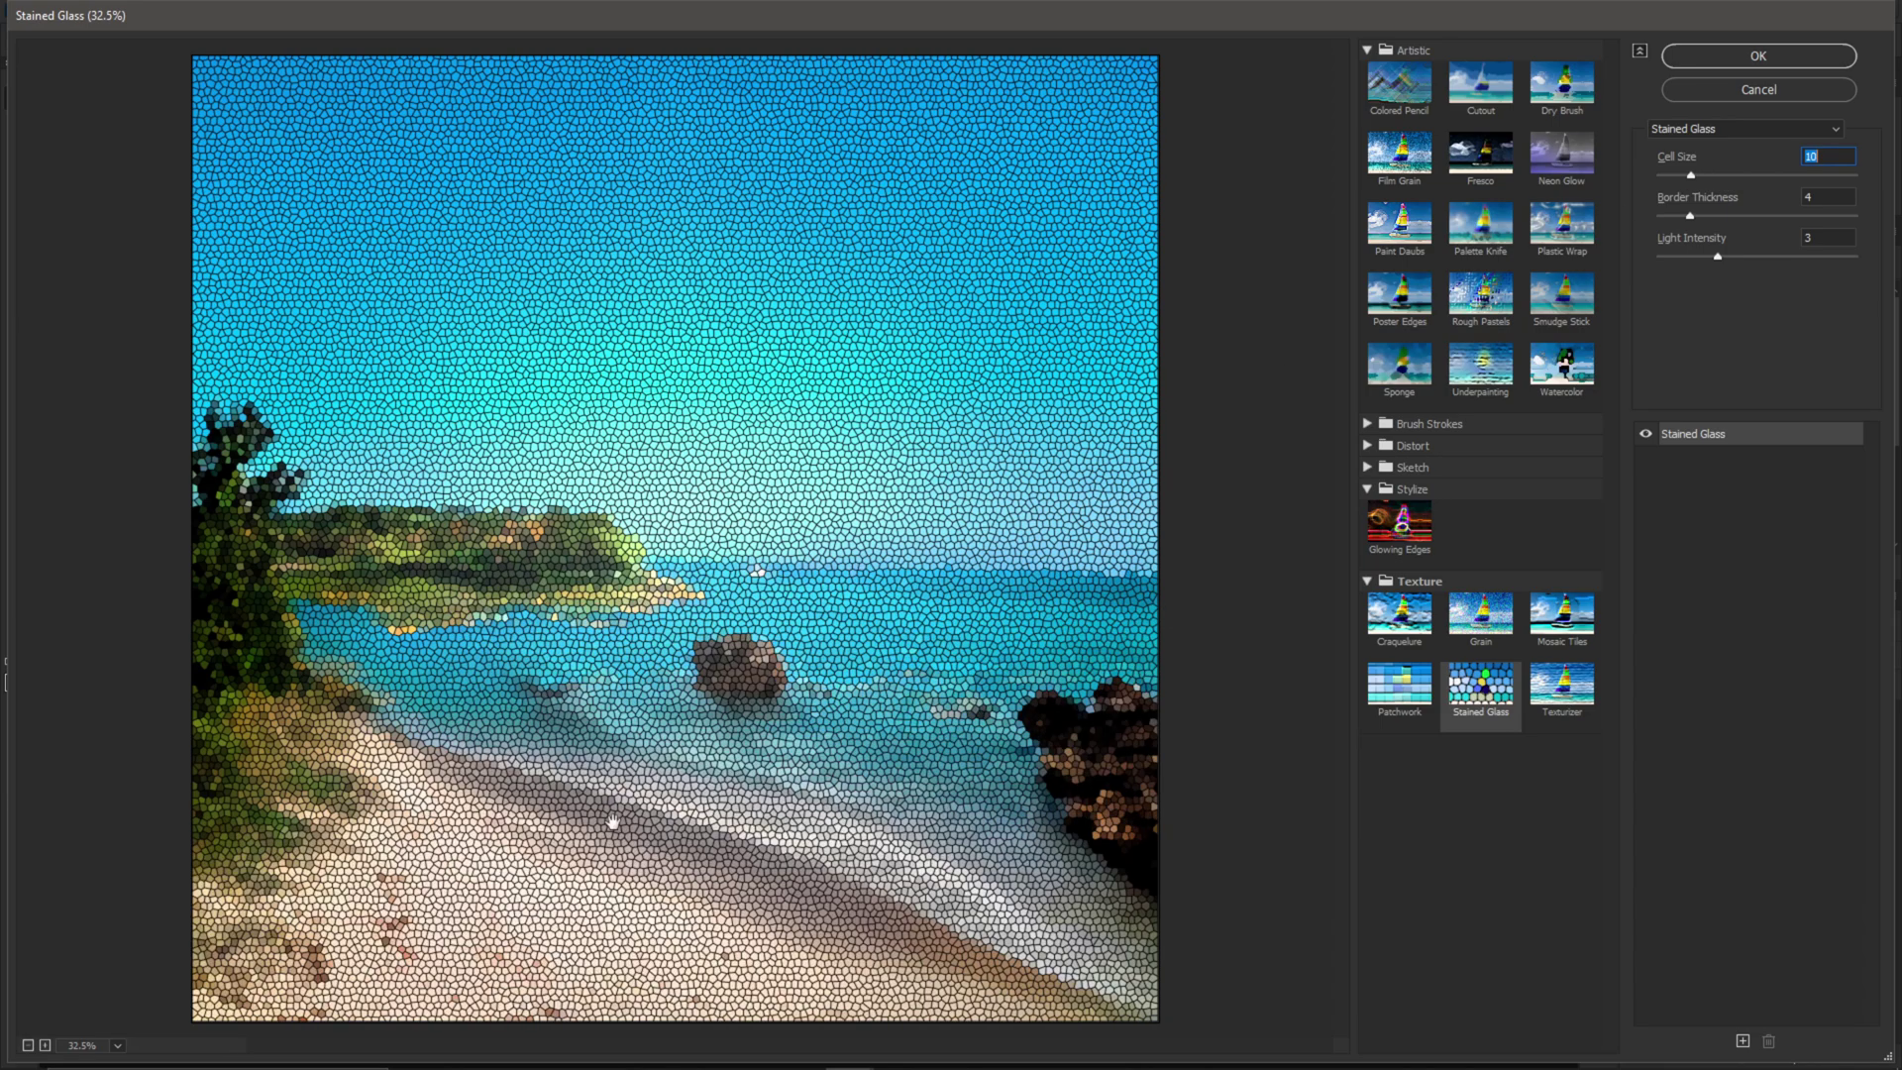